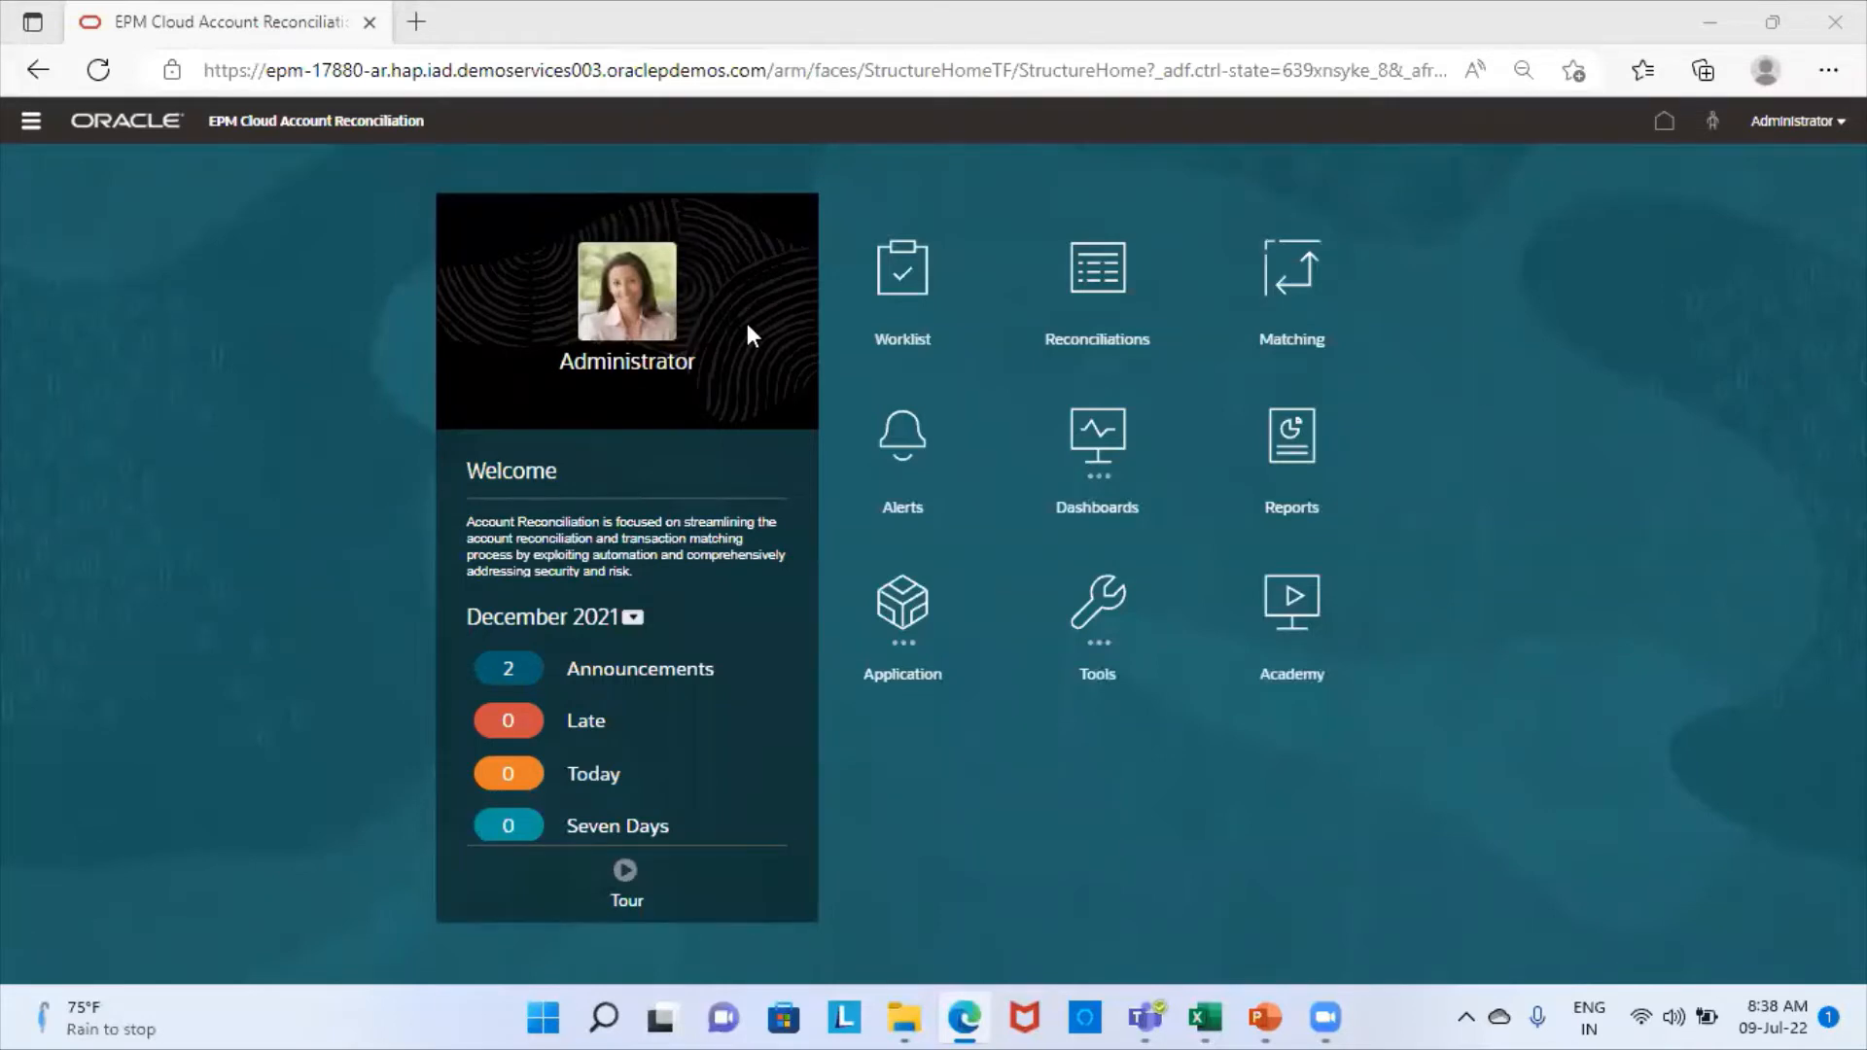
- Open Data Management from the Navigator and maximize its window
{"action": "left_click", "coordinate": [32, 125]}
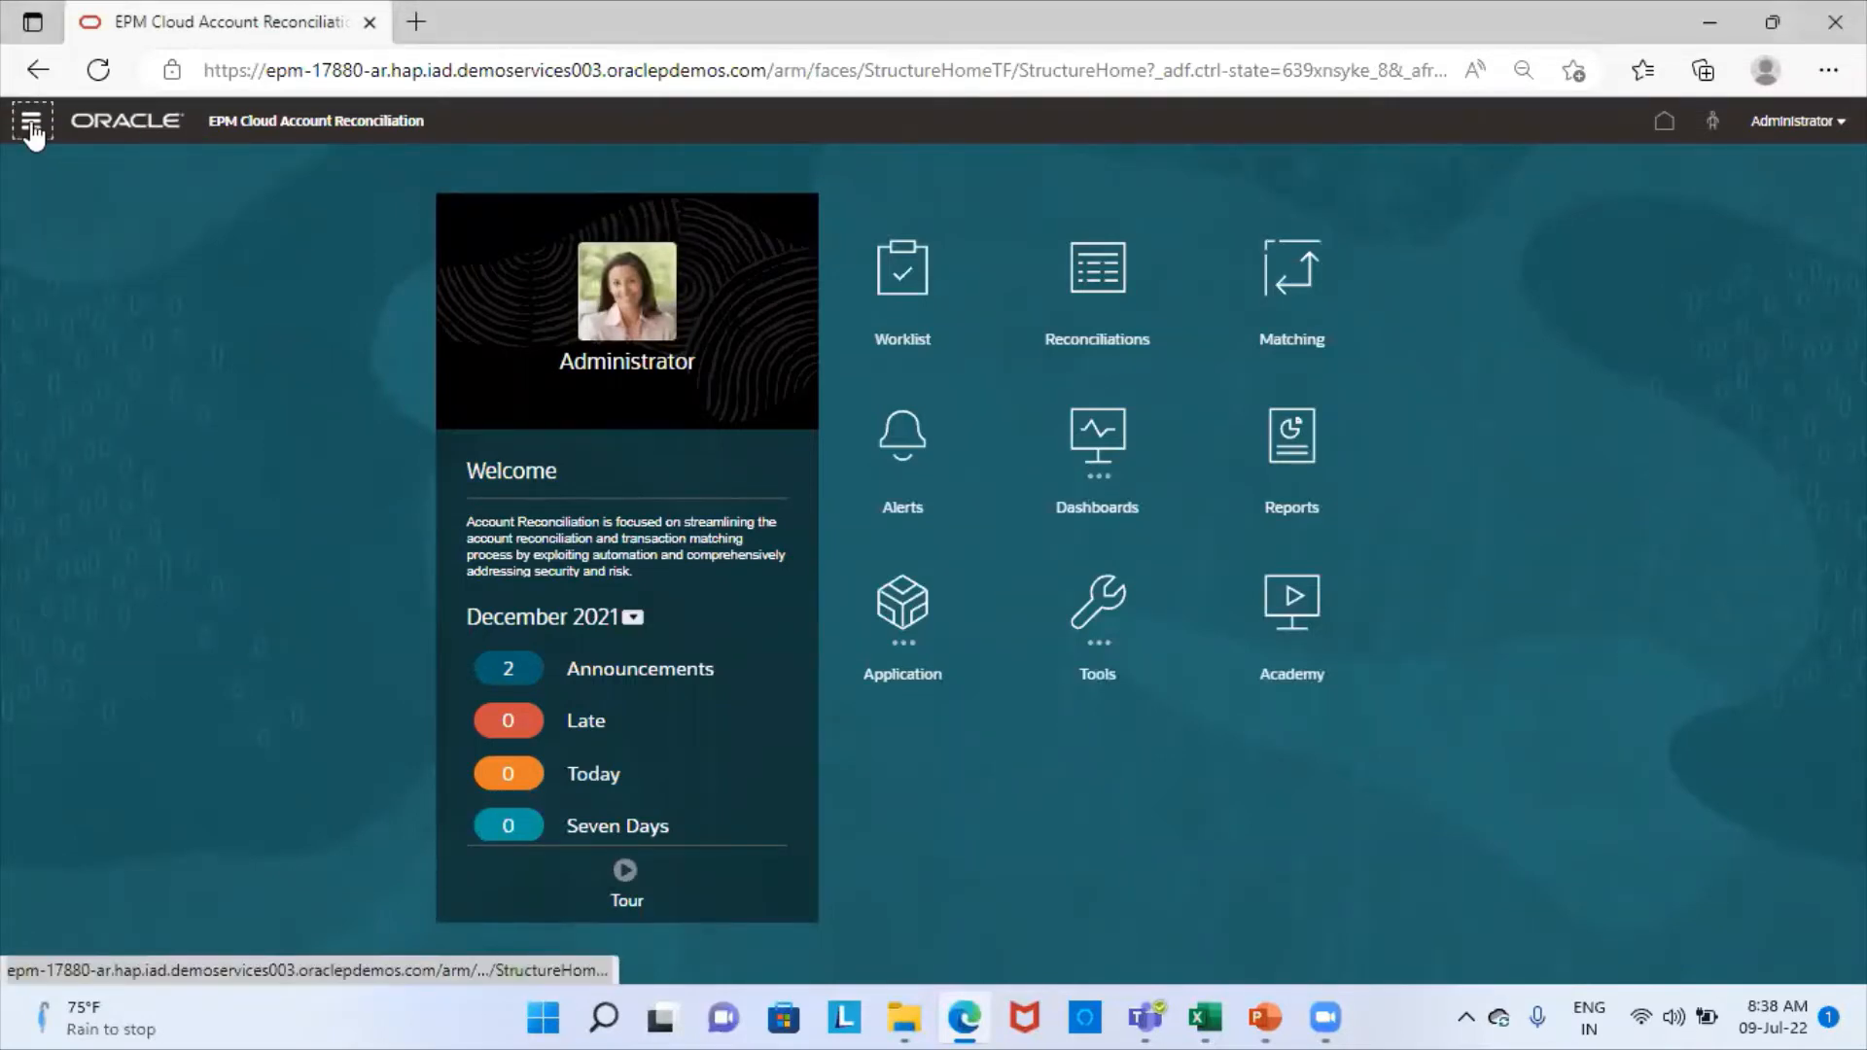
{"action": "left_click", "coordinate": [31, 124]}
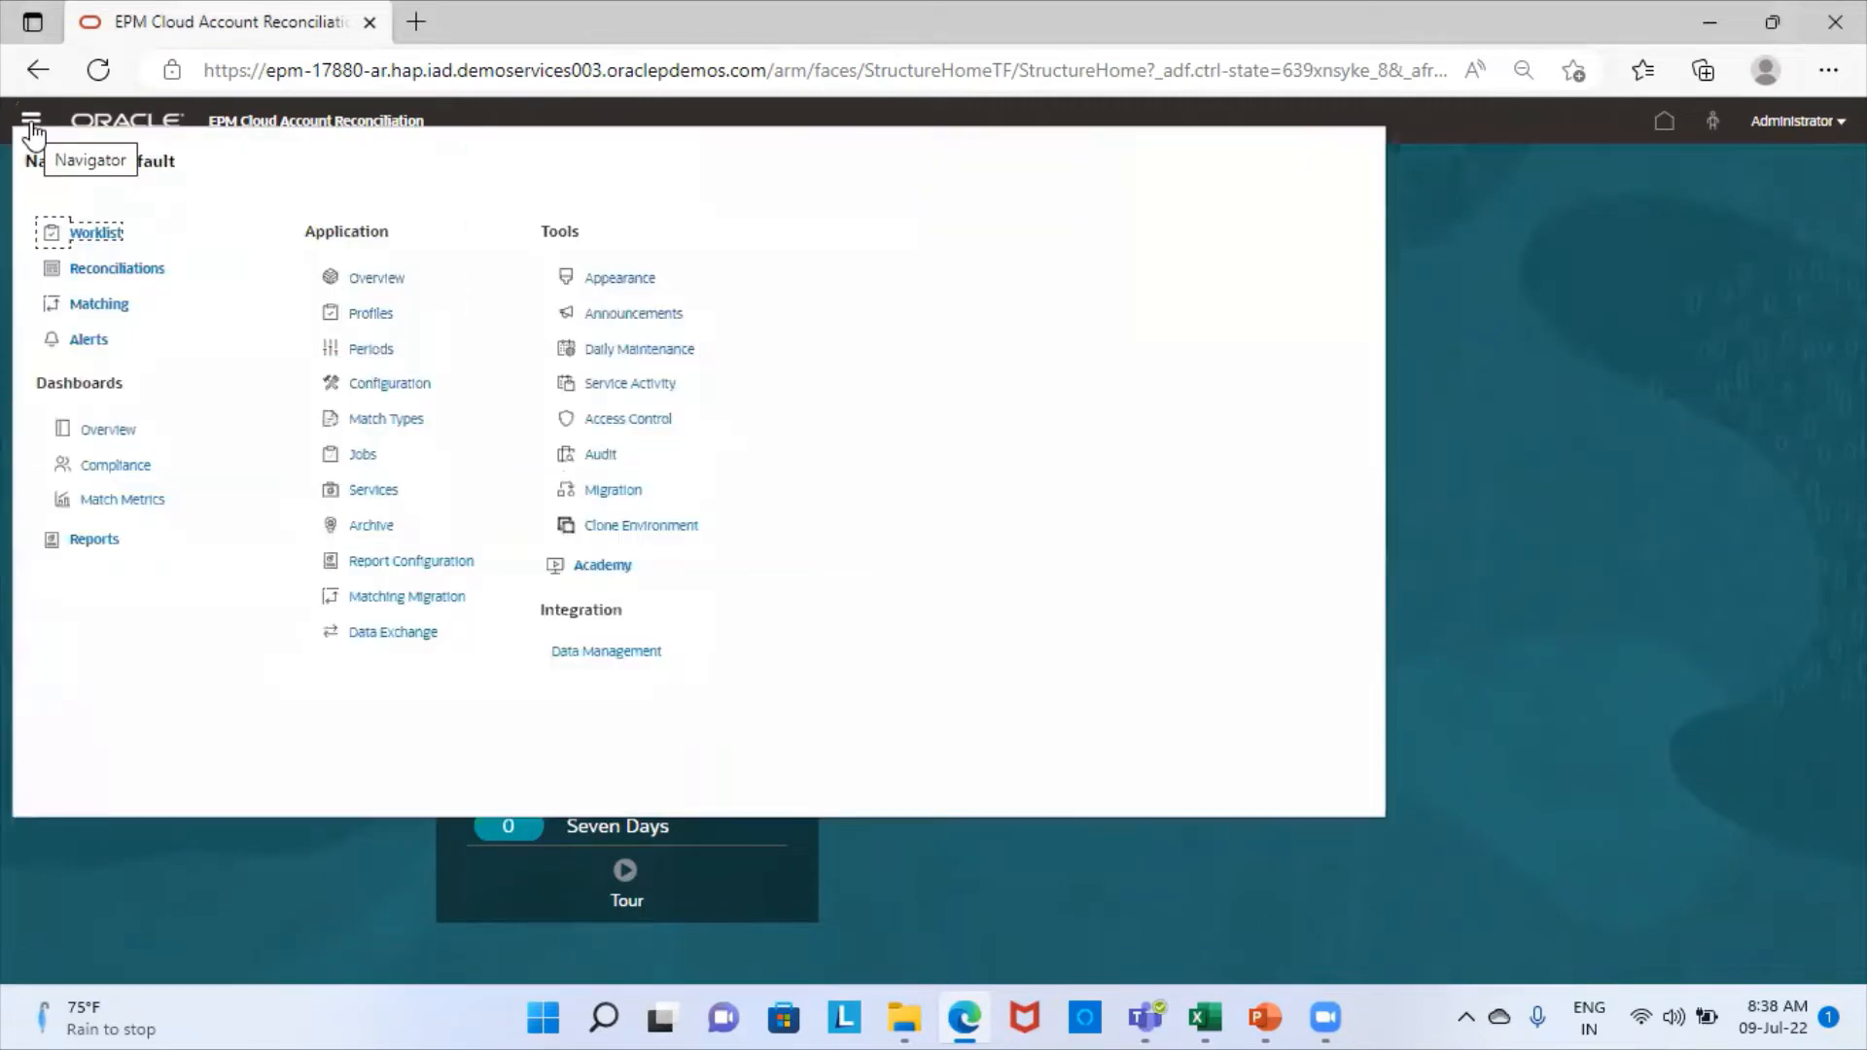
{"action": "left_click", "coordinate": [619, 653]}
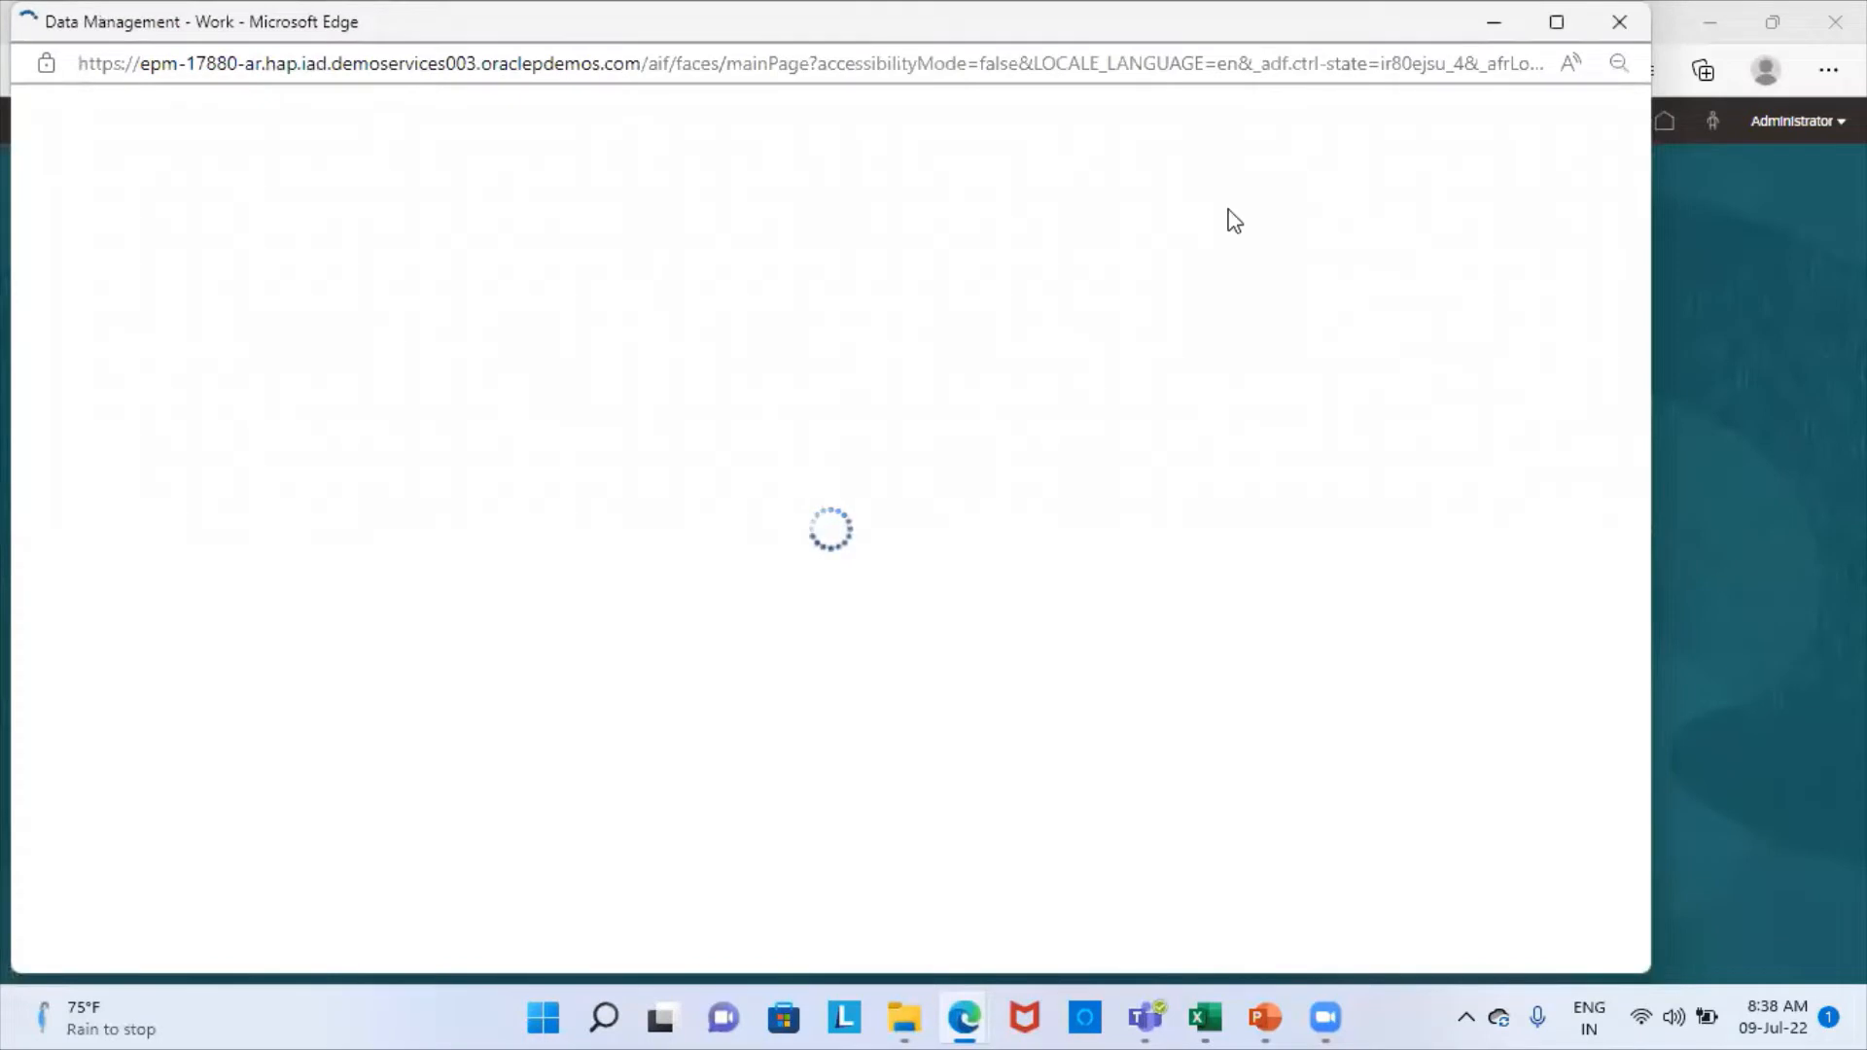
{"action": "left_click", "coordinate": [1556, 21]}
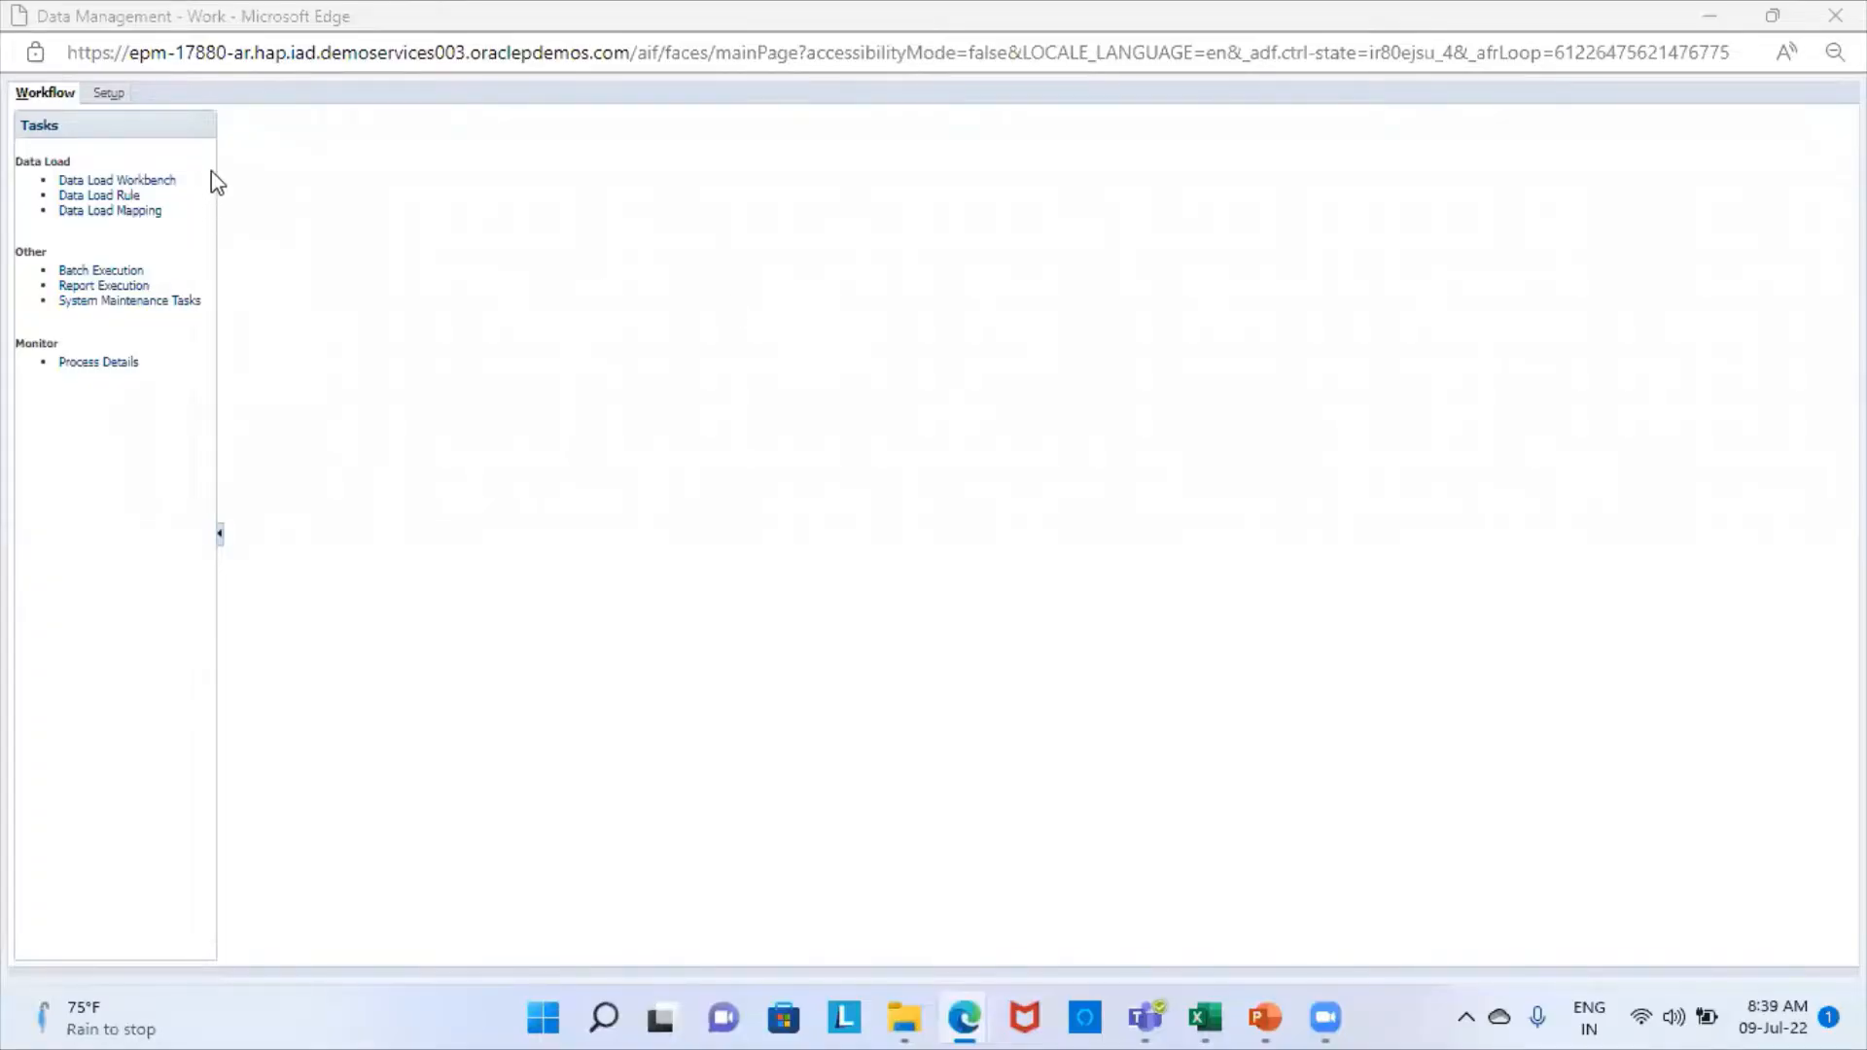
- In Setup, save the File source system registration and the Account Reconciliation Manager target application
{"action": "left_click", "coordinate": [115, 96]}
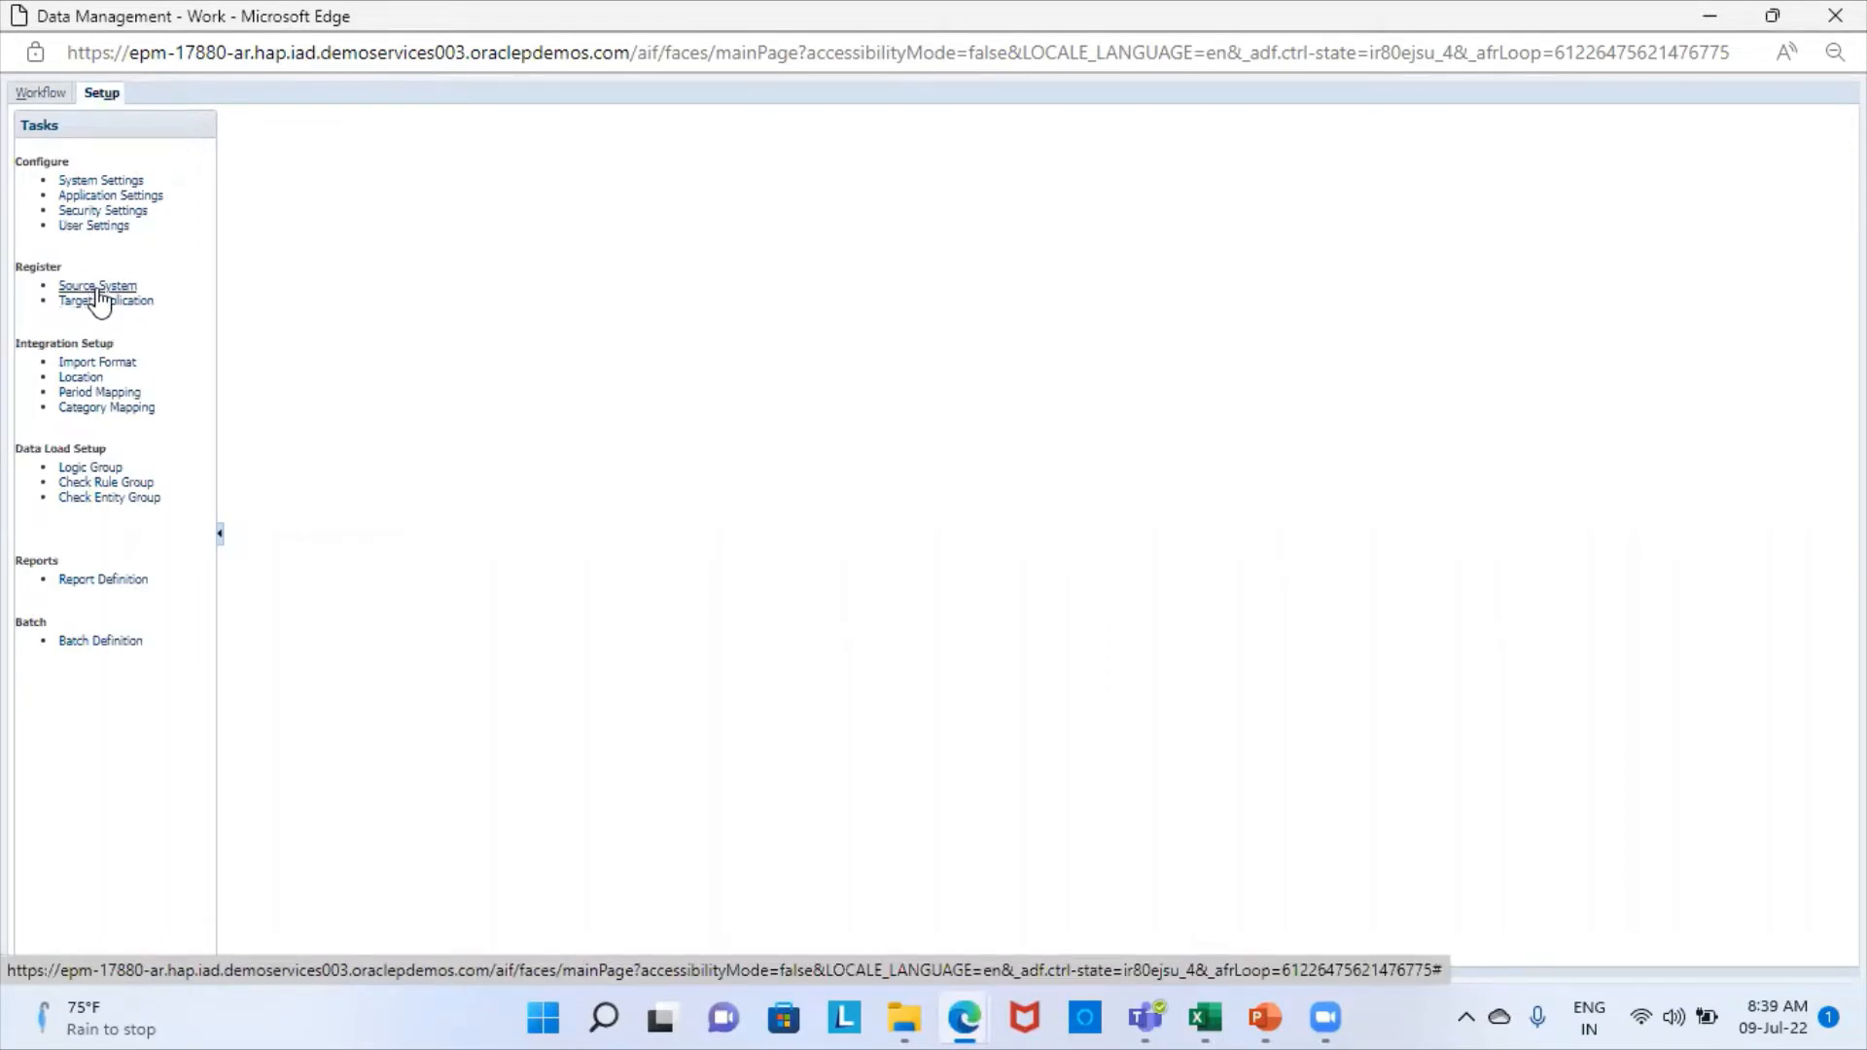
{"action": "left_click", "coordinate": [115, 284]}
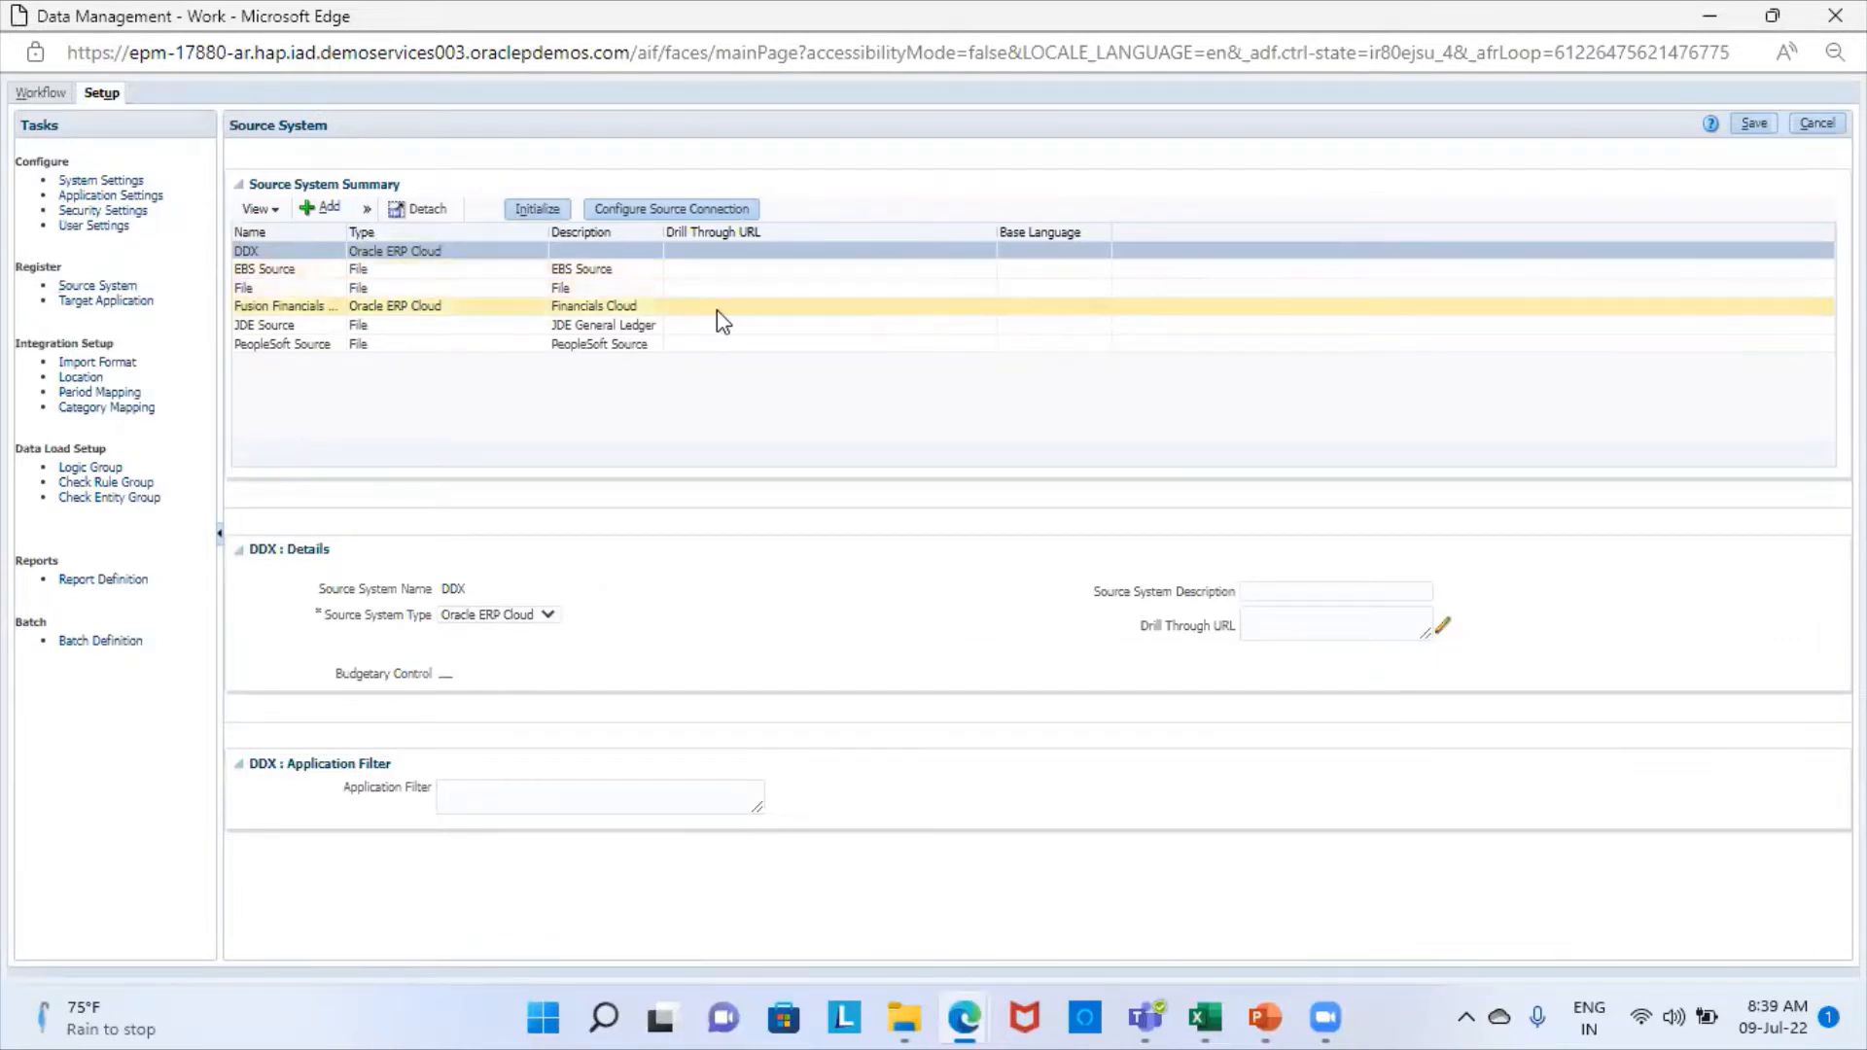
{"action": "left_click", "coordinate": [638, 292]}
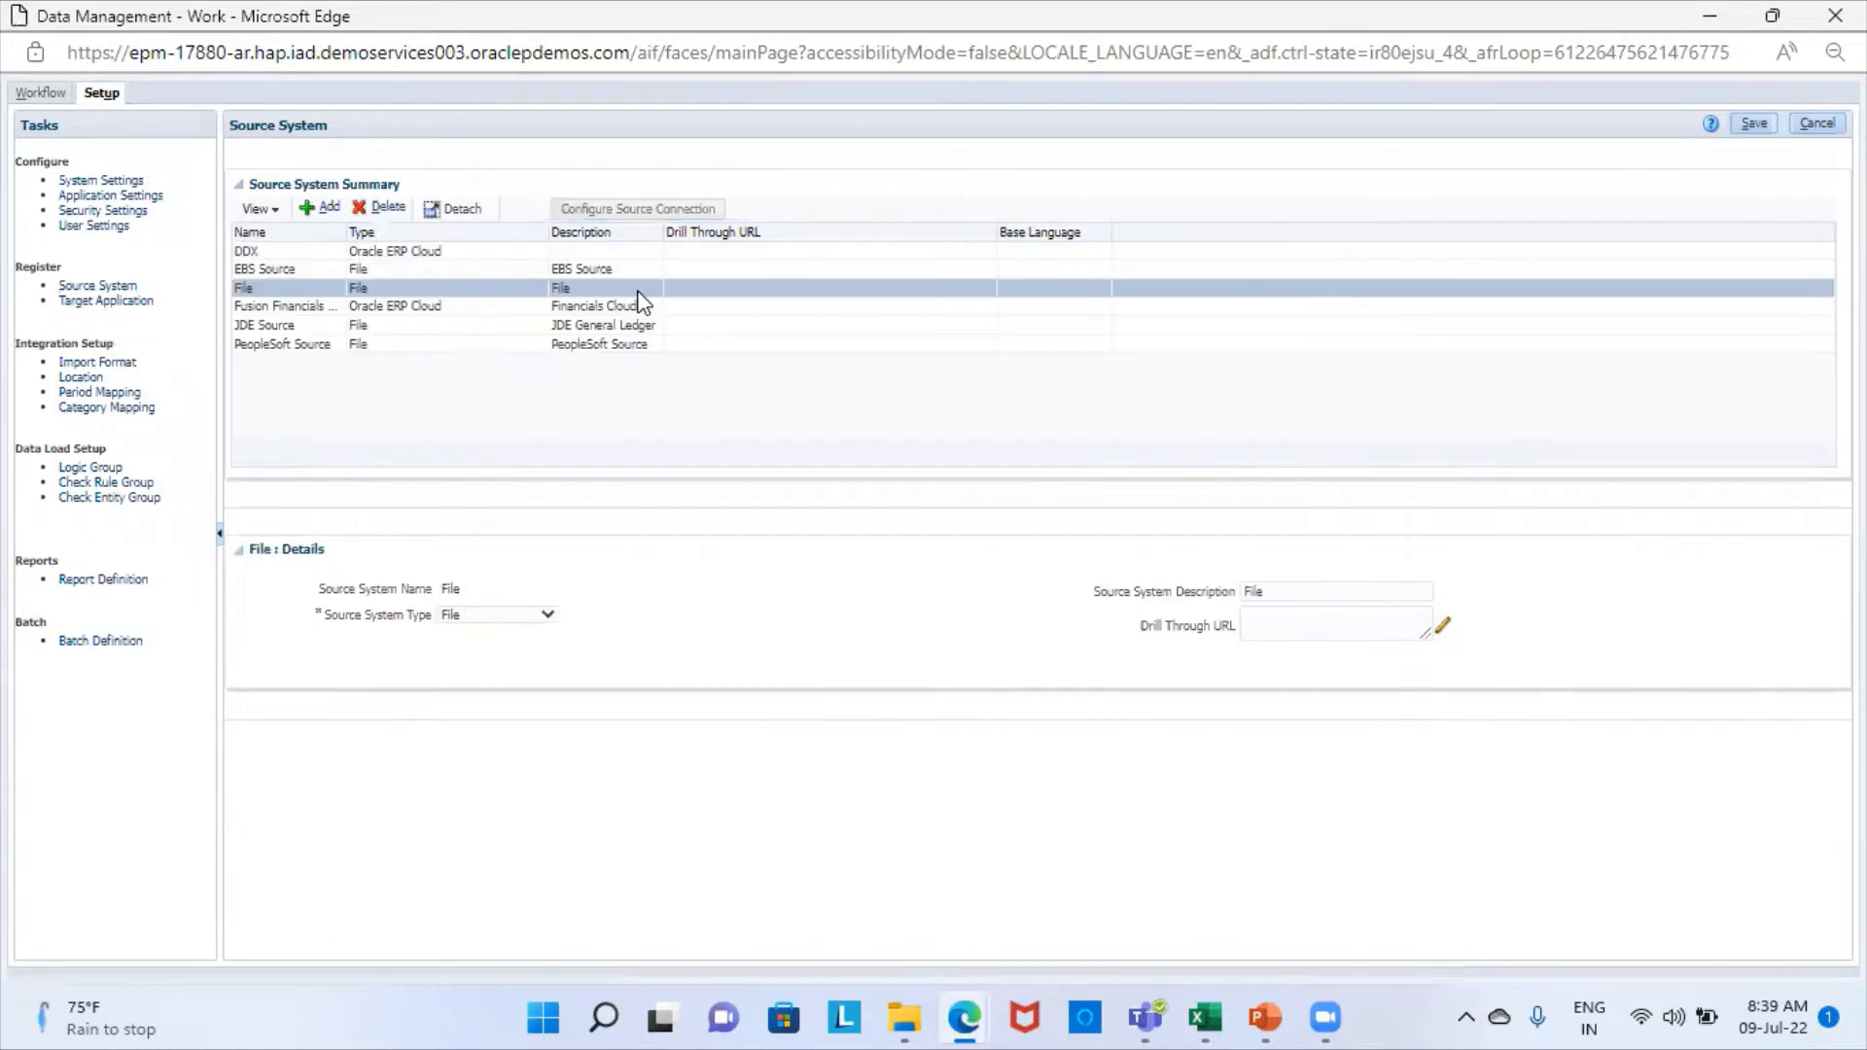
{"action": "left_click", "coordinate": [1755, 124]}
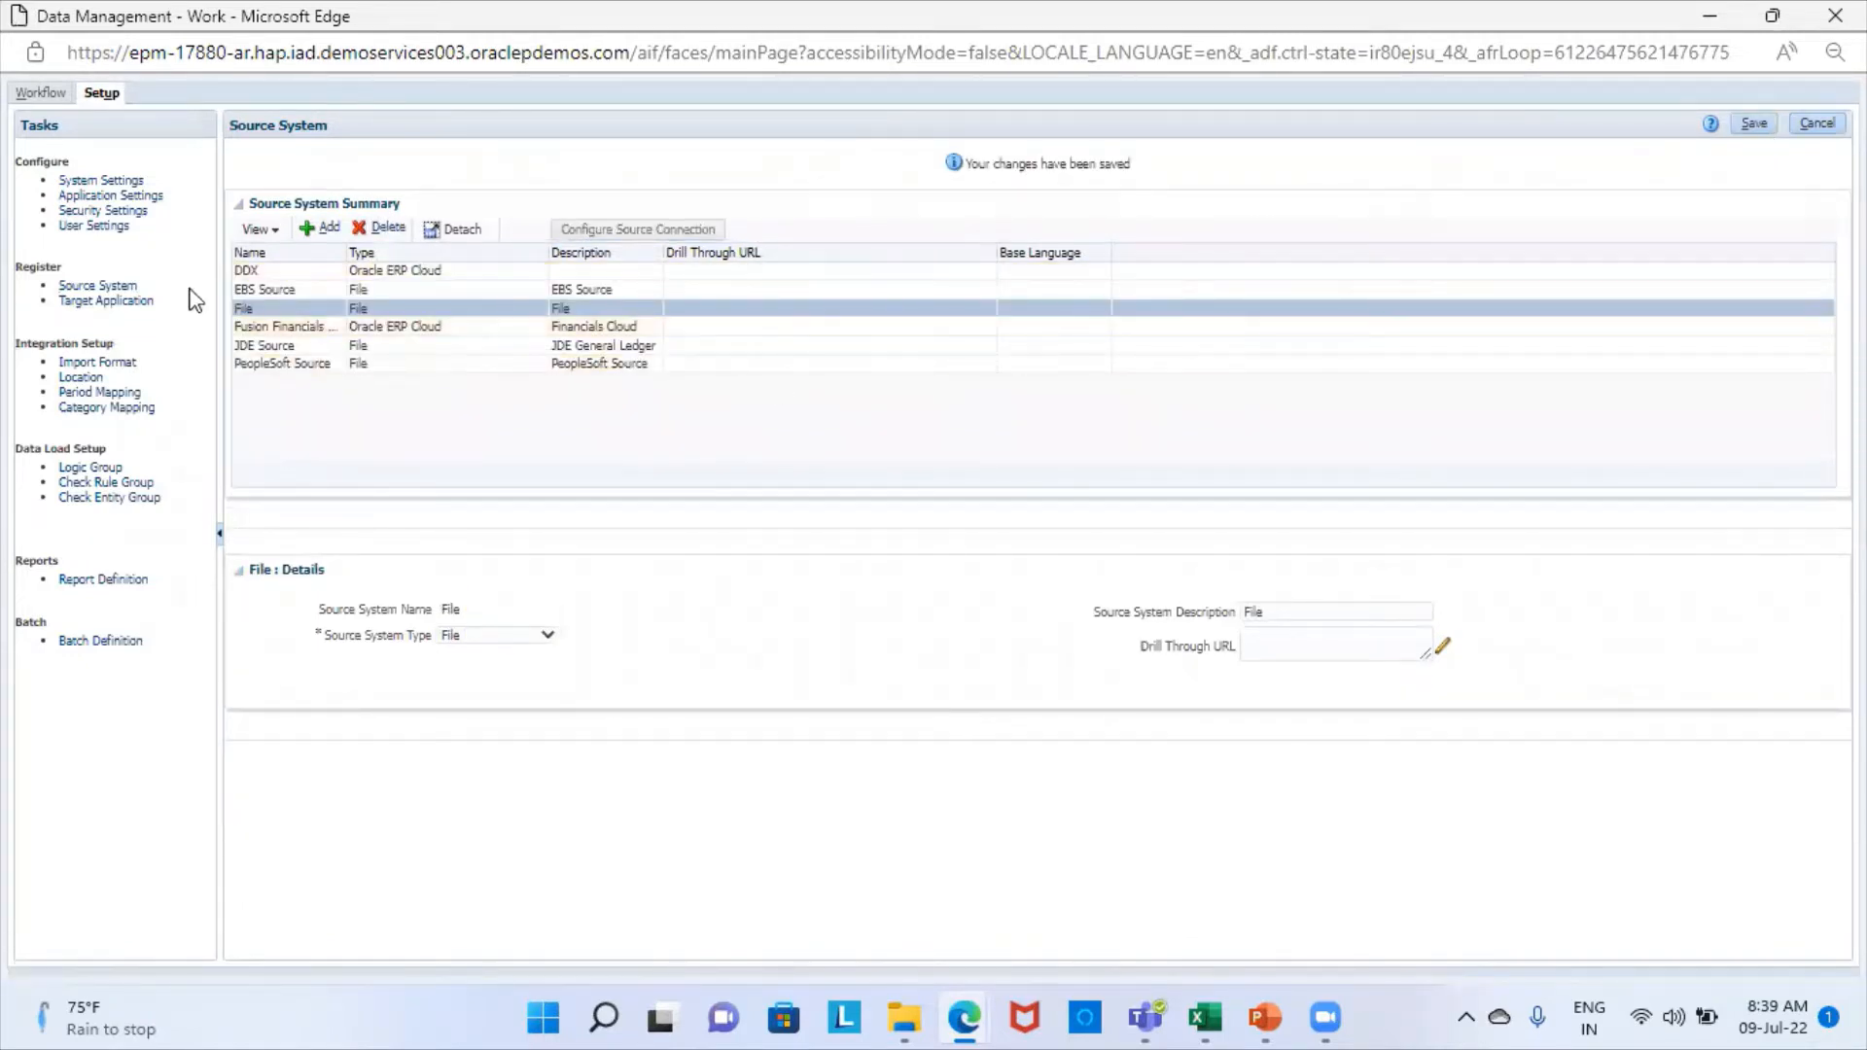
{"action": "left_click", "coordinate": [142, 301]}
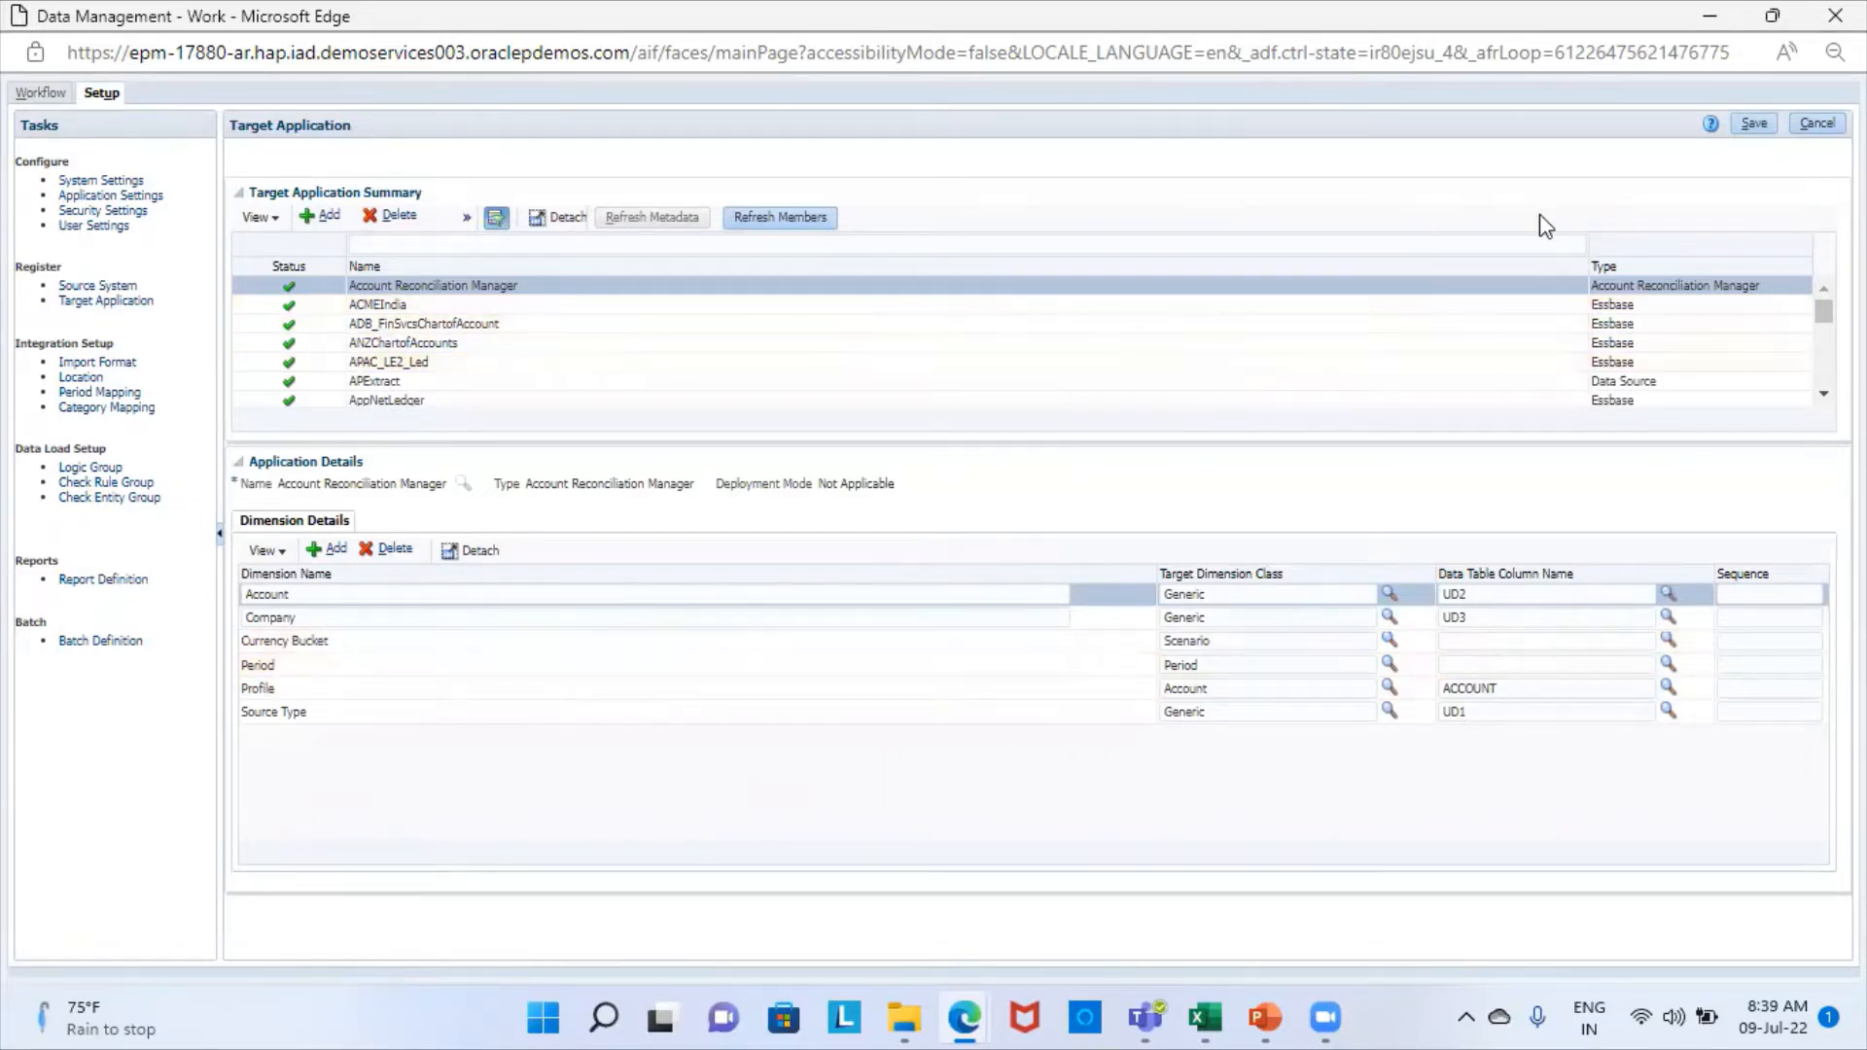
{"action": "left_click", "coordinate": [1769, 125]}
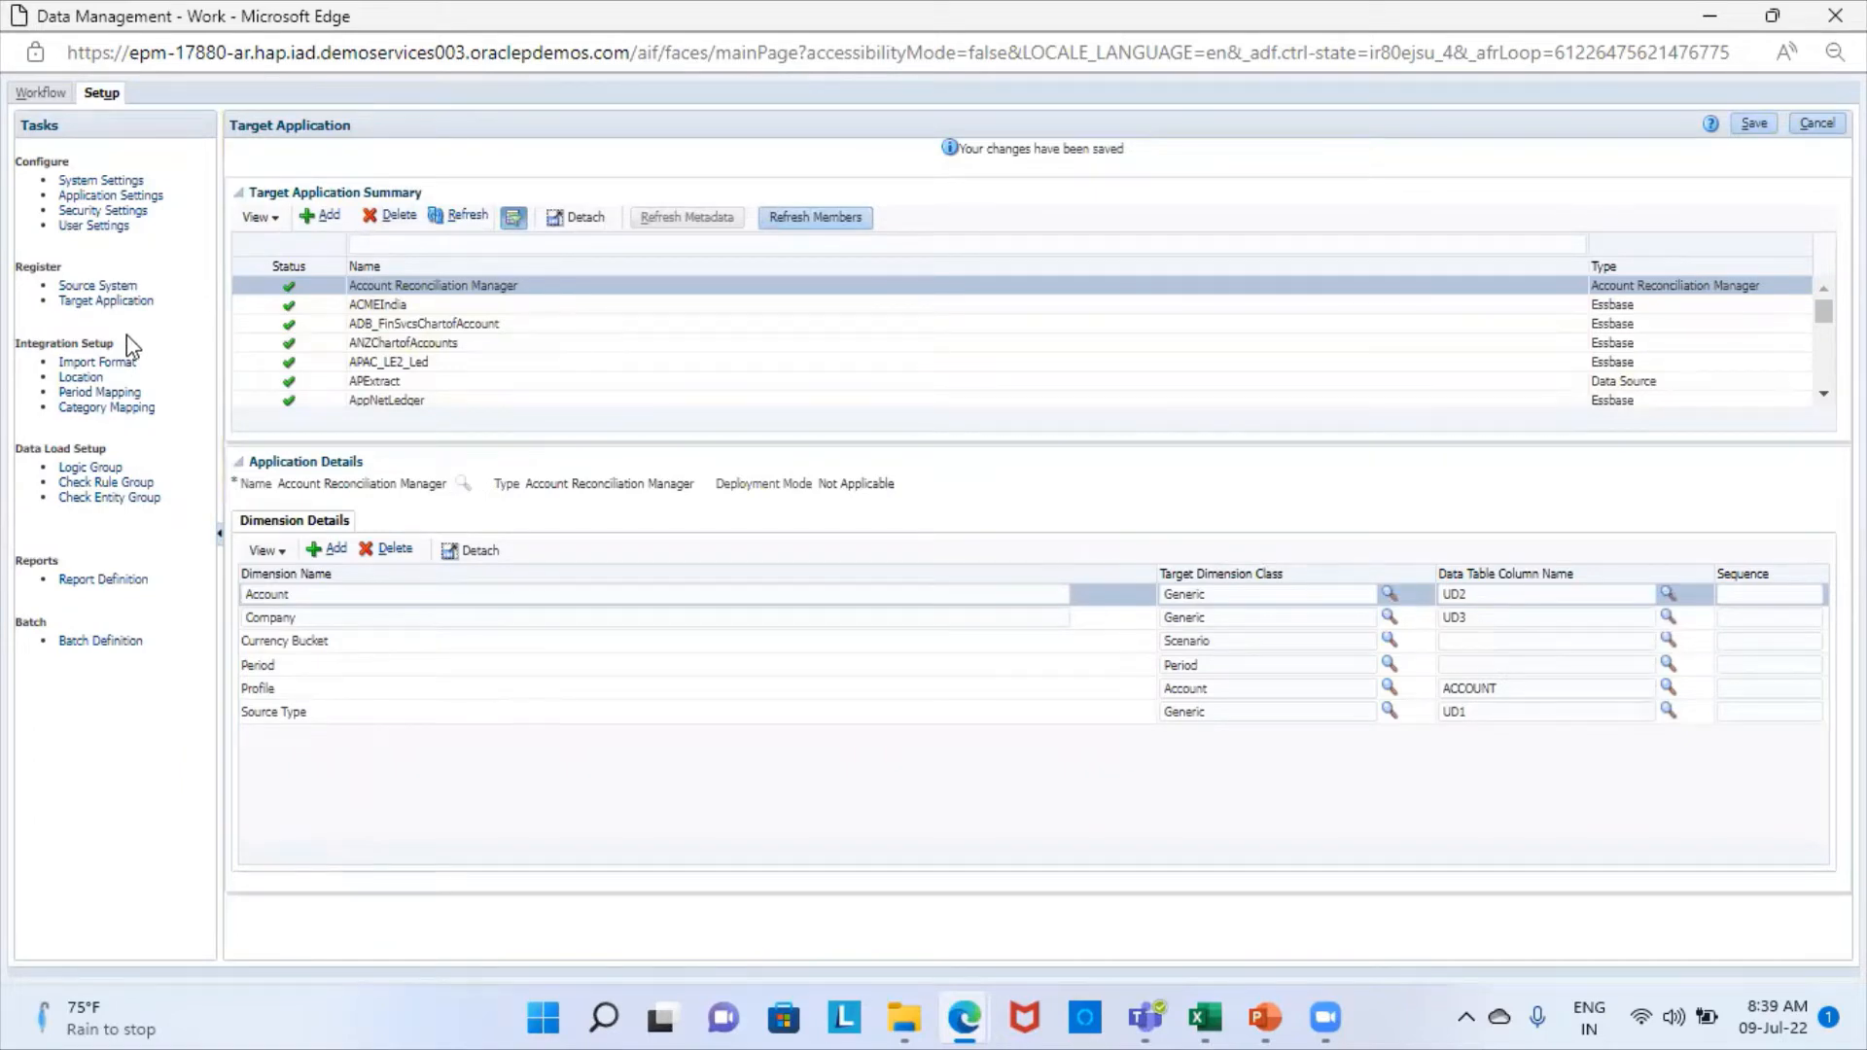
- Add an import format named DemoExp7_IMF with the file type Delimited - Numeric Data
{"action": "left_click", "coordinate": [103, 363]}
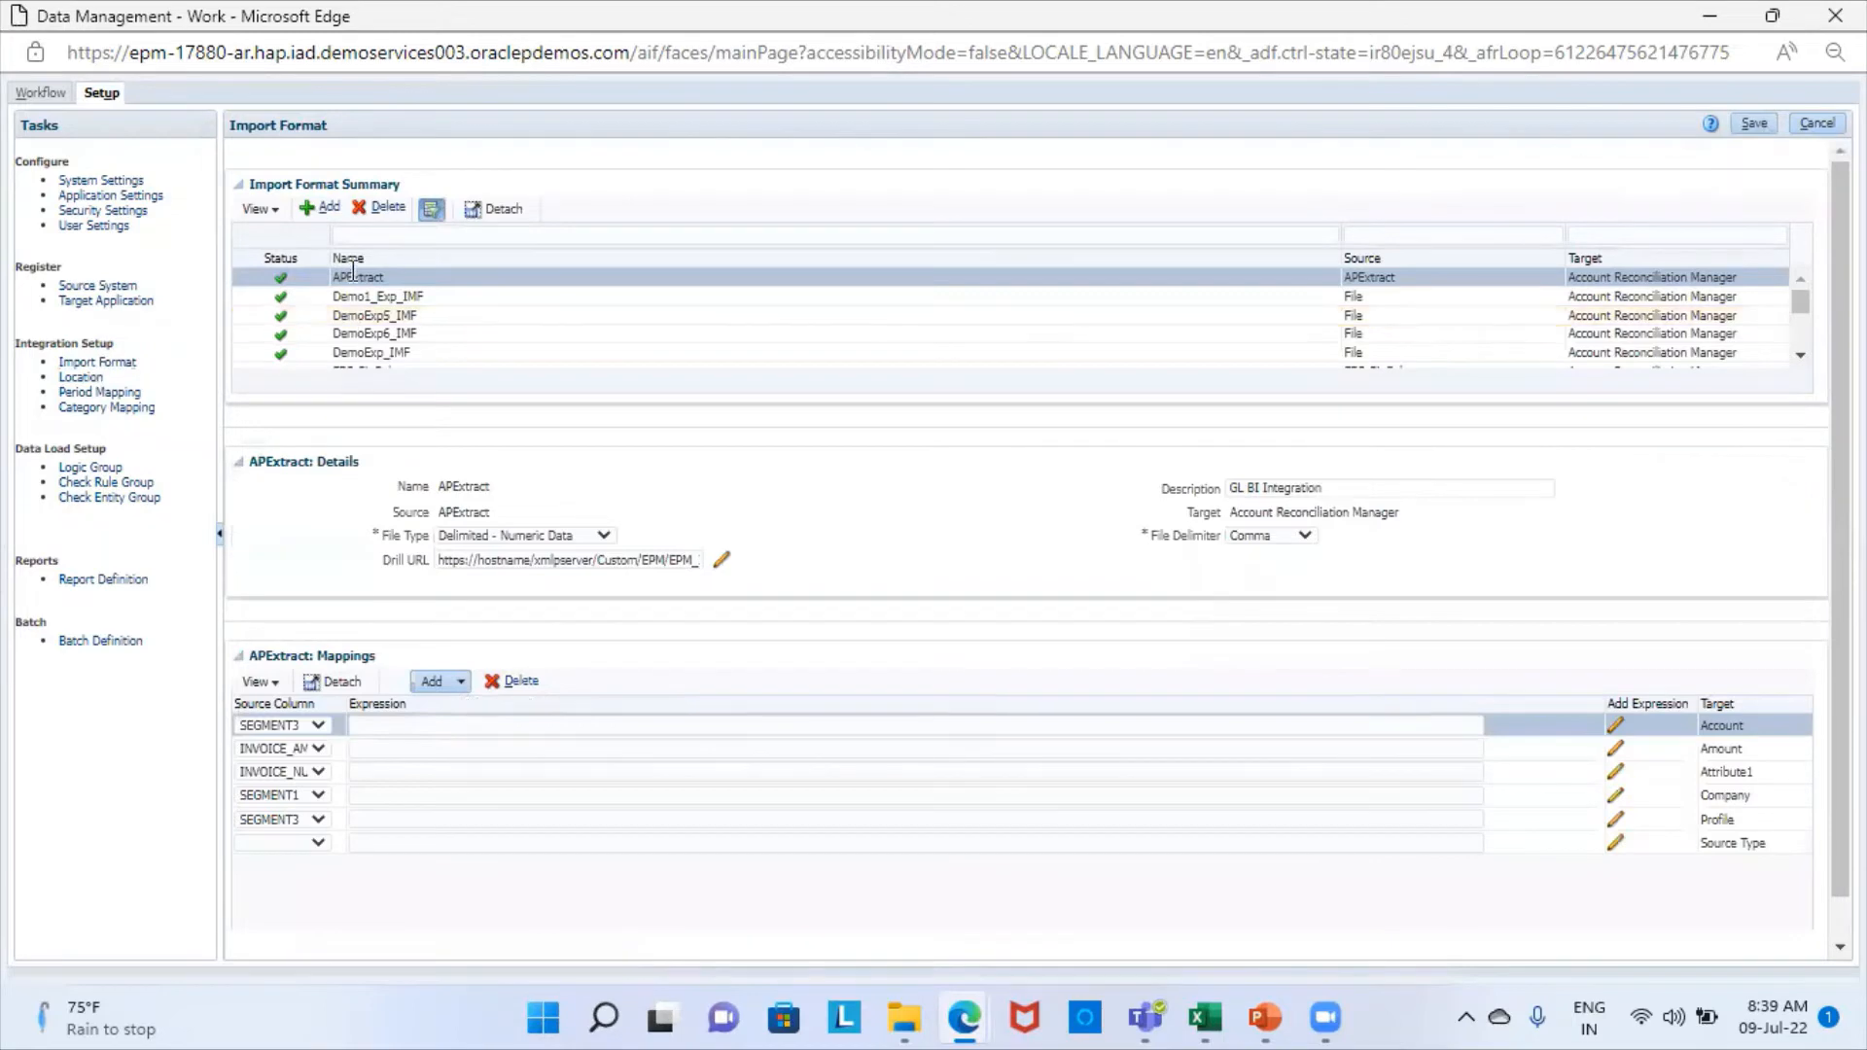
{"action": "left_click", "coordinate": [317, 210]}
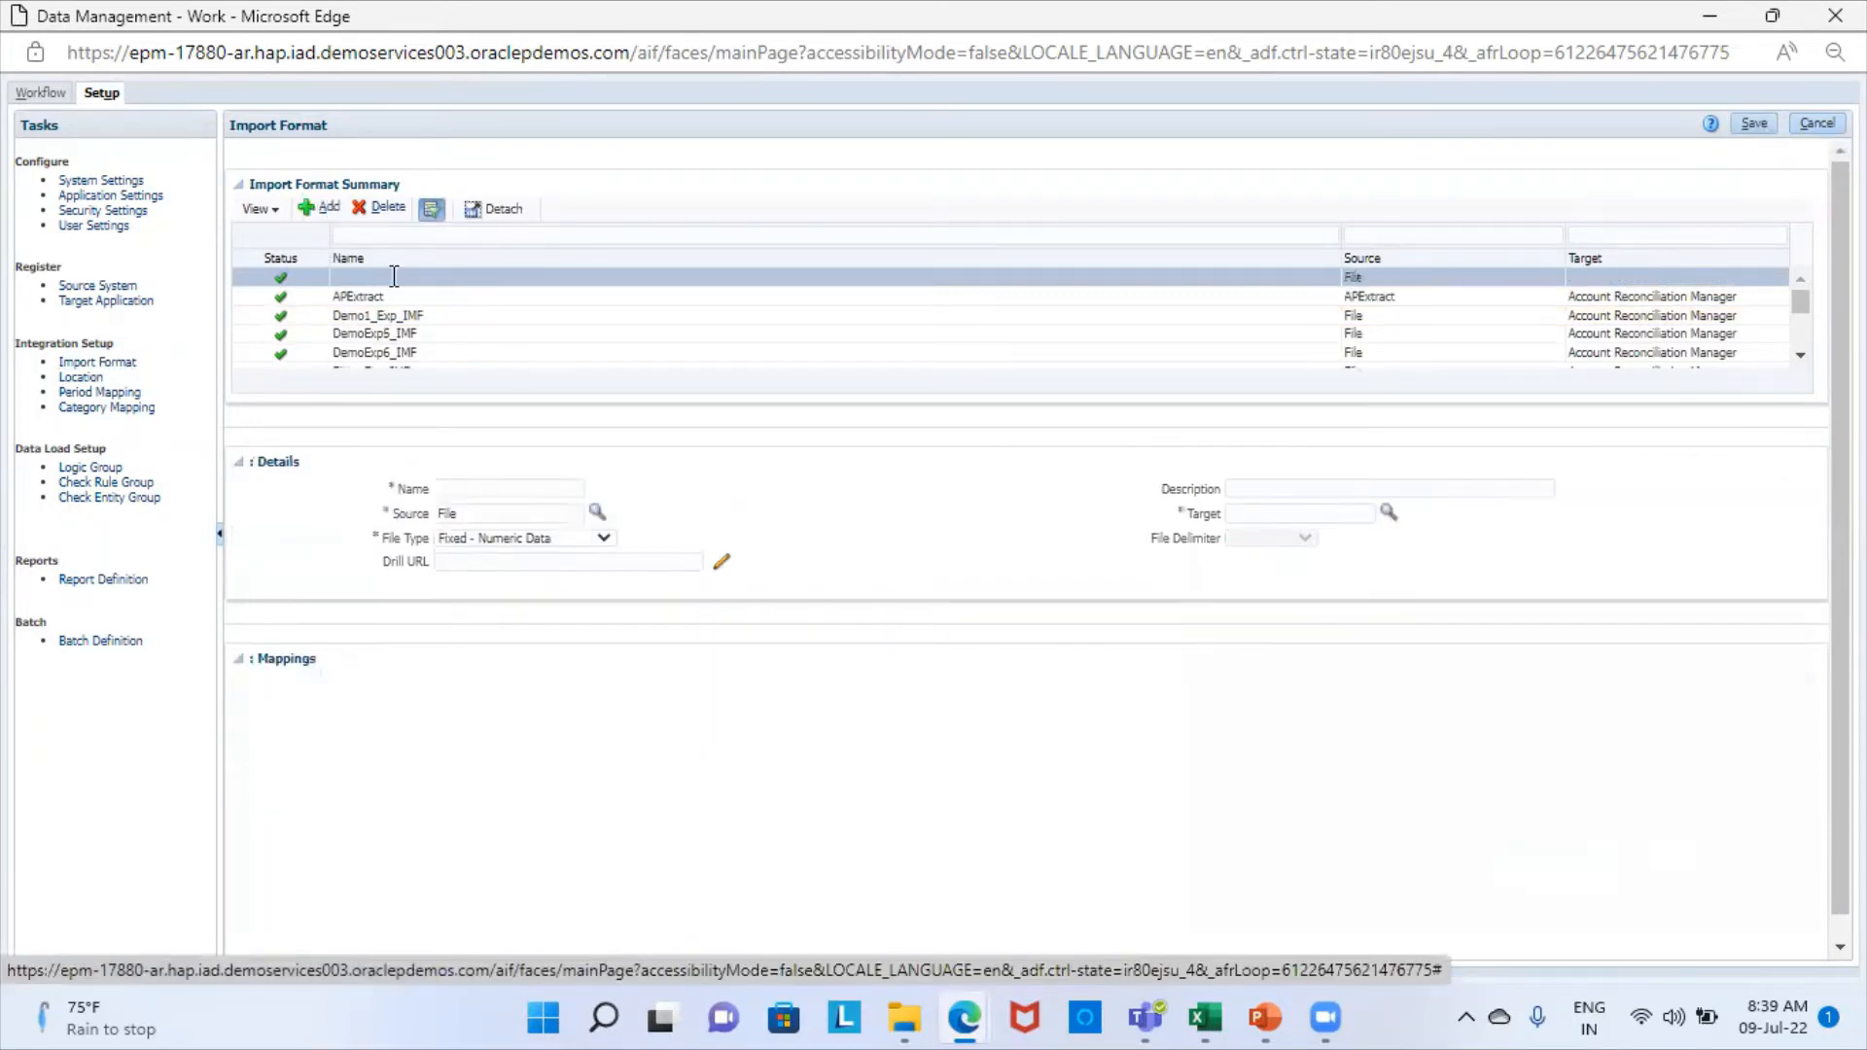
{"action": "left_click", "coordinate": [496, 486]}
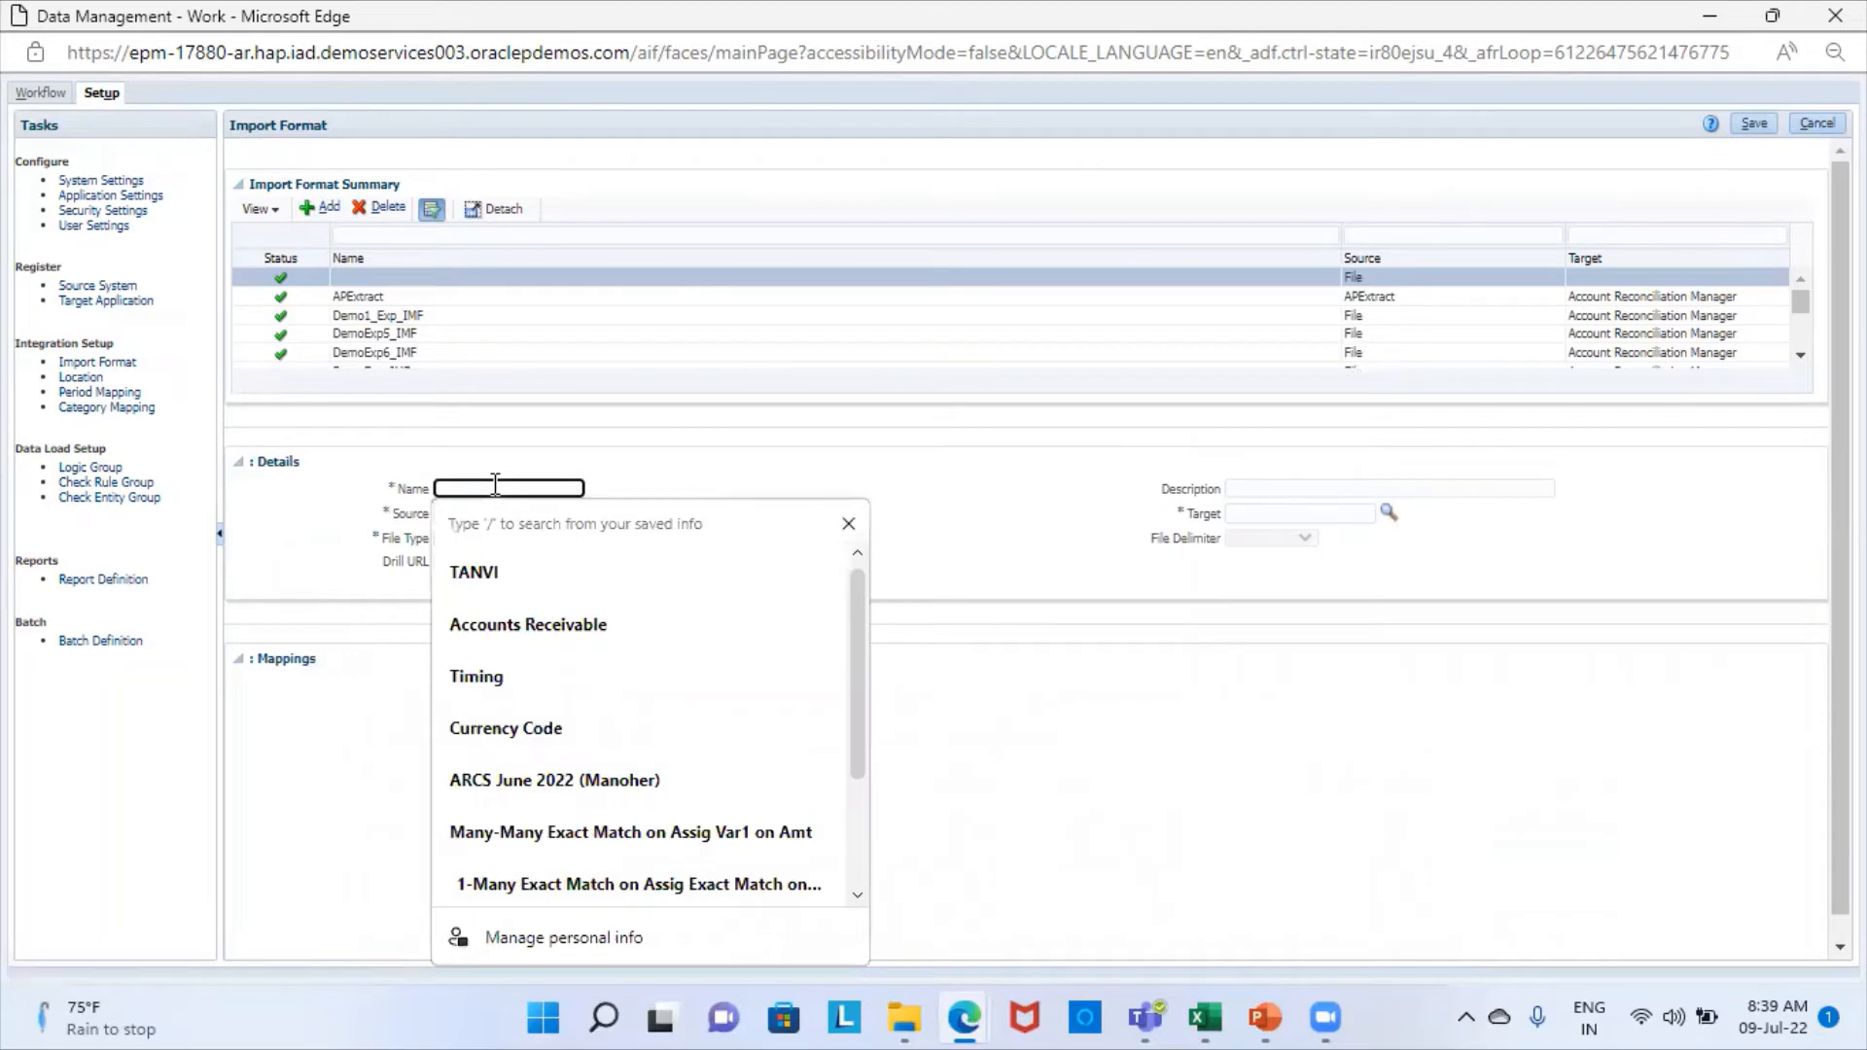
{"action": "type", "text": "DemoExp7"}
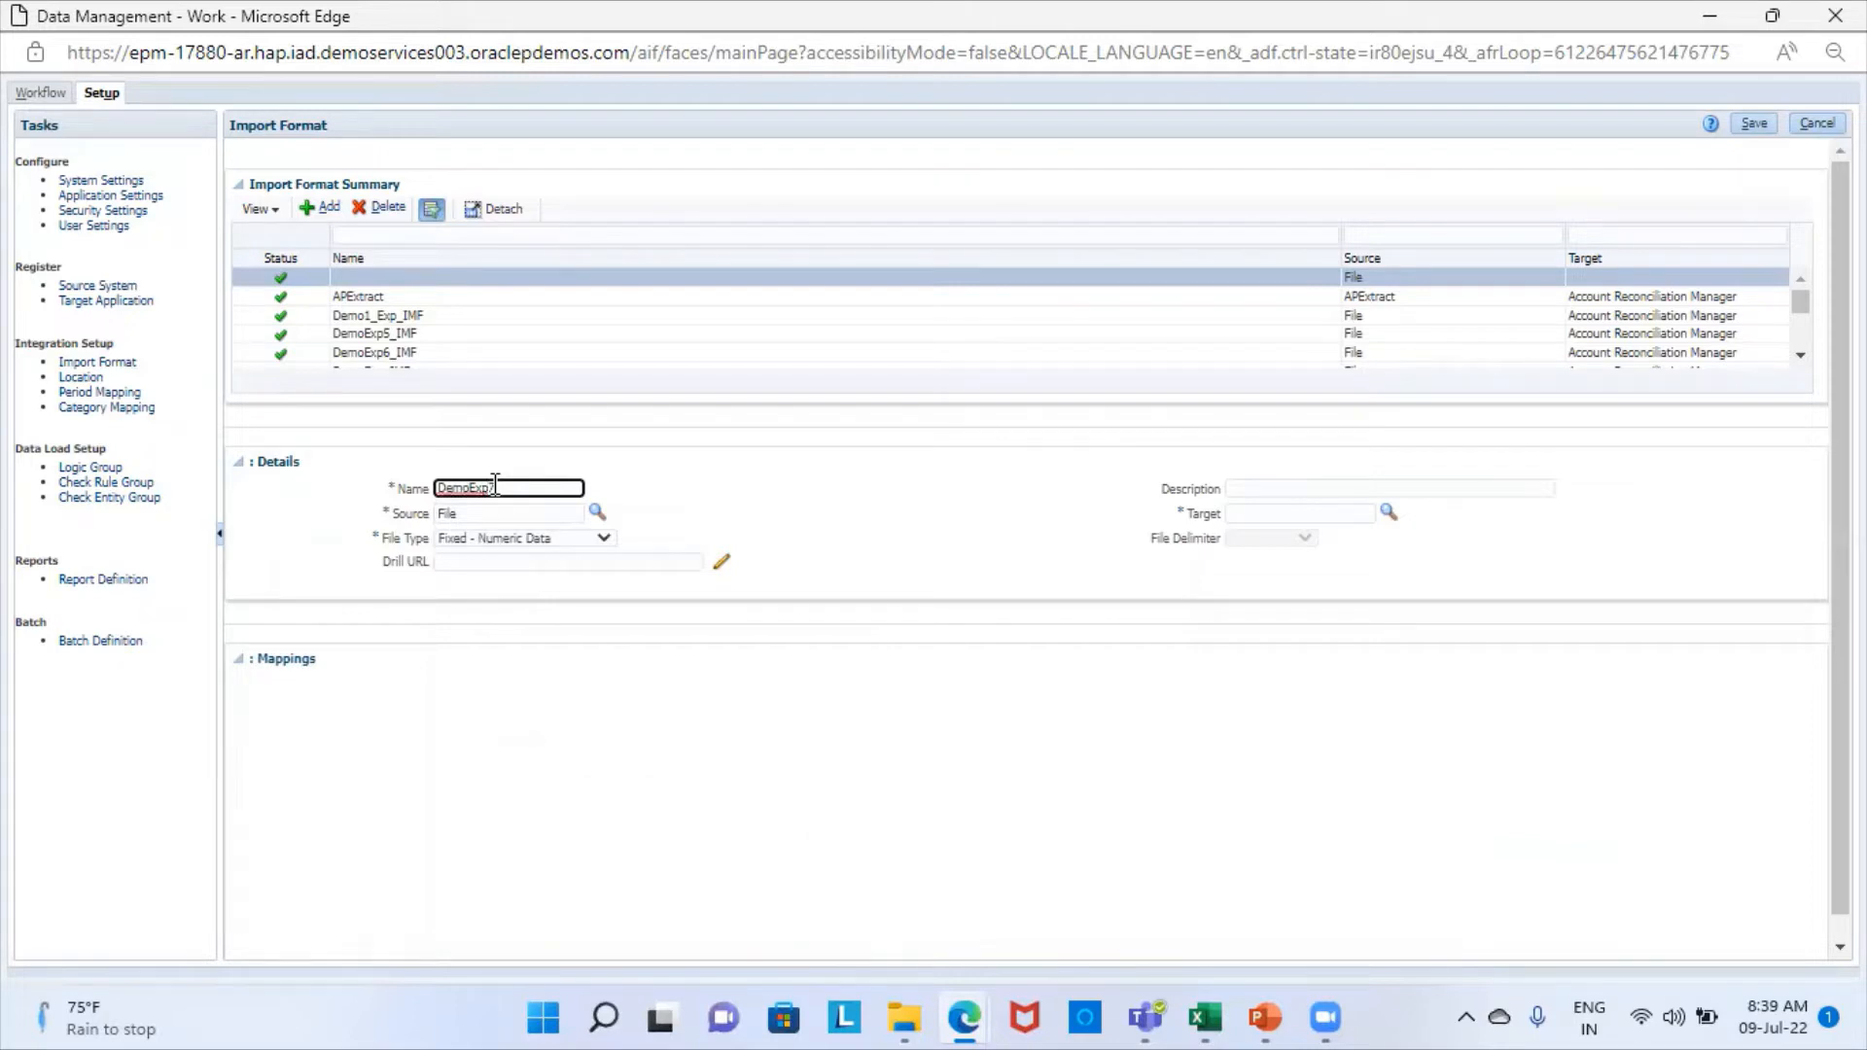
{"action": "type", "text": "_IMF"}
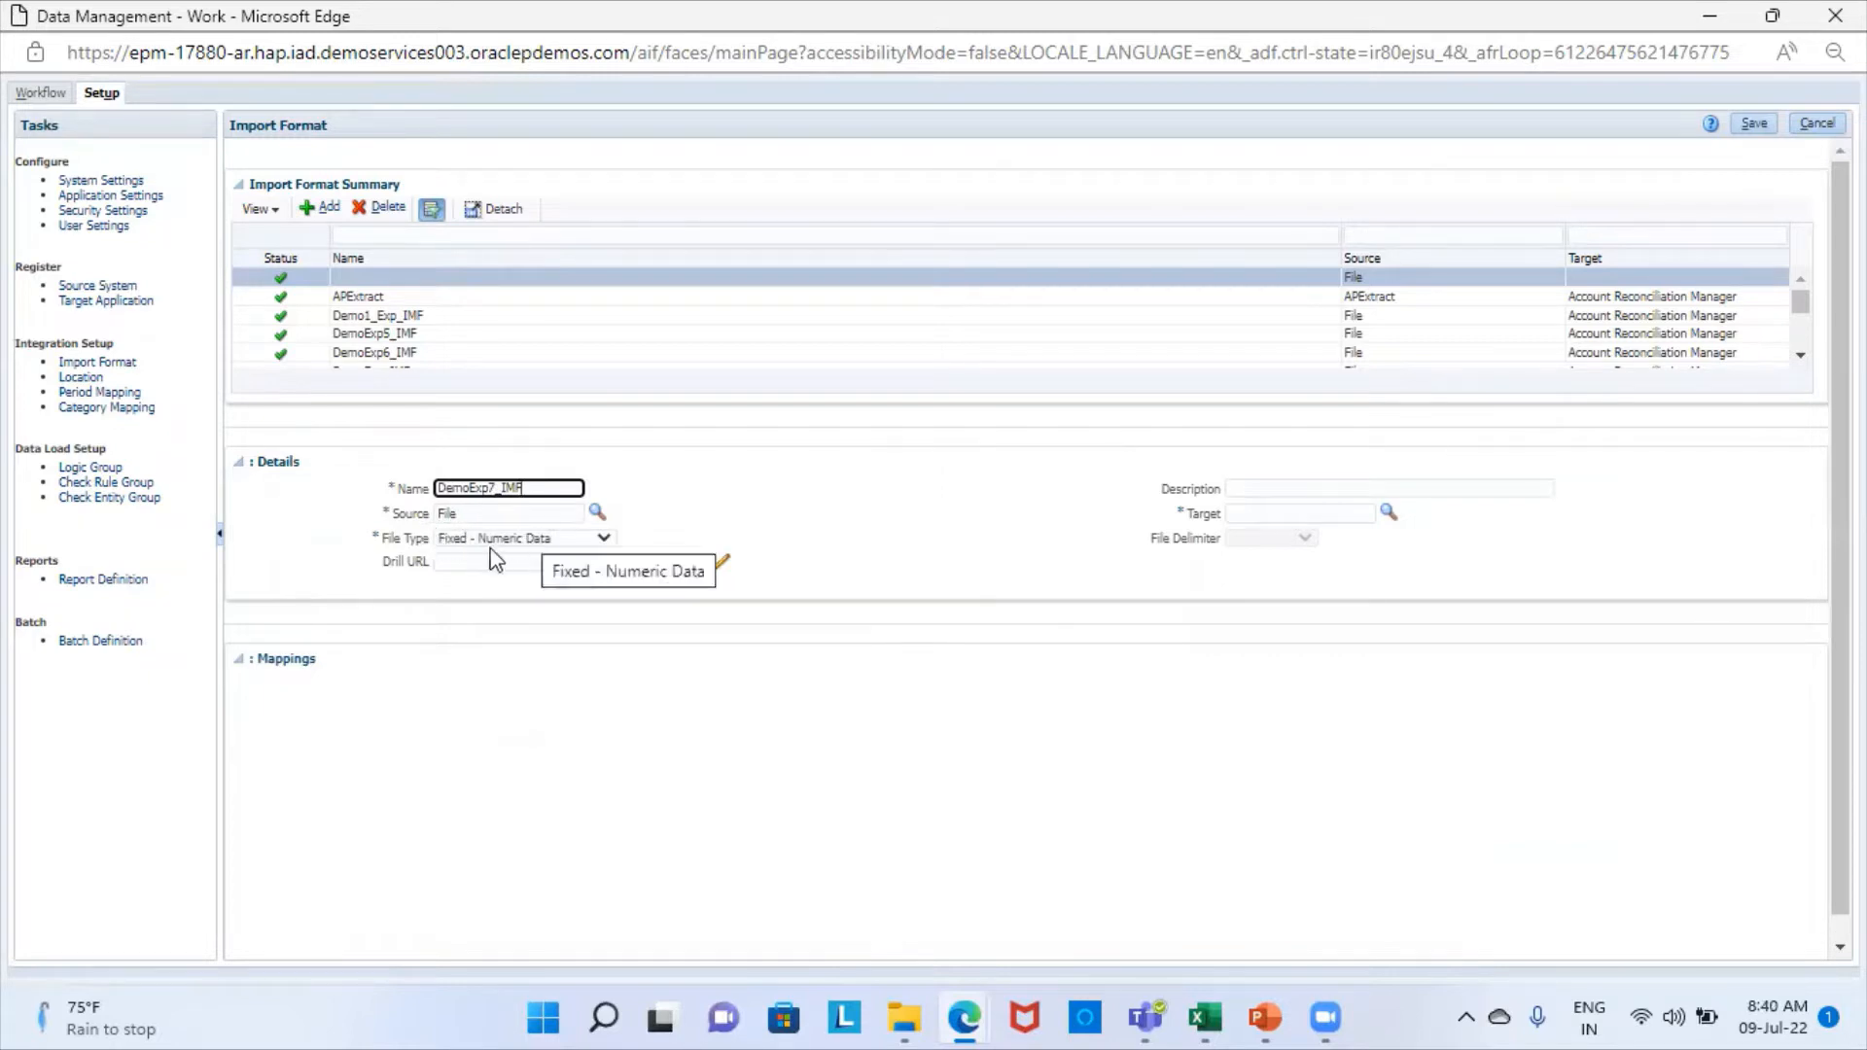
{"action": "left_click", "coordinate": [564, 538]}
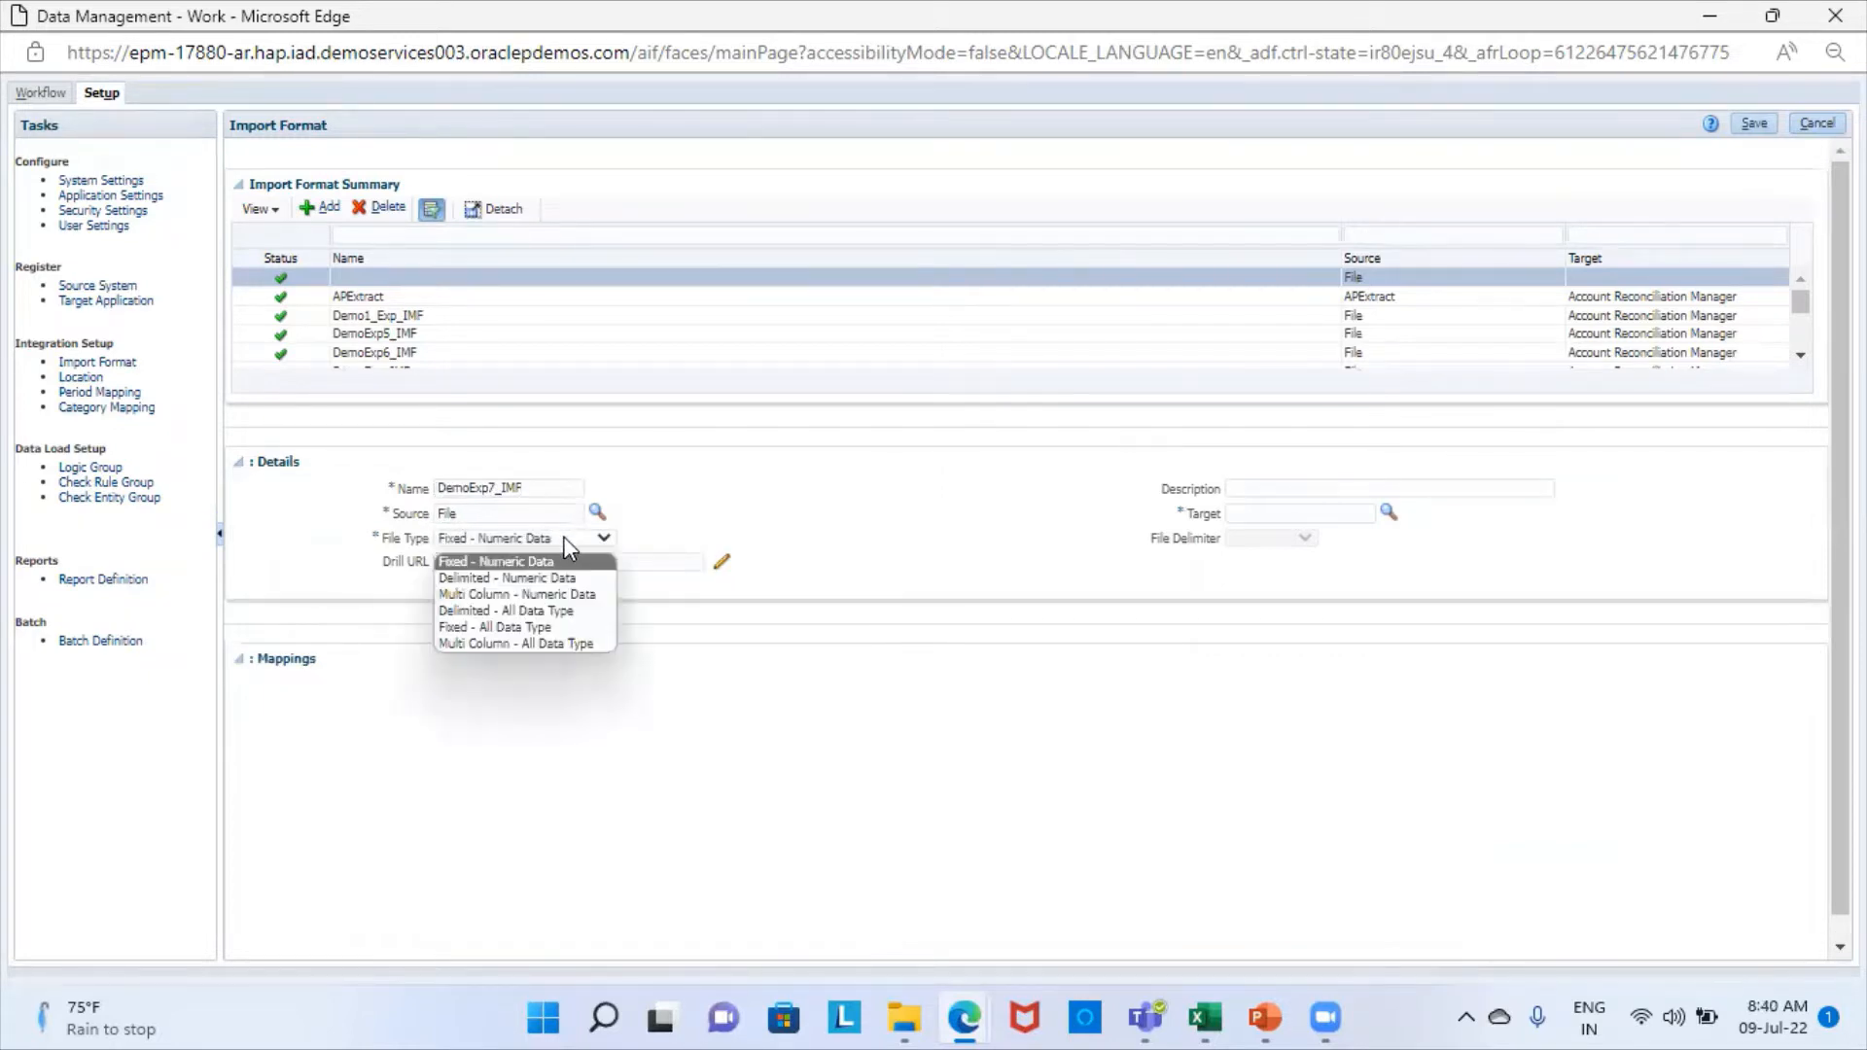
{"action": "left_click", "coordinate": [515, 577]}
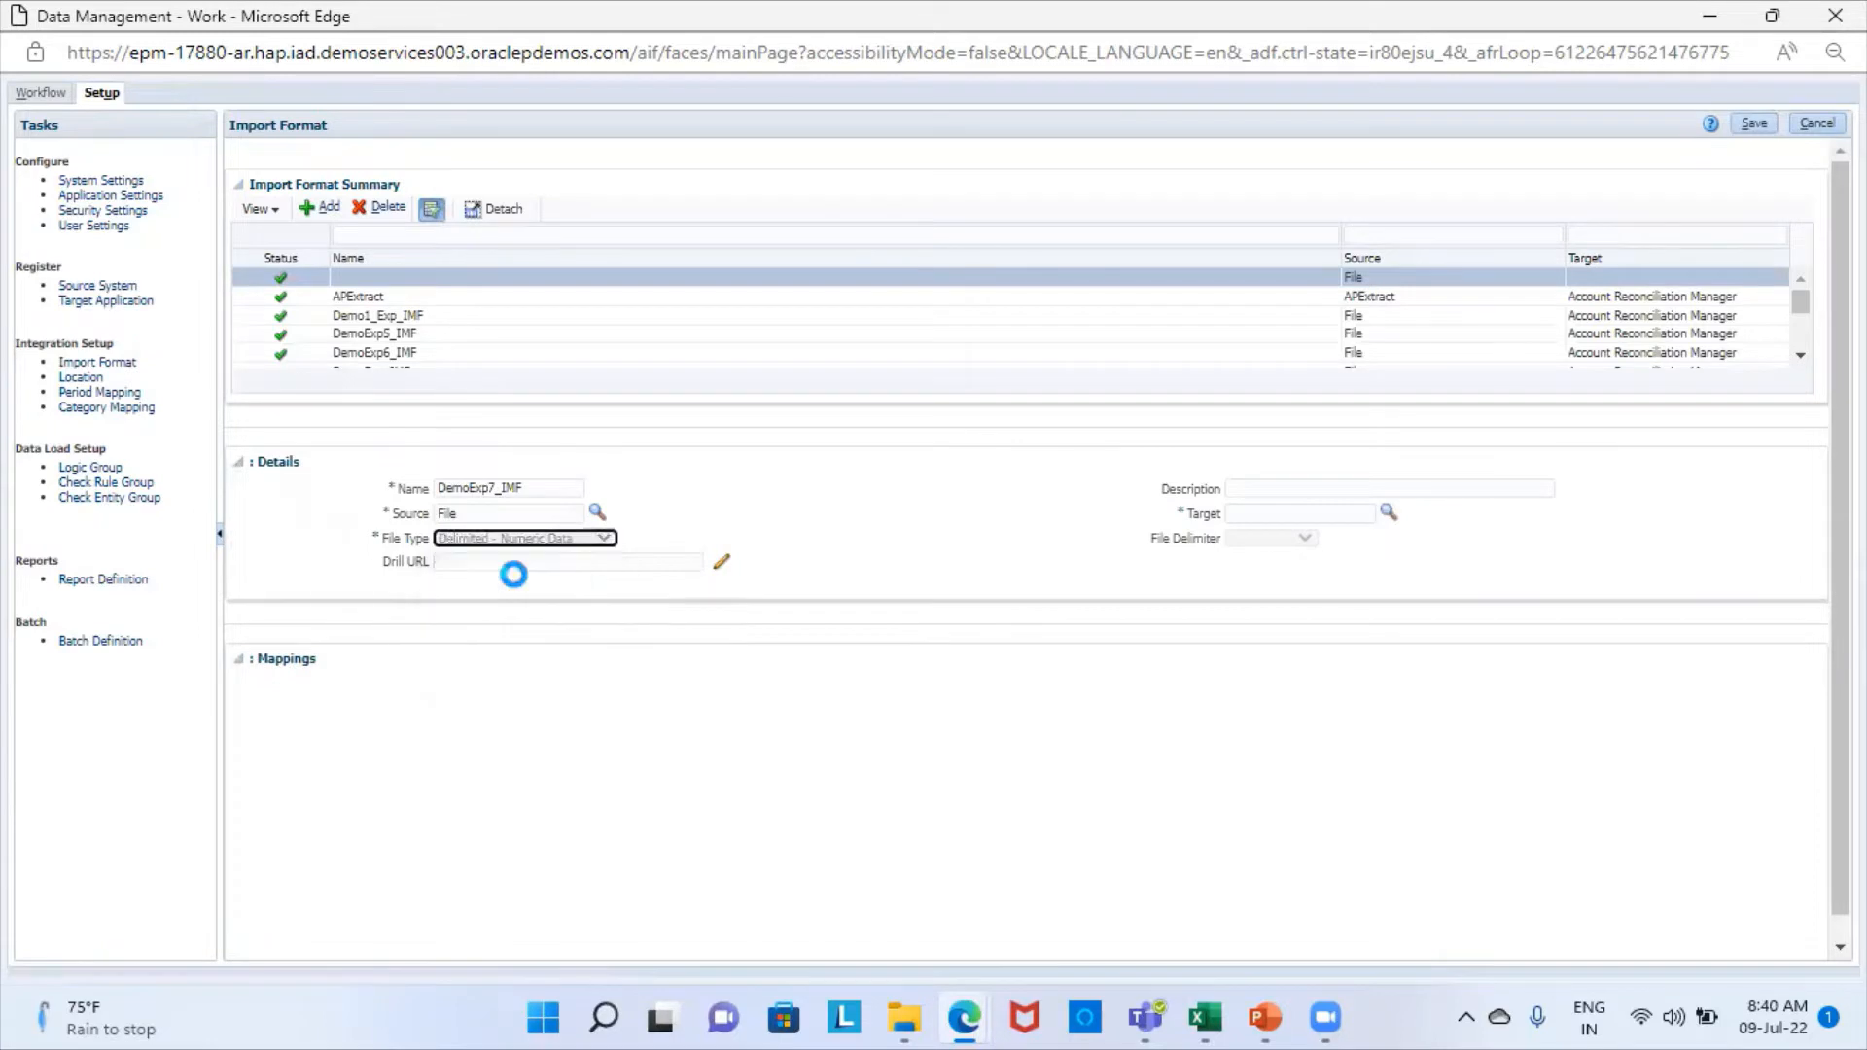
- Set the new import format's target to Account Reconciliation Manager and save the import format
{"action": "left_click", "coordinate": [1388, 511]}
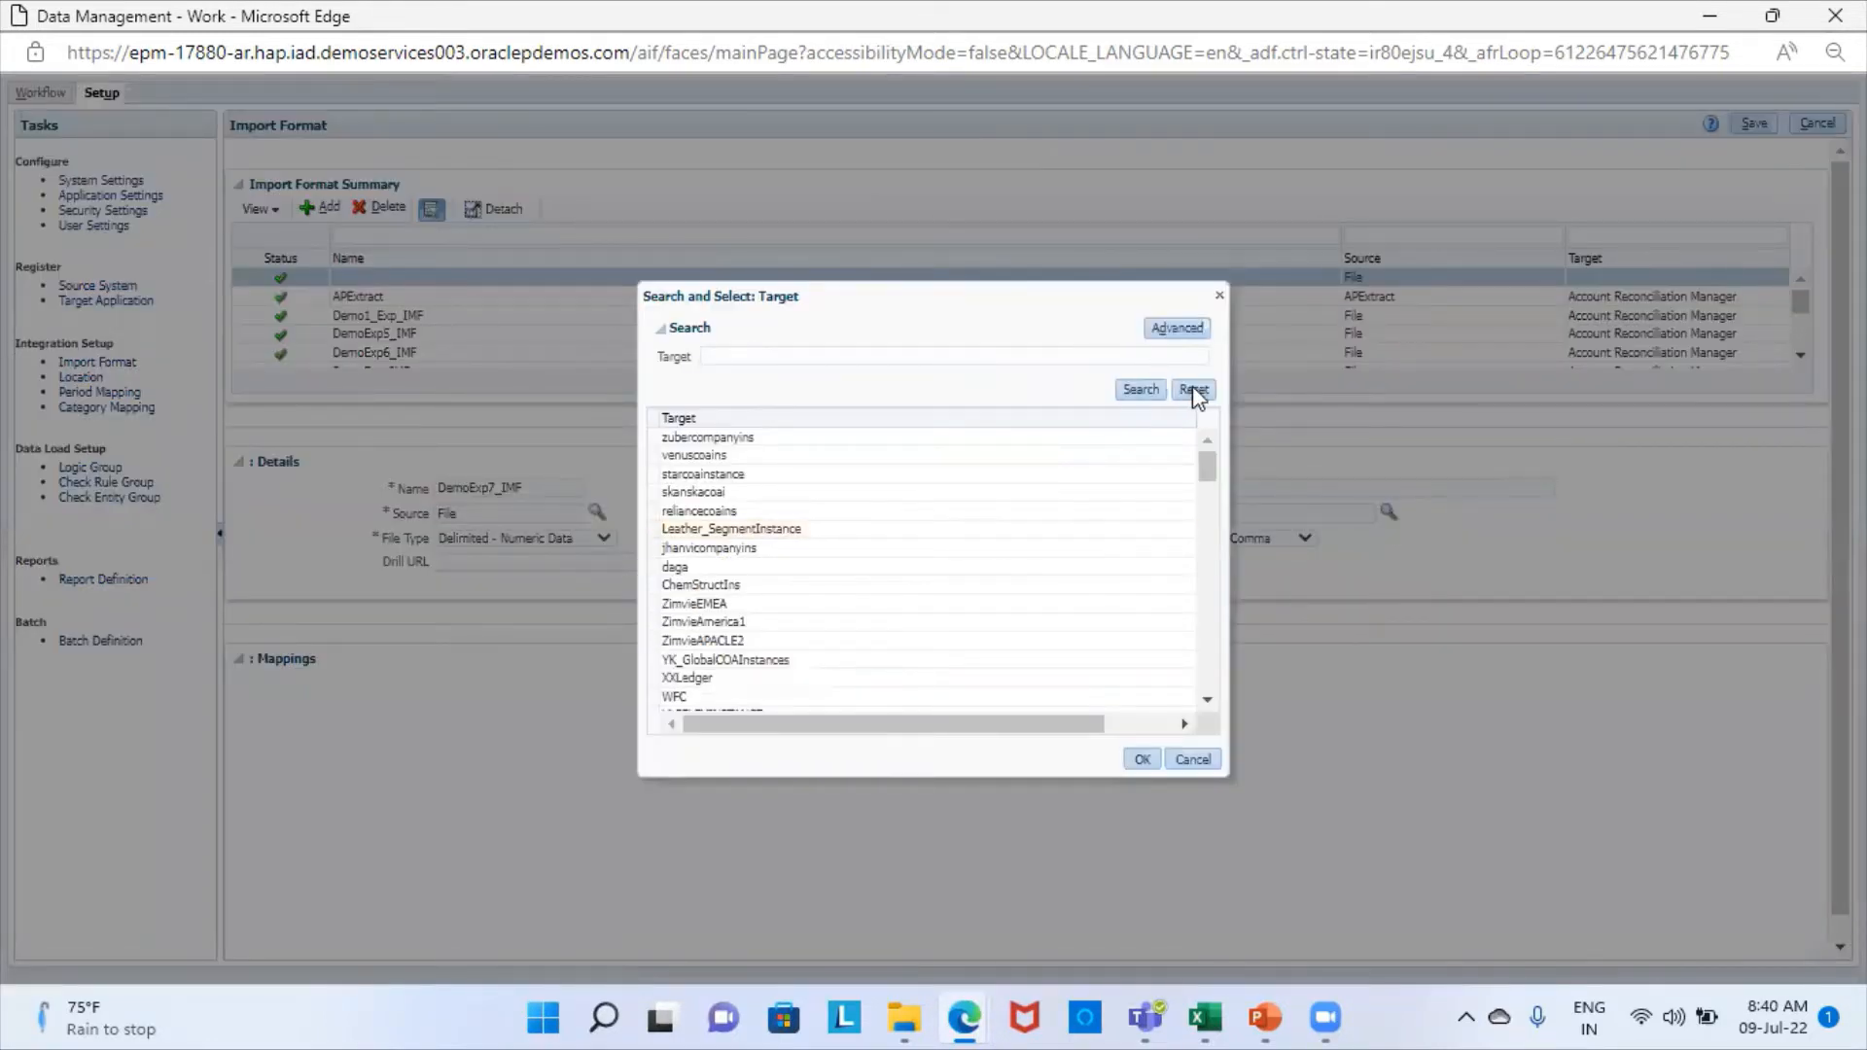
{"action": "left_click", "coordinate": [1197, 393]}
{"action": "left_click", "coordinate": [1146, 389]}
{"action": "scroll", "coordinate": [949, 662], "scroll_direction": "down", "scroll_amount": 3}
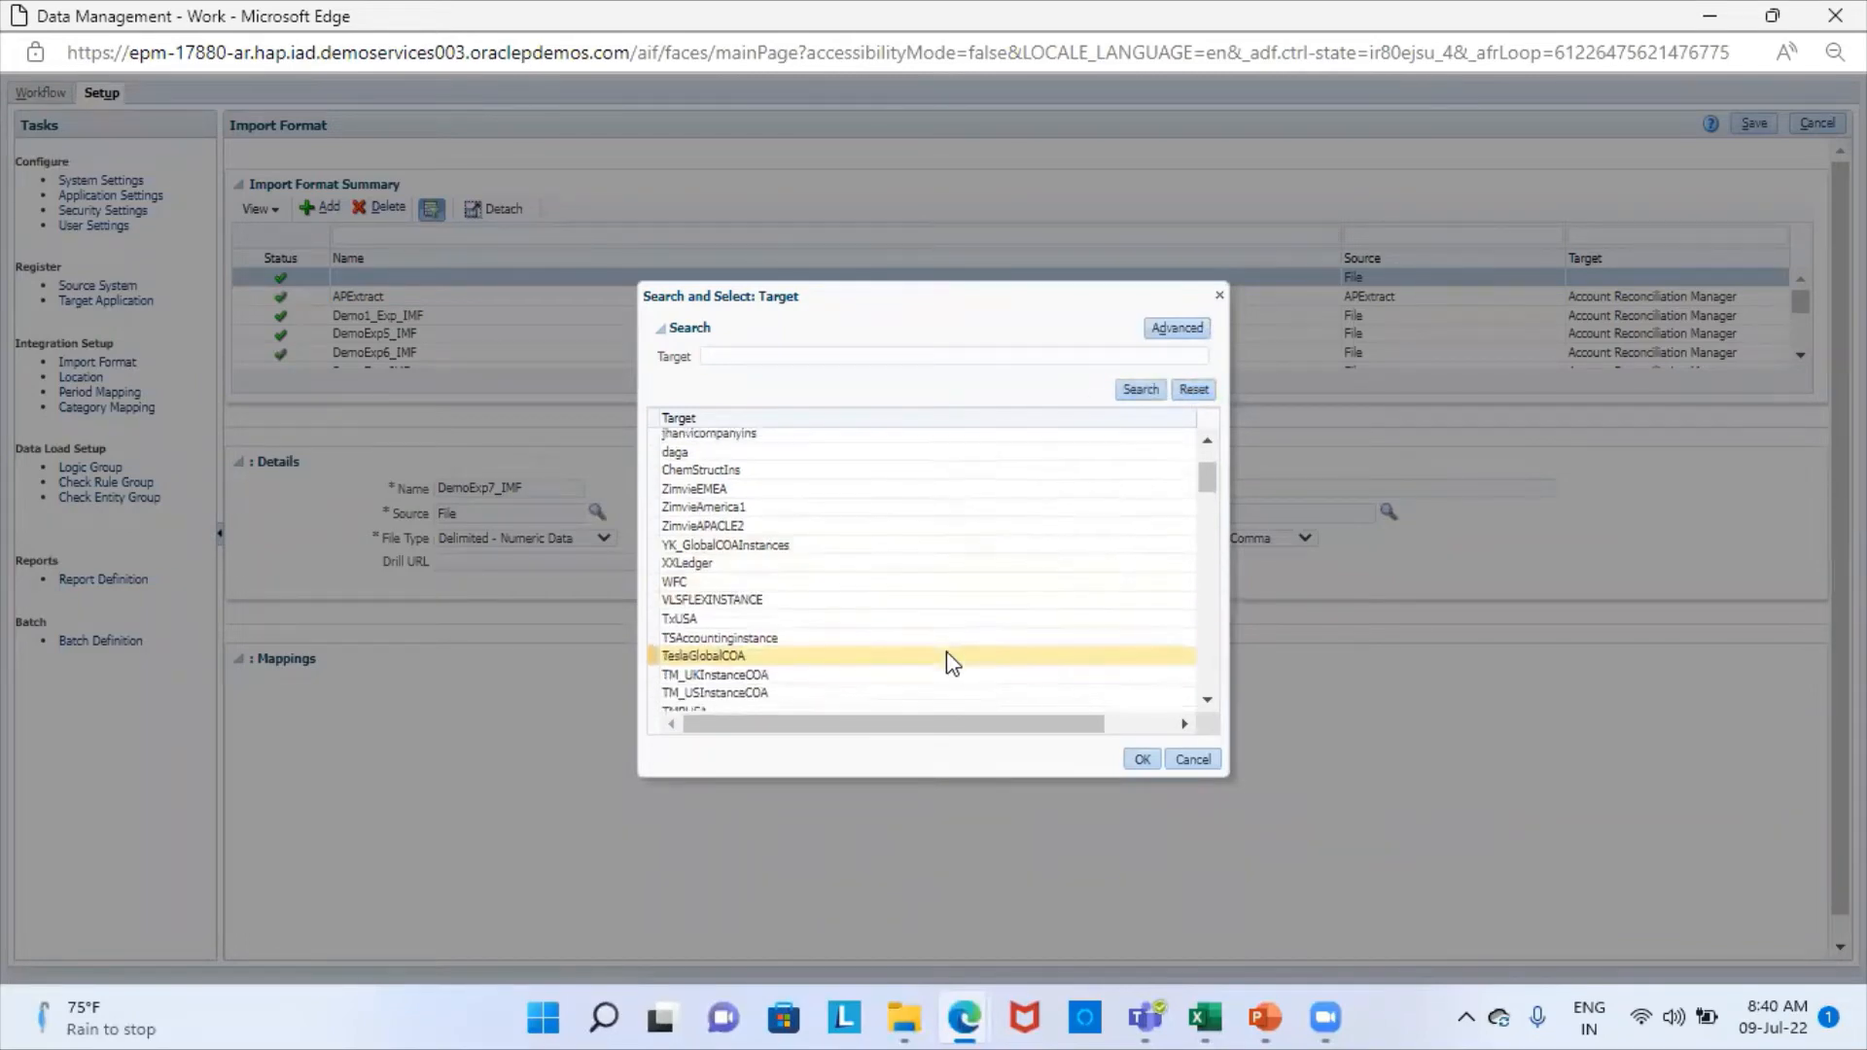
{"action": "scroll", "coordinate": [949, 653], "scroll_direction": "down", "scroll_amount": 3}
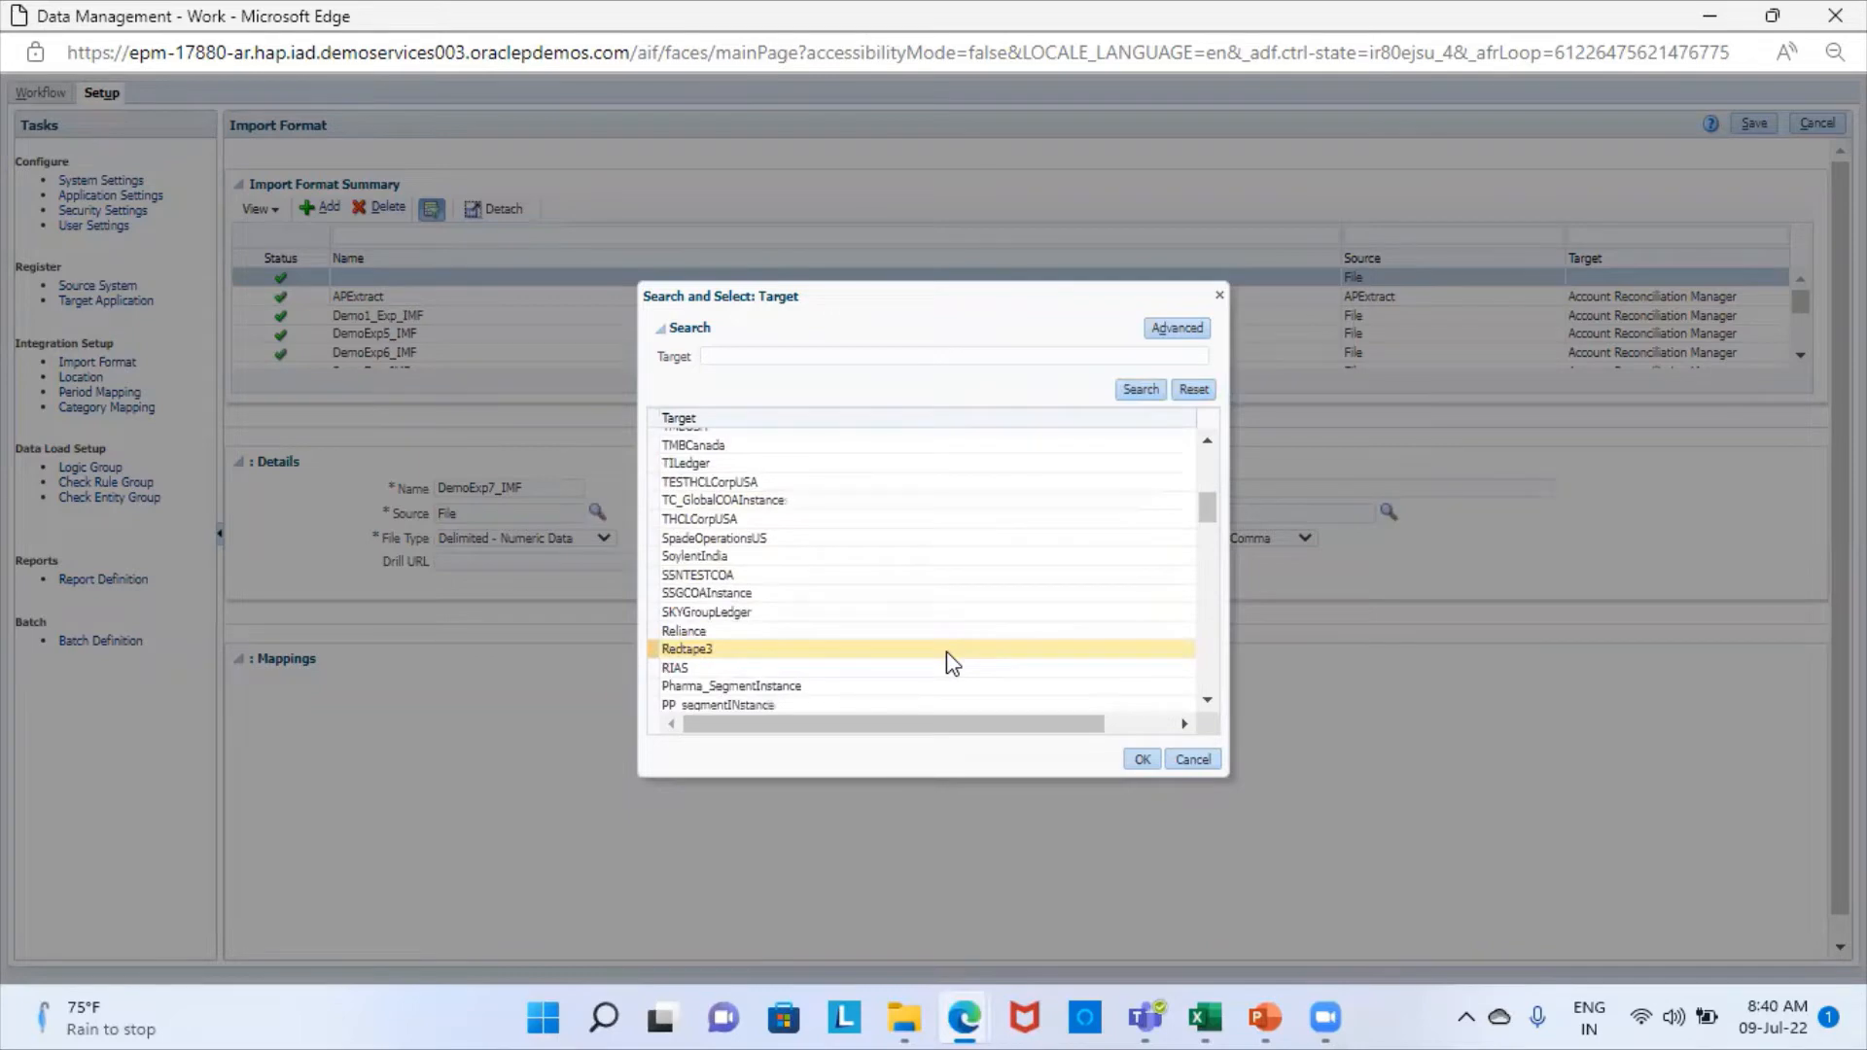
{"action": "scroll", "coordinate": [948, 654], "scroll_direction": "down", "scroll_amount": 3}
{"action": "scroll", "coordinate": [947, 657], "scroll_direction": "down", "scroll_amount": 6}
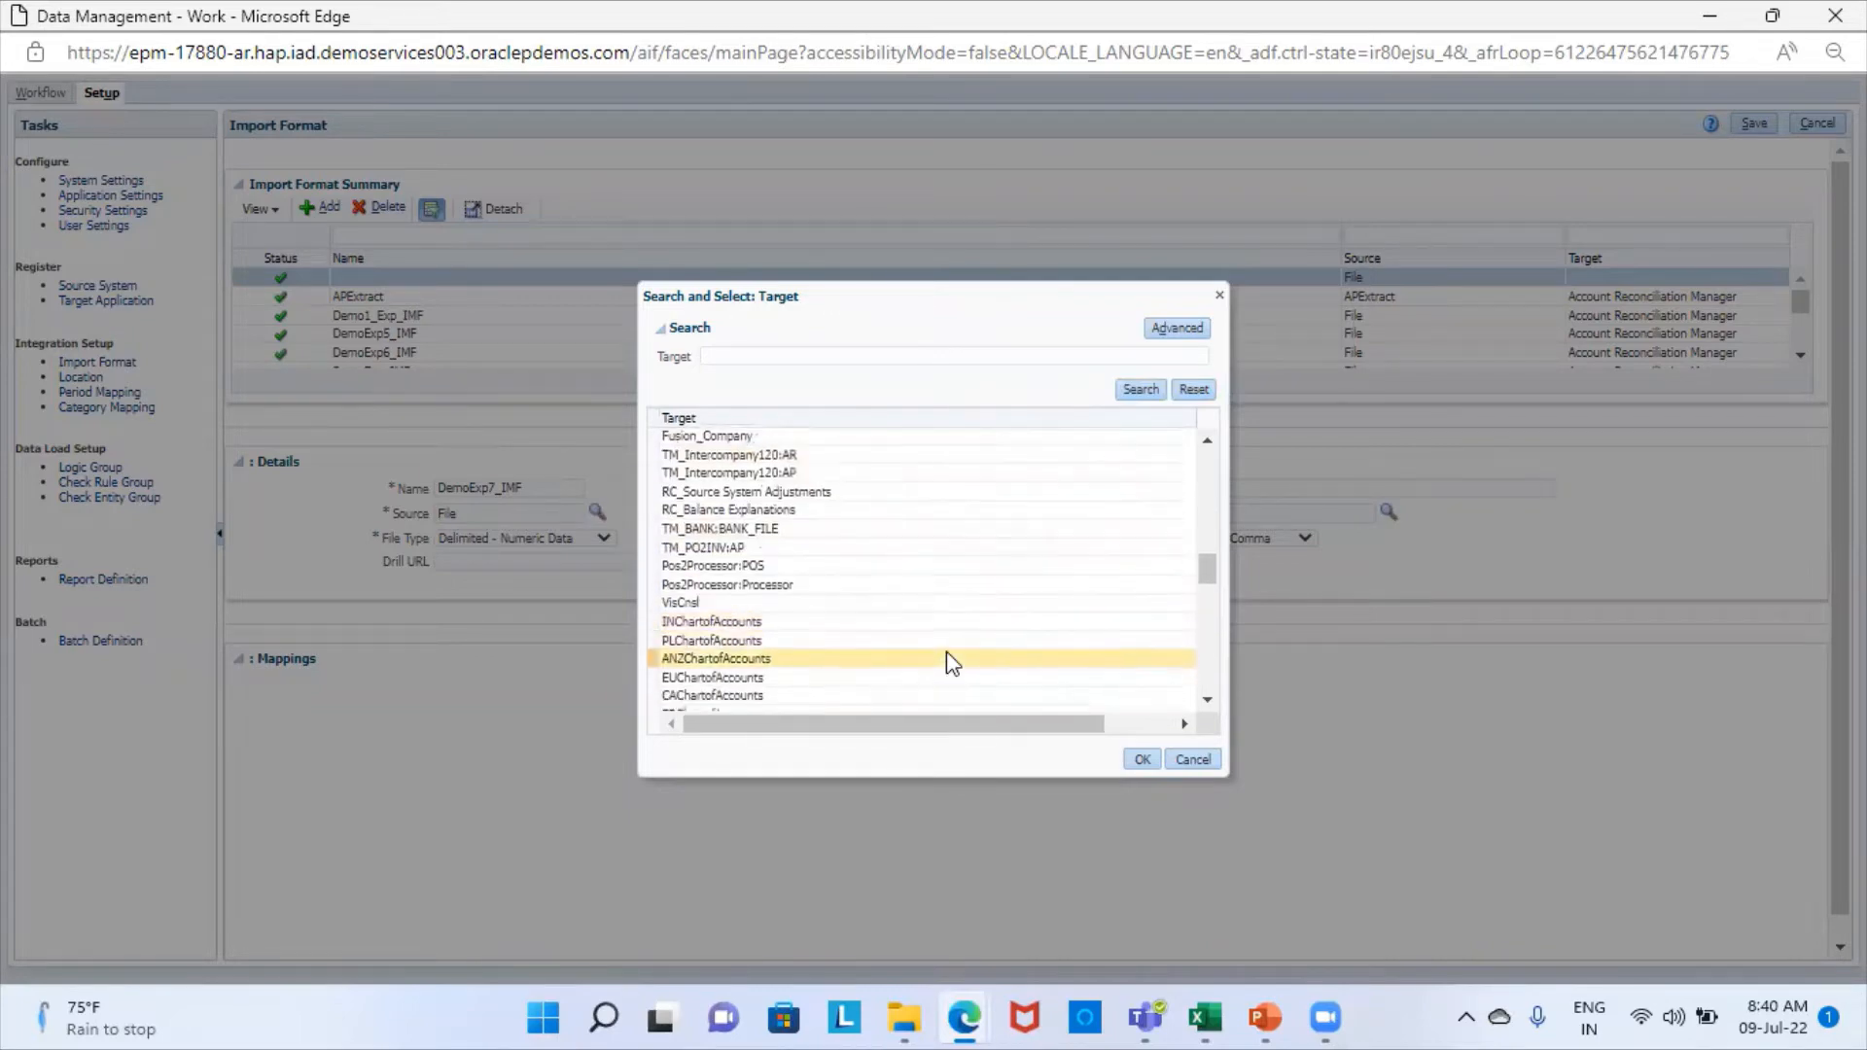
{"action": "scroll", "coordinate": [948, 664], "scroll_direction": "down", "scroll_amount": 6}
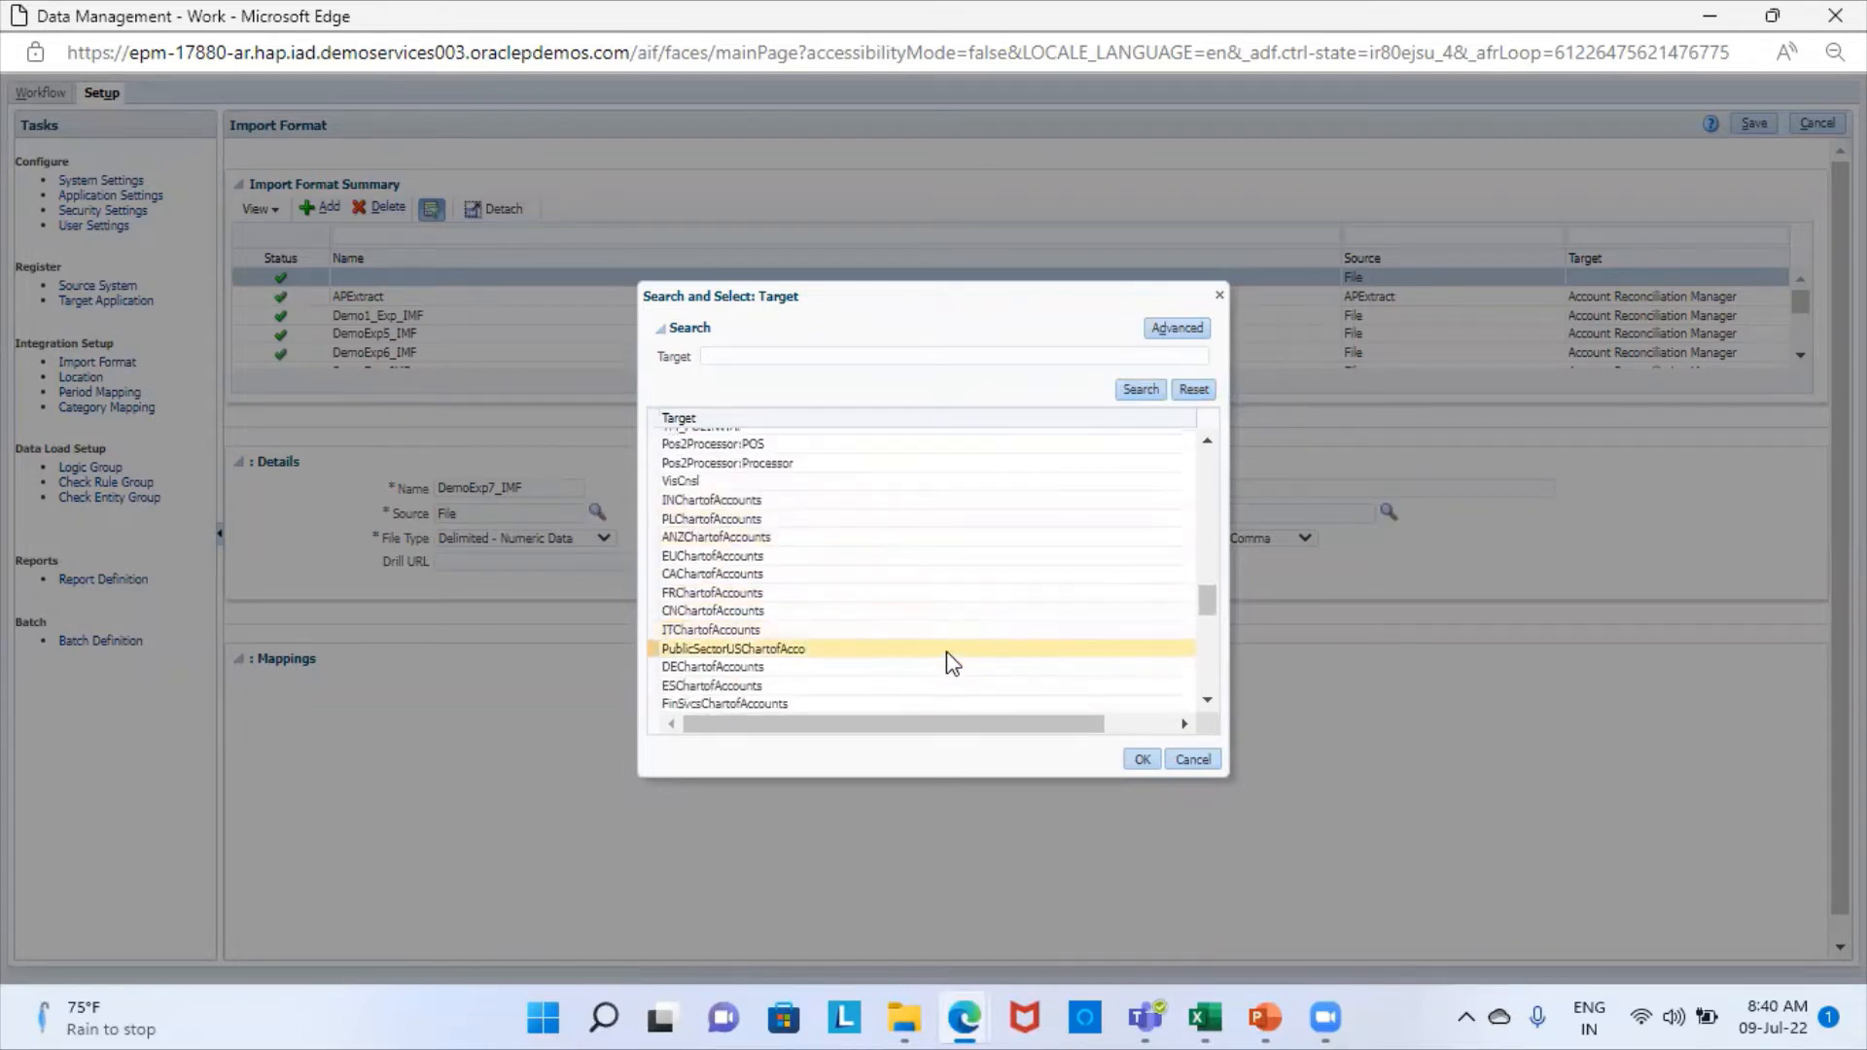
{"action": "scroll", "coordinate": [952, 663], "scroll_direction": "down", "scroll_amount": 4}
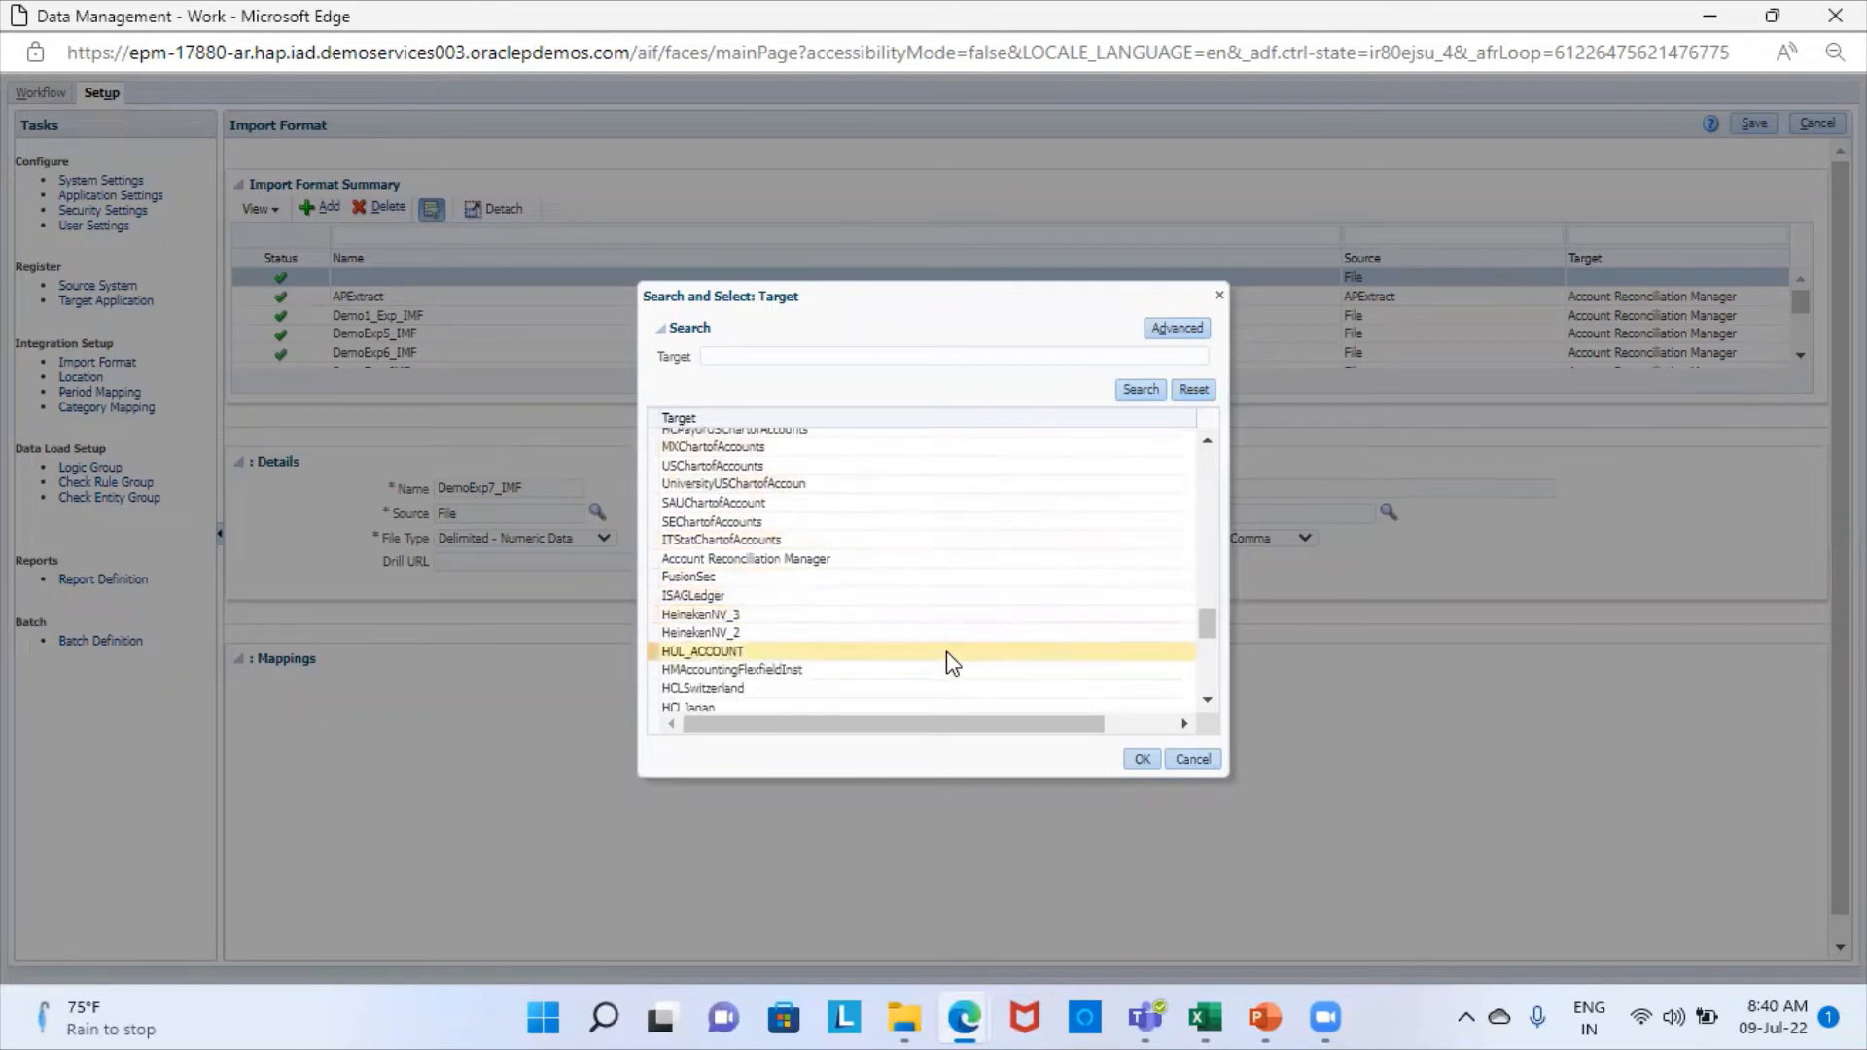
{"action": "left_click", "coordinate": [858, 567]}
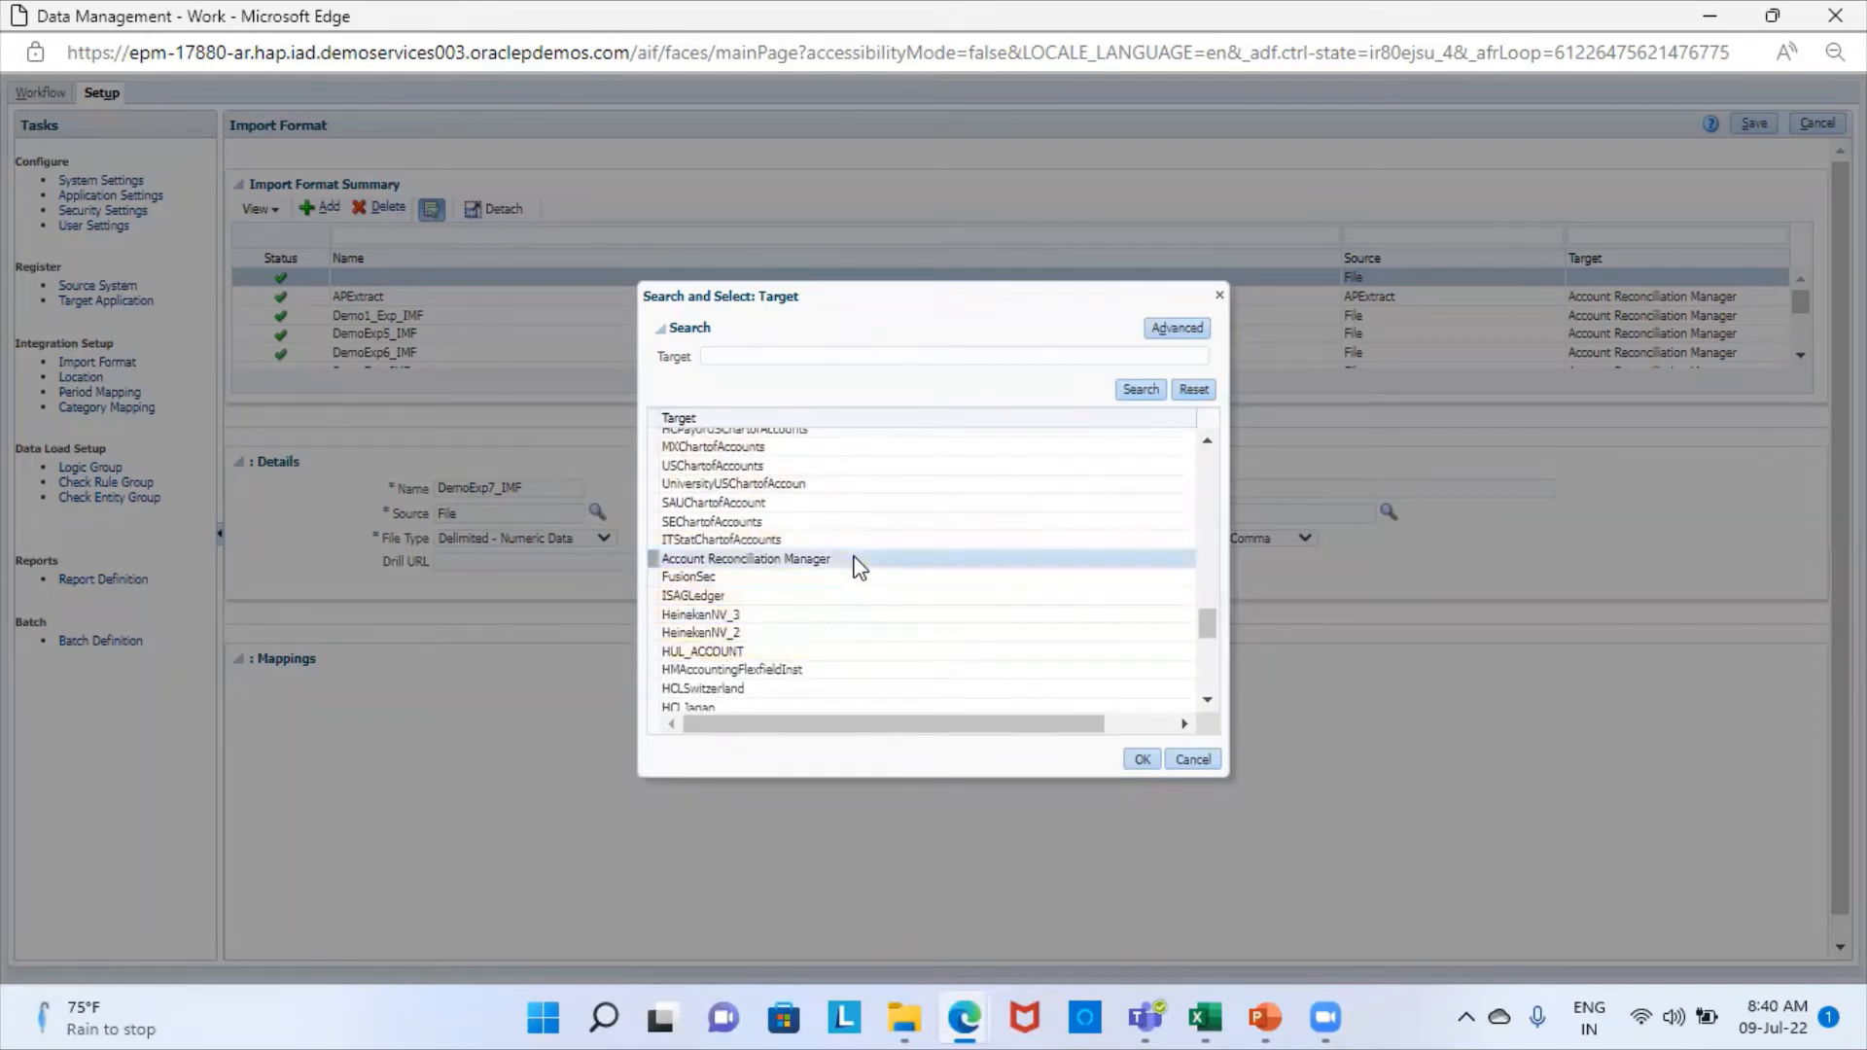
{"action": "left_click", "coordinate": [1144, 759]}
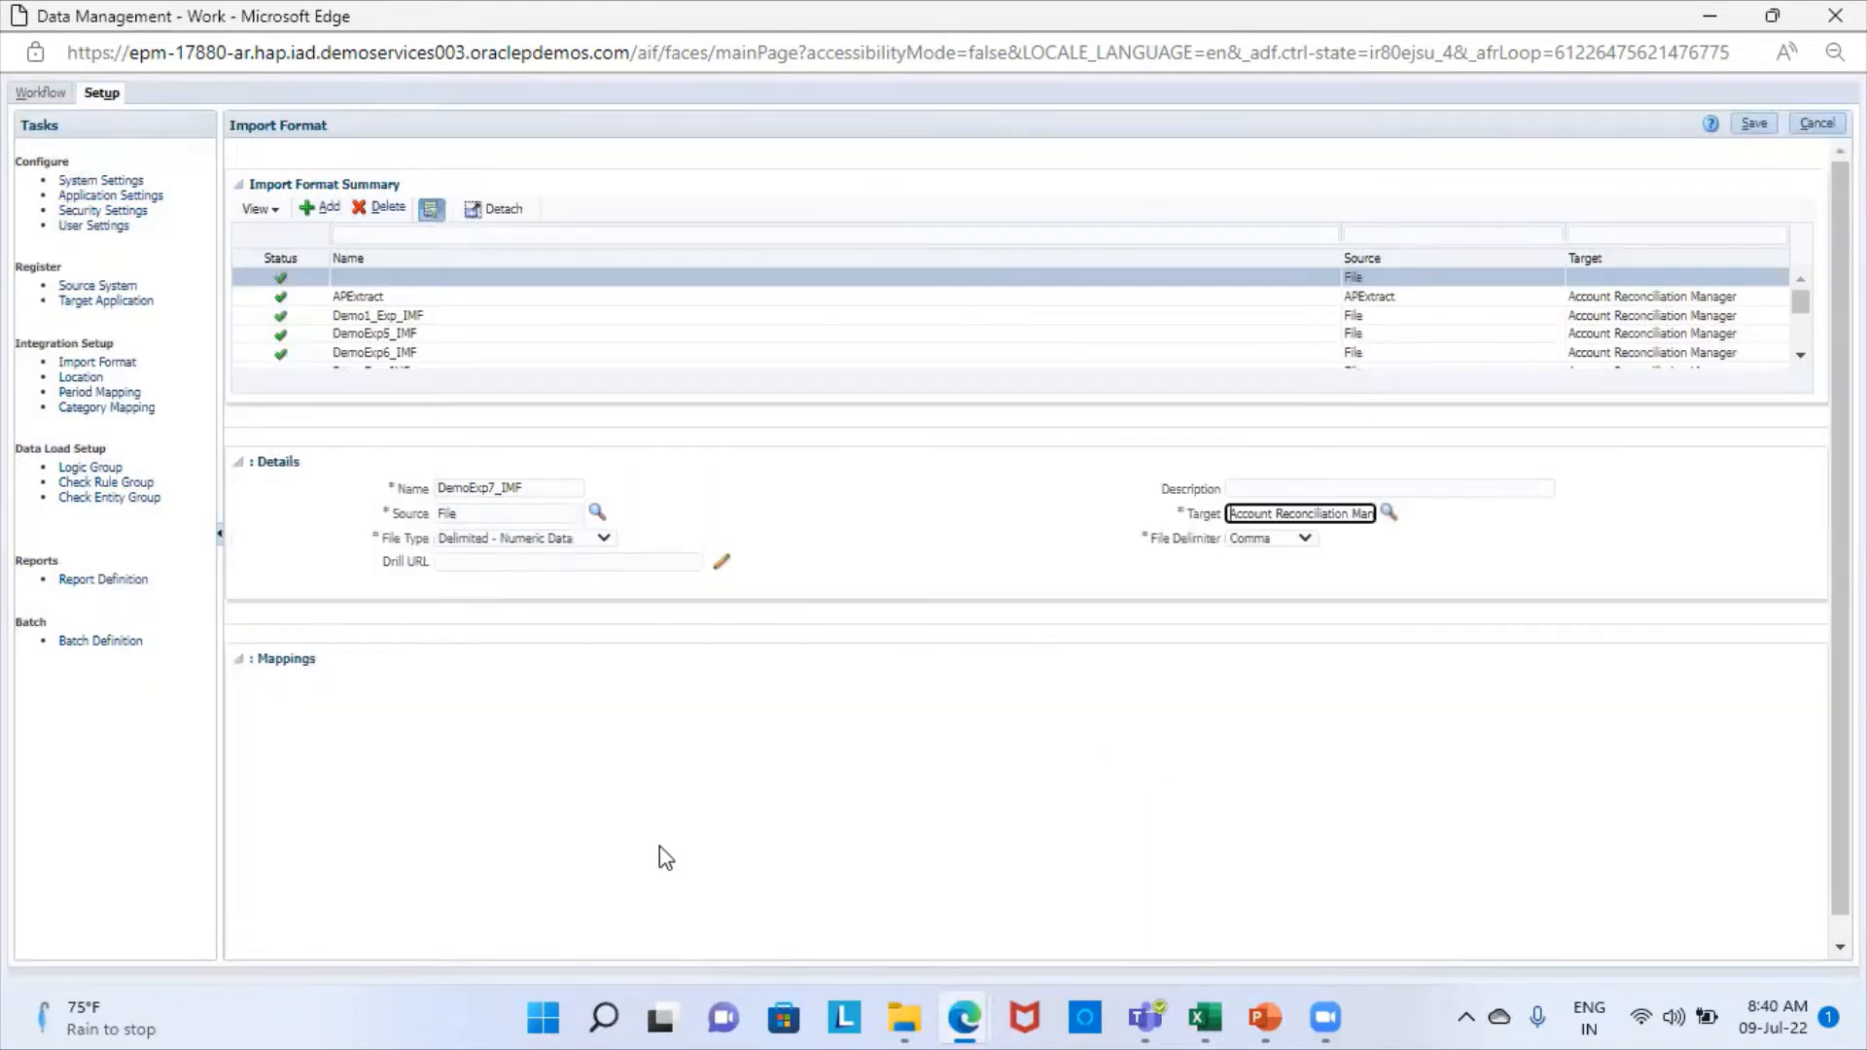
{"action": "left_click", "coordinate": [1756, 125]}
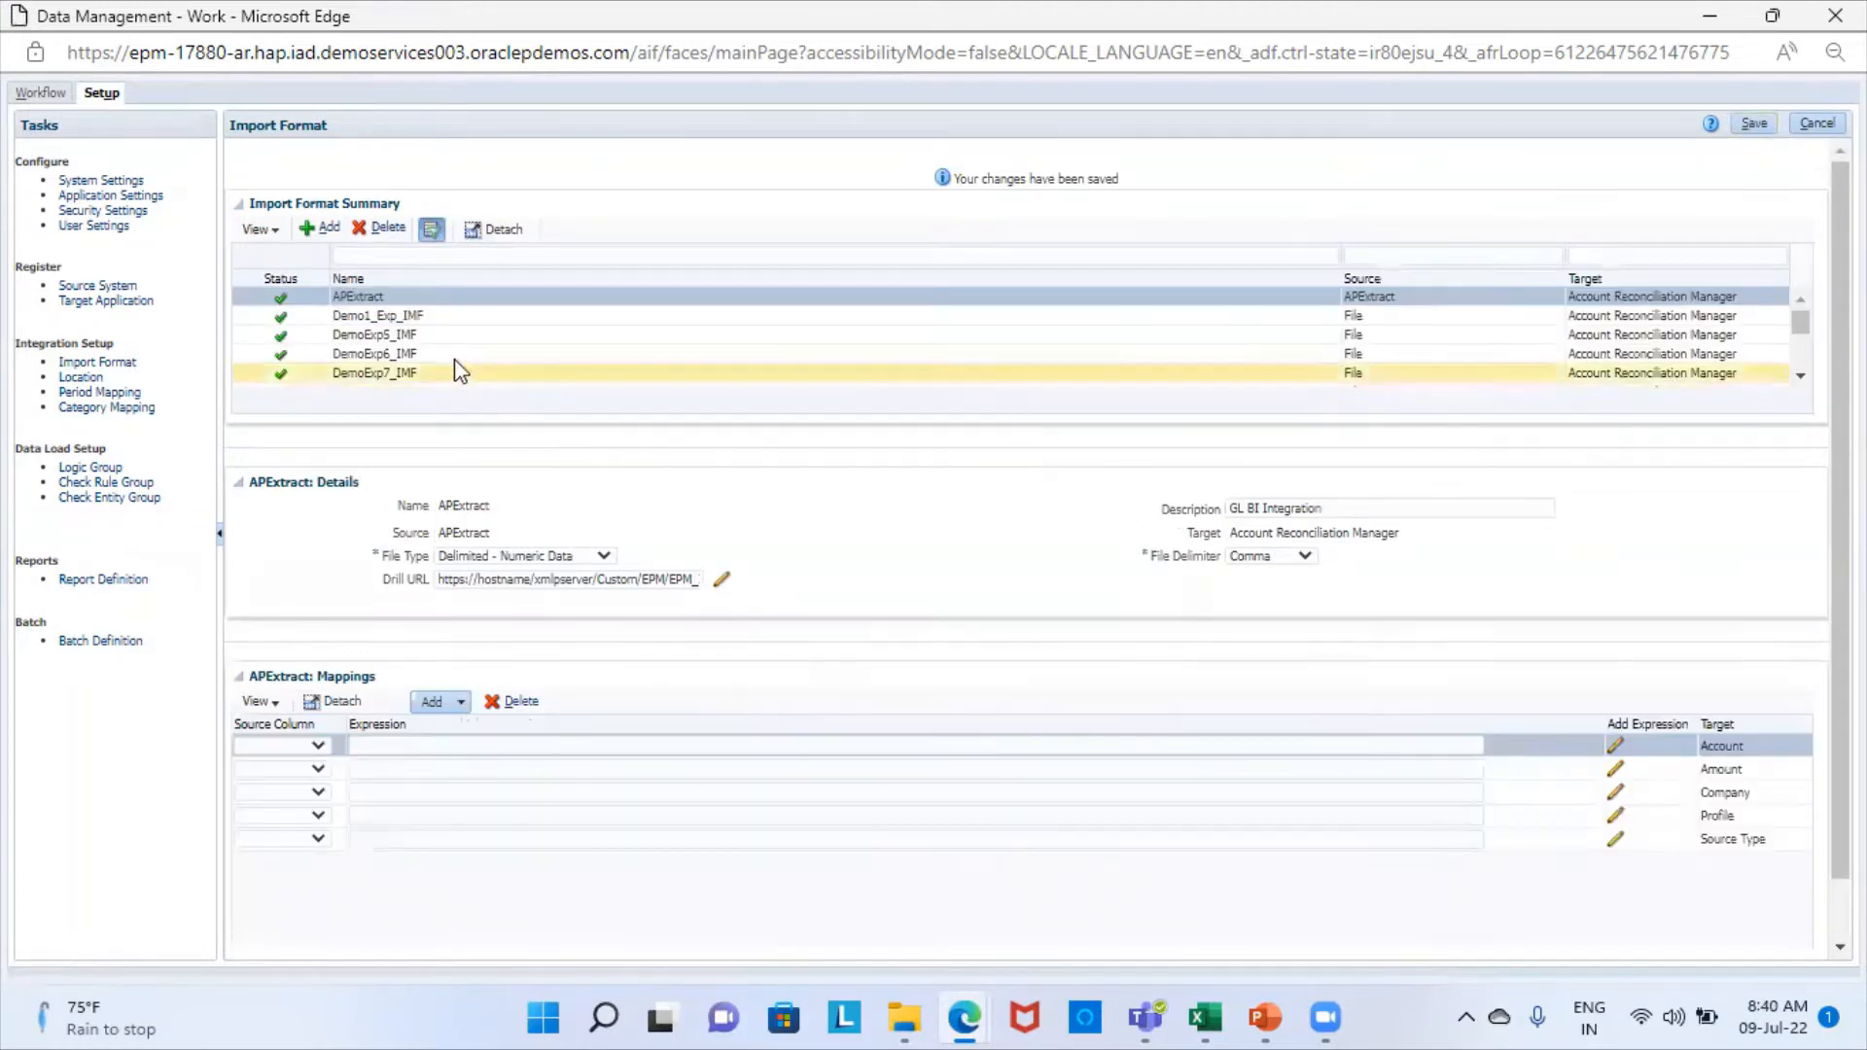
- Select the DemoExp7_IMF import format and check the column order in Excel's Flat File Expression workbook before returning to Data Management
{"action": "scroll", "coordinate": [441, 359], "scroll_direction": "down", "scroll_amount": 1}
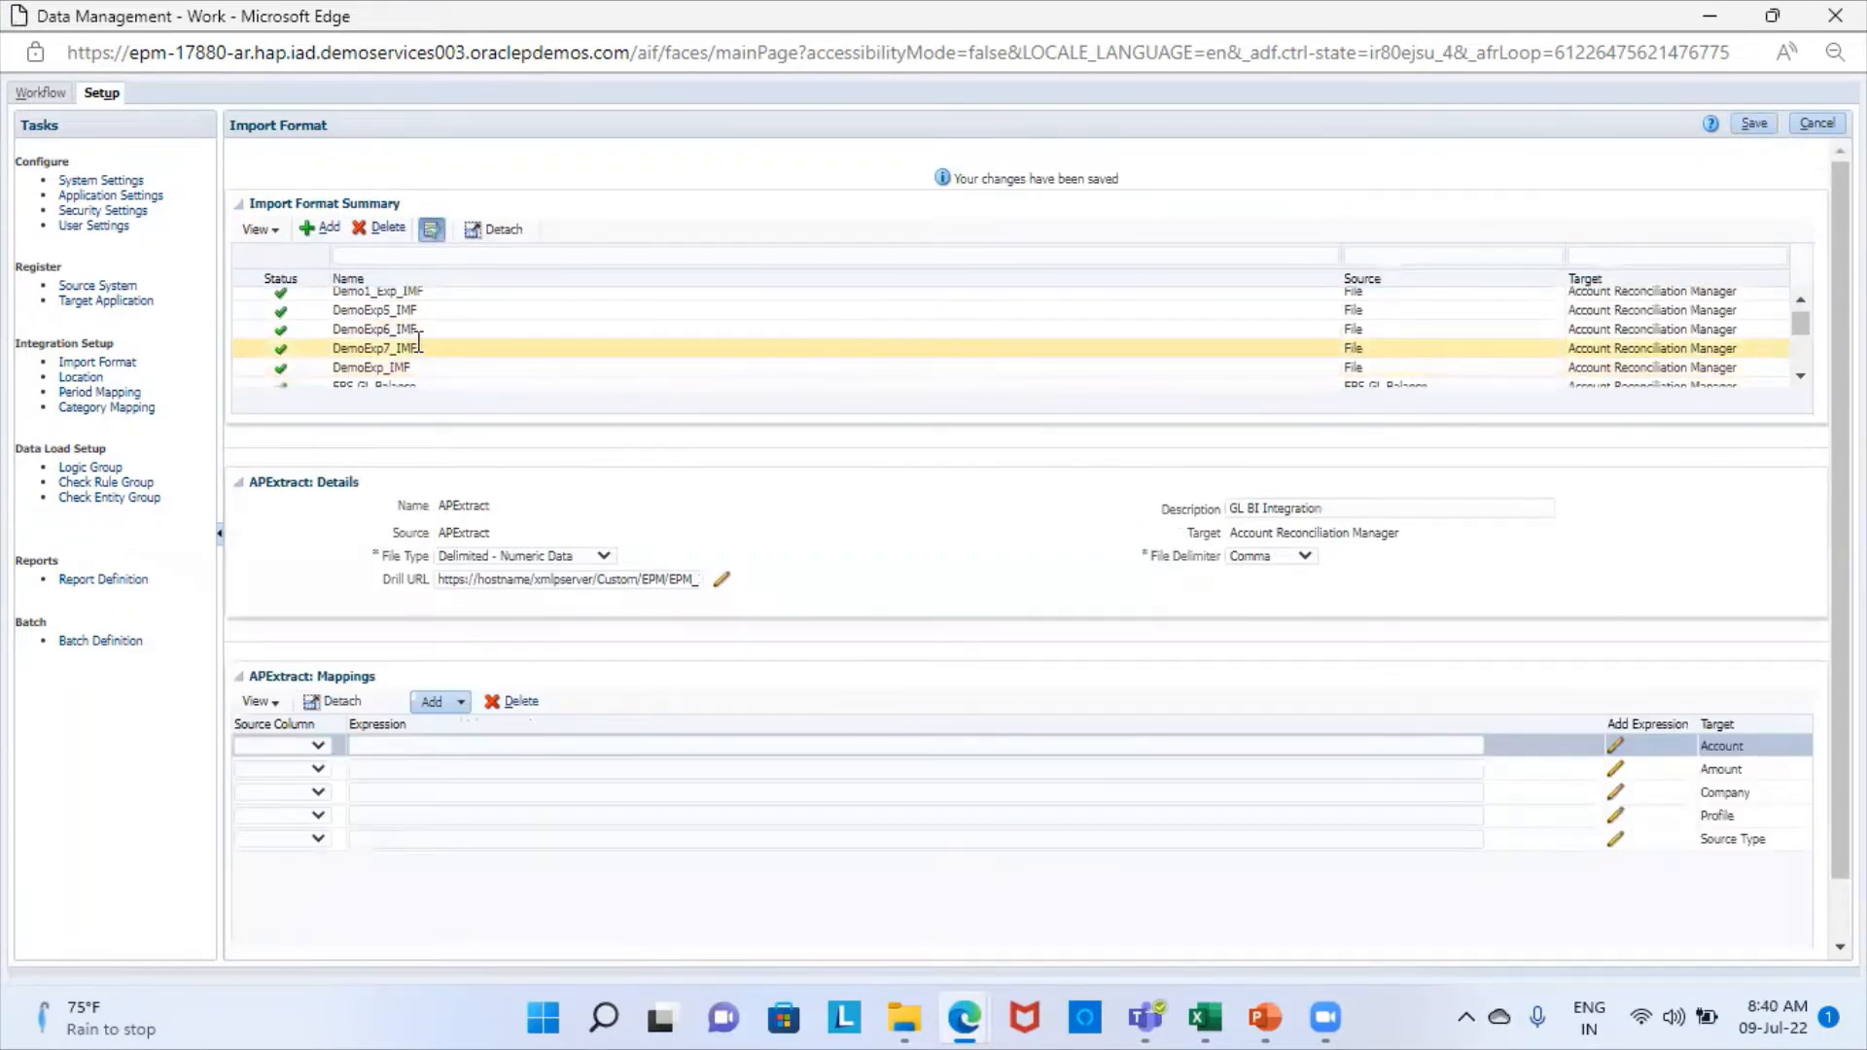
{"action": "left_click", "coordinate": [419, 347]}
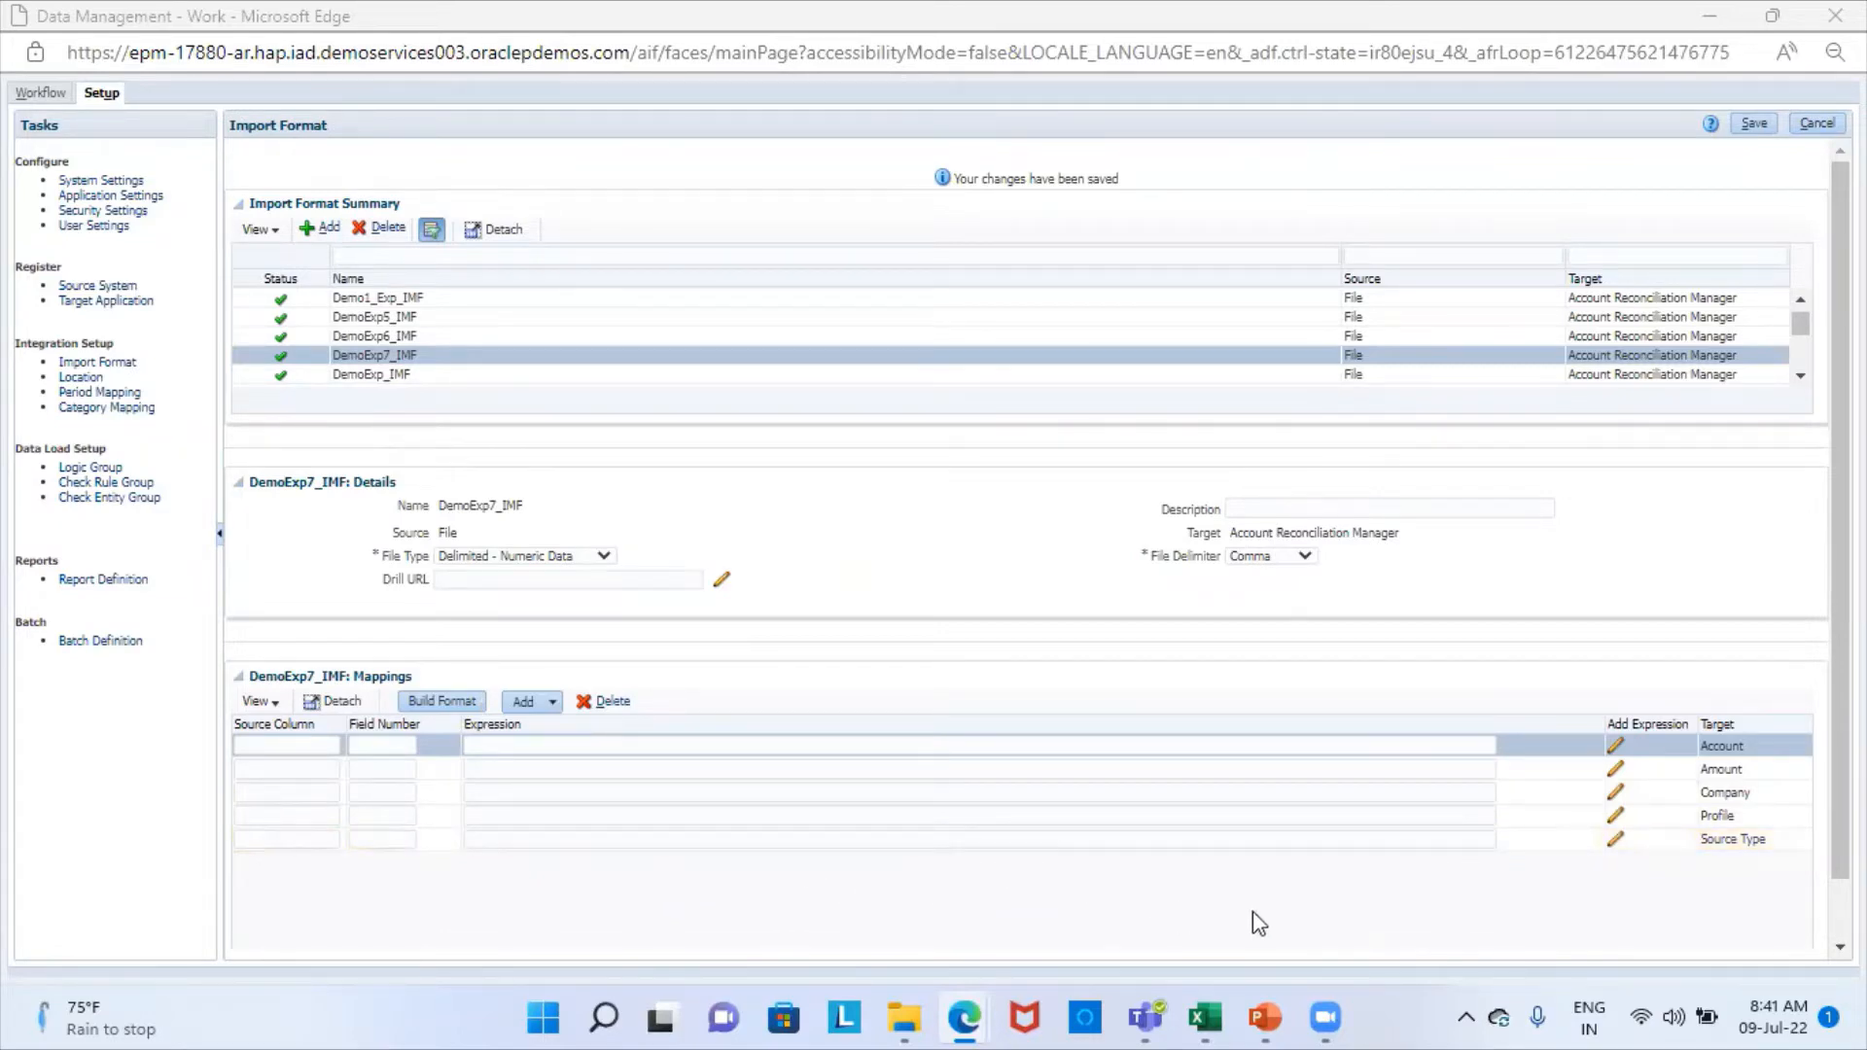
{"action": "left_click", "coordinate": [1206, 1017]}
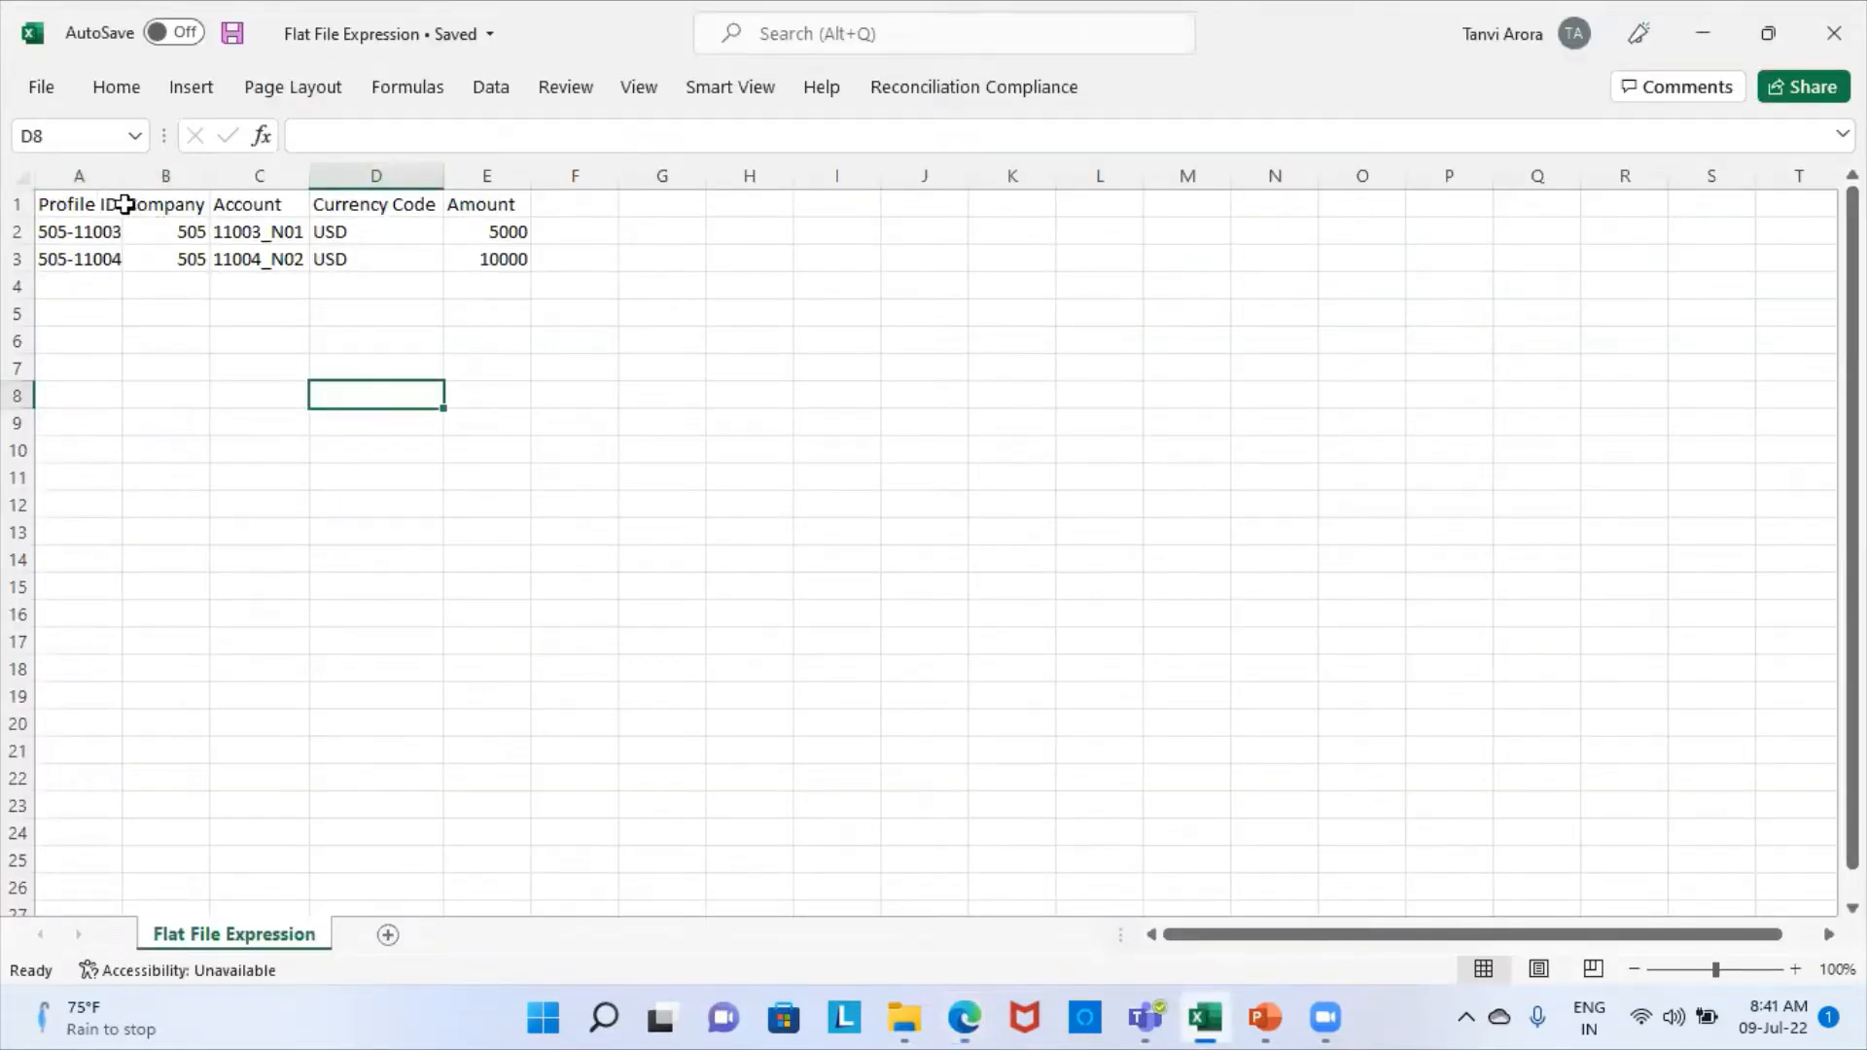
{"action": "key", "text": "alt+Tab"}
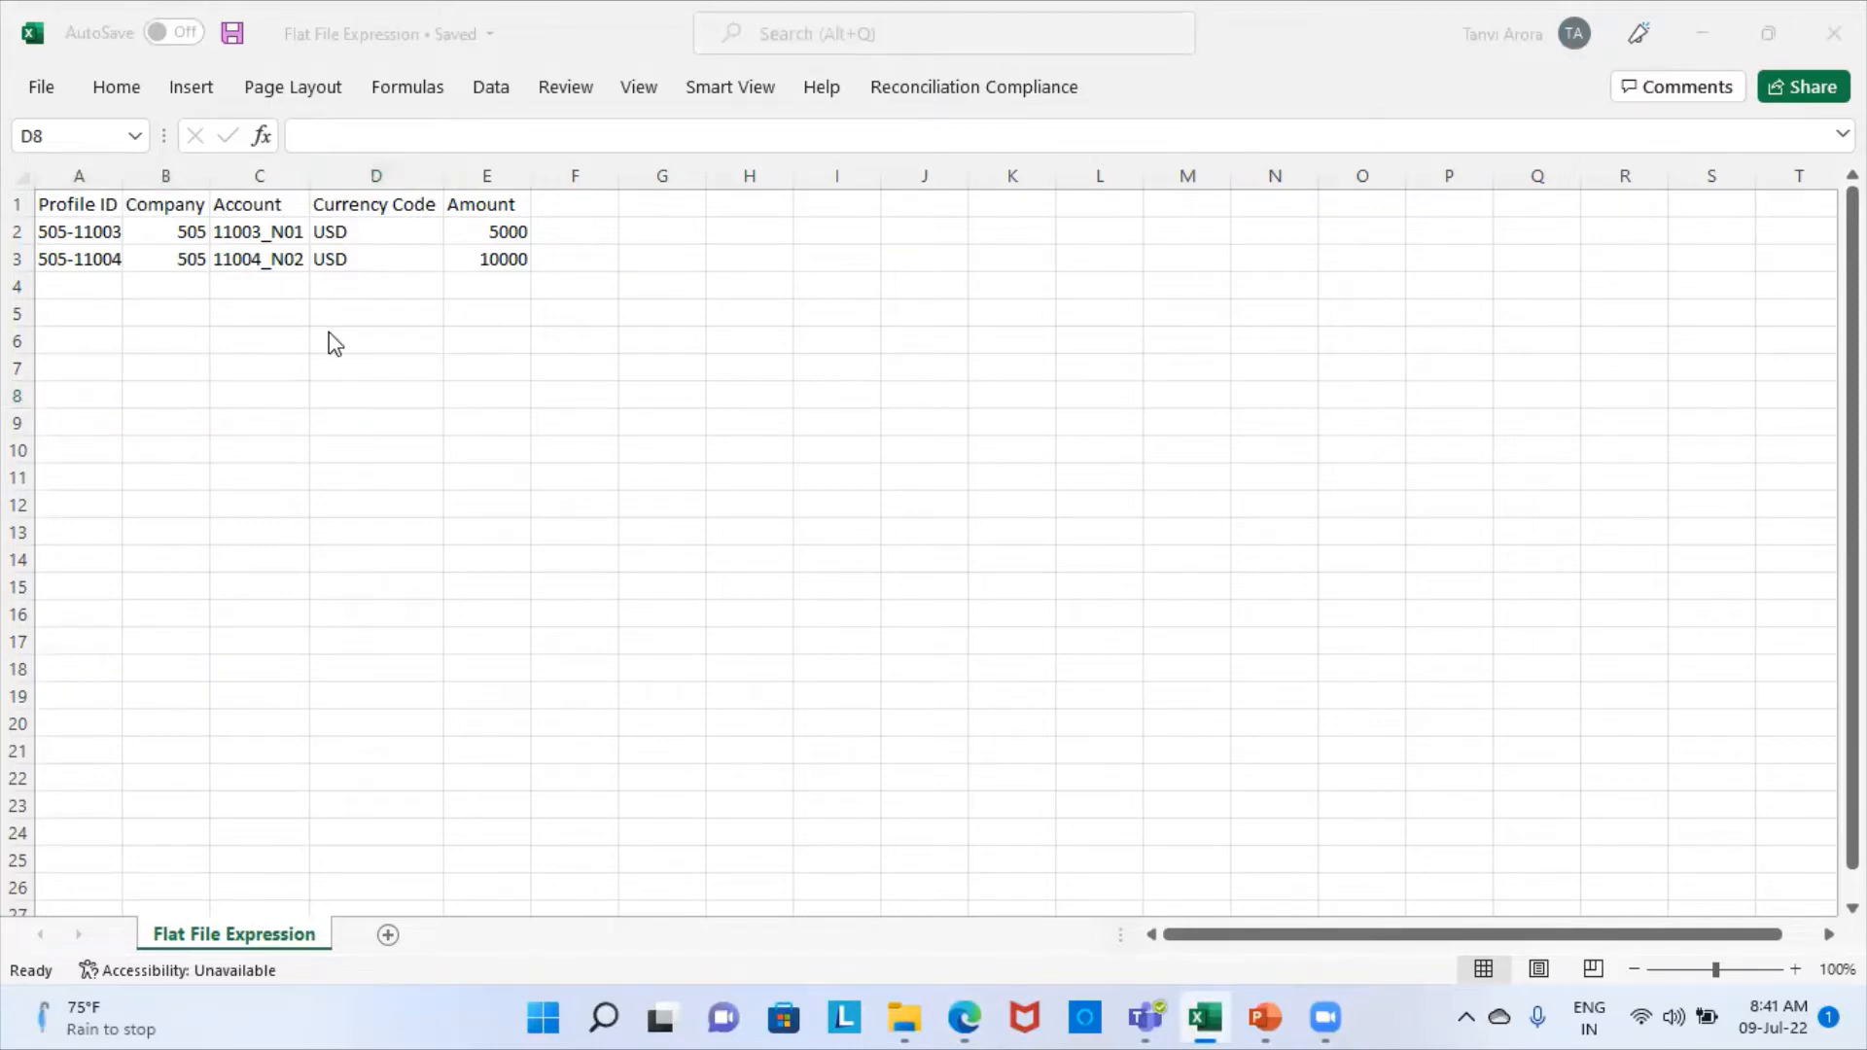
{"action": "mouse_move", "coordinate": [958, 1018]}
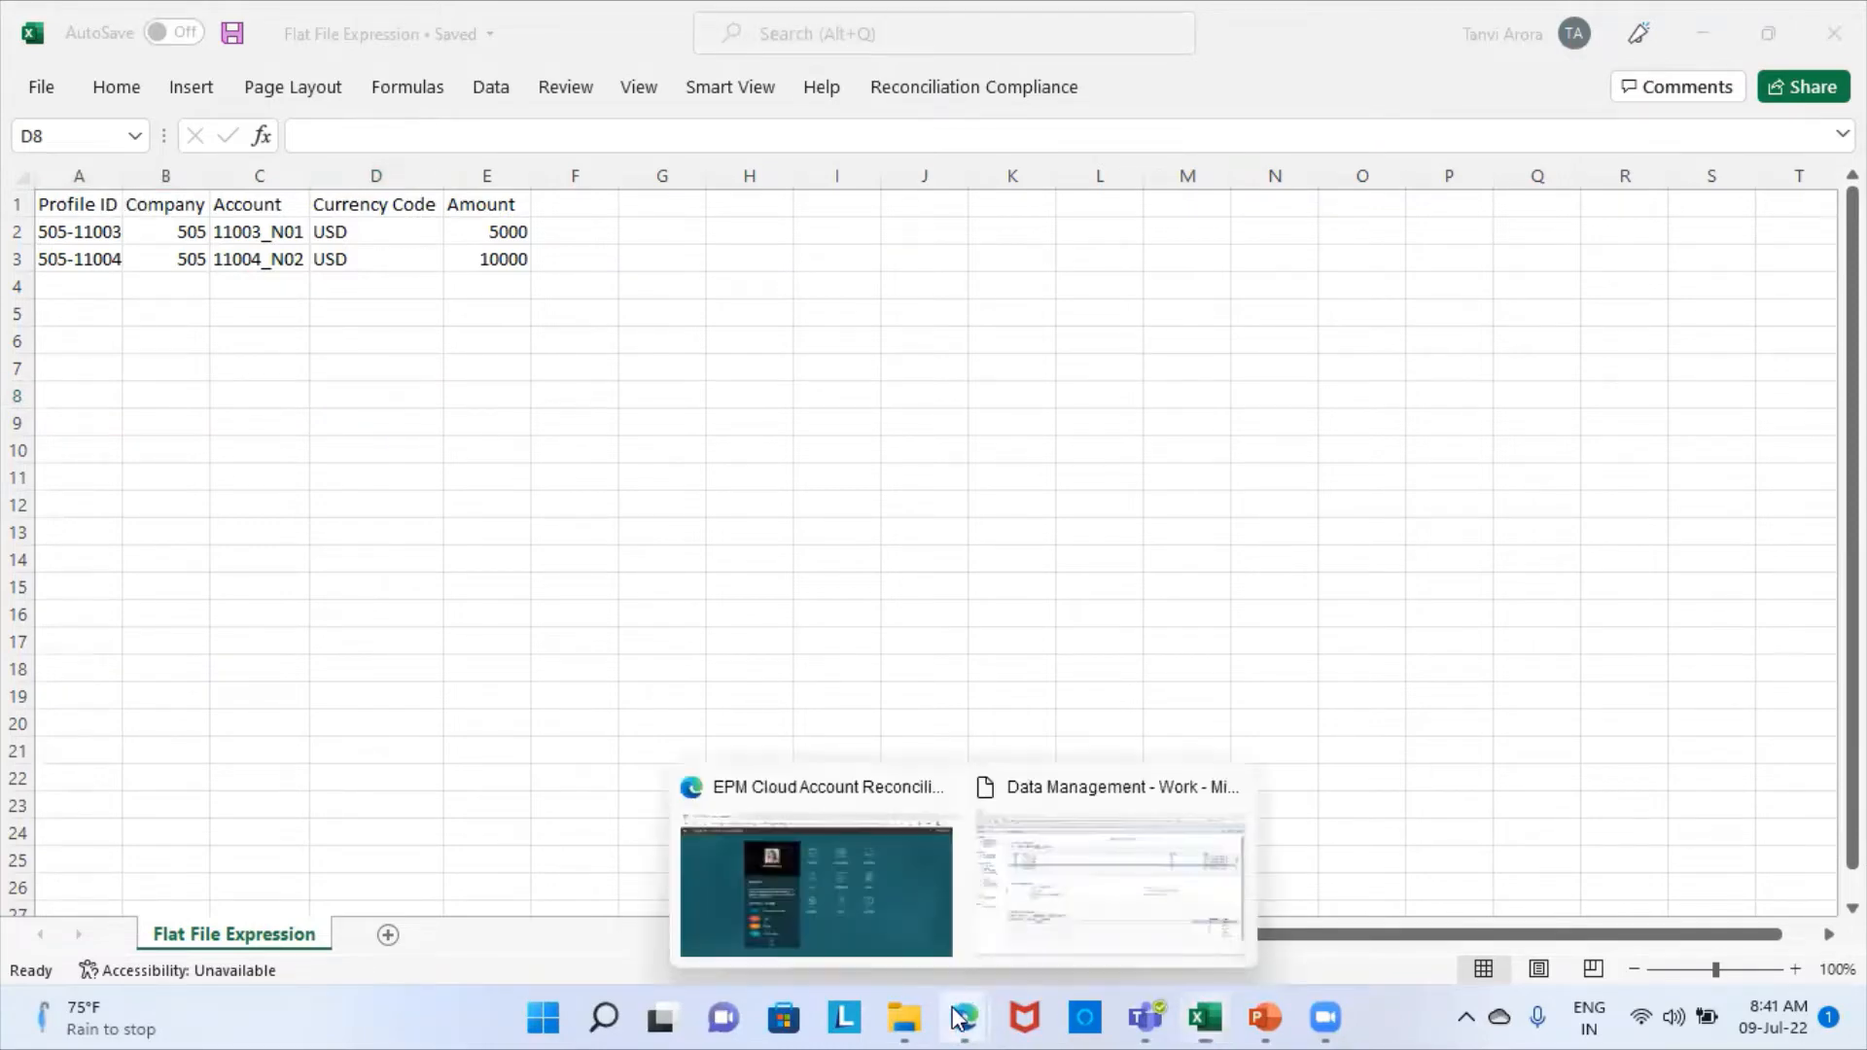
{"action": "left_click", "coordinate": [1062, 893]}
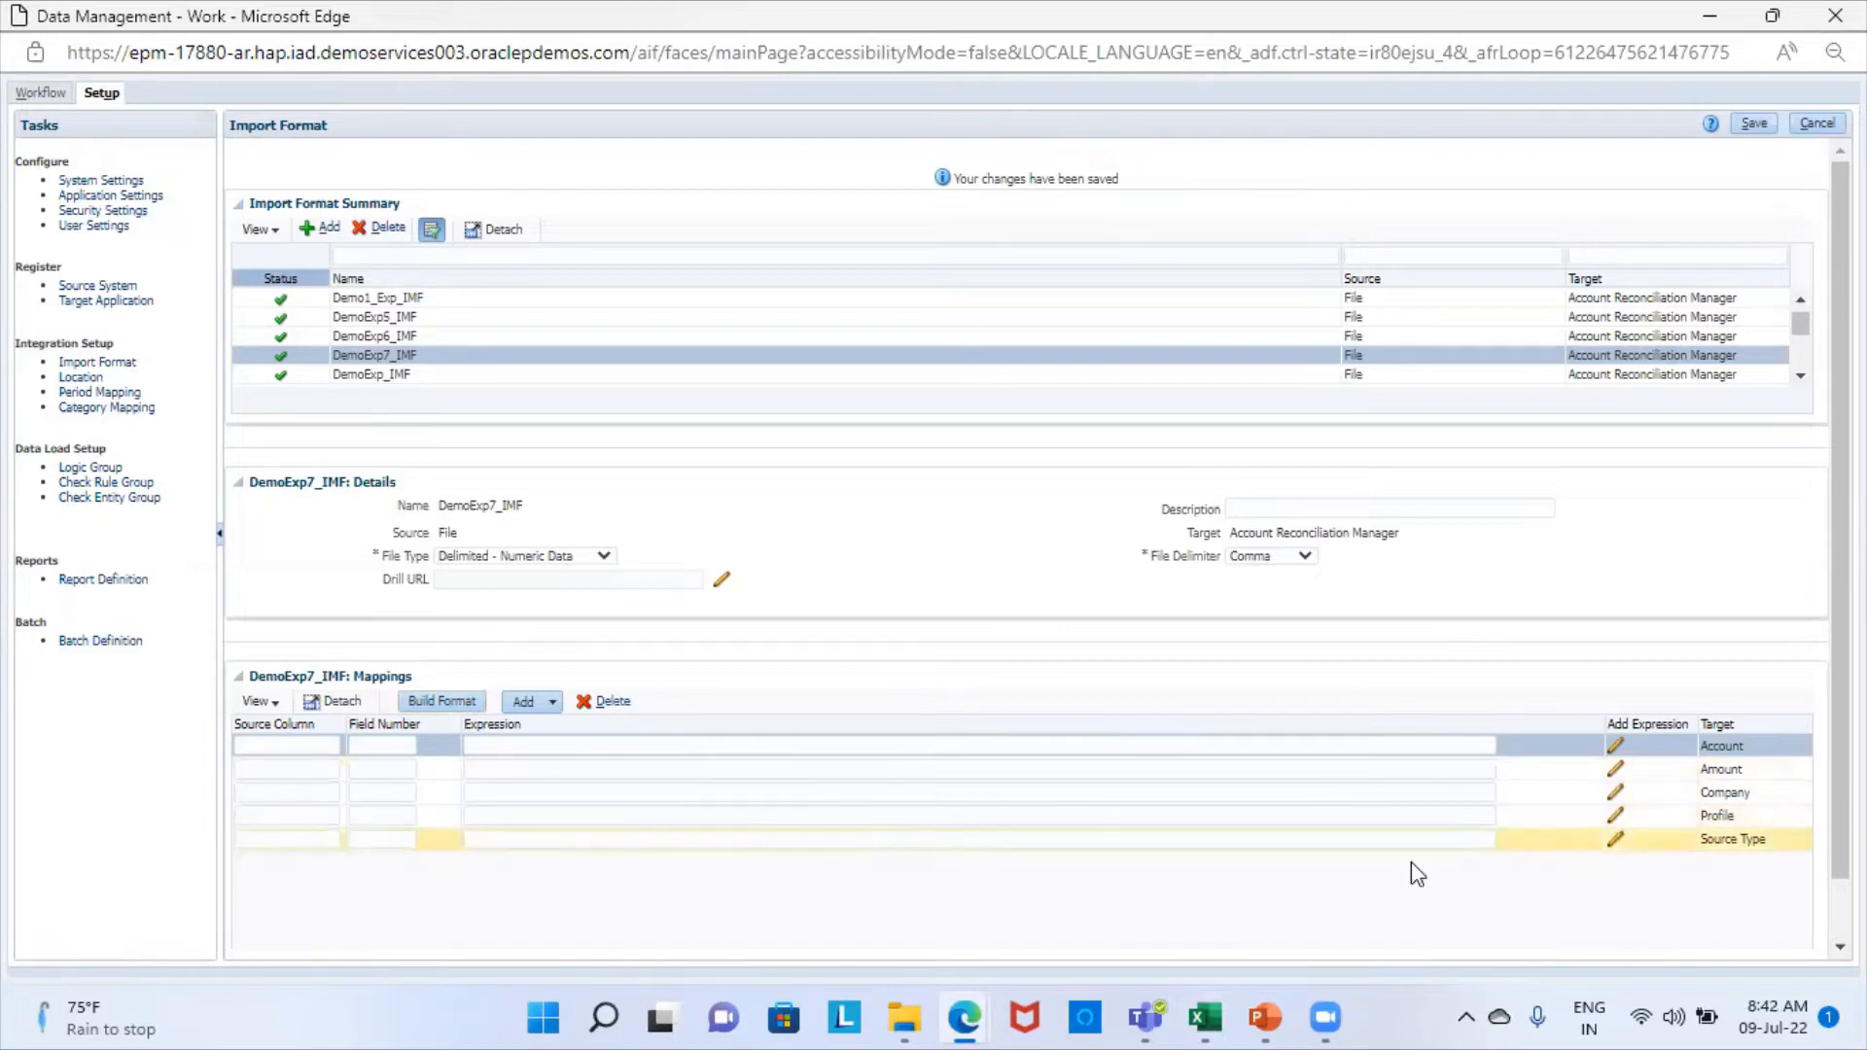
- Map the Profile target of DemoExp7_IMF to source column Profile with field number 1
{"action": "left_click", "coordinate": [281, 813]}
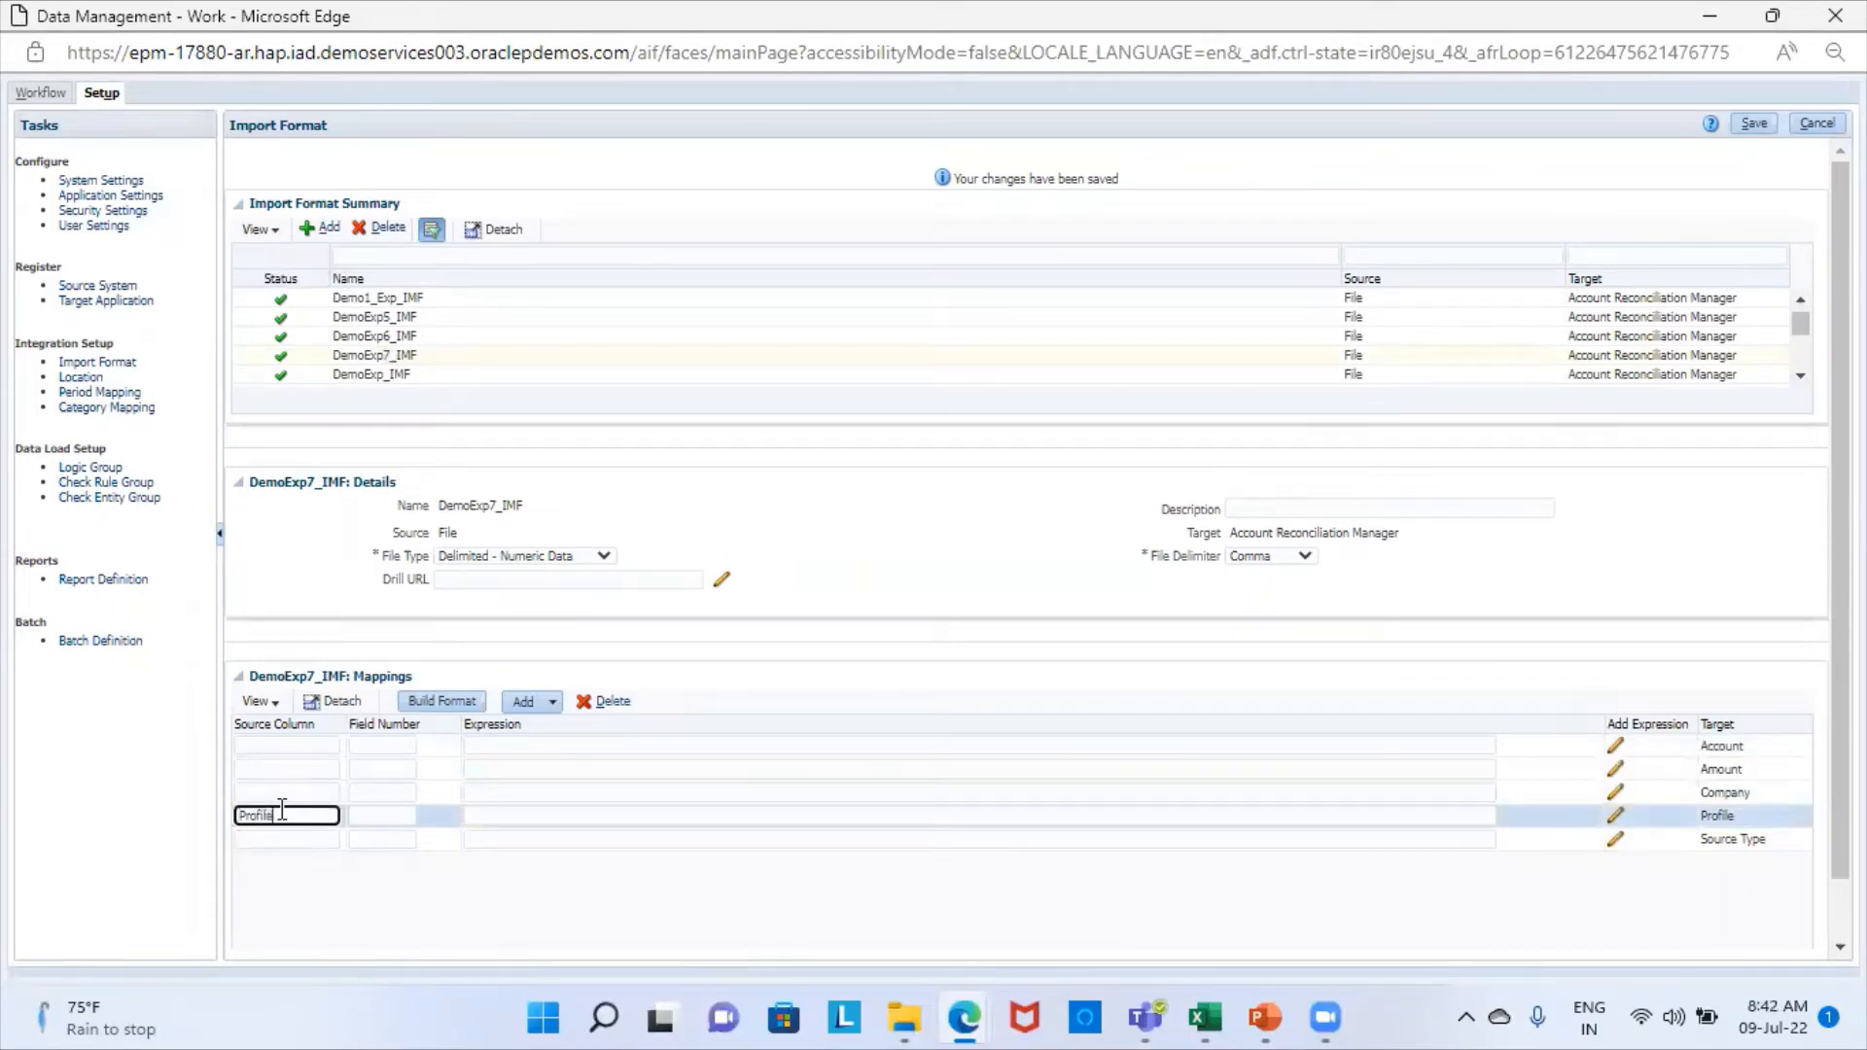
{"action": "left_click", "coordinate": [373, 822]}
{"action": "type", "text": "1"}
- Check the column order in Excel's Flat File Expression workbook and map the Company target to source column Company with field number 2
{"action": "key", "text": "alt+Tab"}
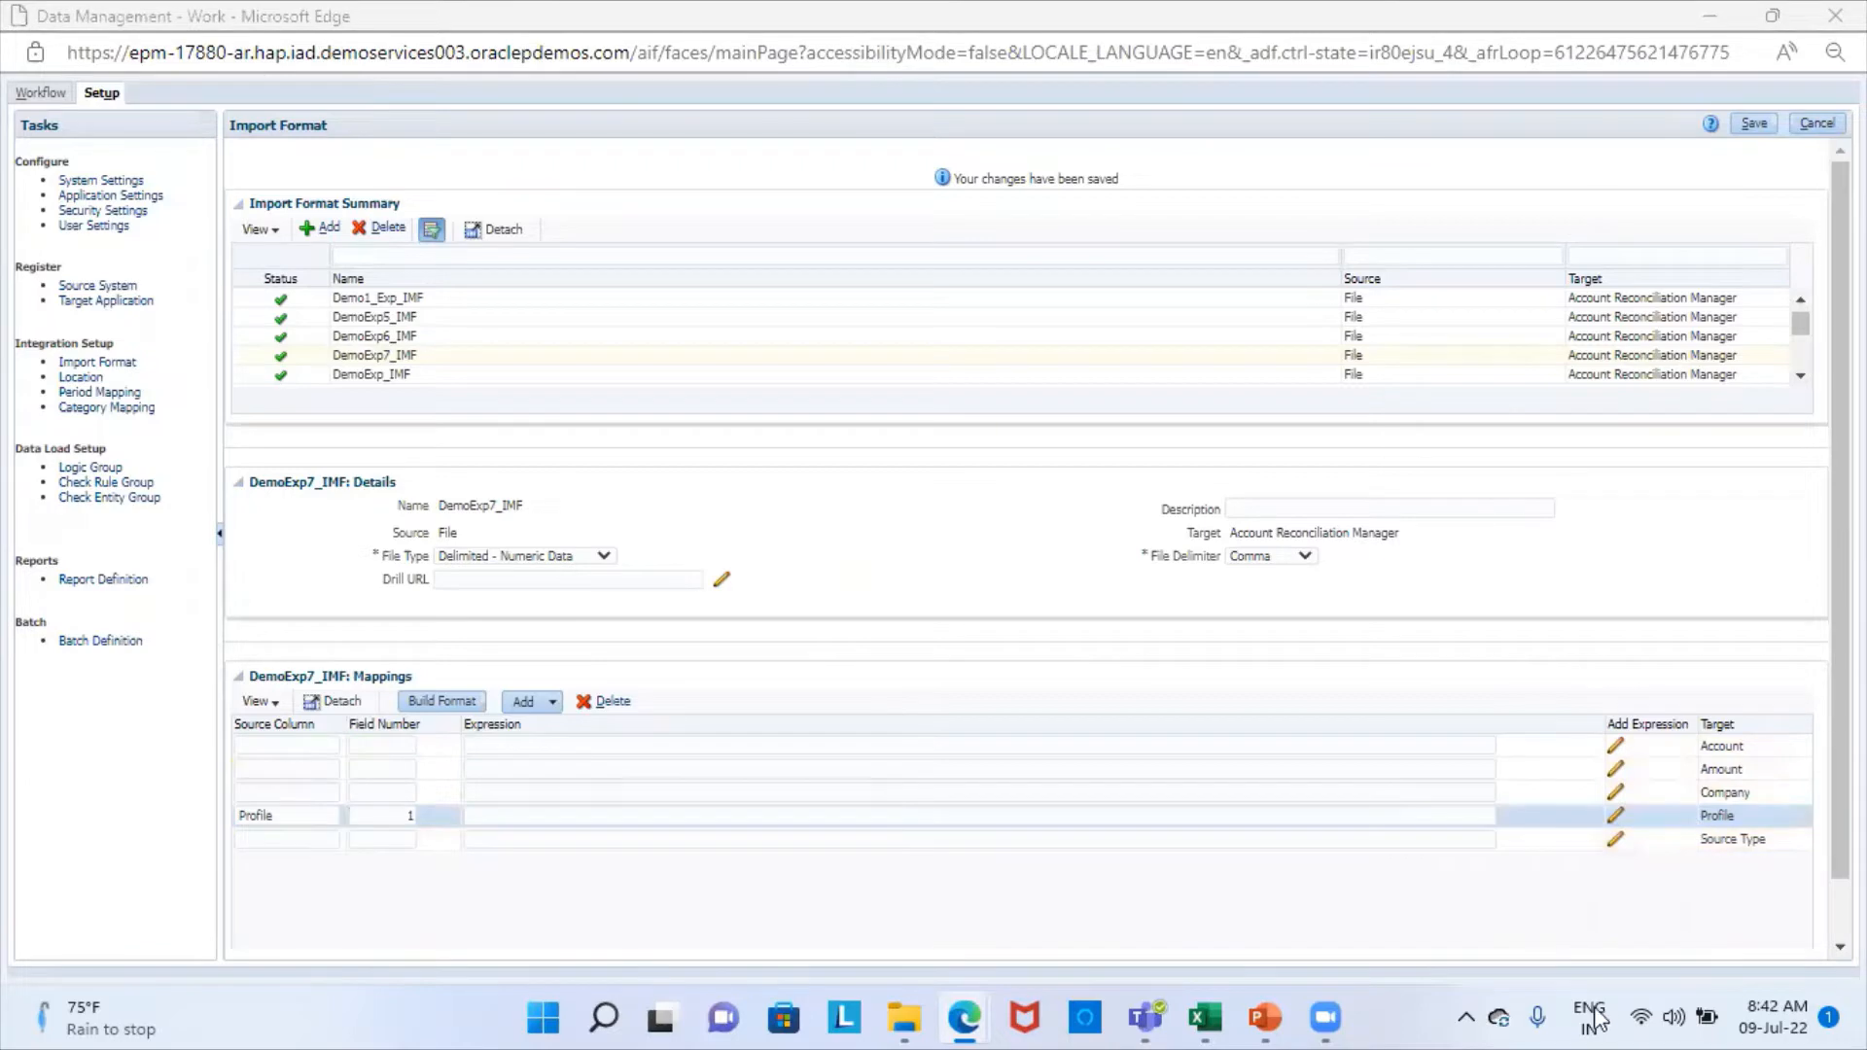
{"action": "left_click", "coordinate": [1204, 1019]}
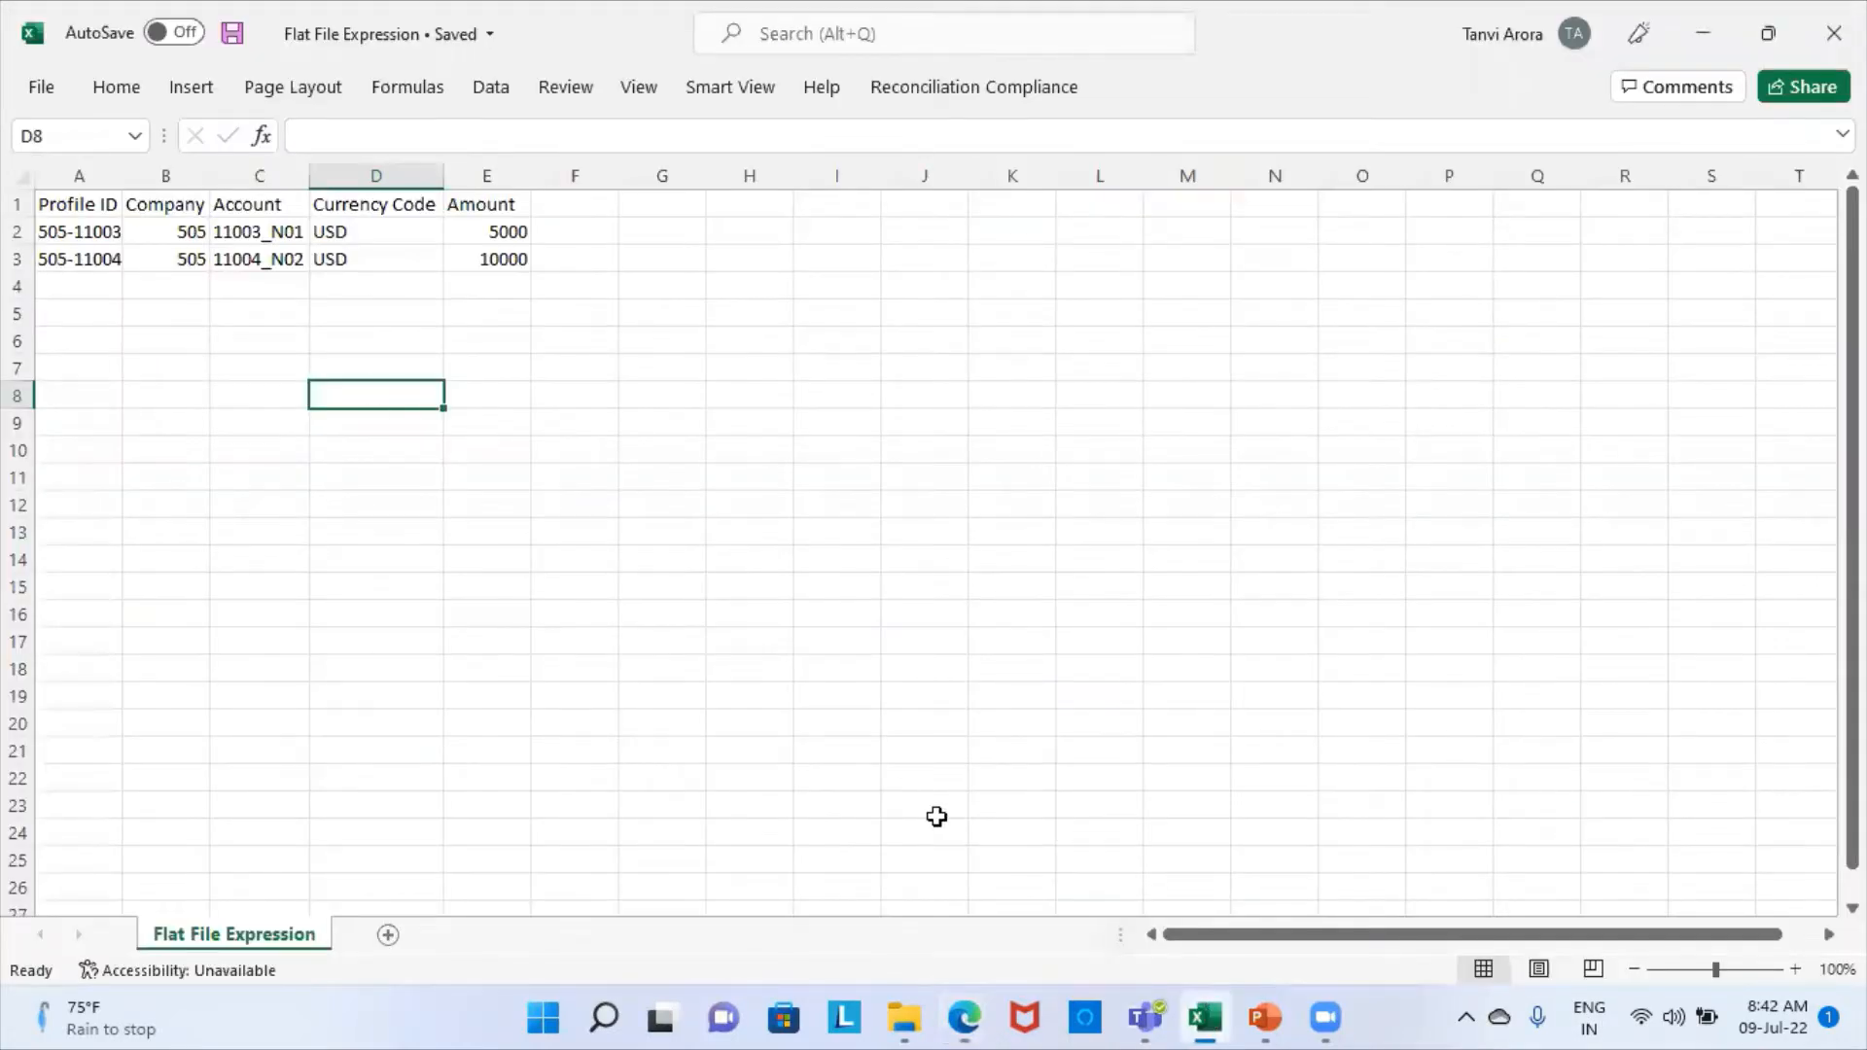
{"action": "mouse_move", "coordinate": [962, 1019]}
{"action": "left_click", "coordinate": [1092, 892]}
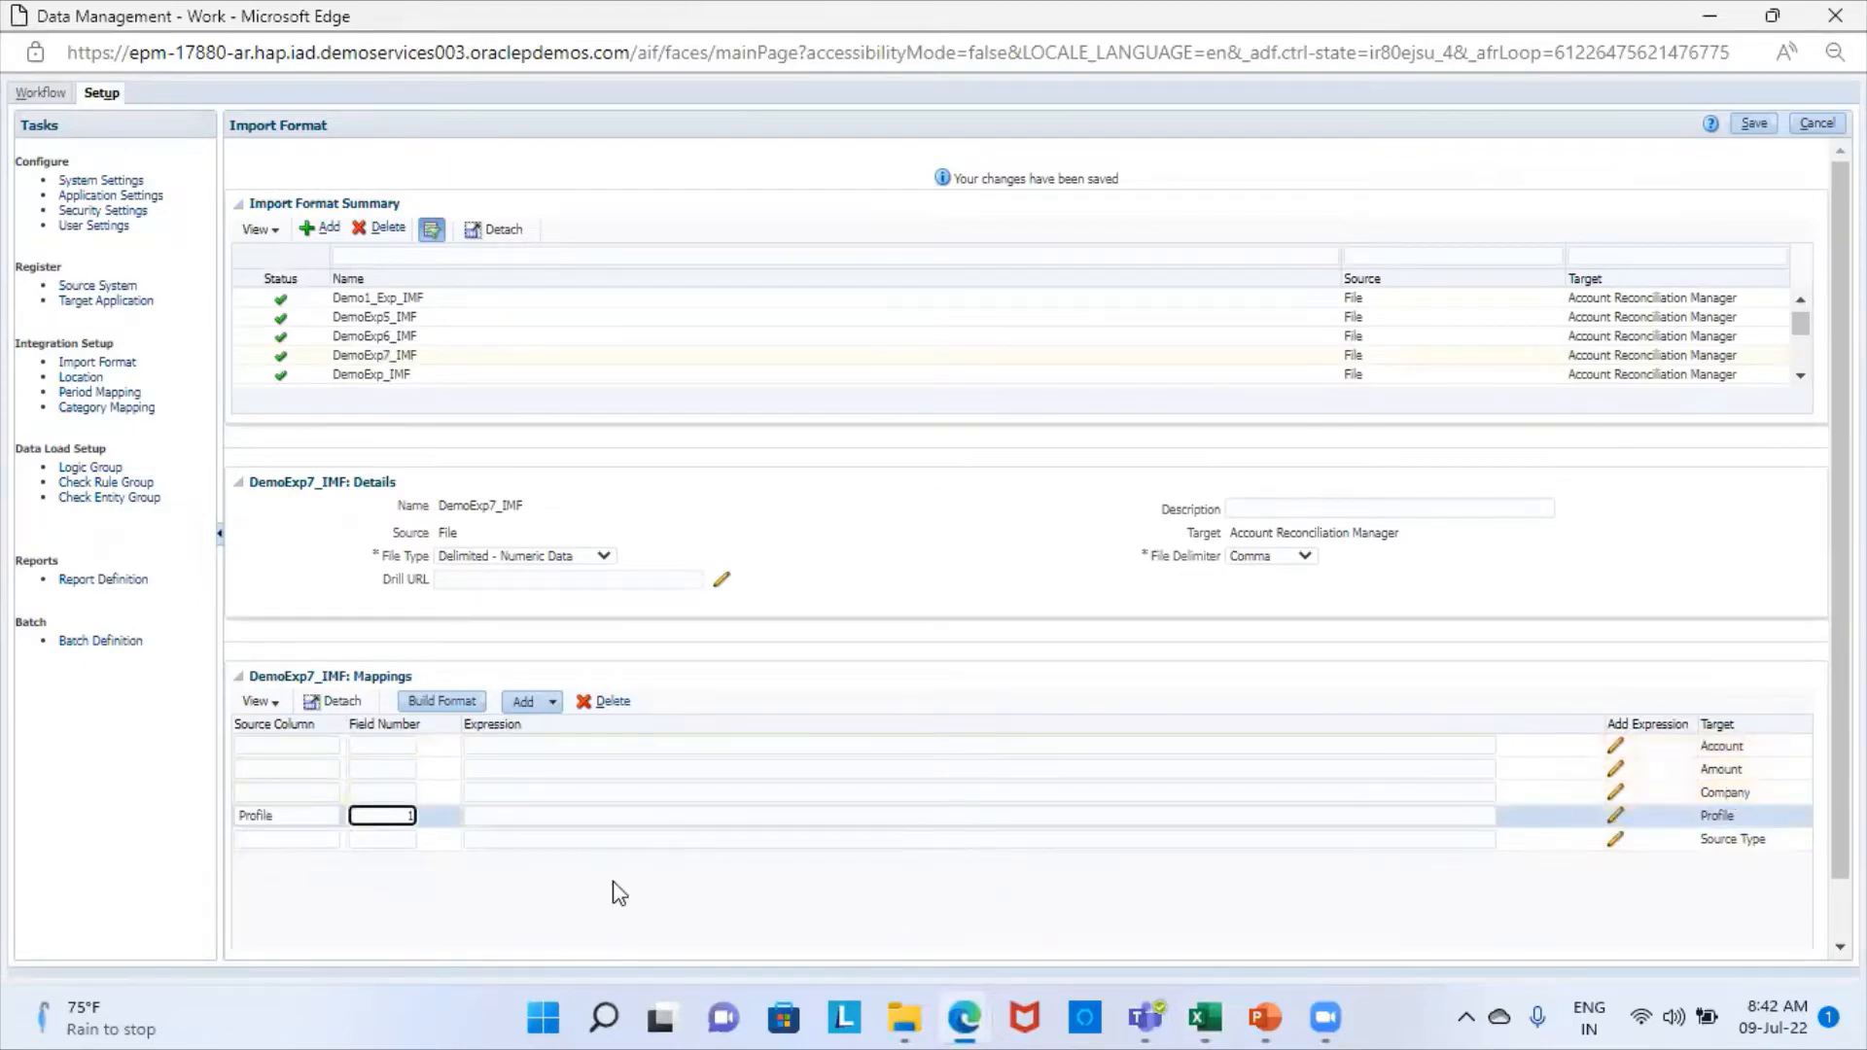
{"action": "left_click", "coordinate": [259, 793]}
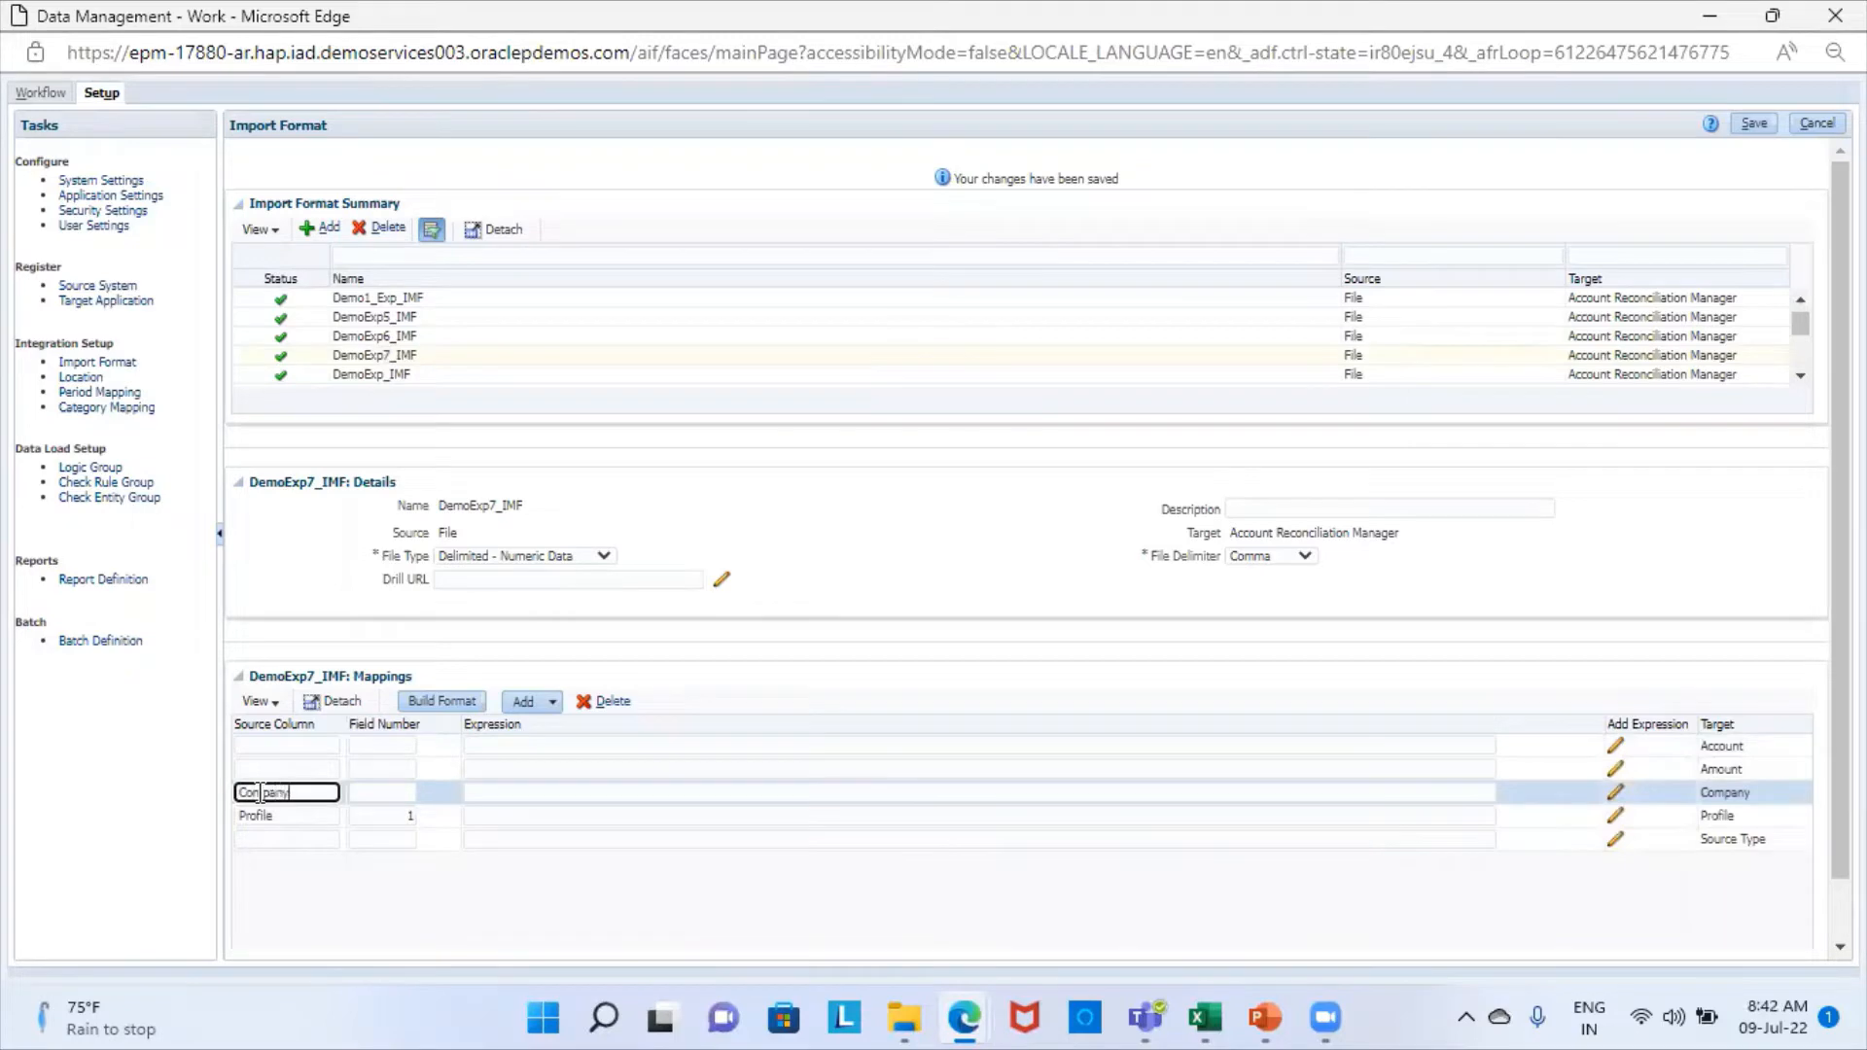
{"action": "left_click", "coordinate": [394, 793]}
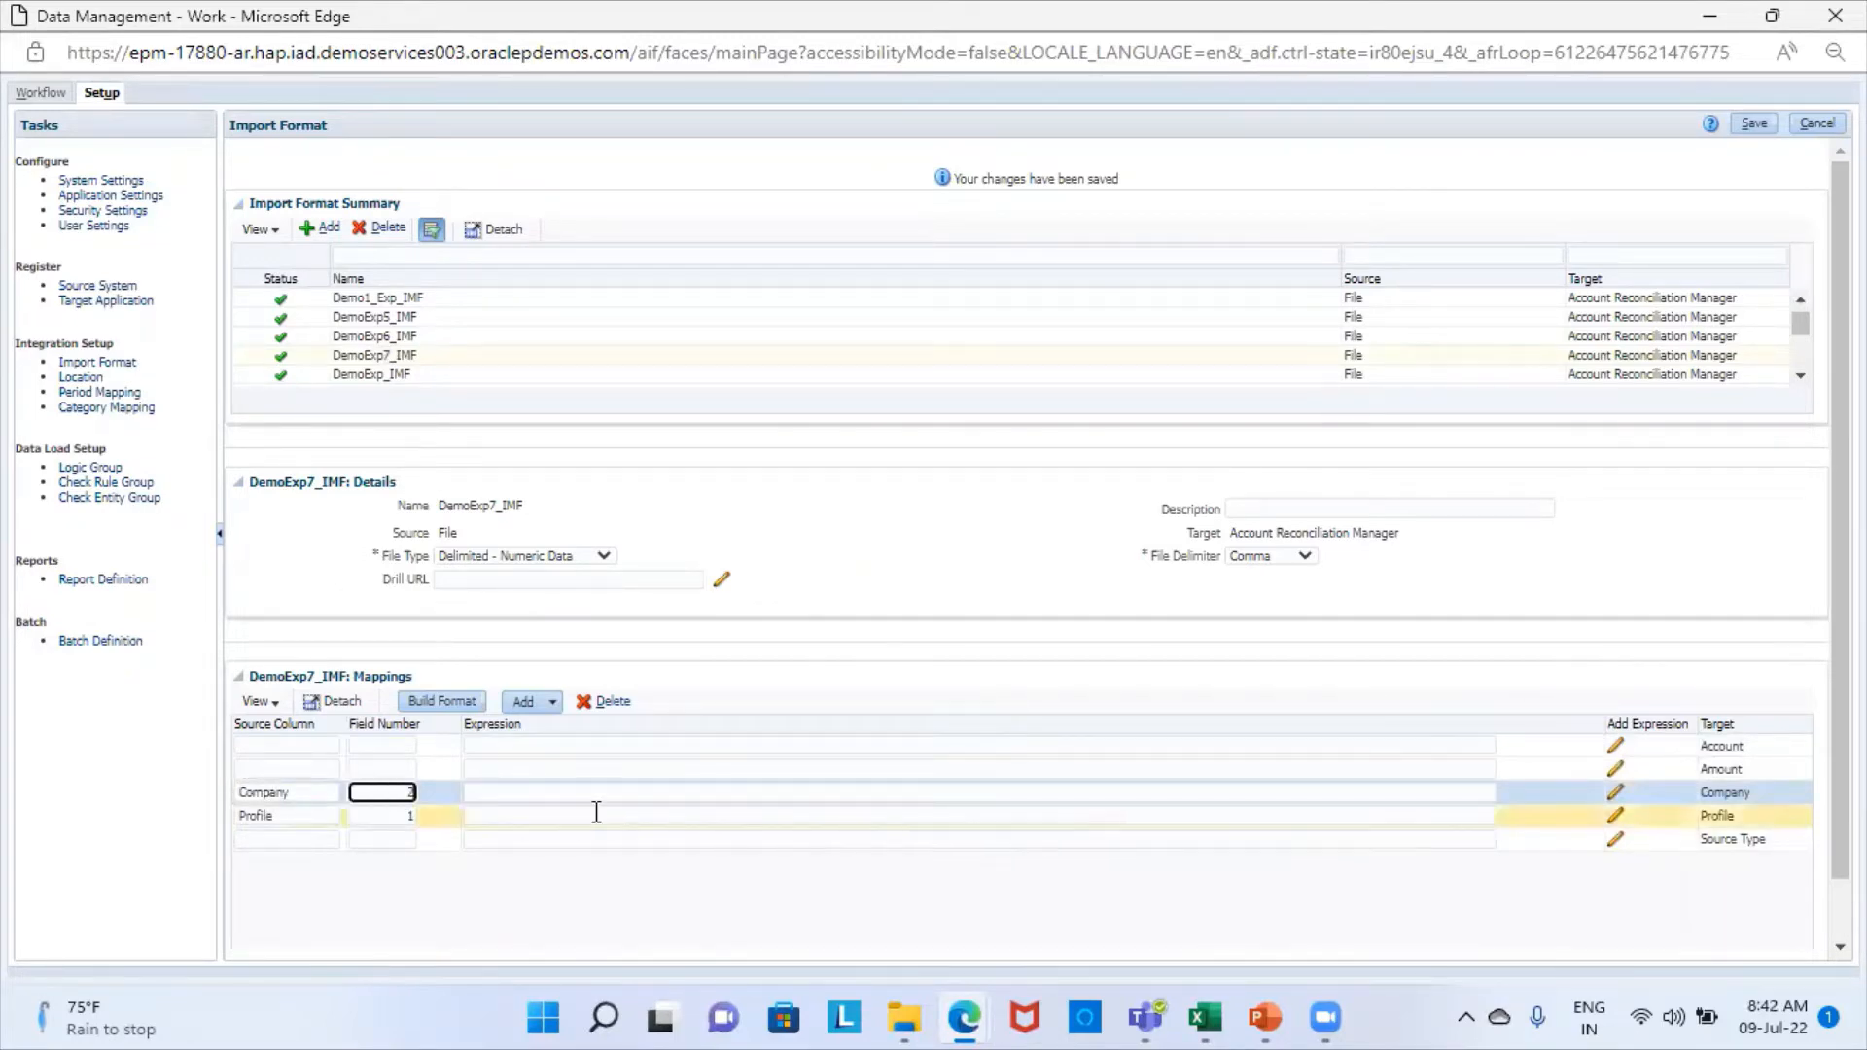
- Check the account column's position in the Flat File Expression workbook and map the Account target to source column Account with field number 3
{"action": "left_click", "coordinate": [1204, 1017]}
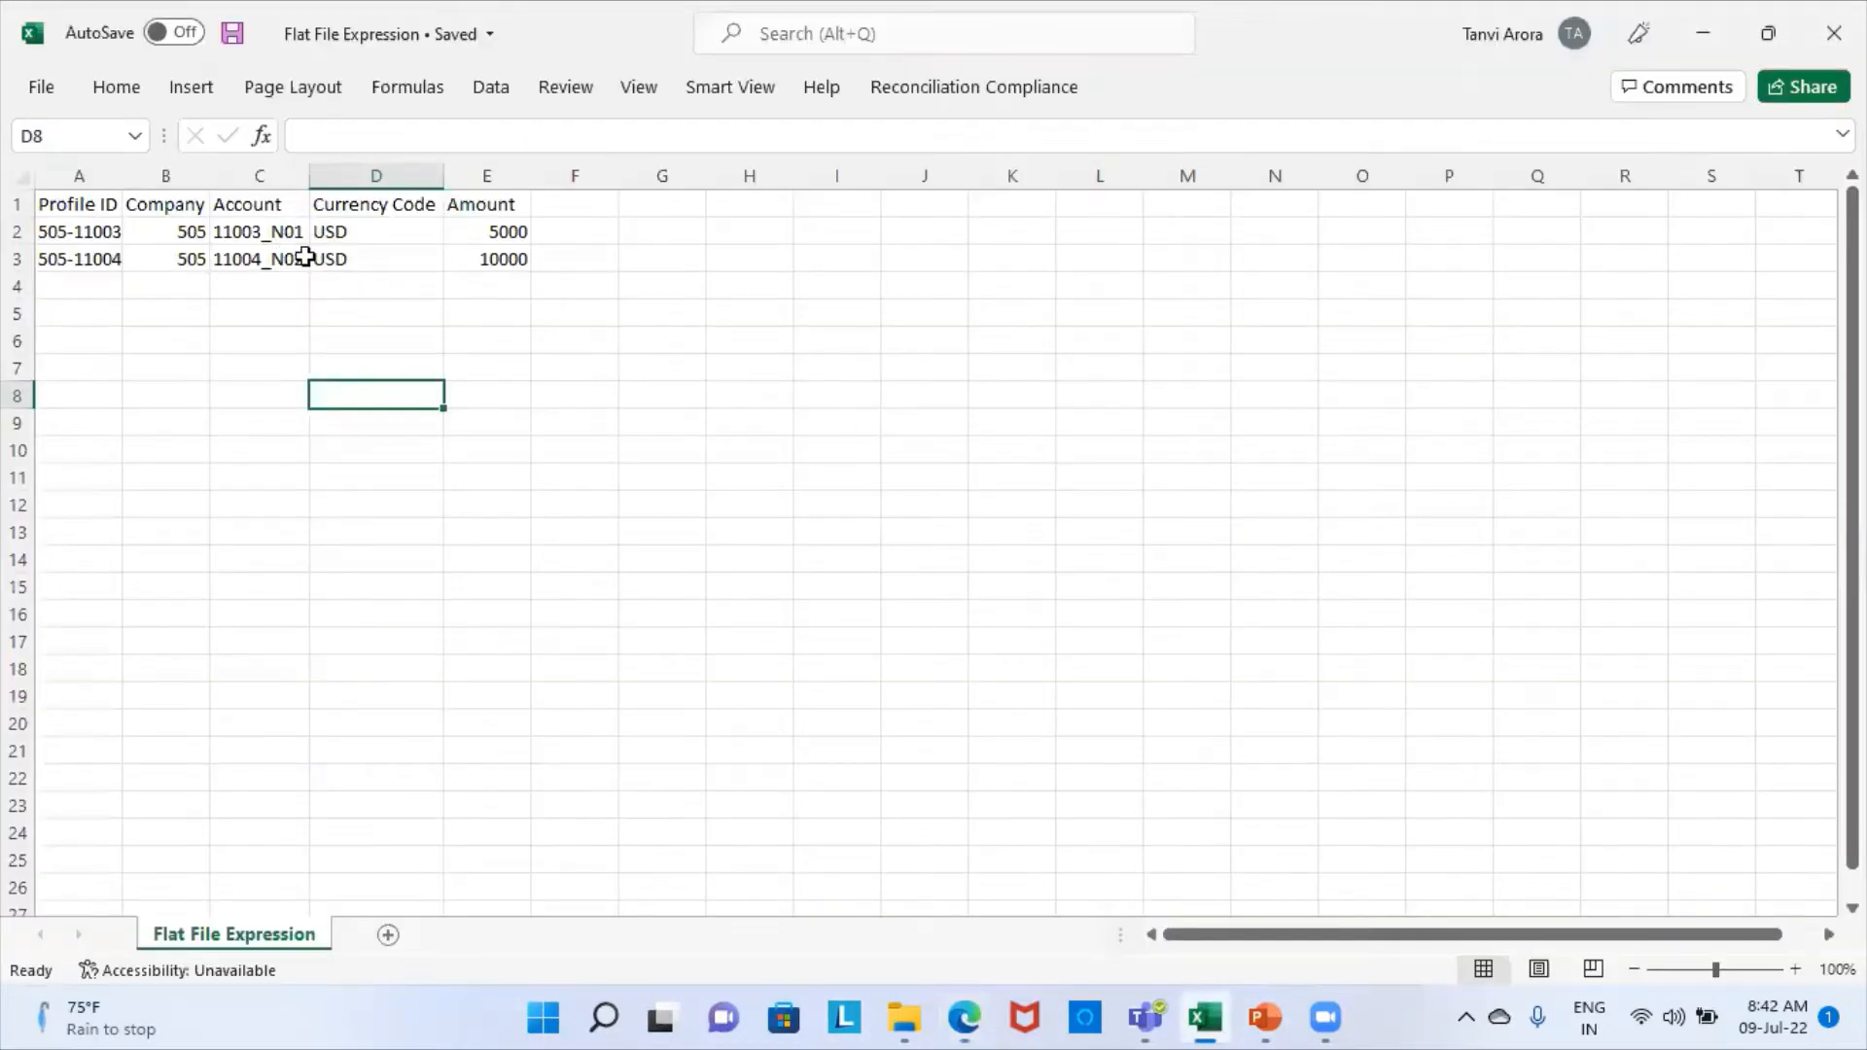
{"action": "mouse_move", "coordinate": [966, 1017]}
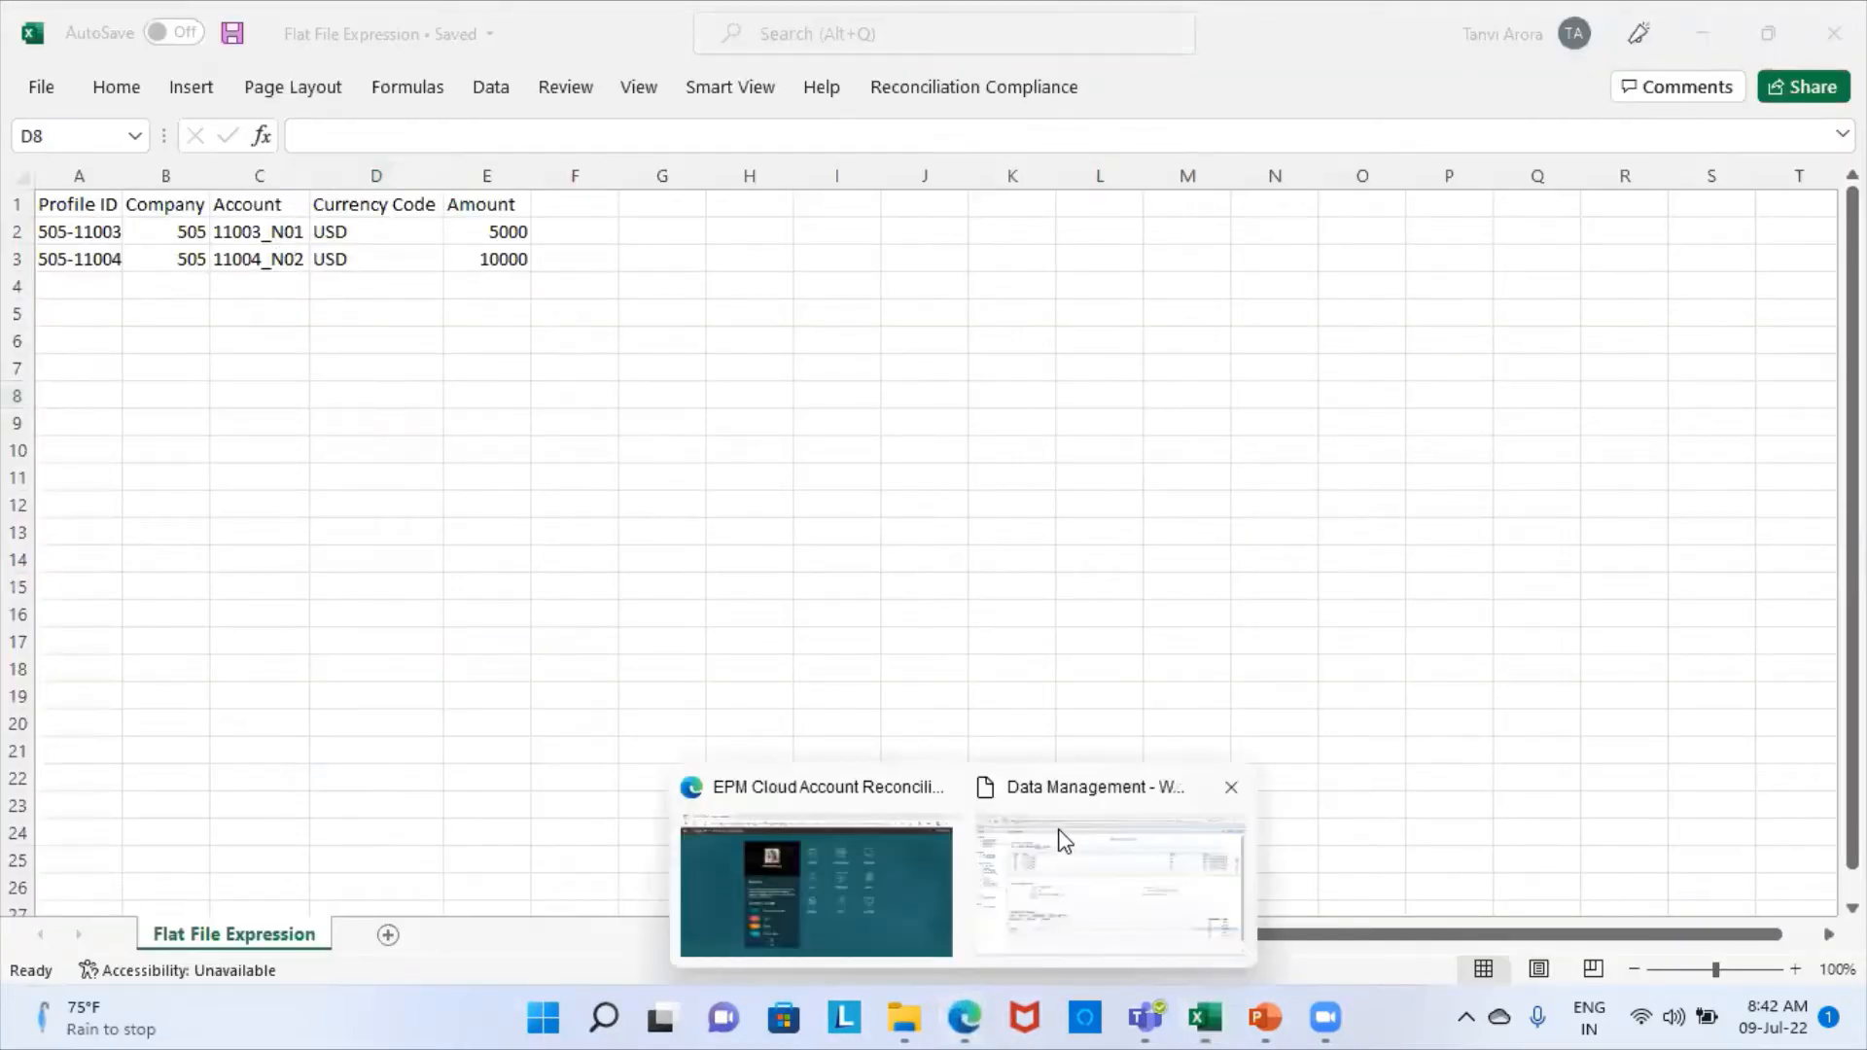
{"action": "left_click", "coordinate": [1060, 838]}
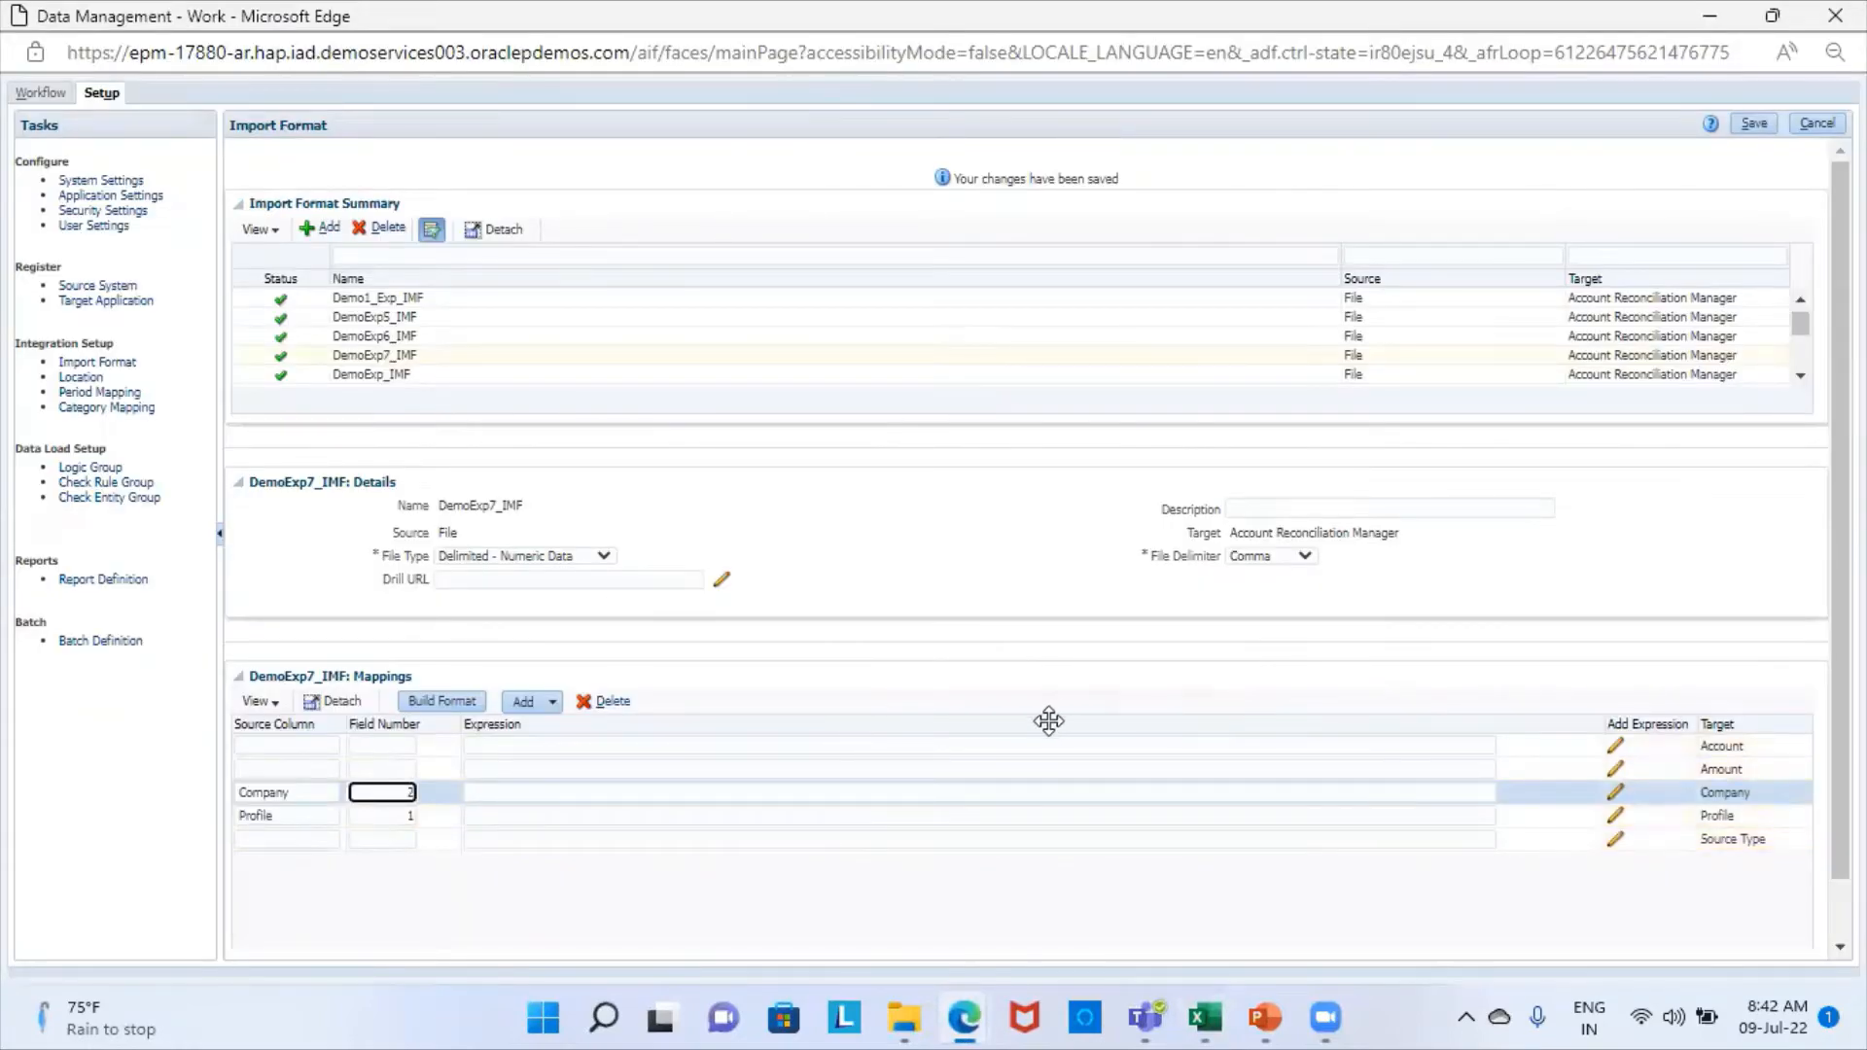
{"action": "left_click", "coordinate": [314, 746]}
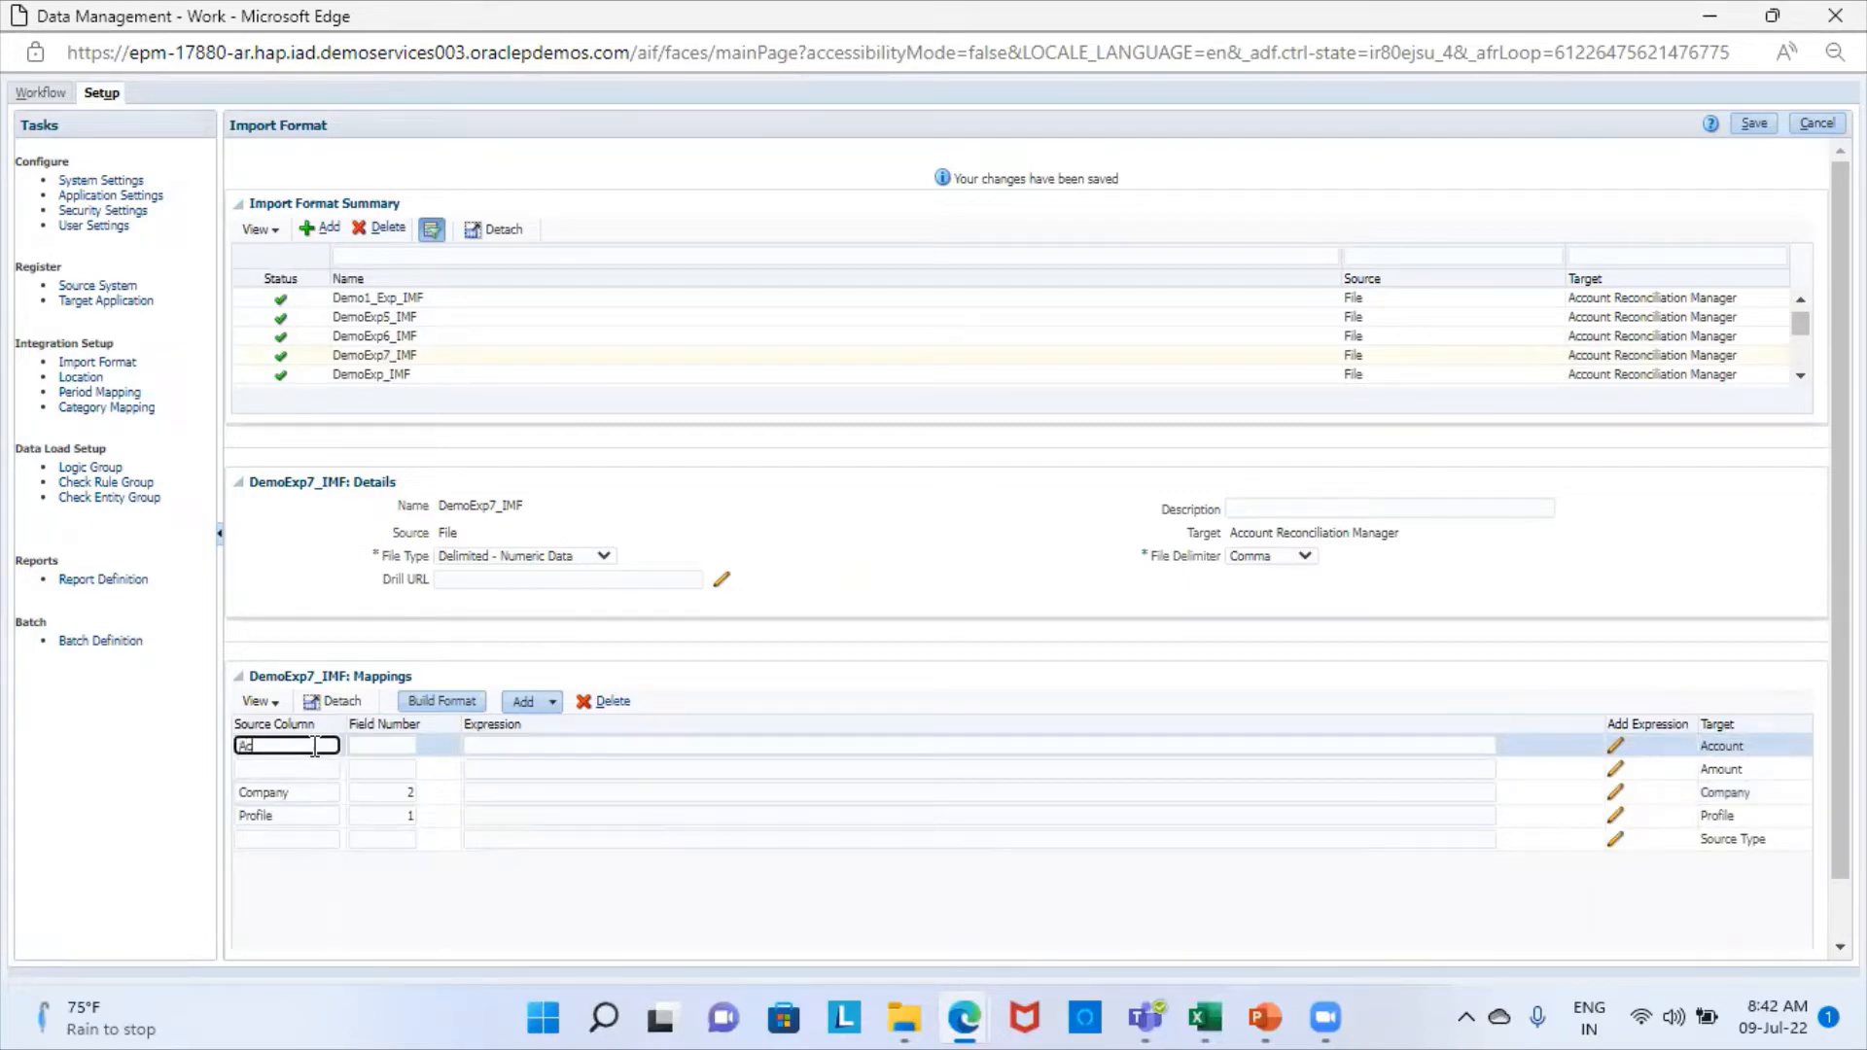
{"action": "left_click", "coordinate": [403, 747]}
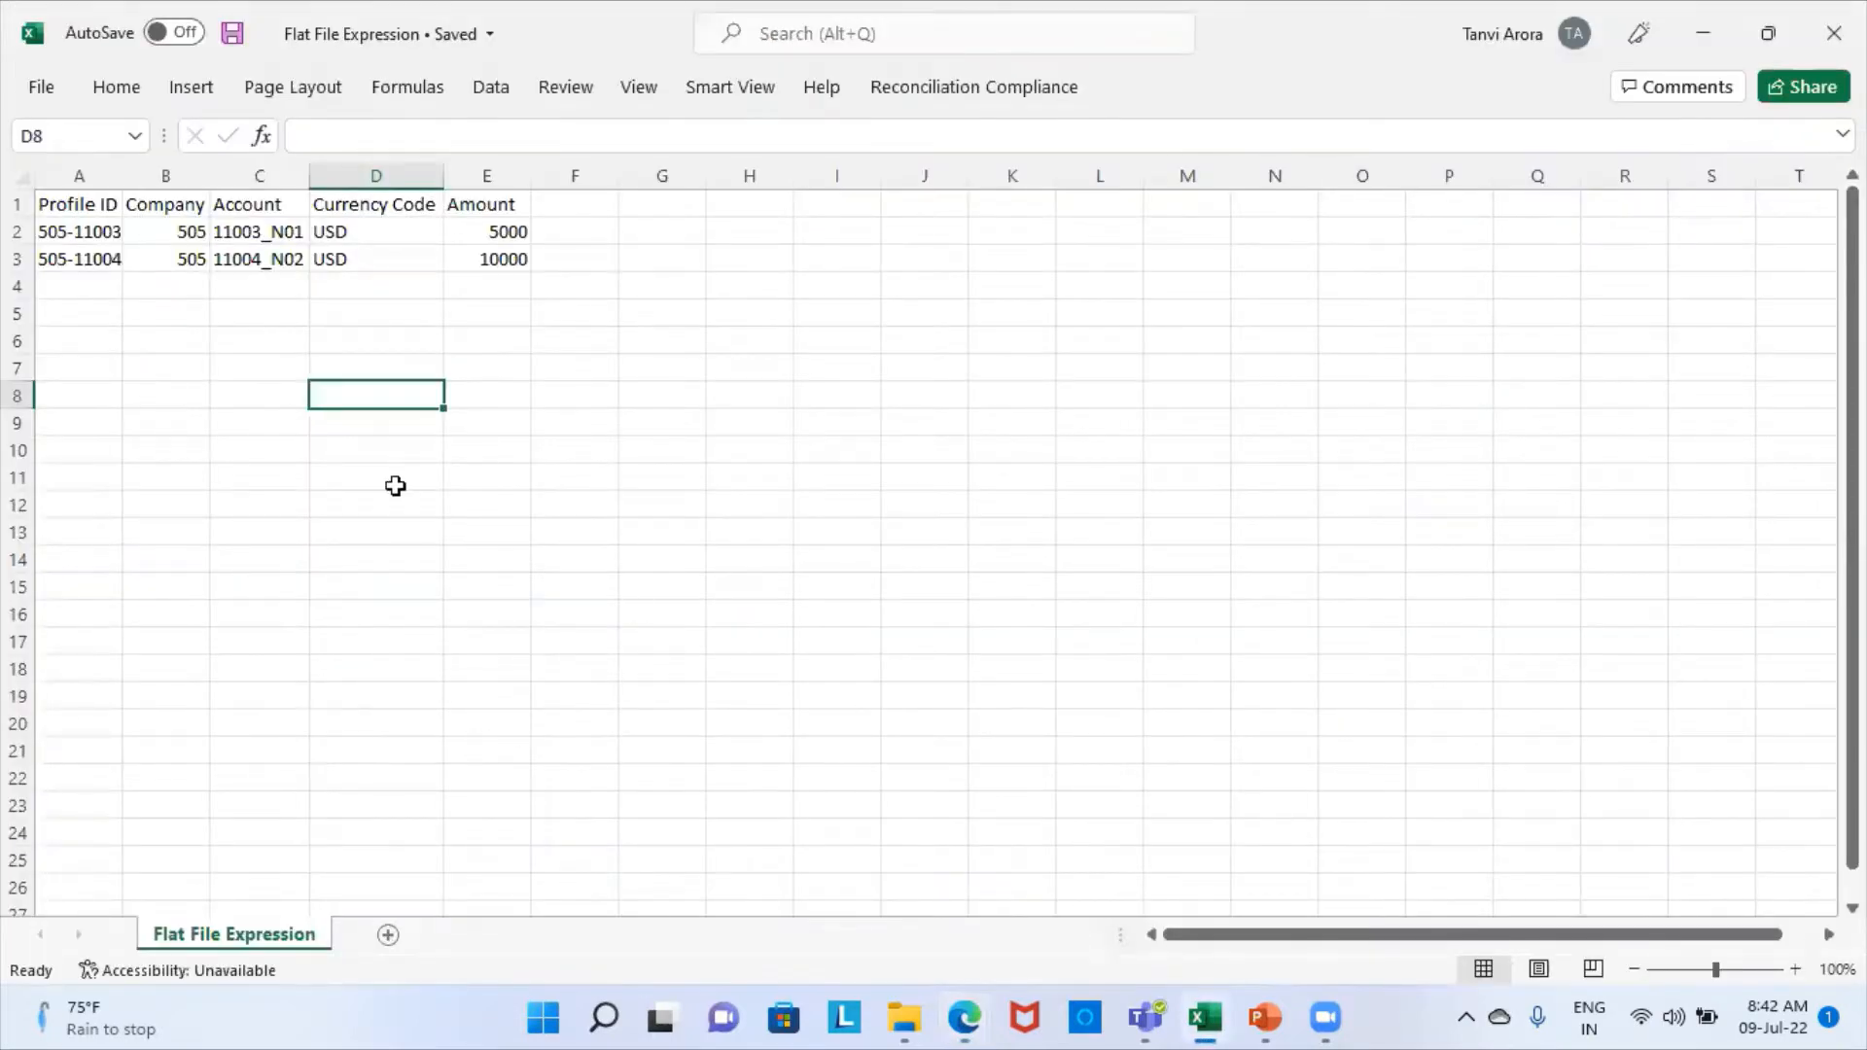
{"action": "key", "text": "alt+Tab"}
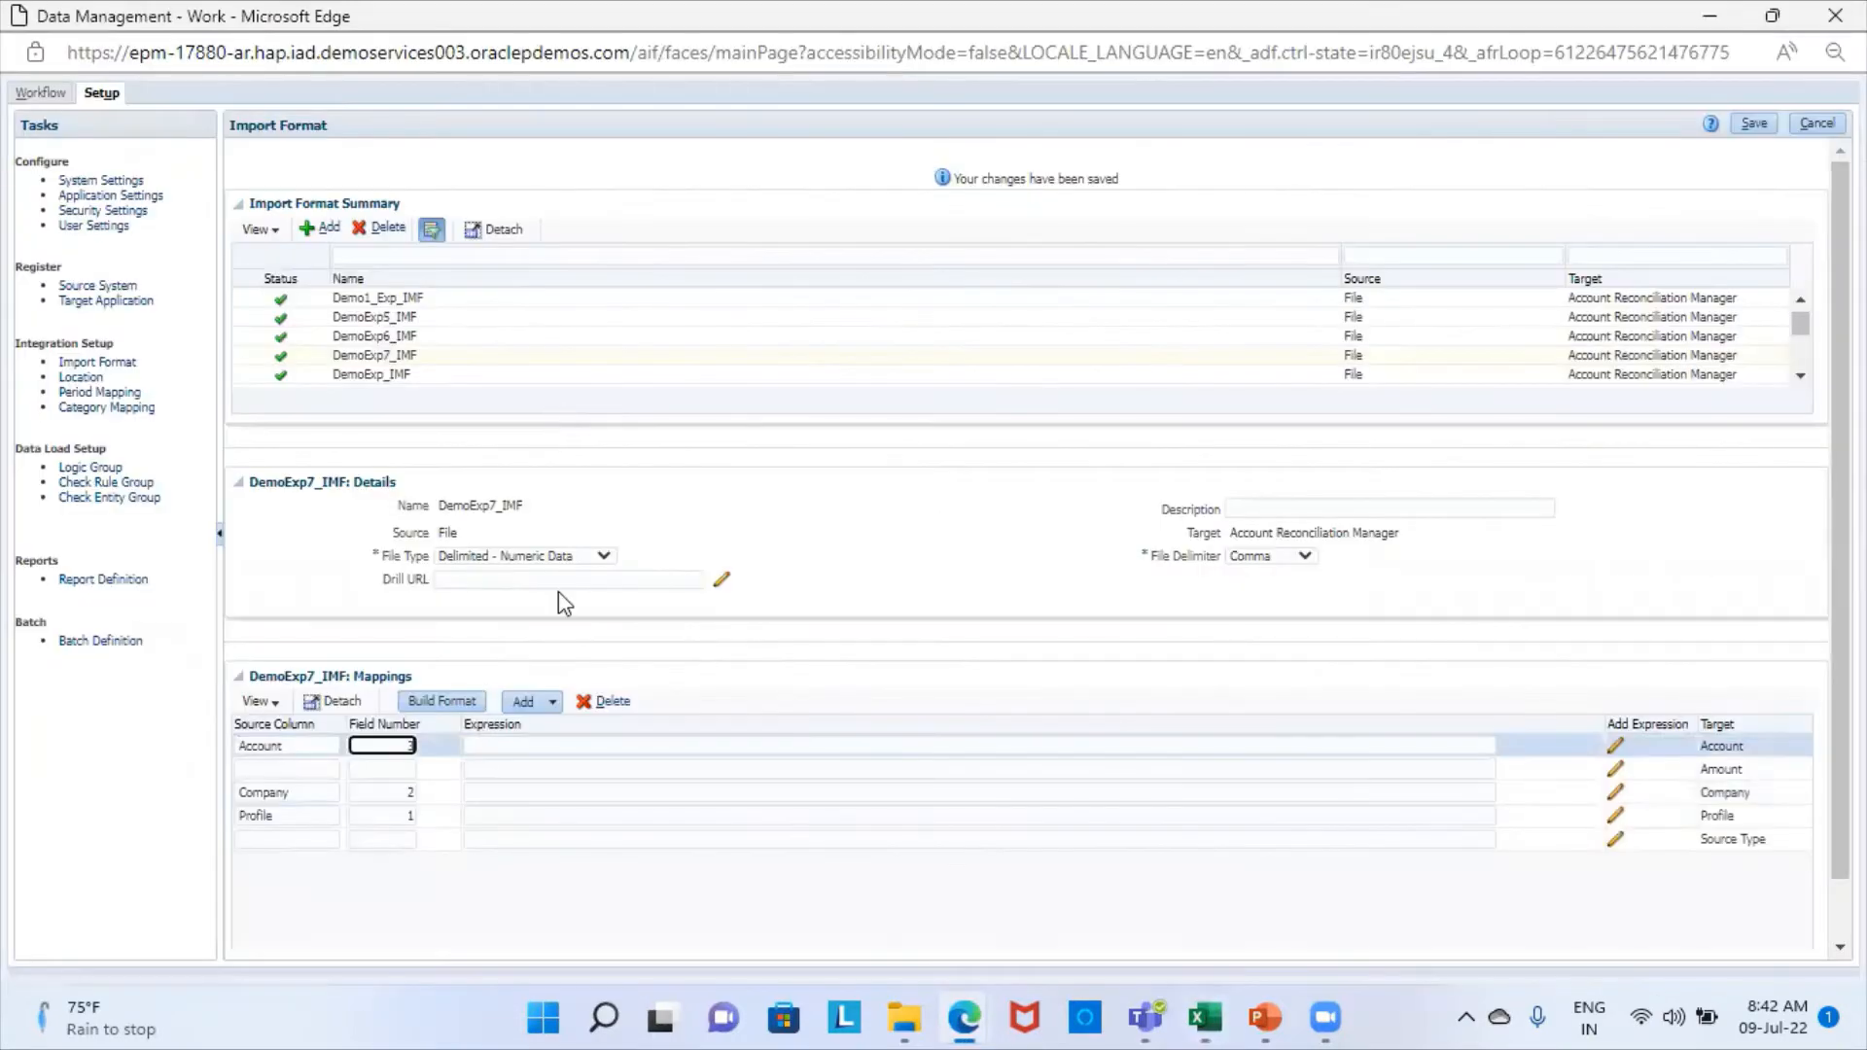
- Add a Currency row to the DemoExp7_IMF mappings and map it to source column Currency with field number 4
{"action": "left_click", "coordinate": [551, 704]}
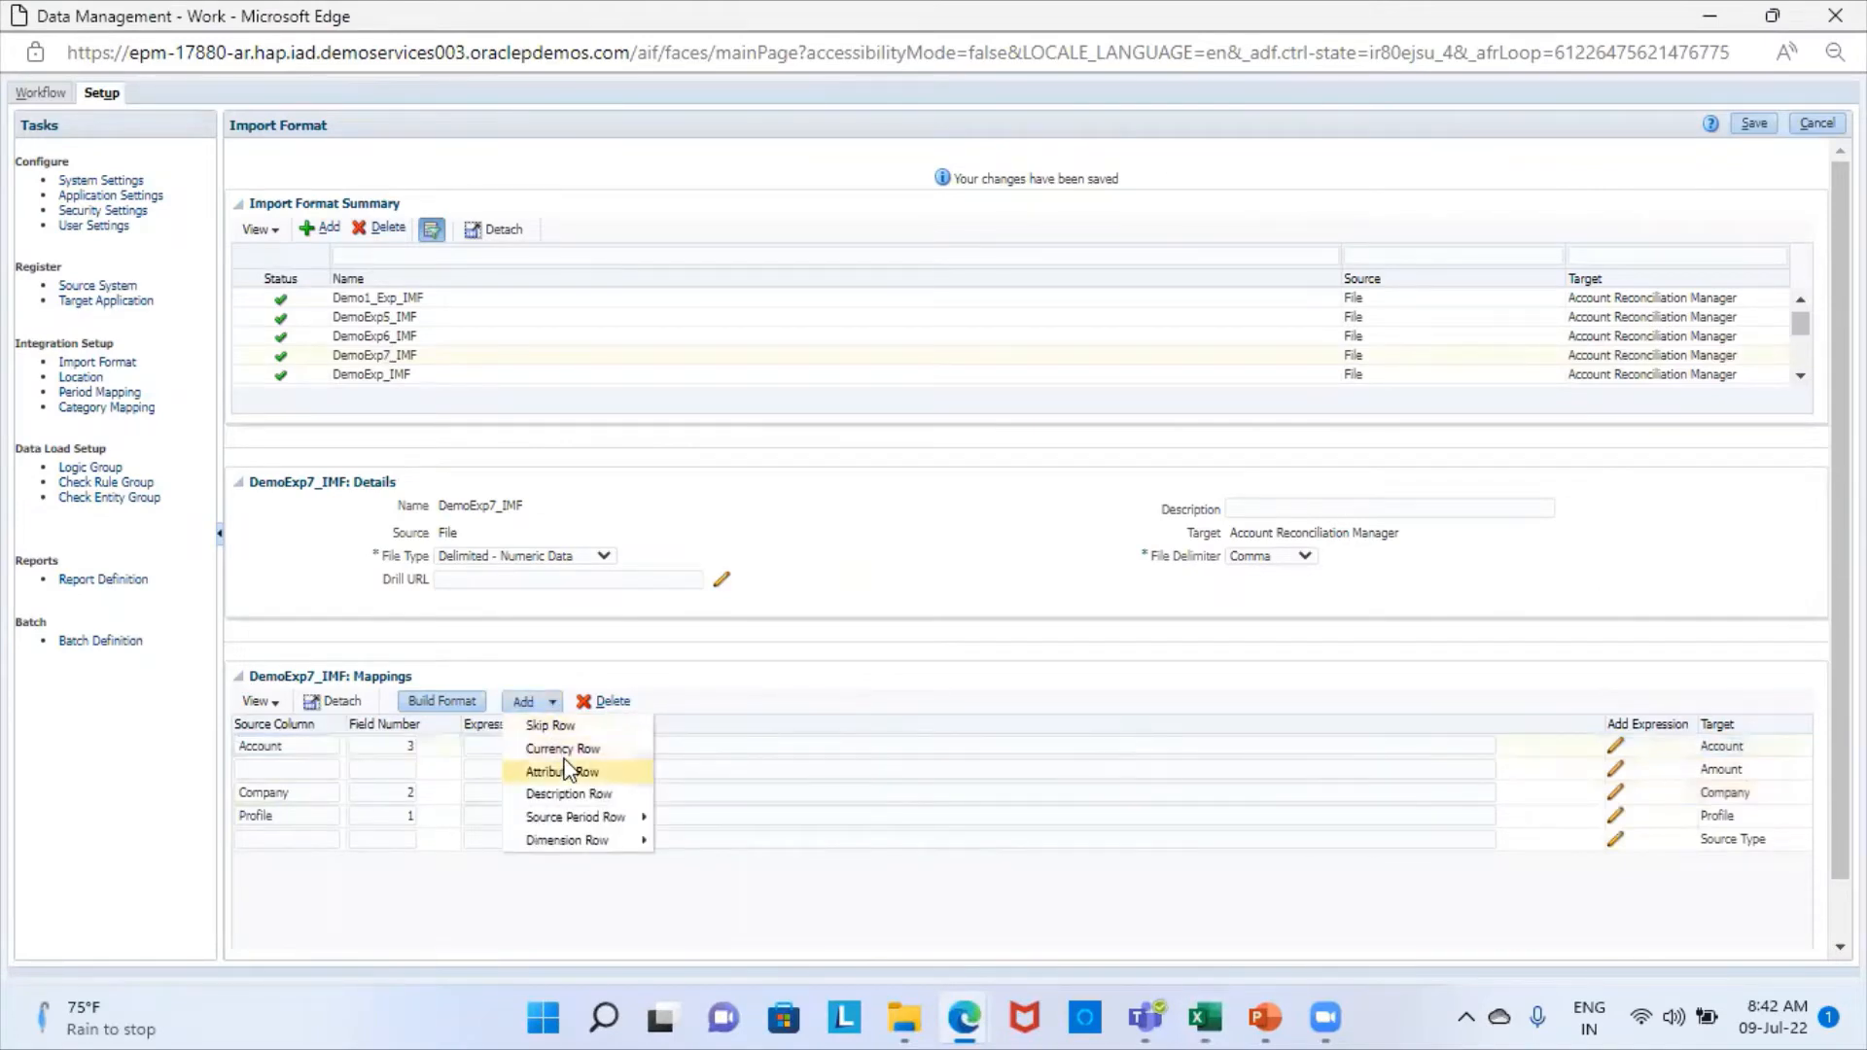
{"action": "left_click", "coordinate": [552, 749]}
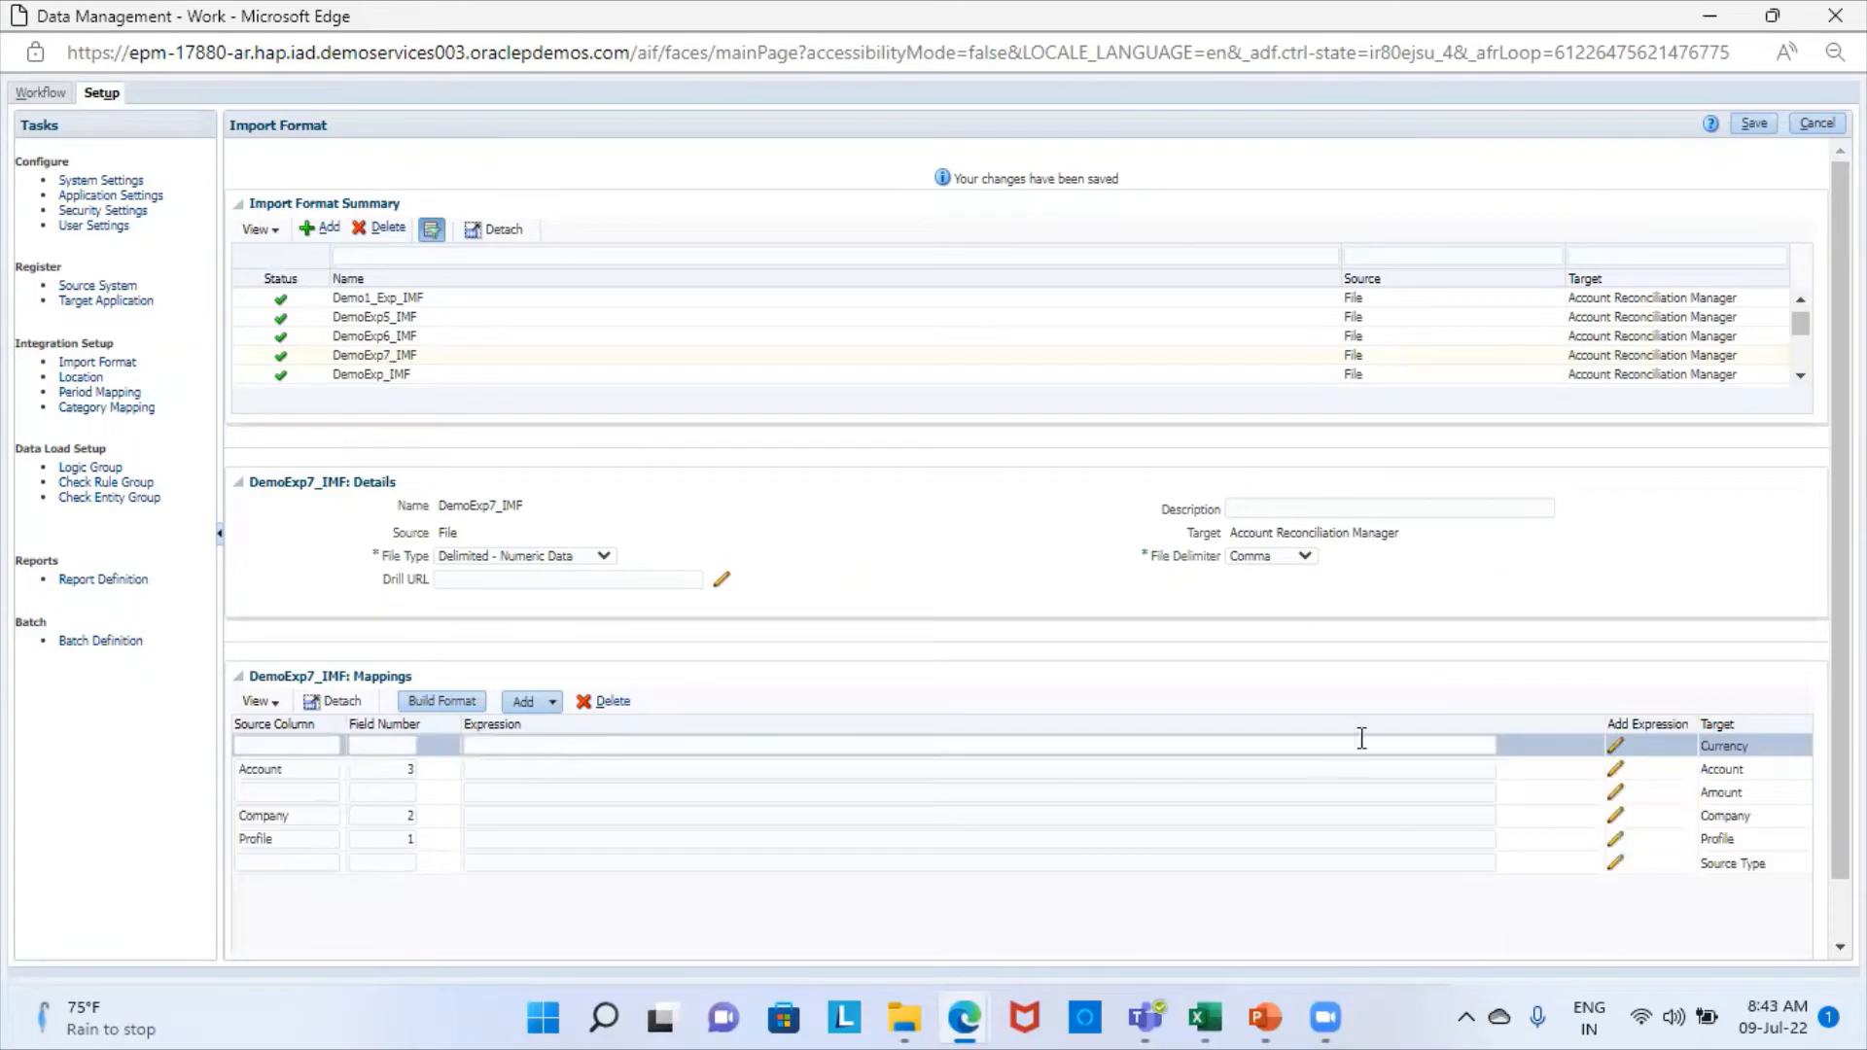
{"action": "left_click", "coordinate": [317, 742]}
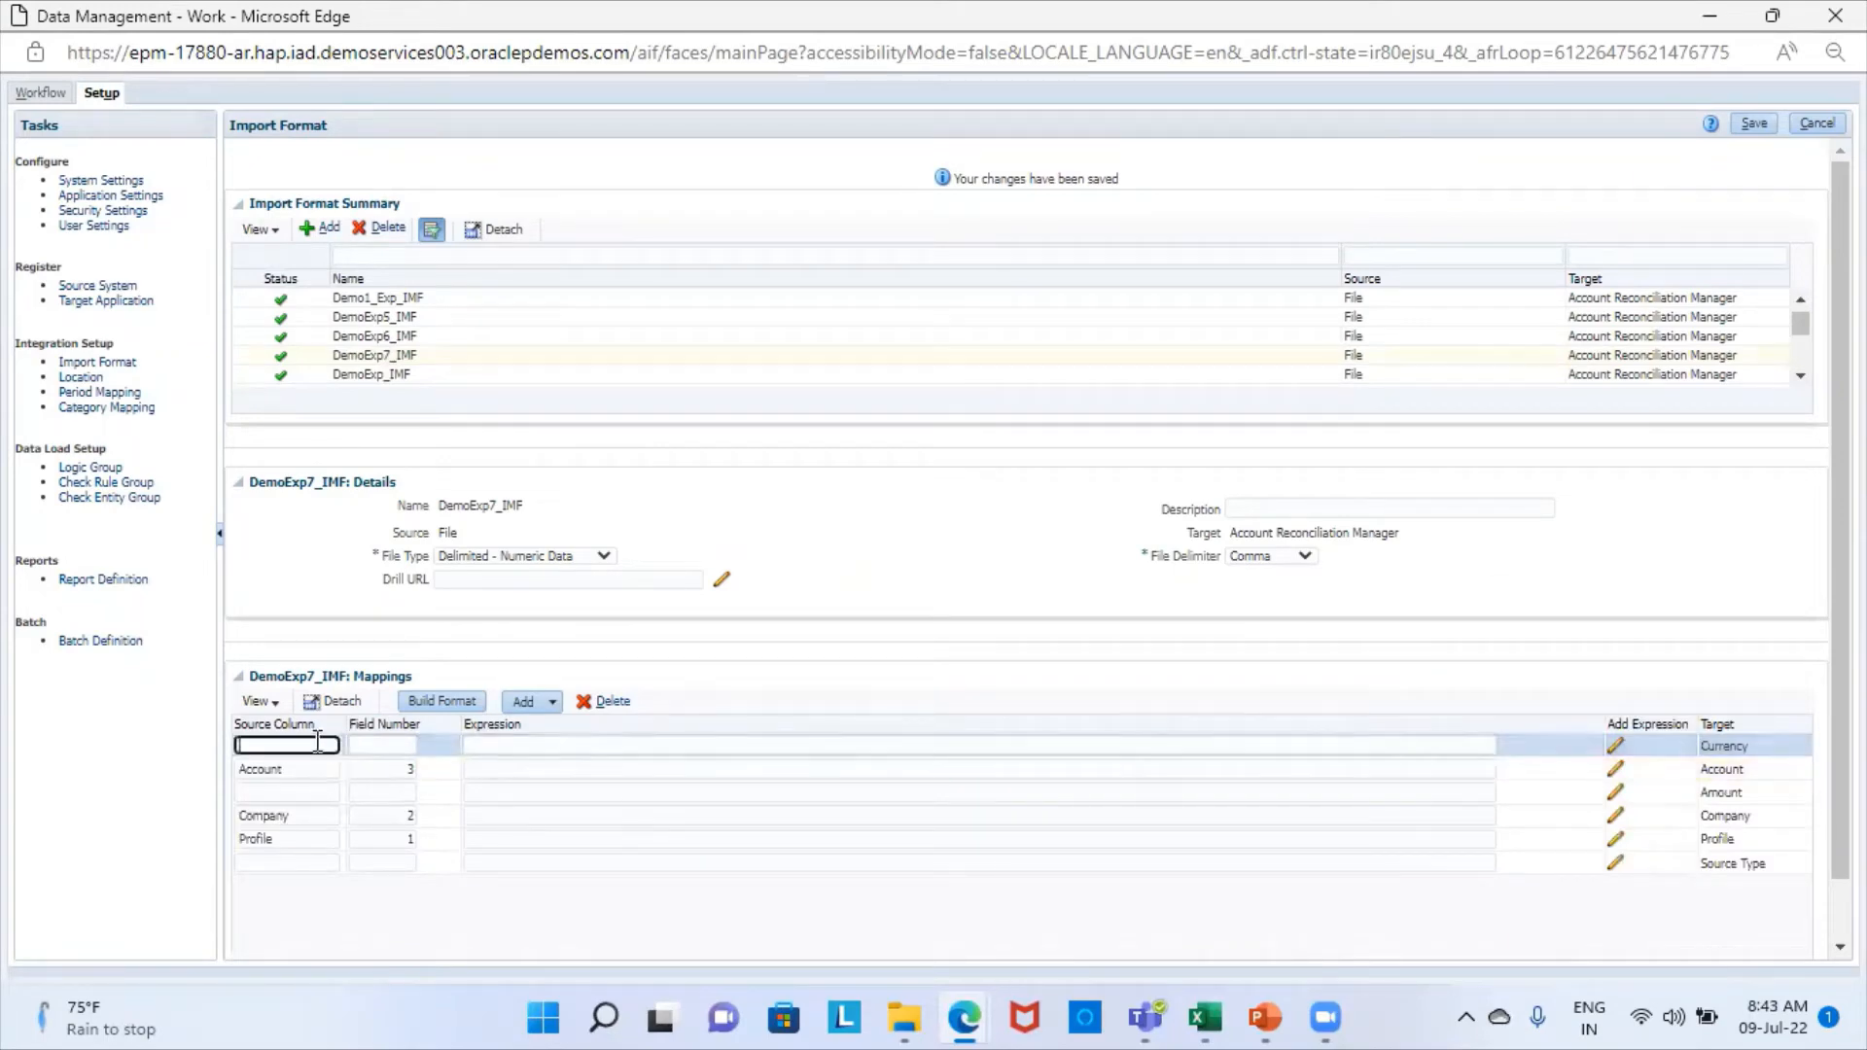
{"action": "type", "text": "Currency"}
{"action": "left_click", "coordinate": [385, 746]}
{"action": "key", "text": "alt+Tab"}
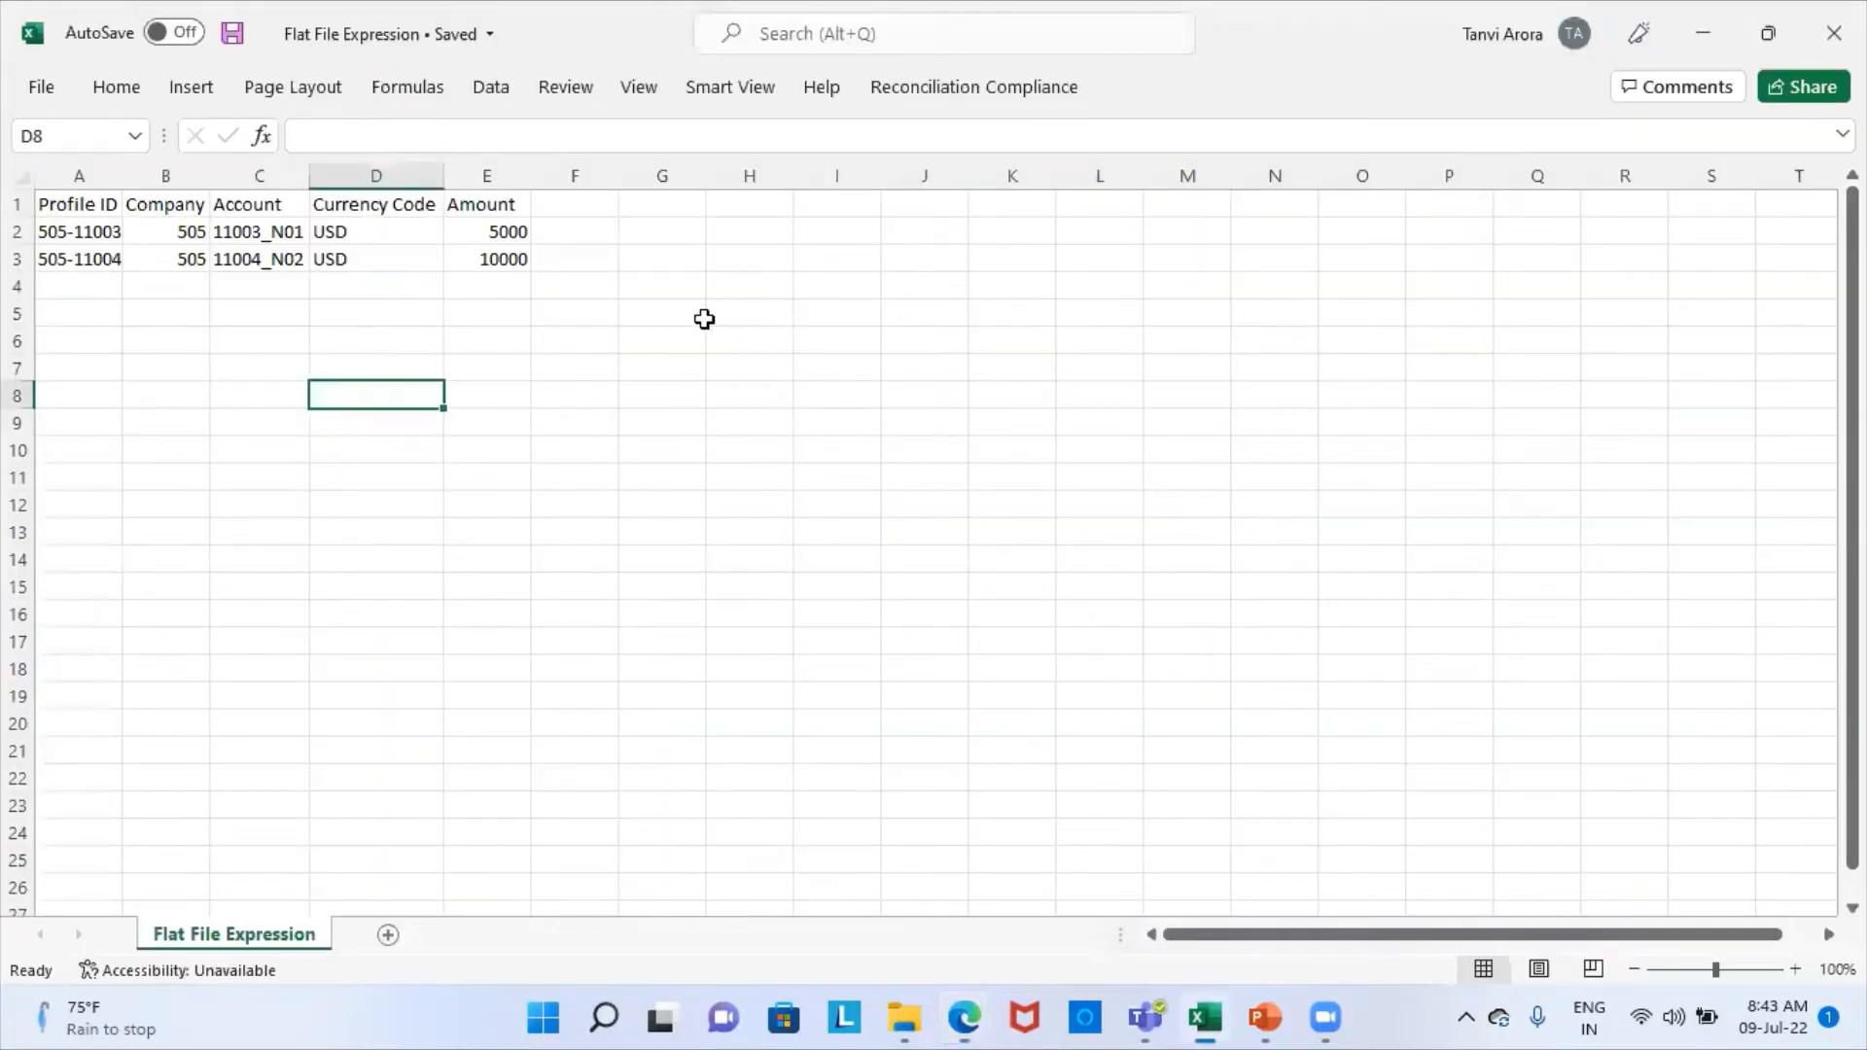
{"action": "key", "text": "alt+Tab"}
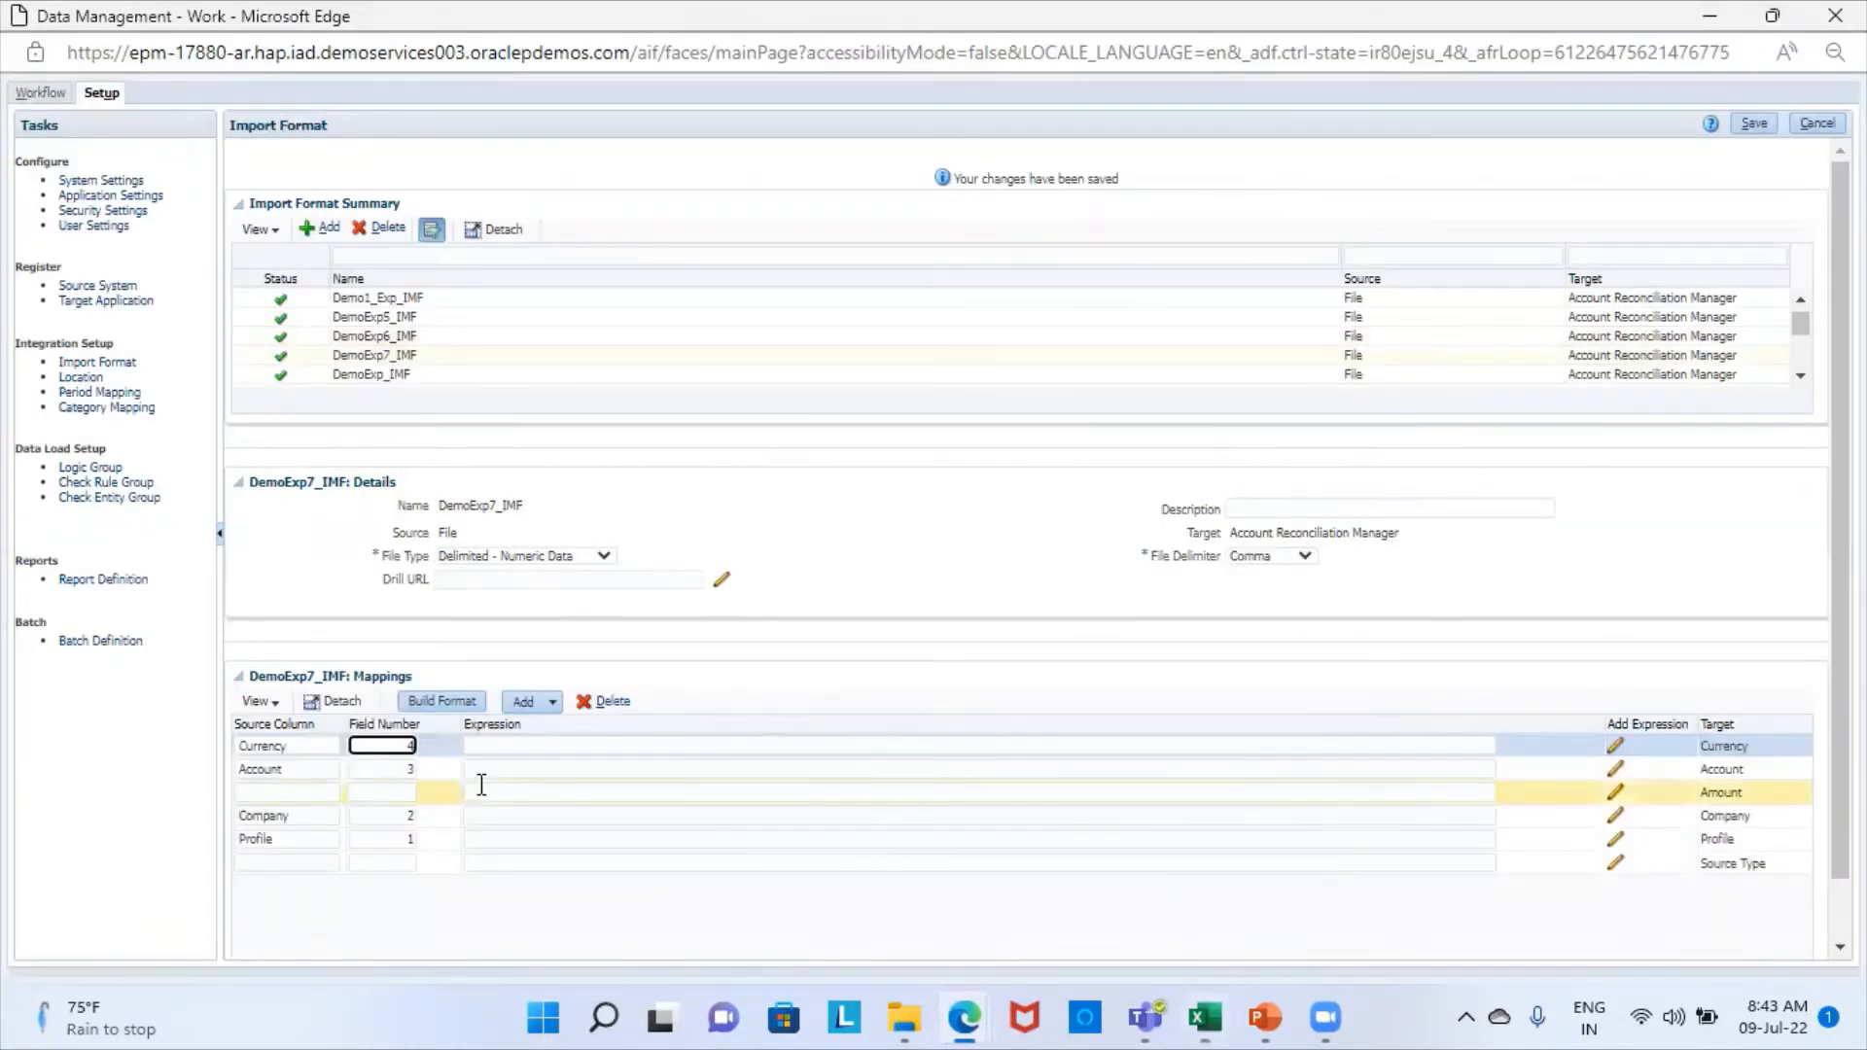
- Map the Amount target to source column Amount with field number 5 and save the DemoExp7_IMF import format
{"action": "left_click", "coordinate": [291, 791]}
{"action": "type", "text": "Amount"}
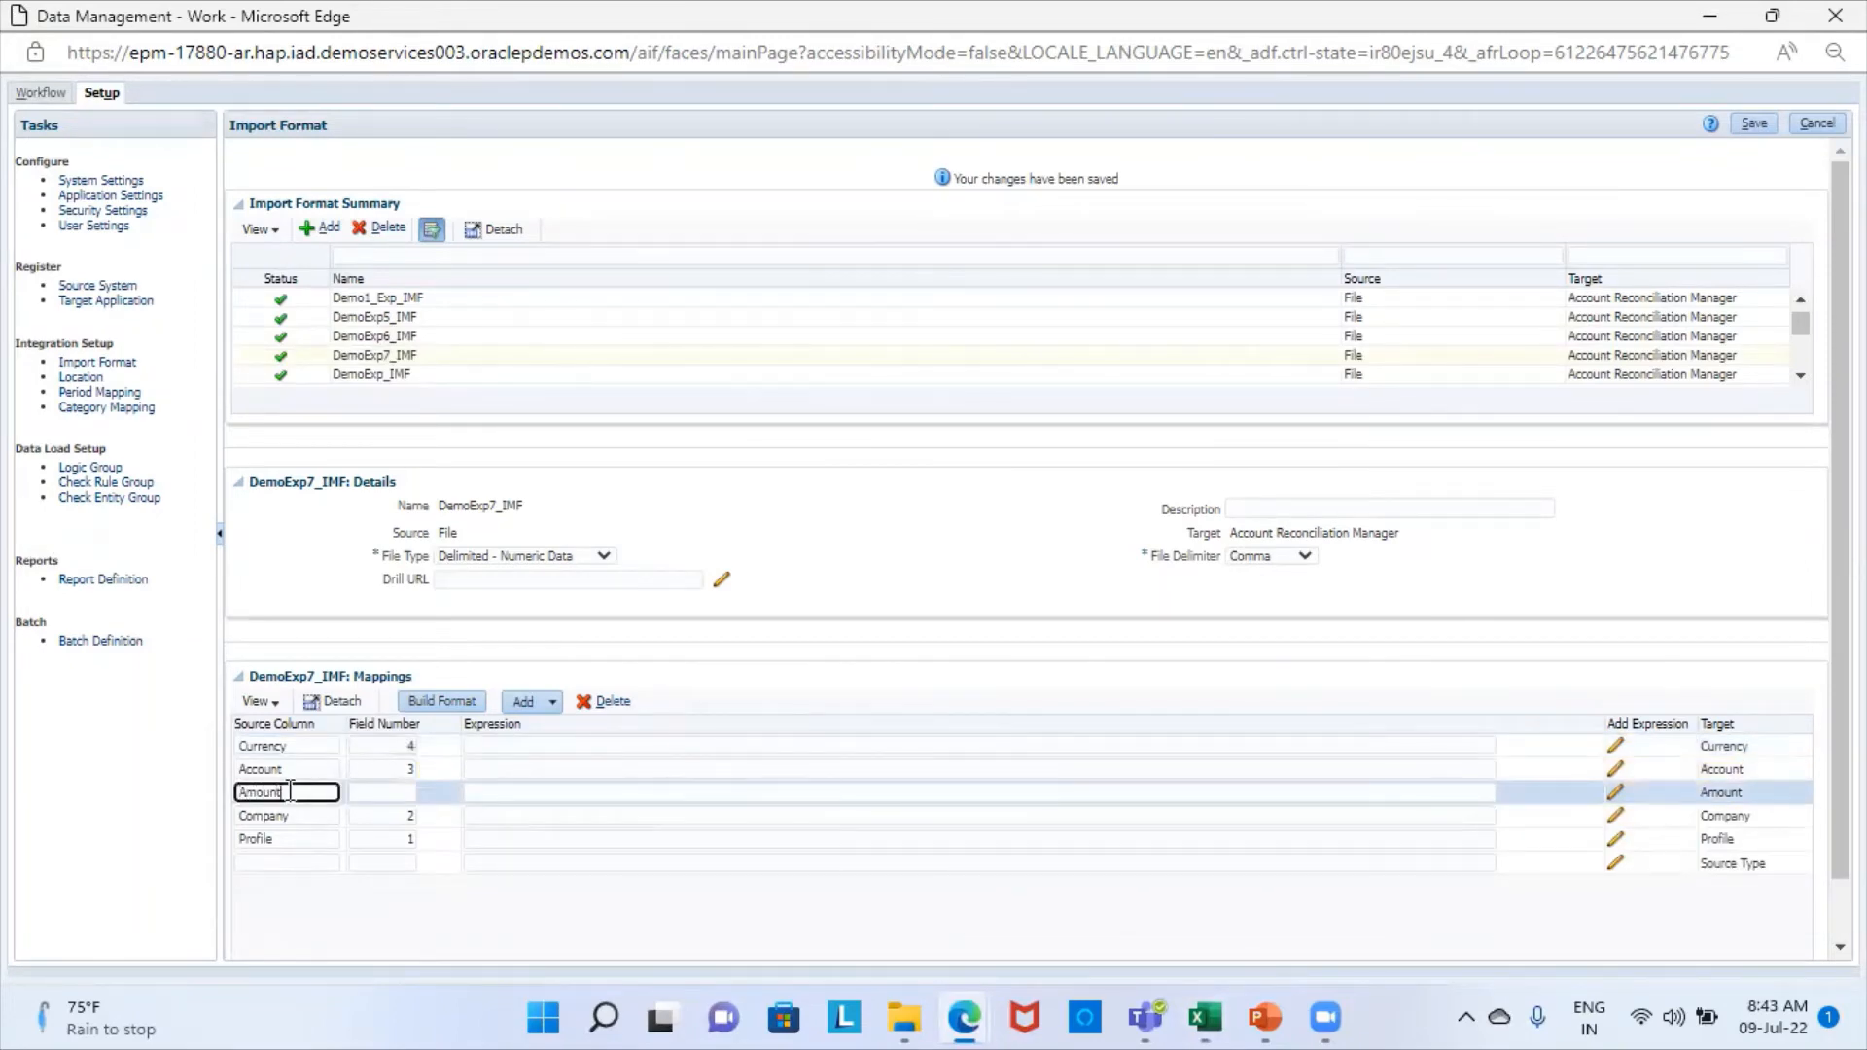
{"action": "left_click", "coordinate": [391, 788]}
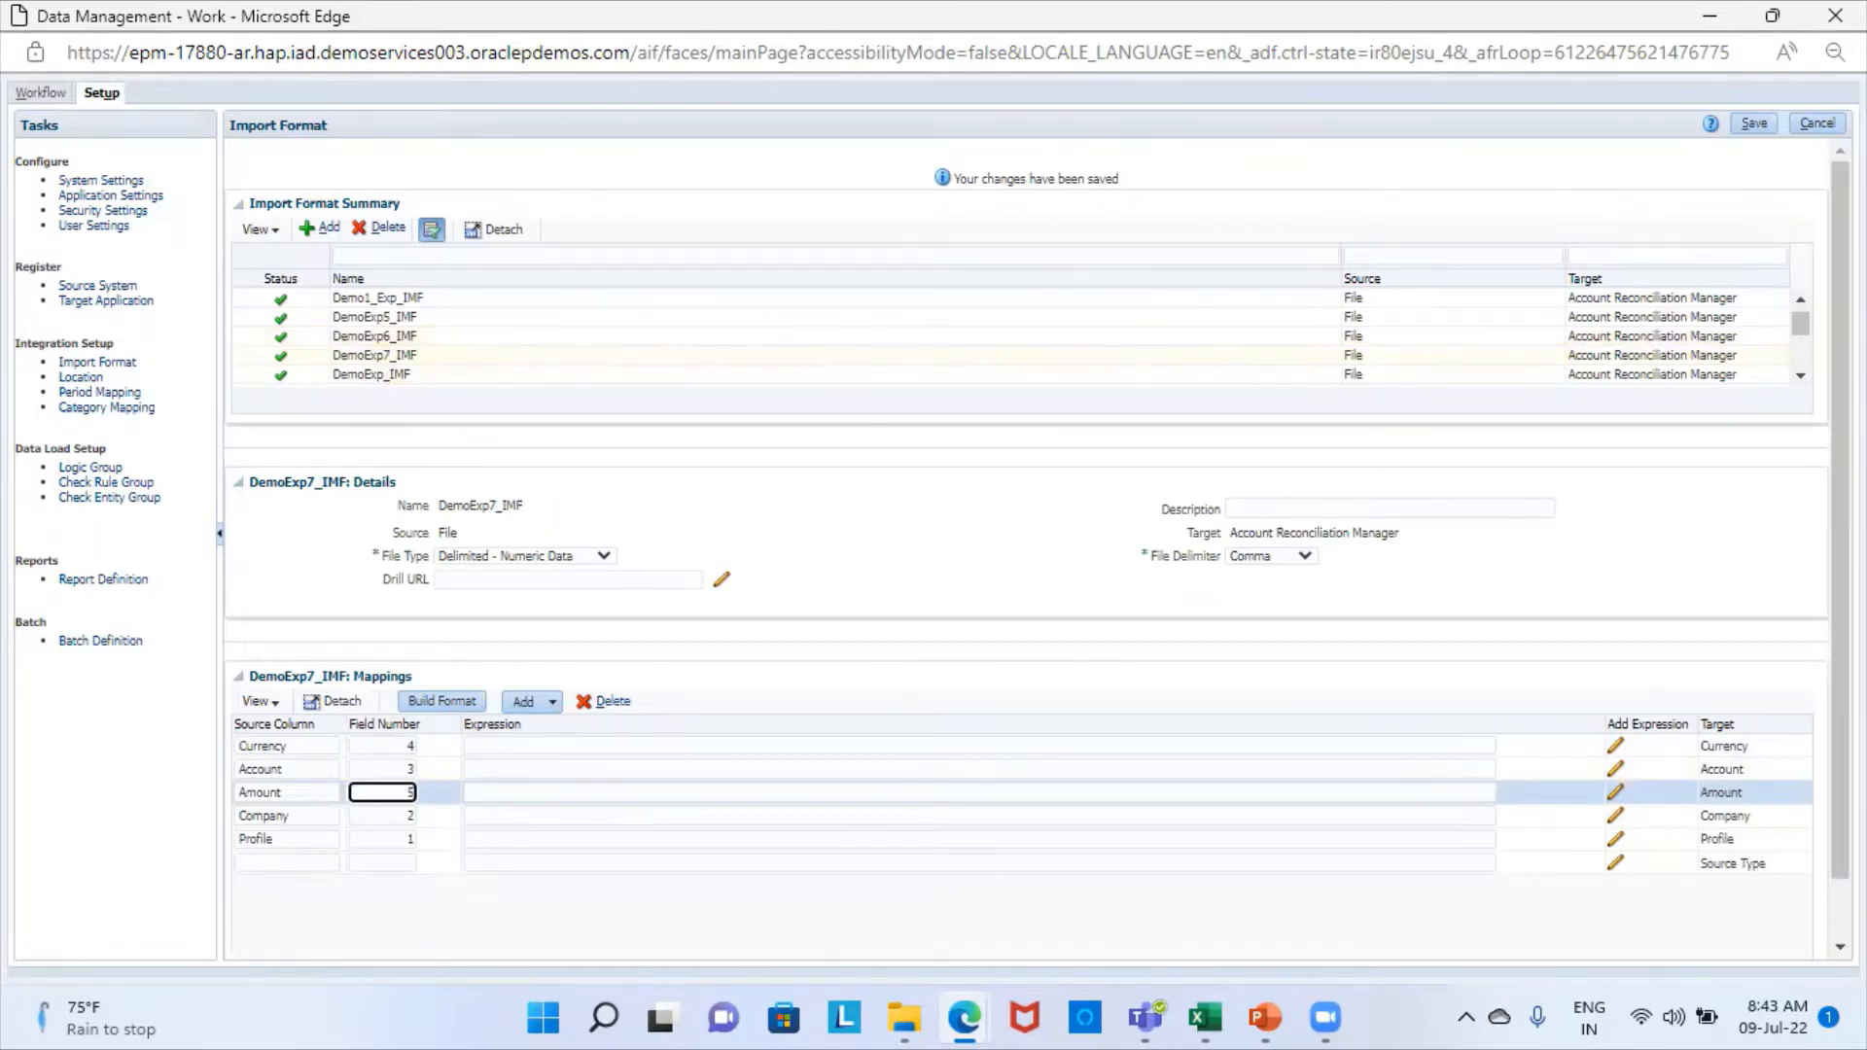
{"action": "left_click", "coordinate": [1750, 123]}
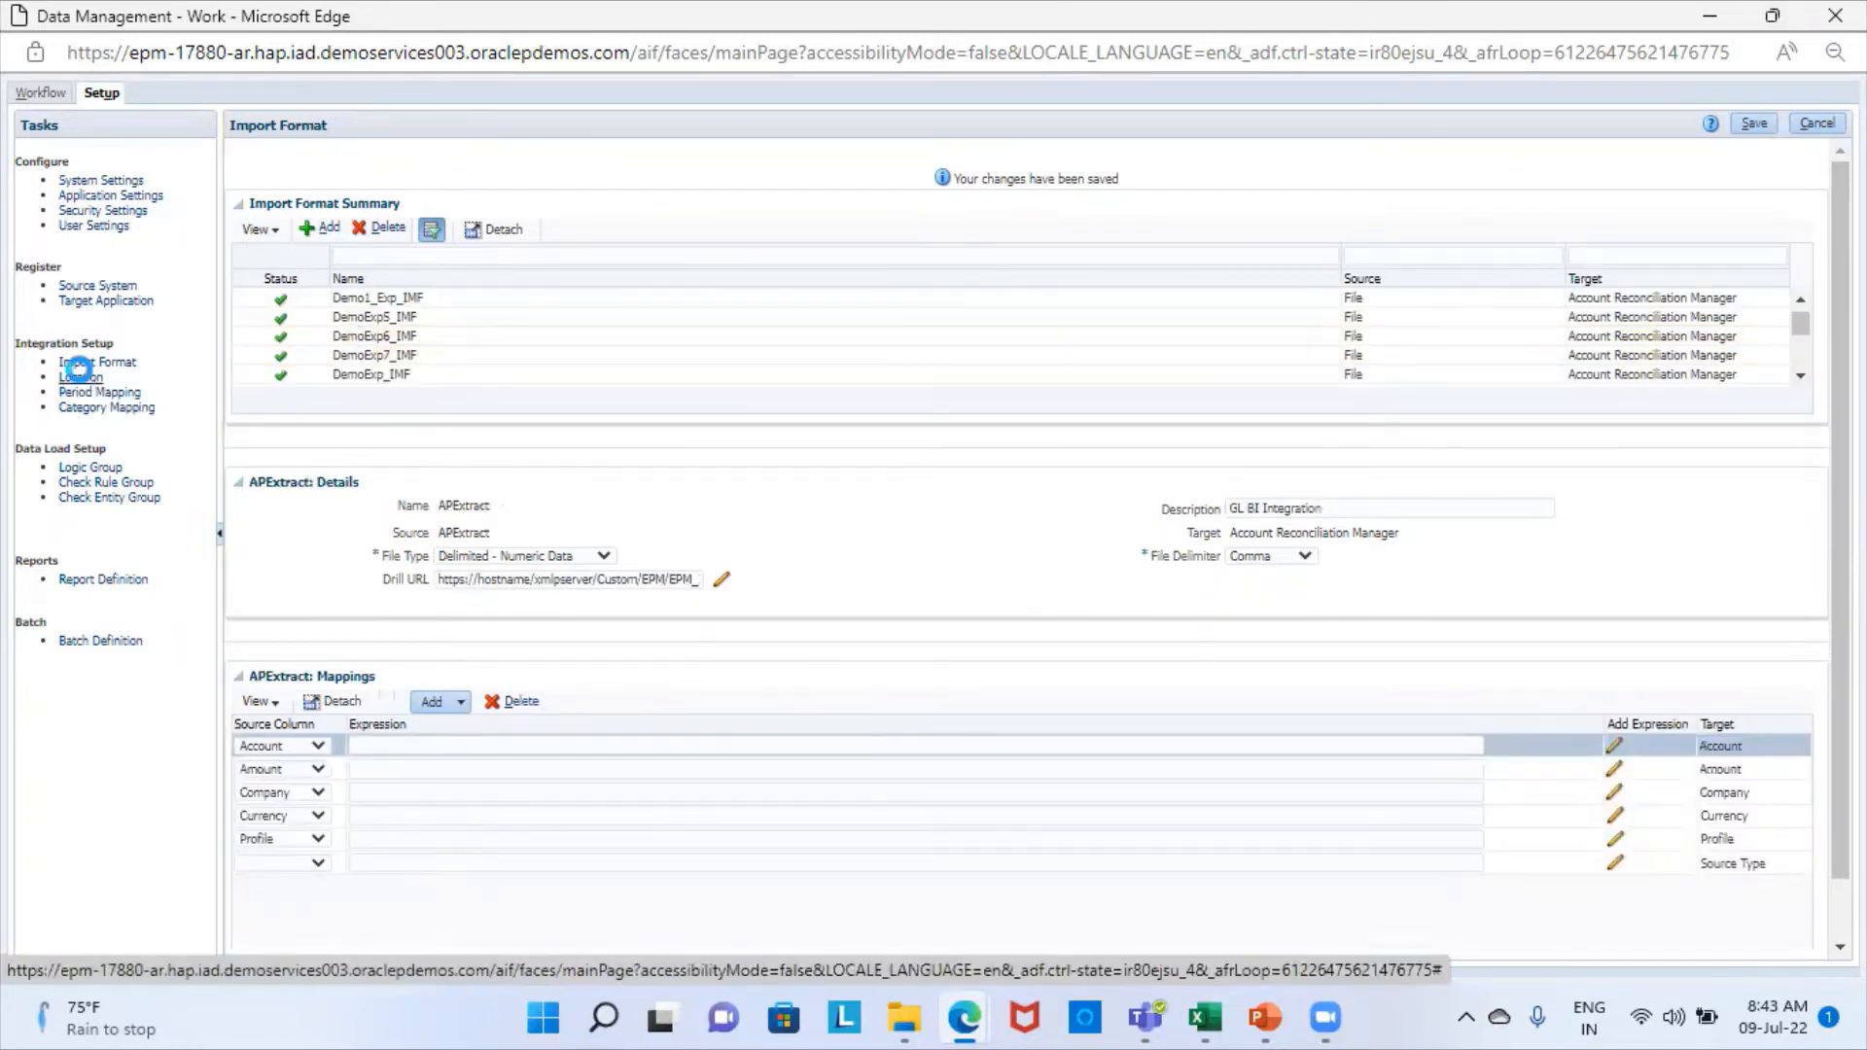
- Add a new location in the integration setup and name it DemoExp7_LOC
{"action": "left_click", "coordinate": [83, 379]}
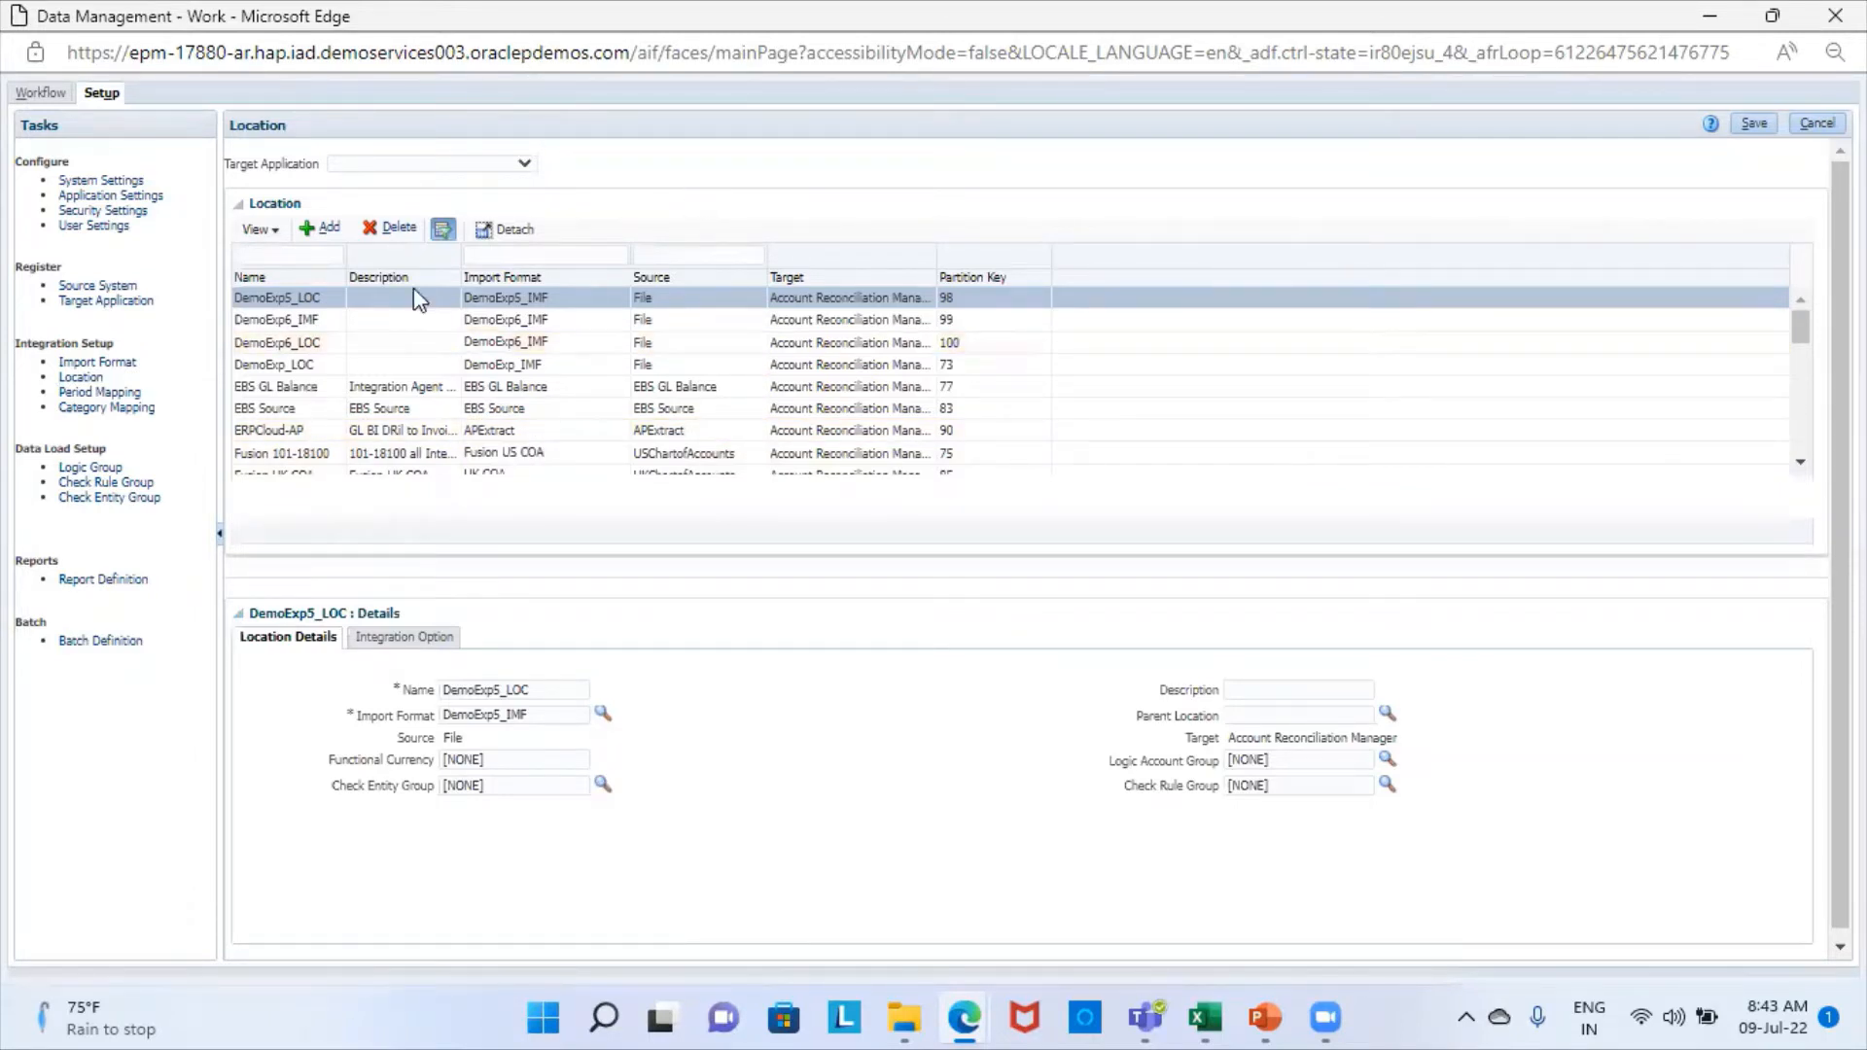
{"action": "left_click", "coordinate": [325, 234]}
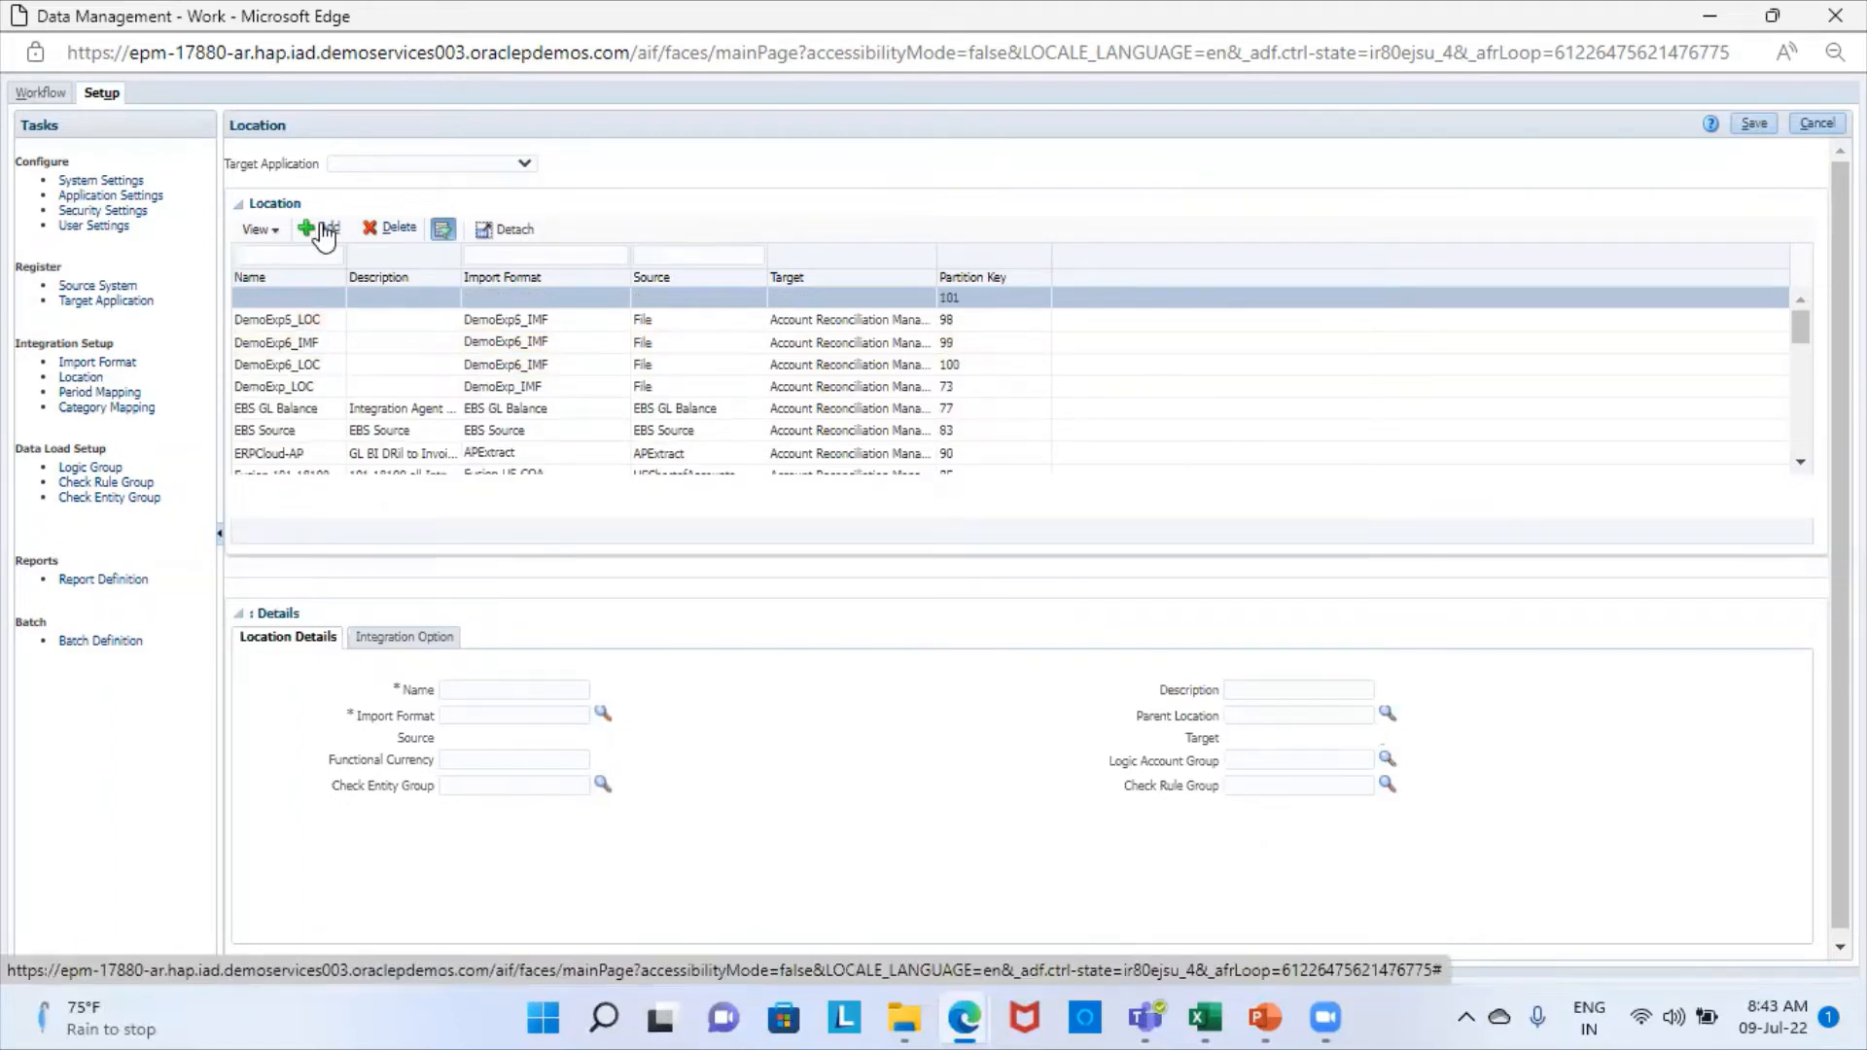
{"action": "left_click", "coordinate": [549, 688]}
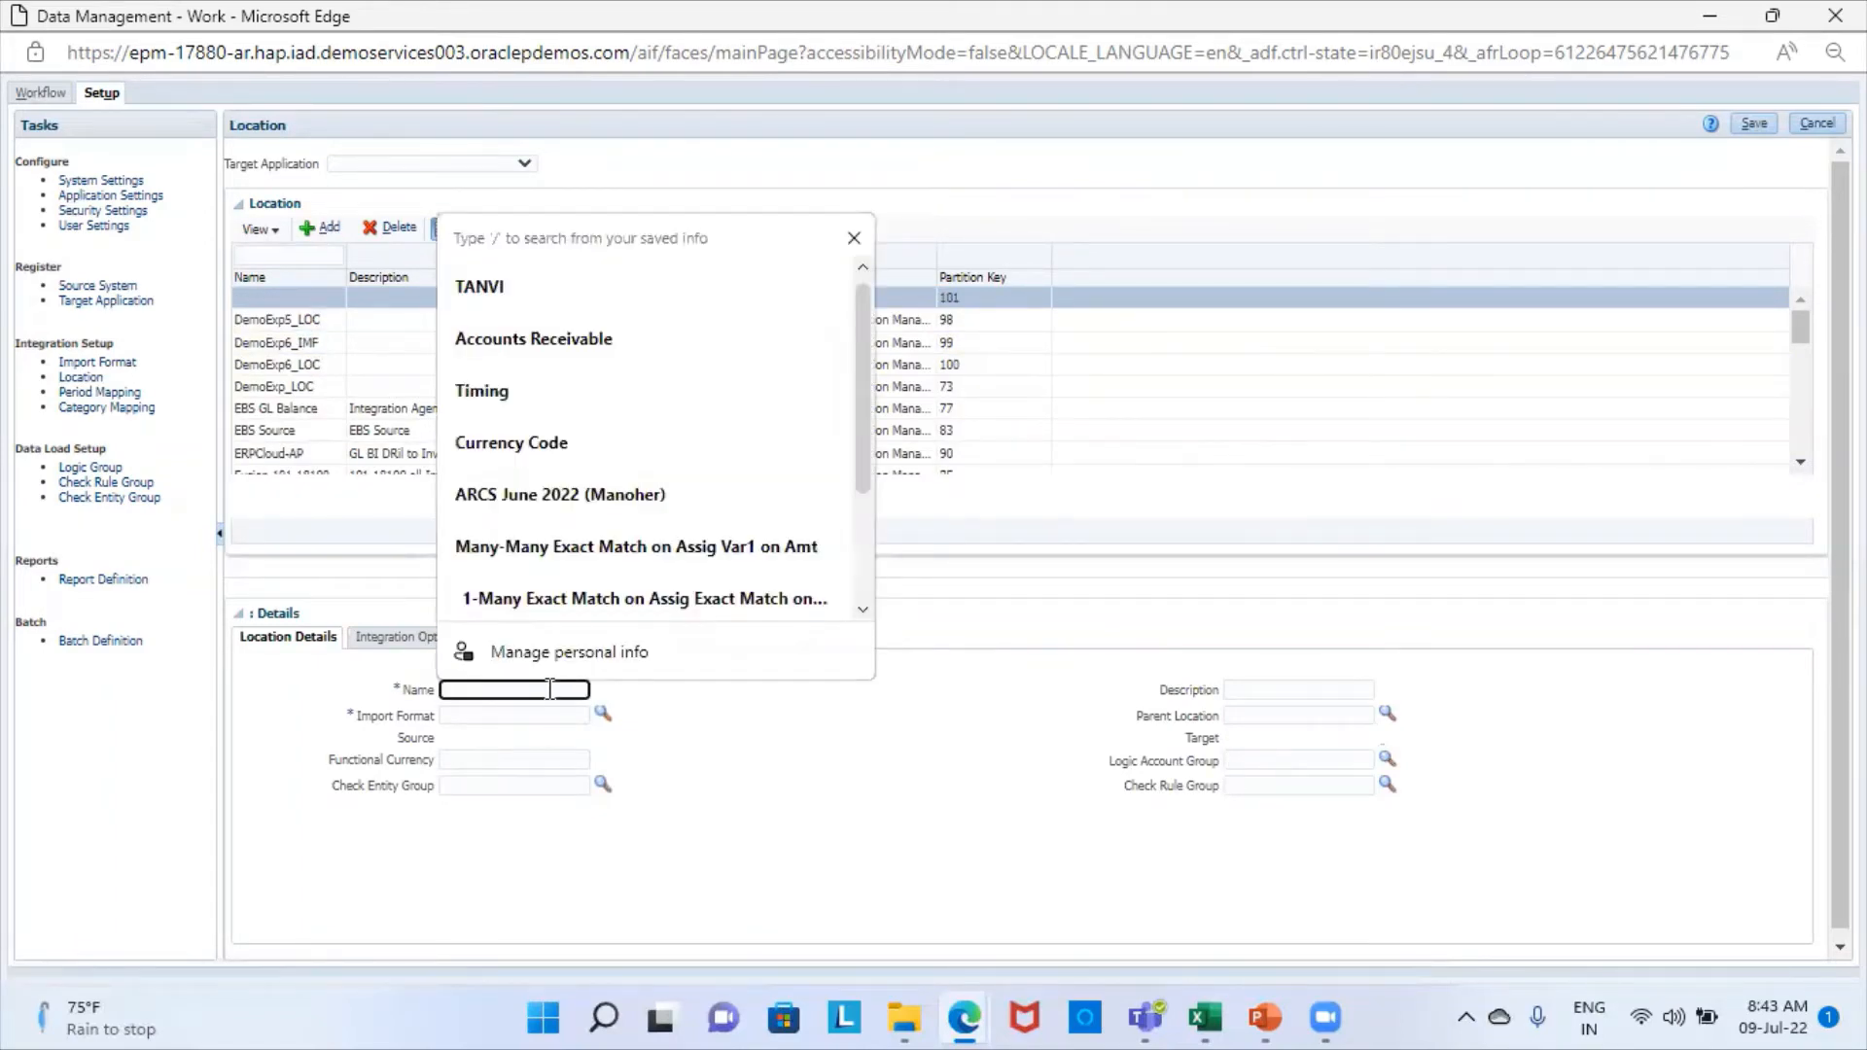
{"action": "type", "text": "Demo"}
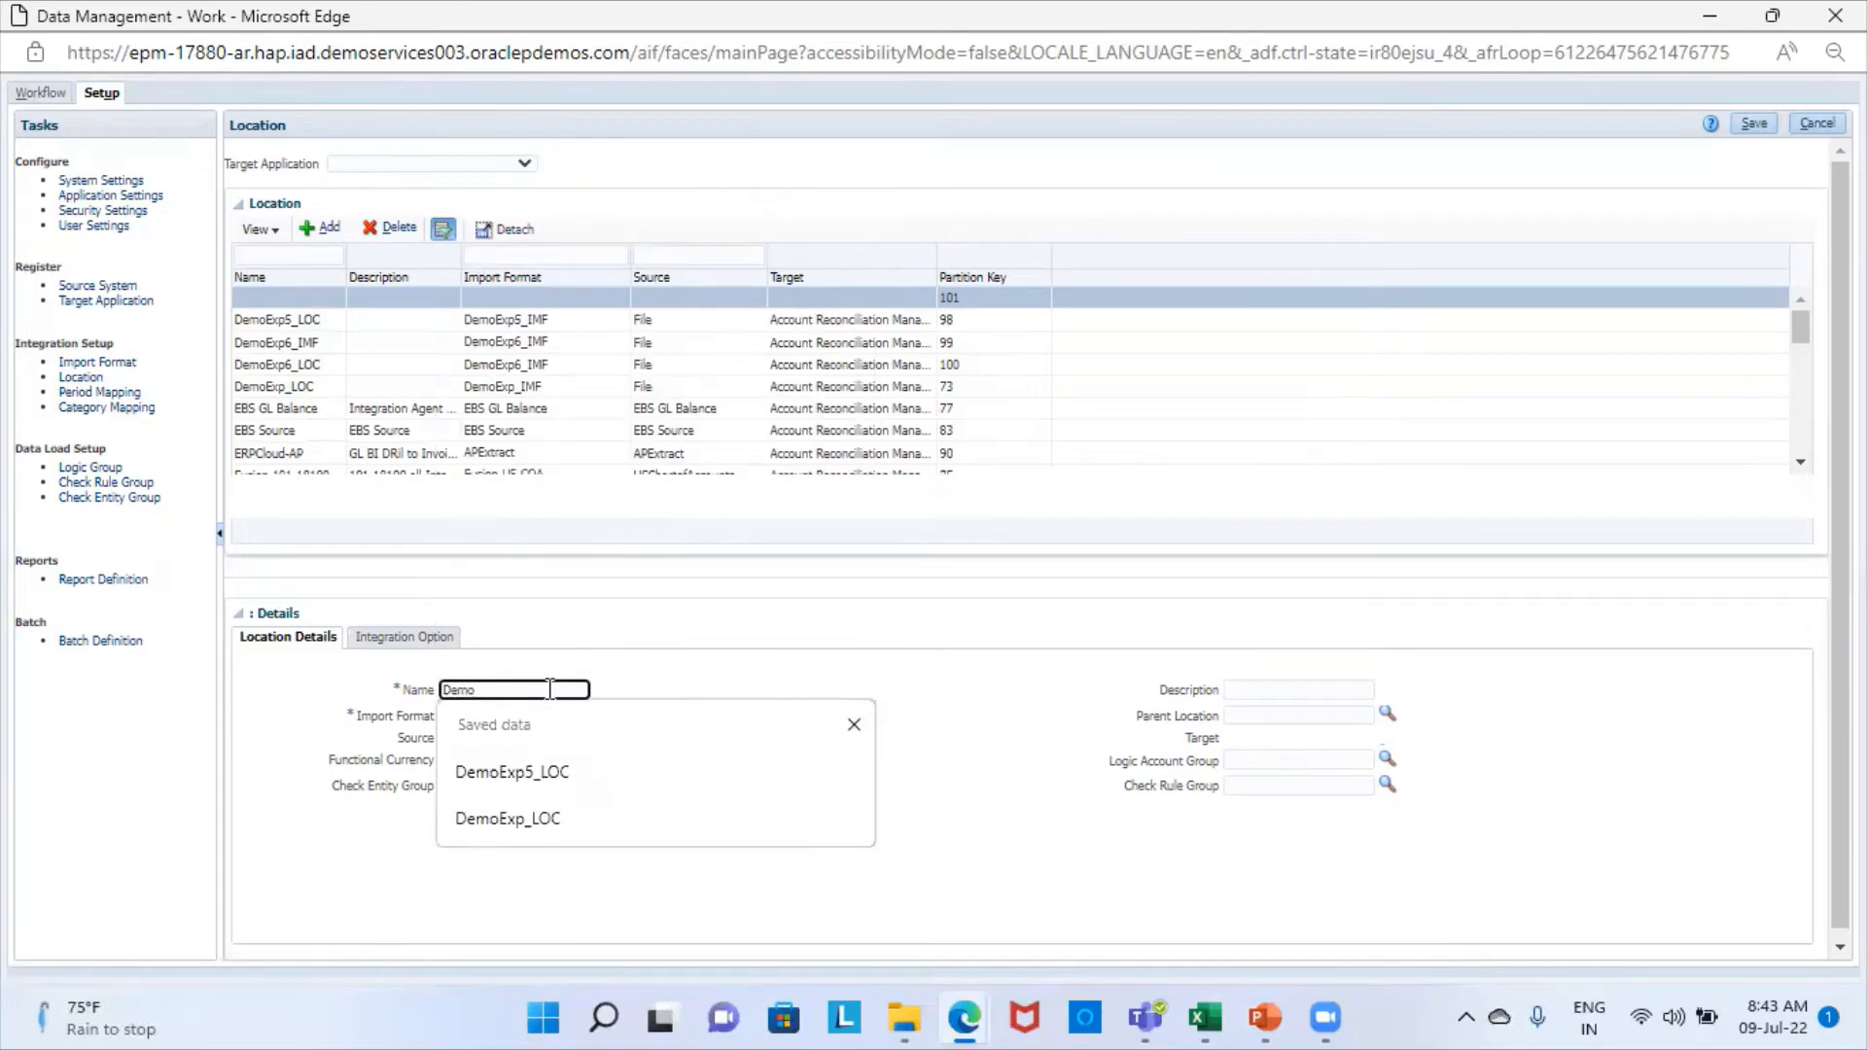
{"action": "type", "text": "Exp7"}
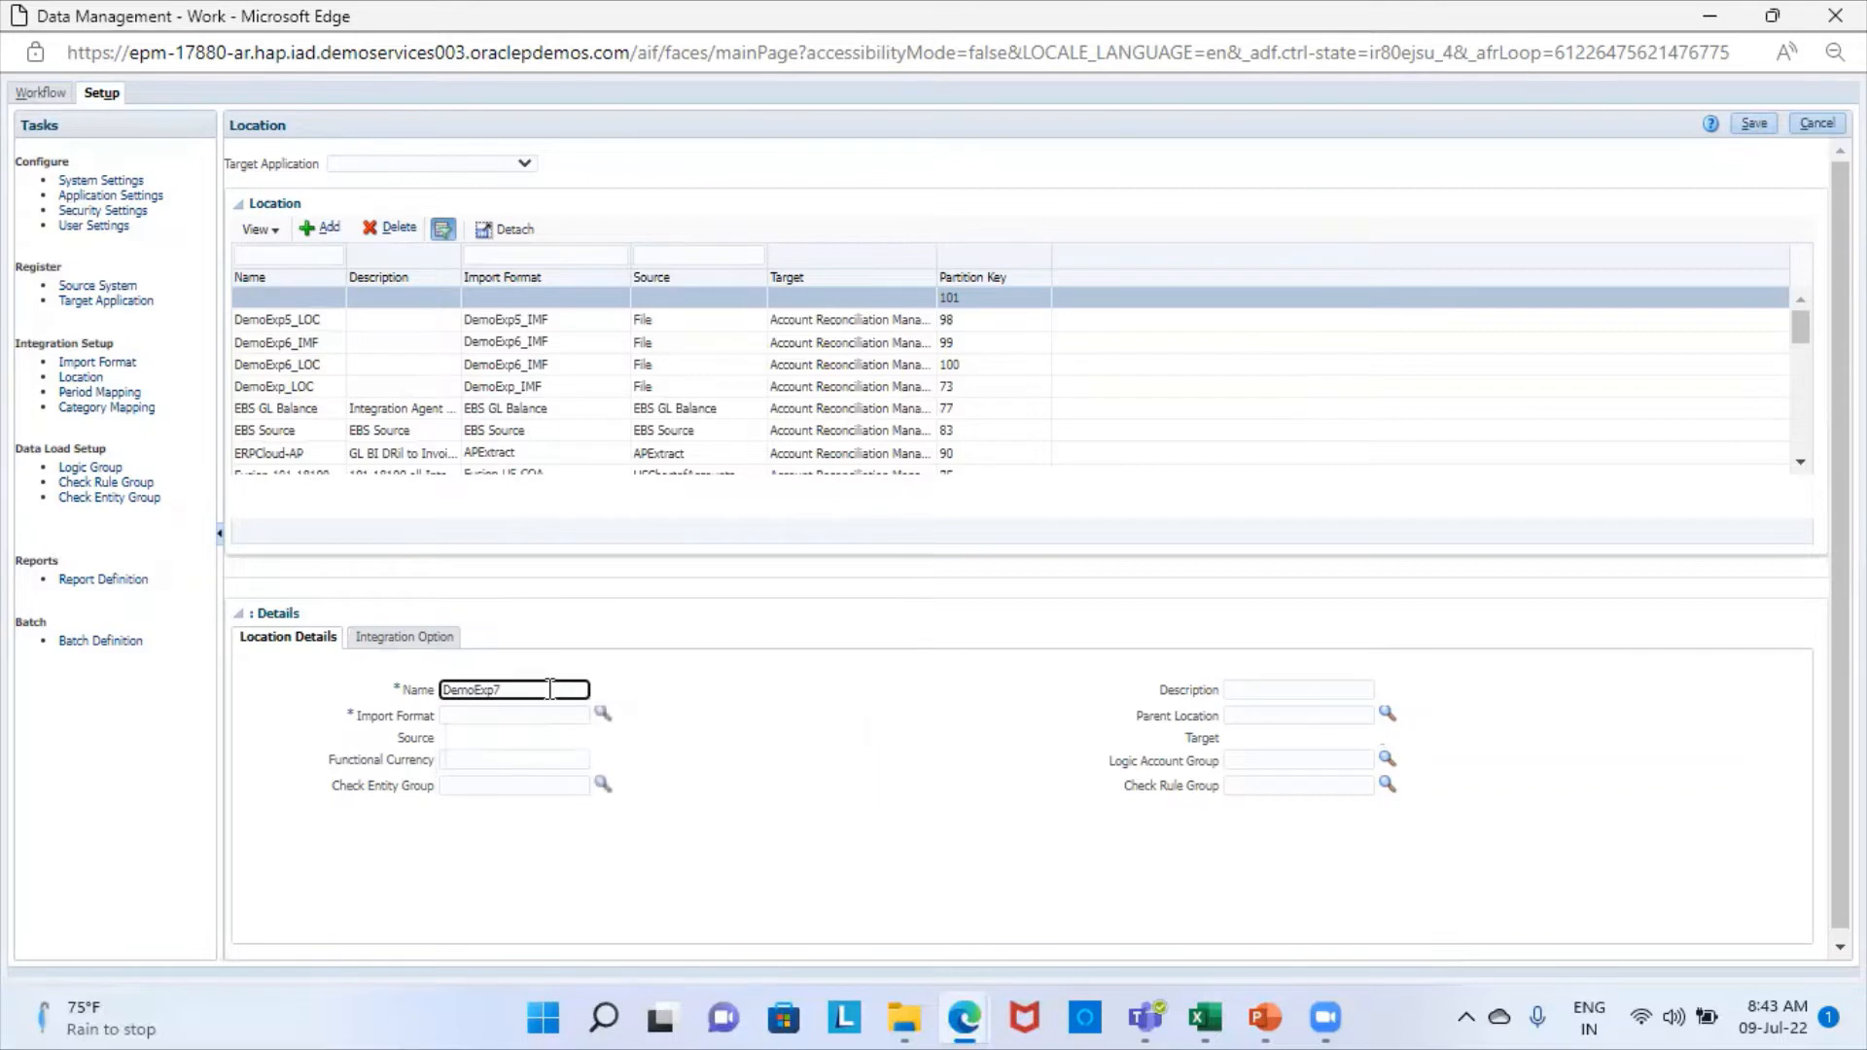
{"action": "type", "text": "_LOC"}
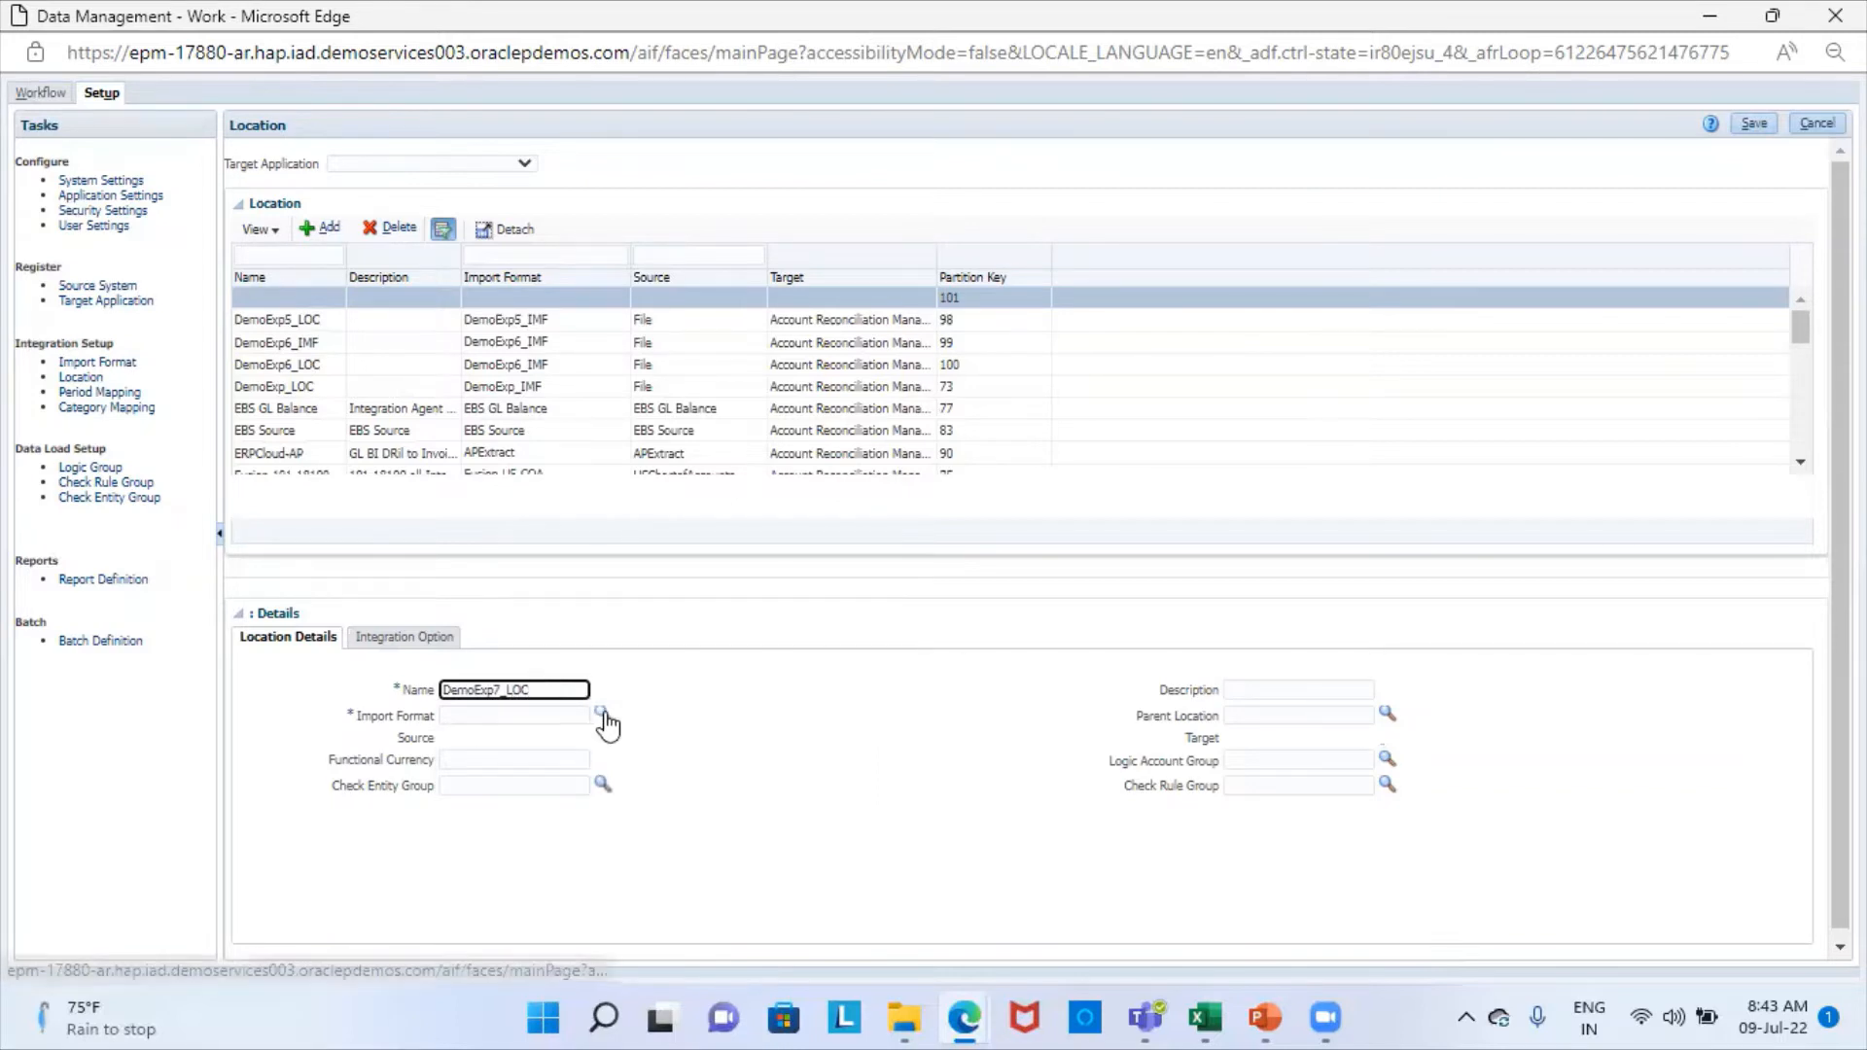
- Assign the DemoExp7_IMF import format to the new location and save the location
{"action": "left_click", "coordinate": [604, 715]}
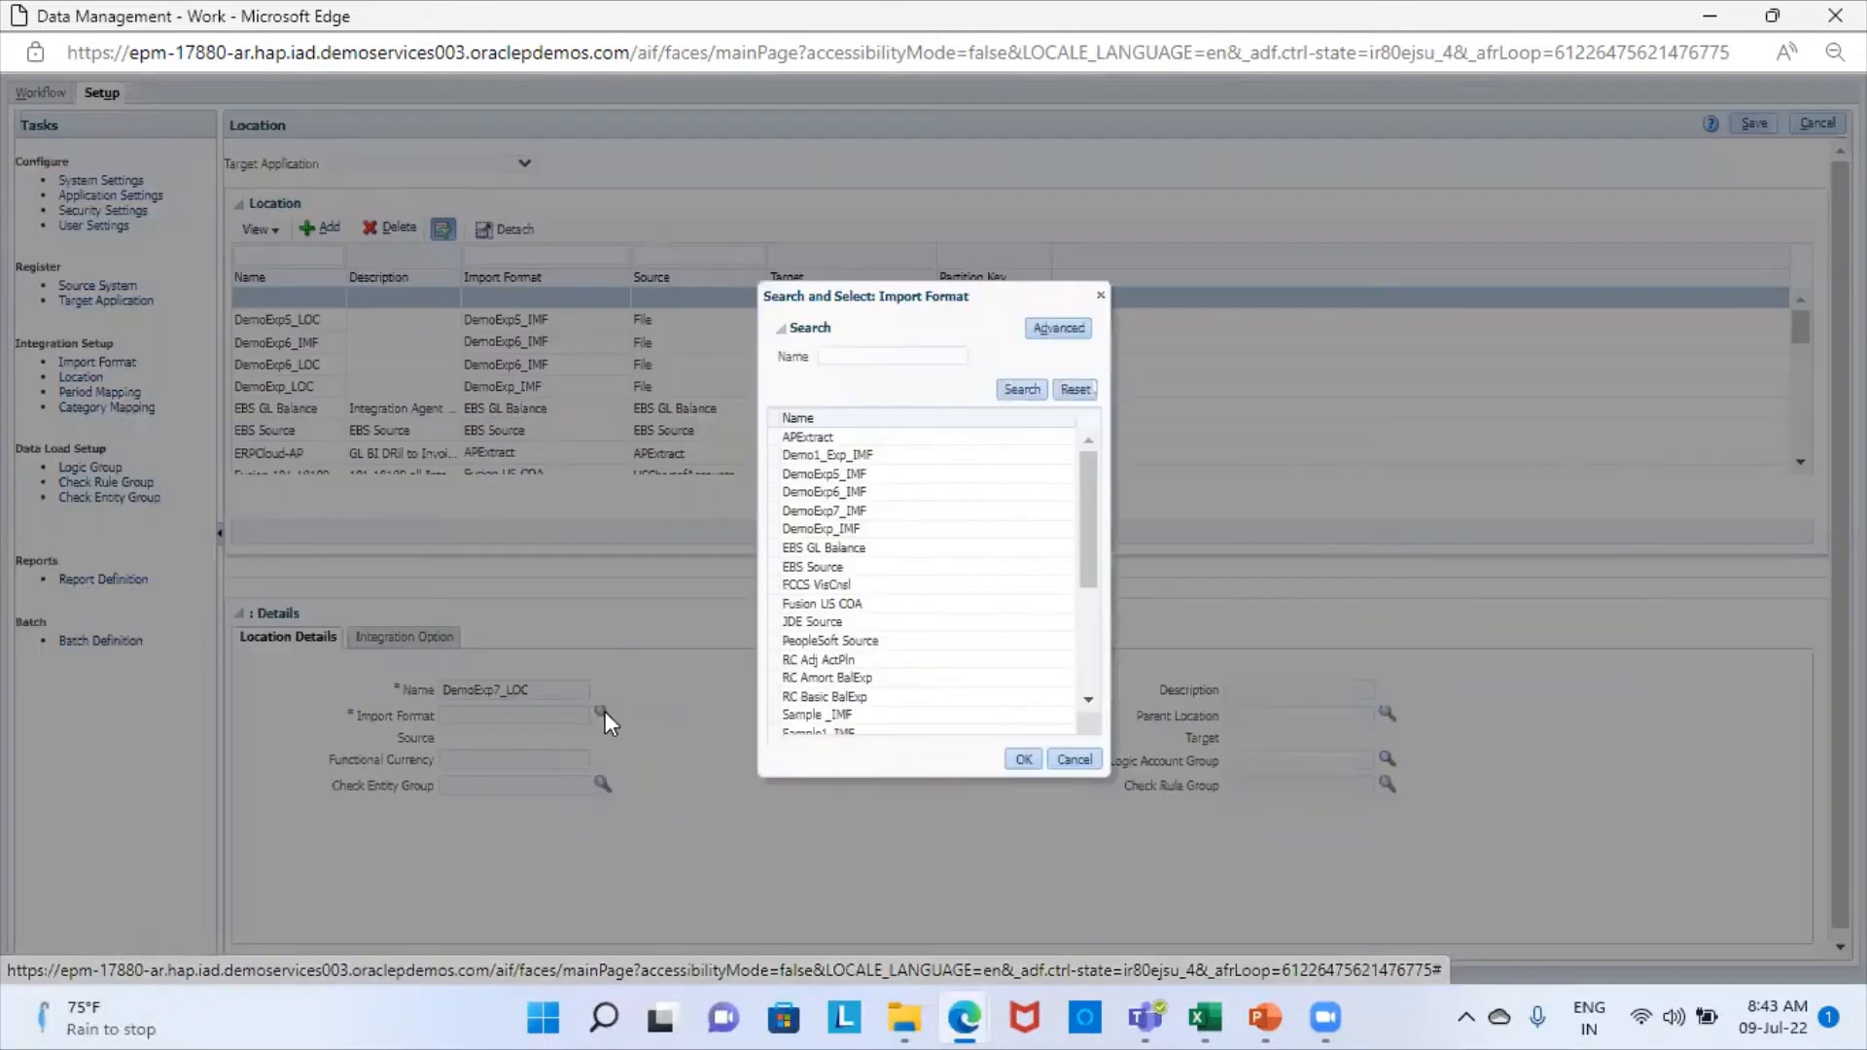
{"action": "left_click", "coordinate": [907, 509]}
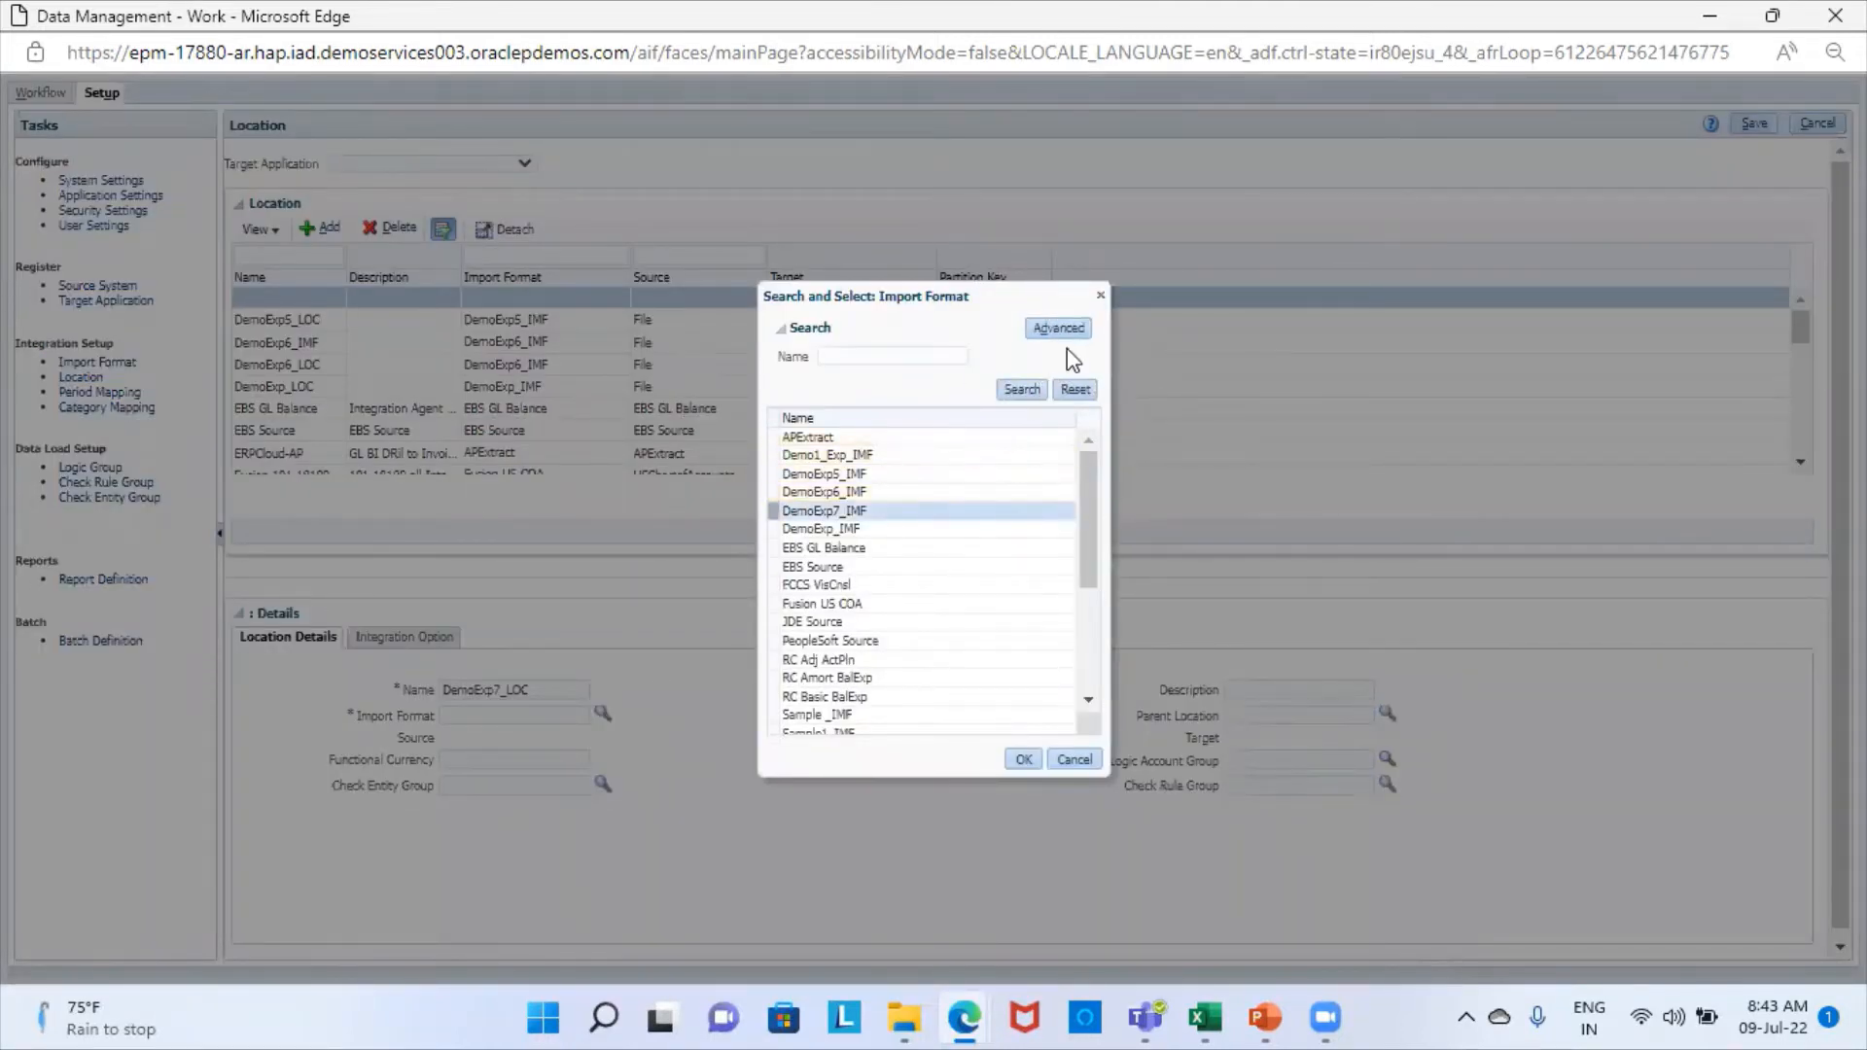
{"action": "left_click", "coordinate": [1021, 760]}
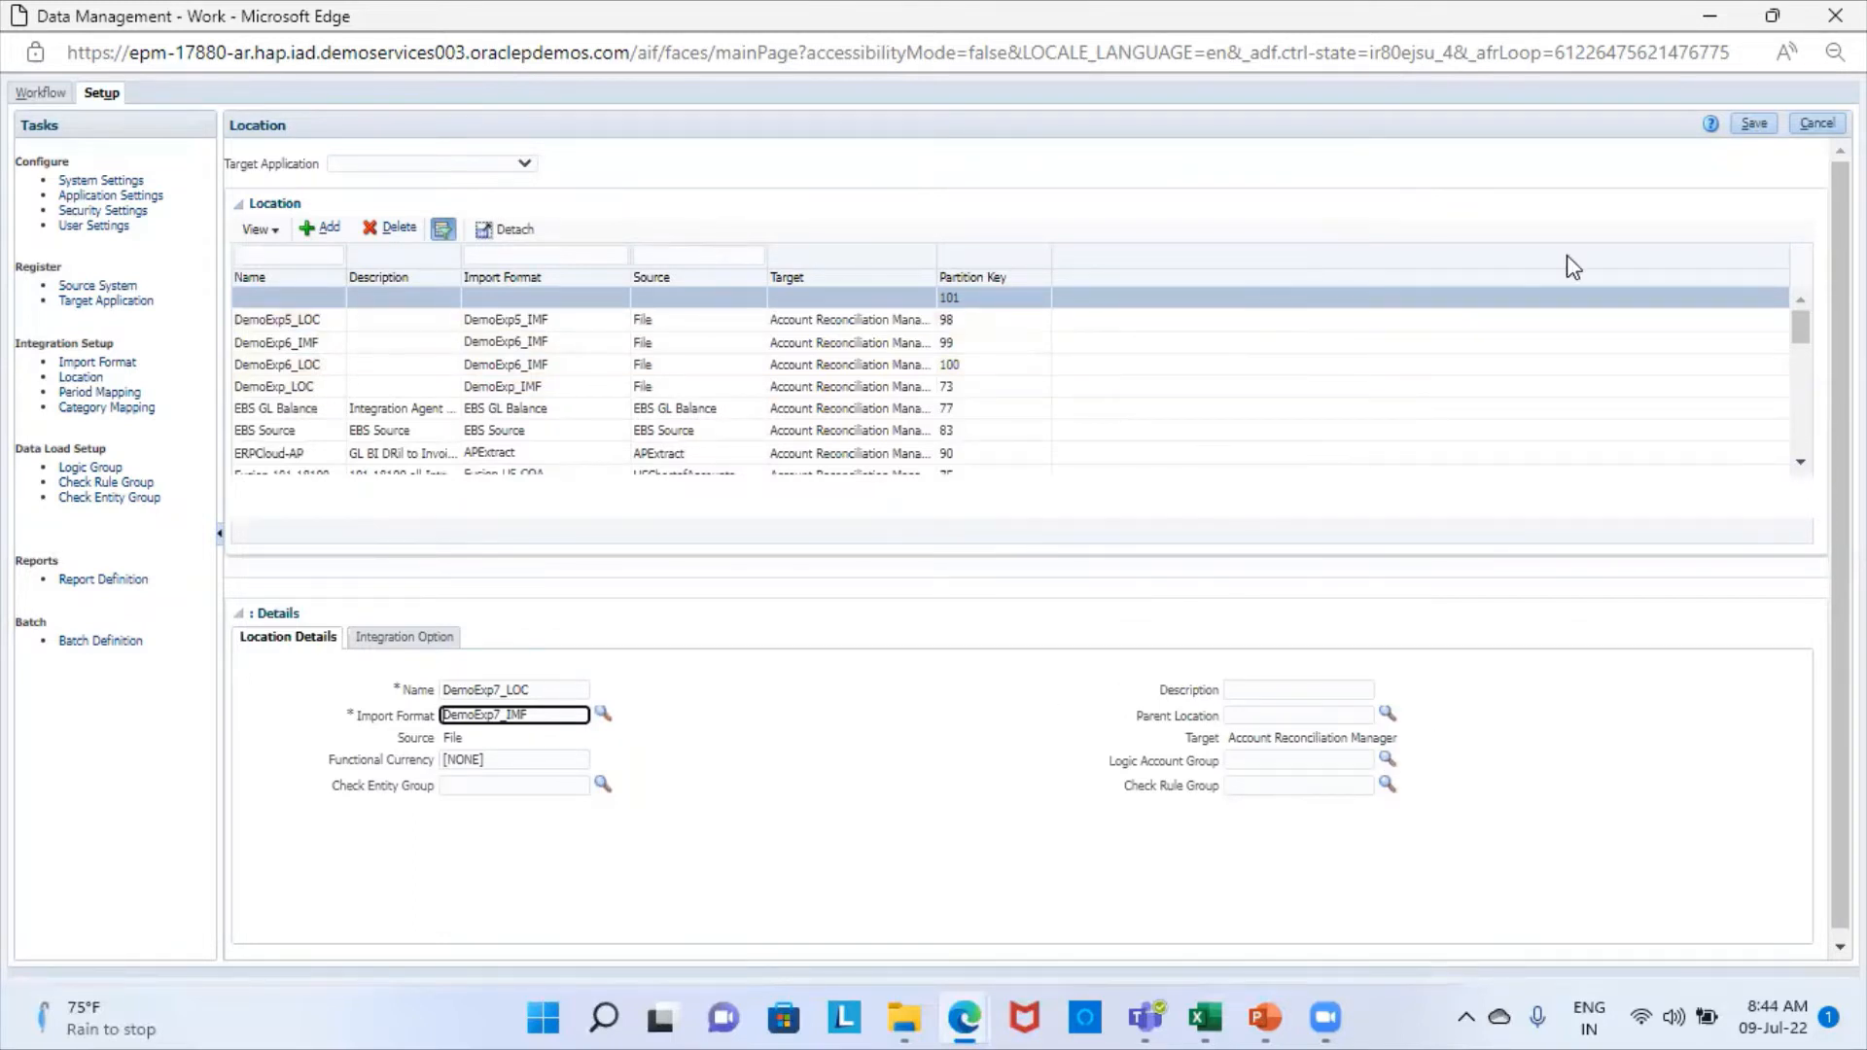
{"action": "left_click", "coordinate": [1755, 128]}
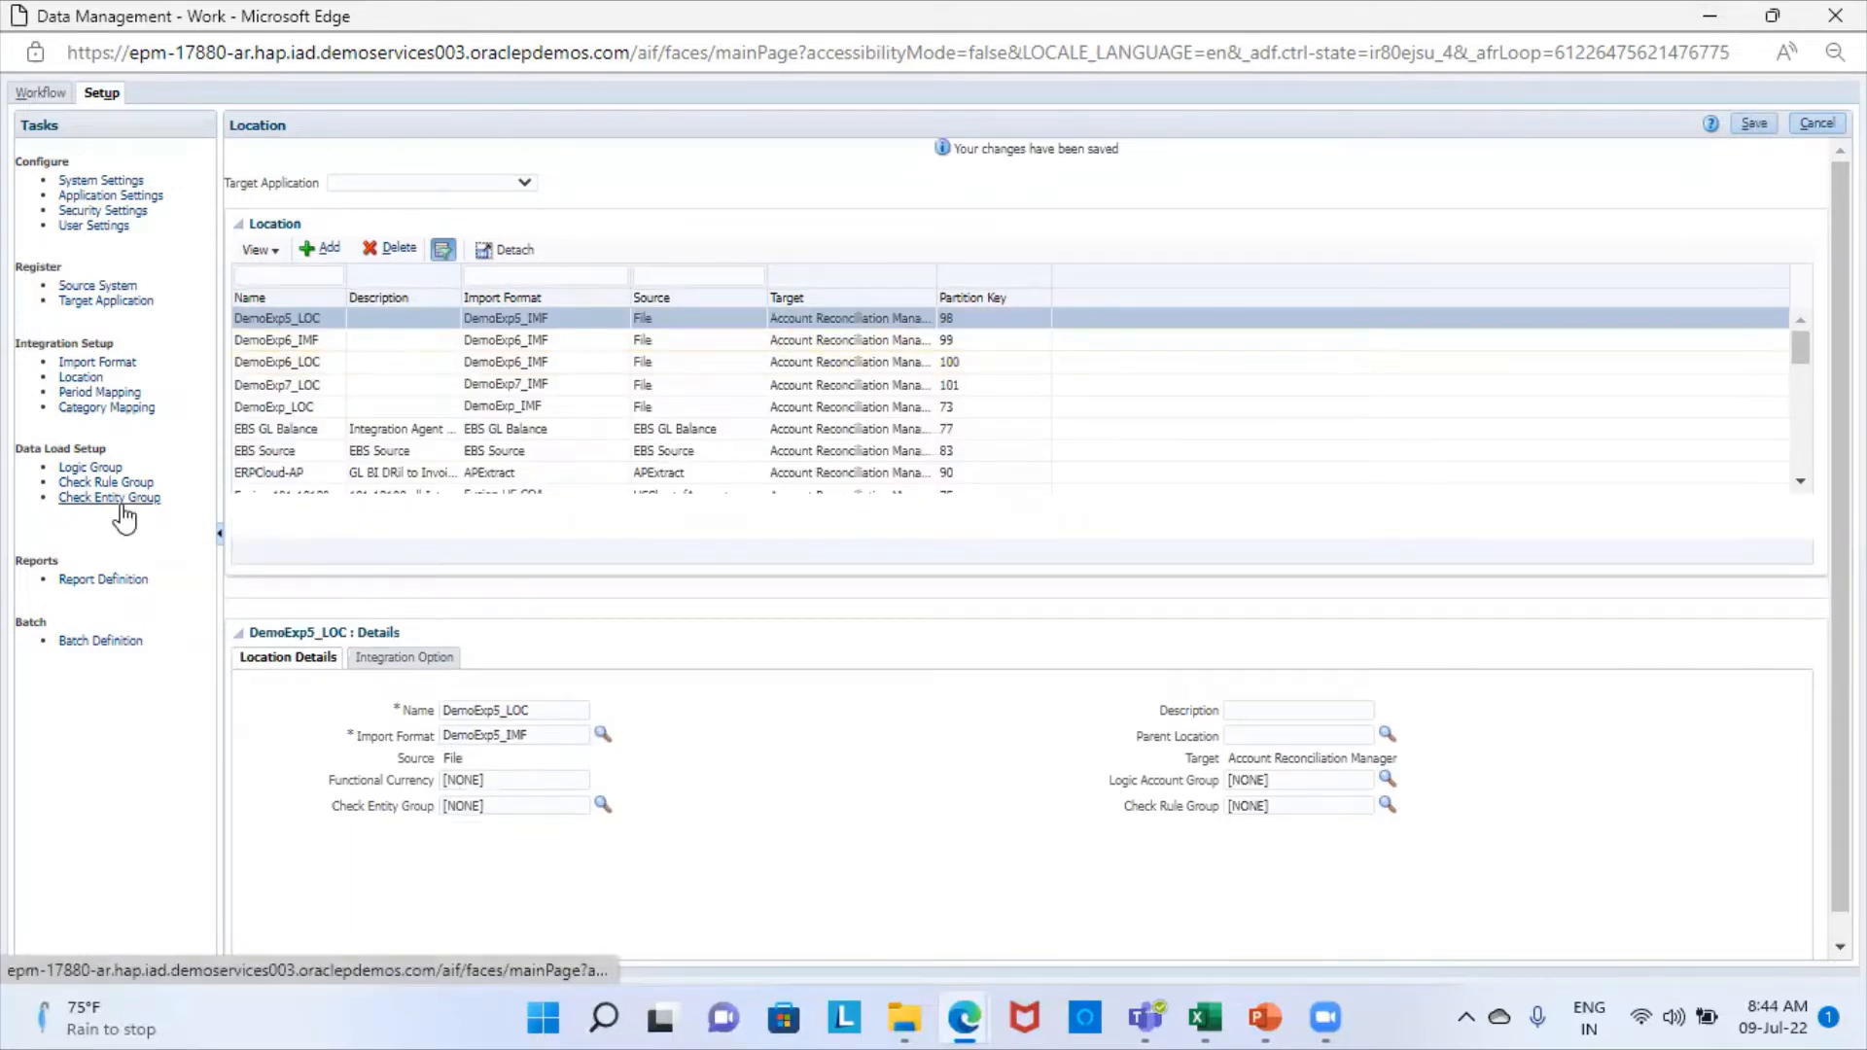
- Review and save the global period mappings, and try to save the global category mappings
{"action": "left_click", "coordinate": [122, 393]}
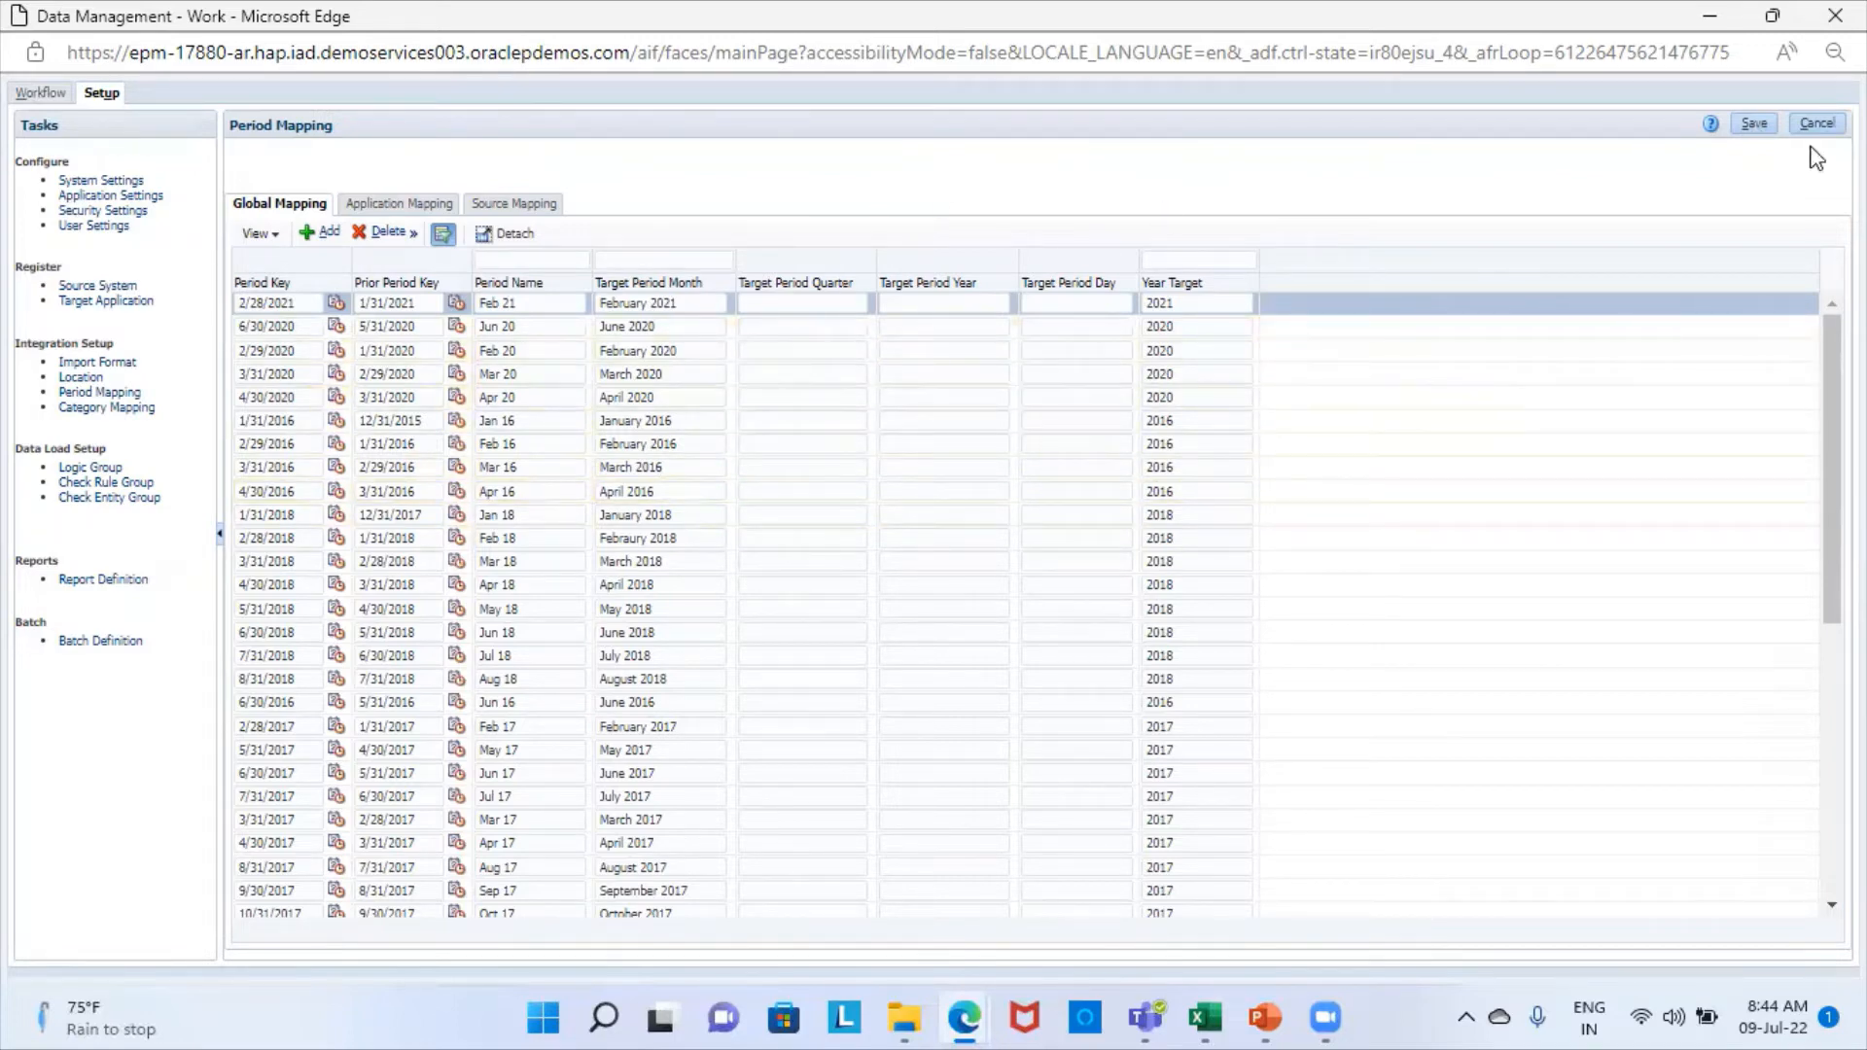
{"action": "left_click", "coordinate": [1759, 125]}
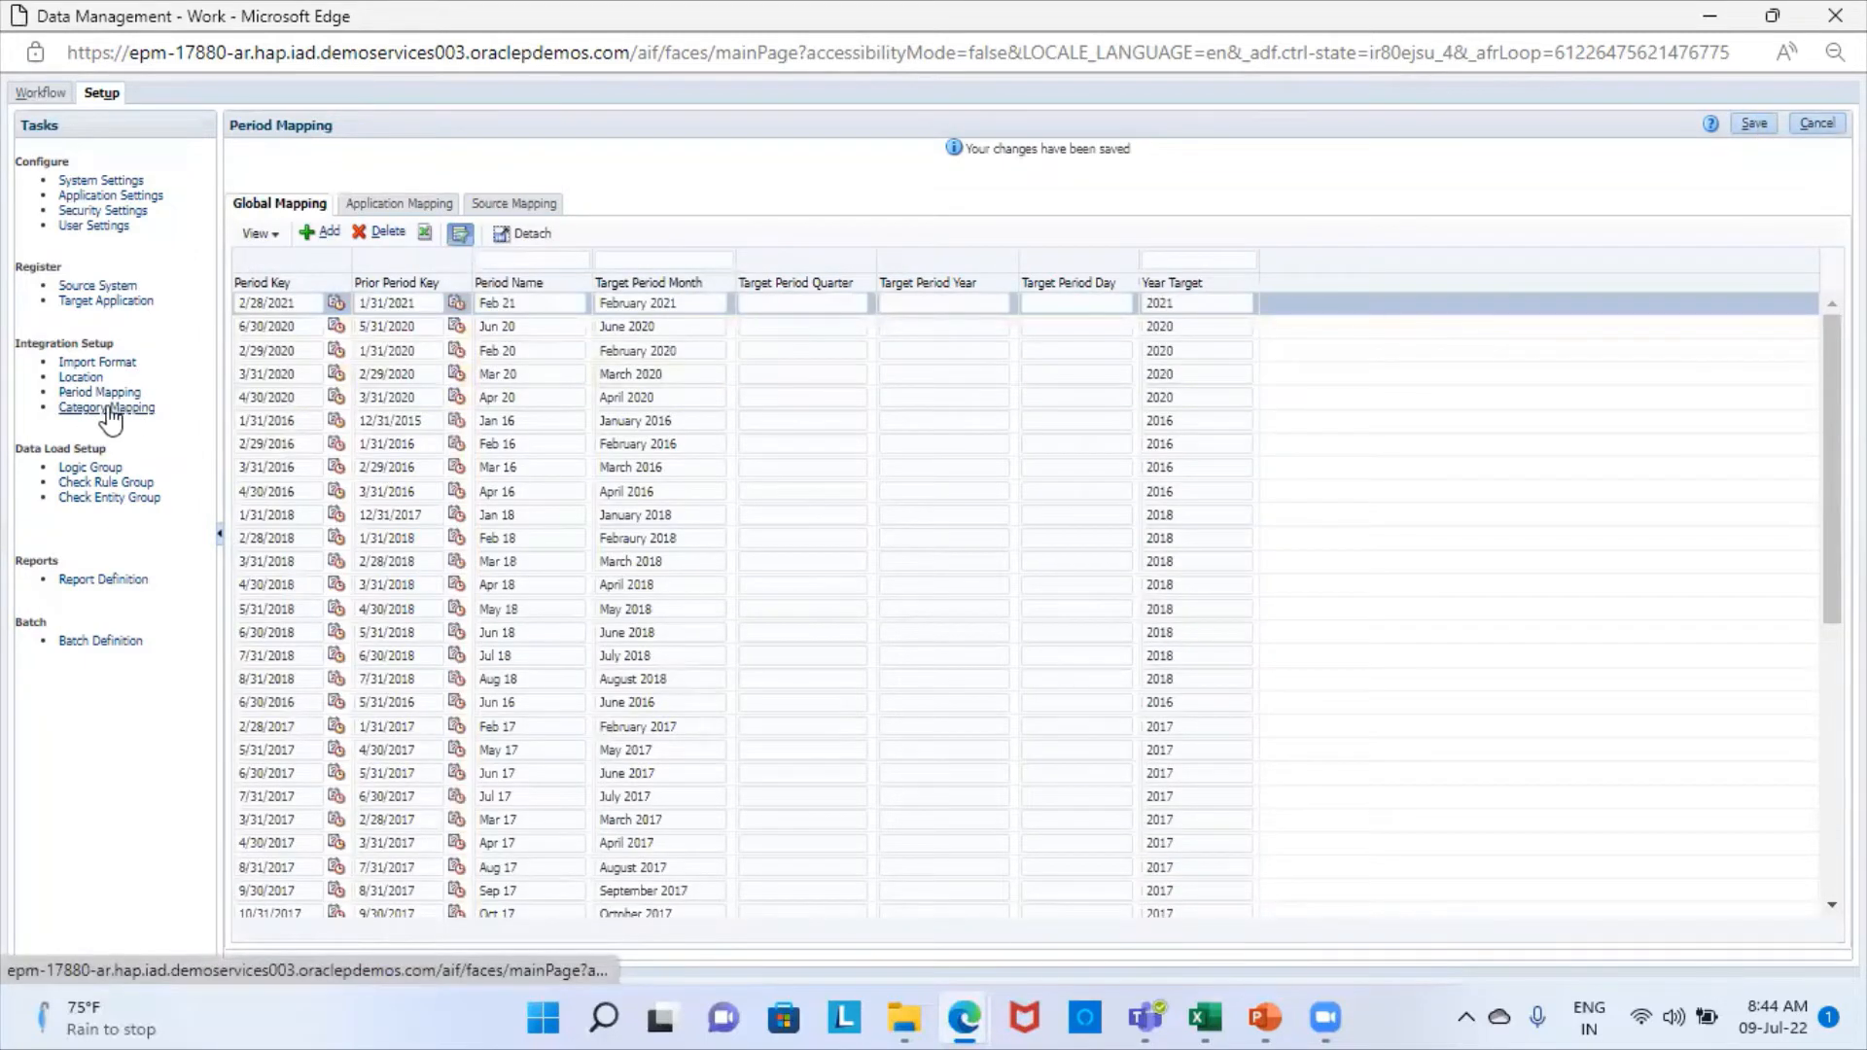
{"action": "left_click", "coordinate": [107, 409]}
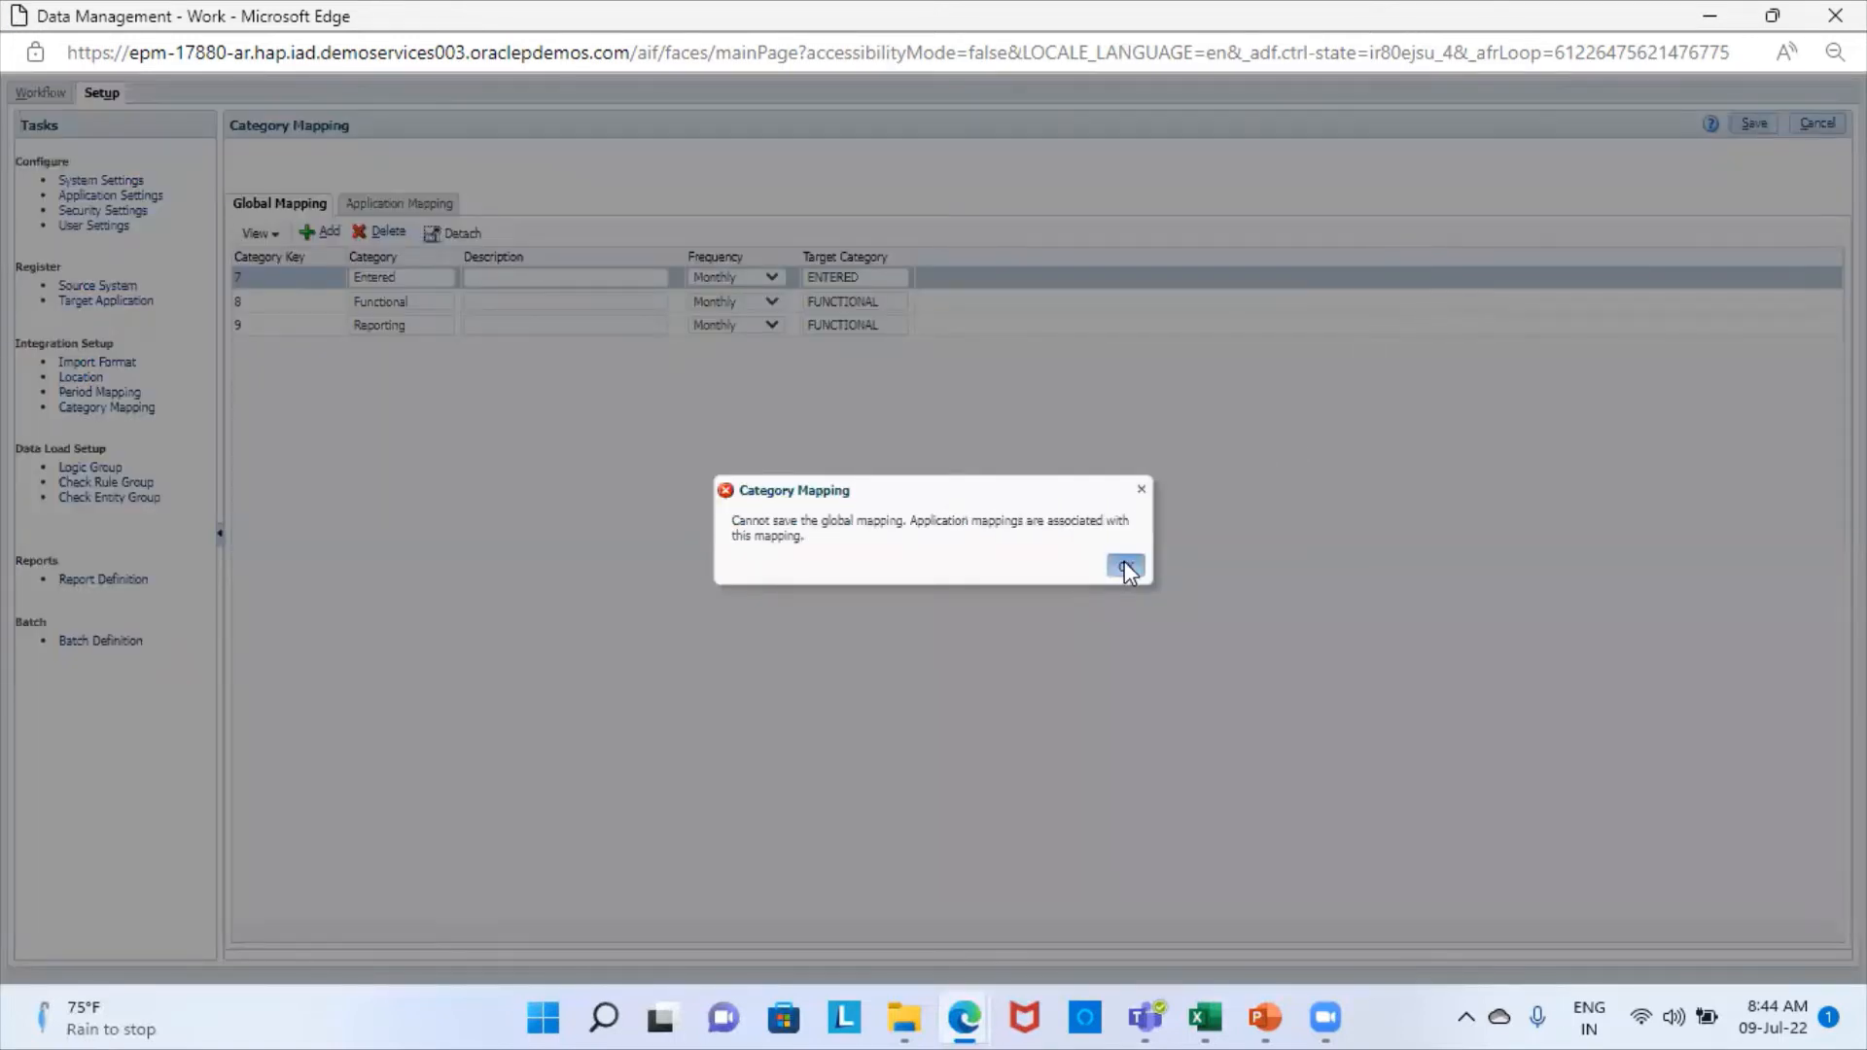
{"action": "left_click", "coordinate": [1125, 564]}
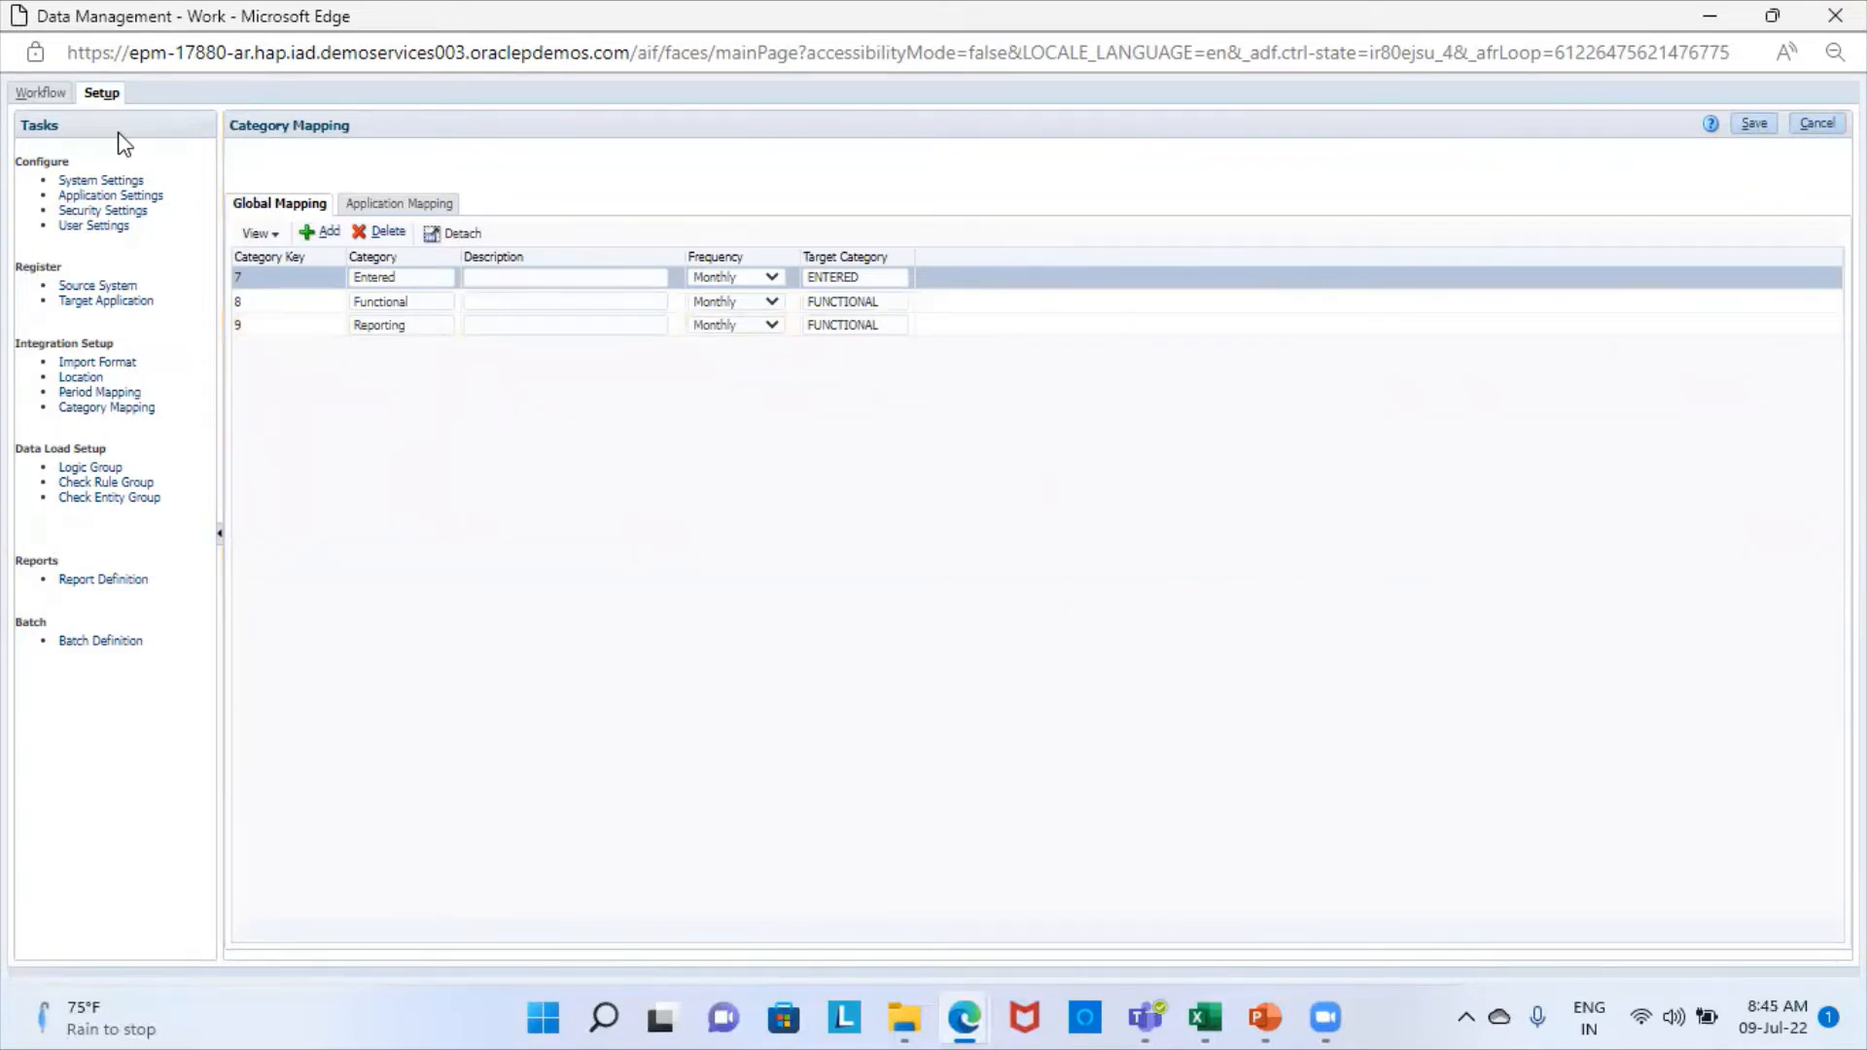
- Open the workflow's data load mappings for the Account dimension
{"action": "left_click", "coordinate": [51, 100]}
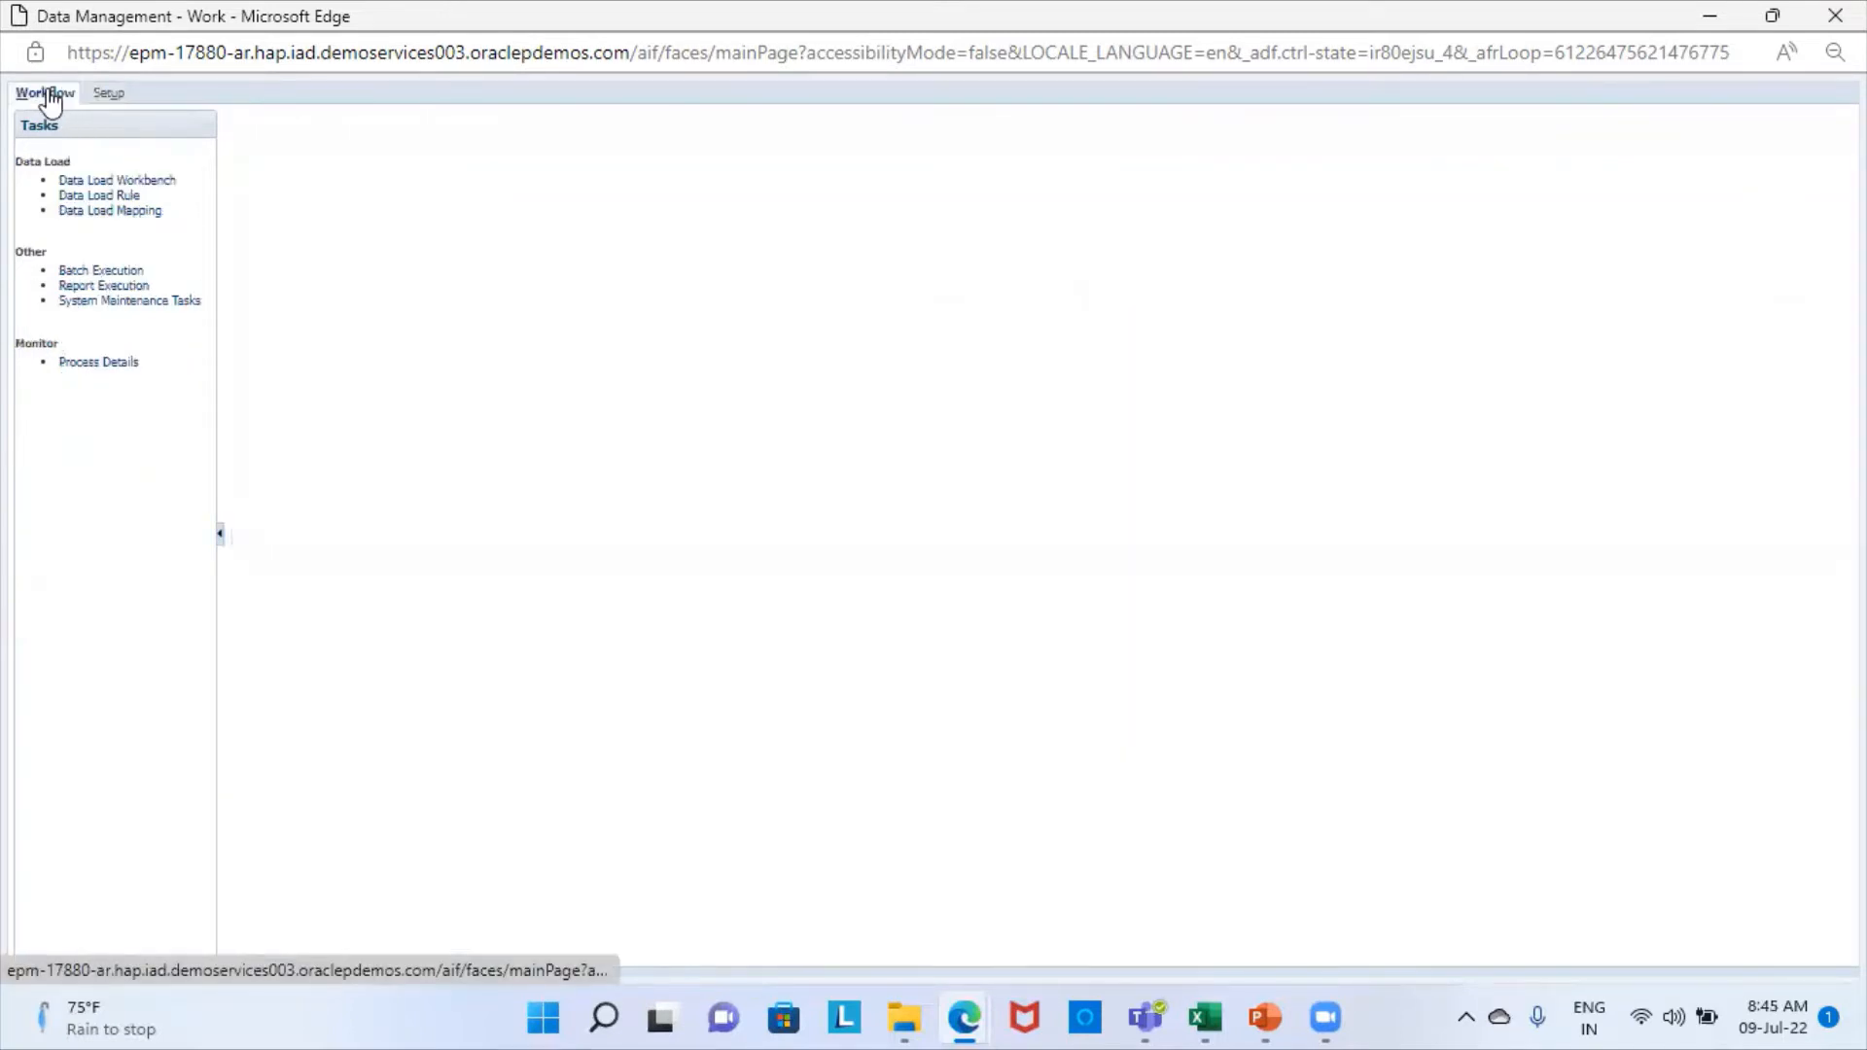
{"action": "left_click", "coordinate": [139, 212]}
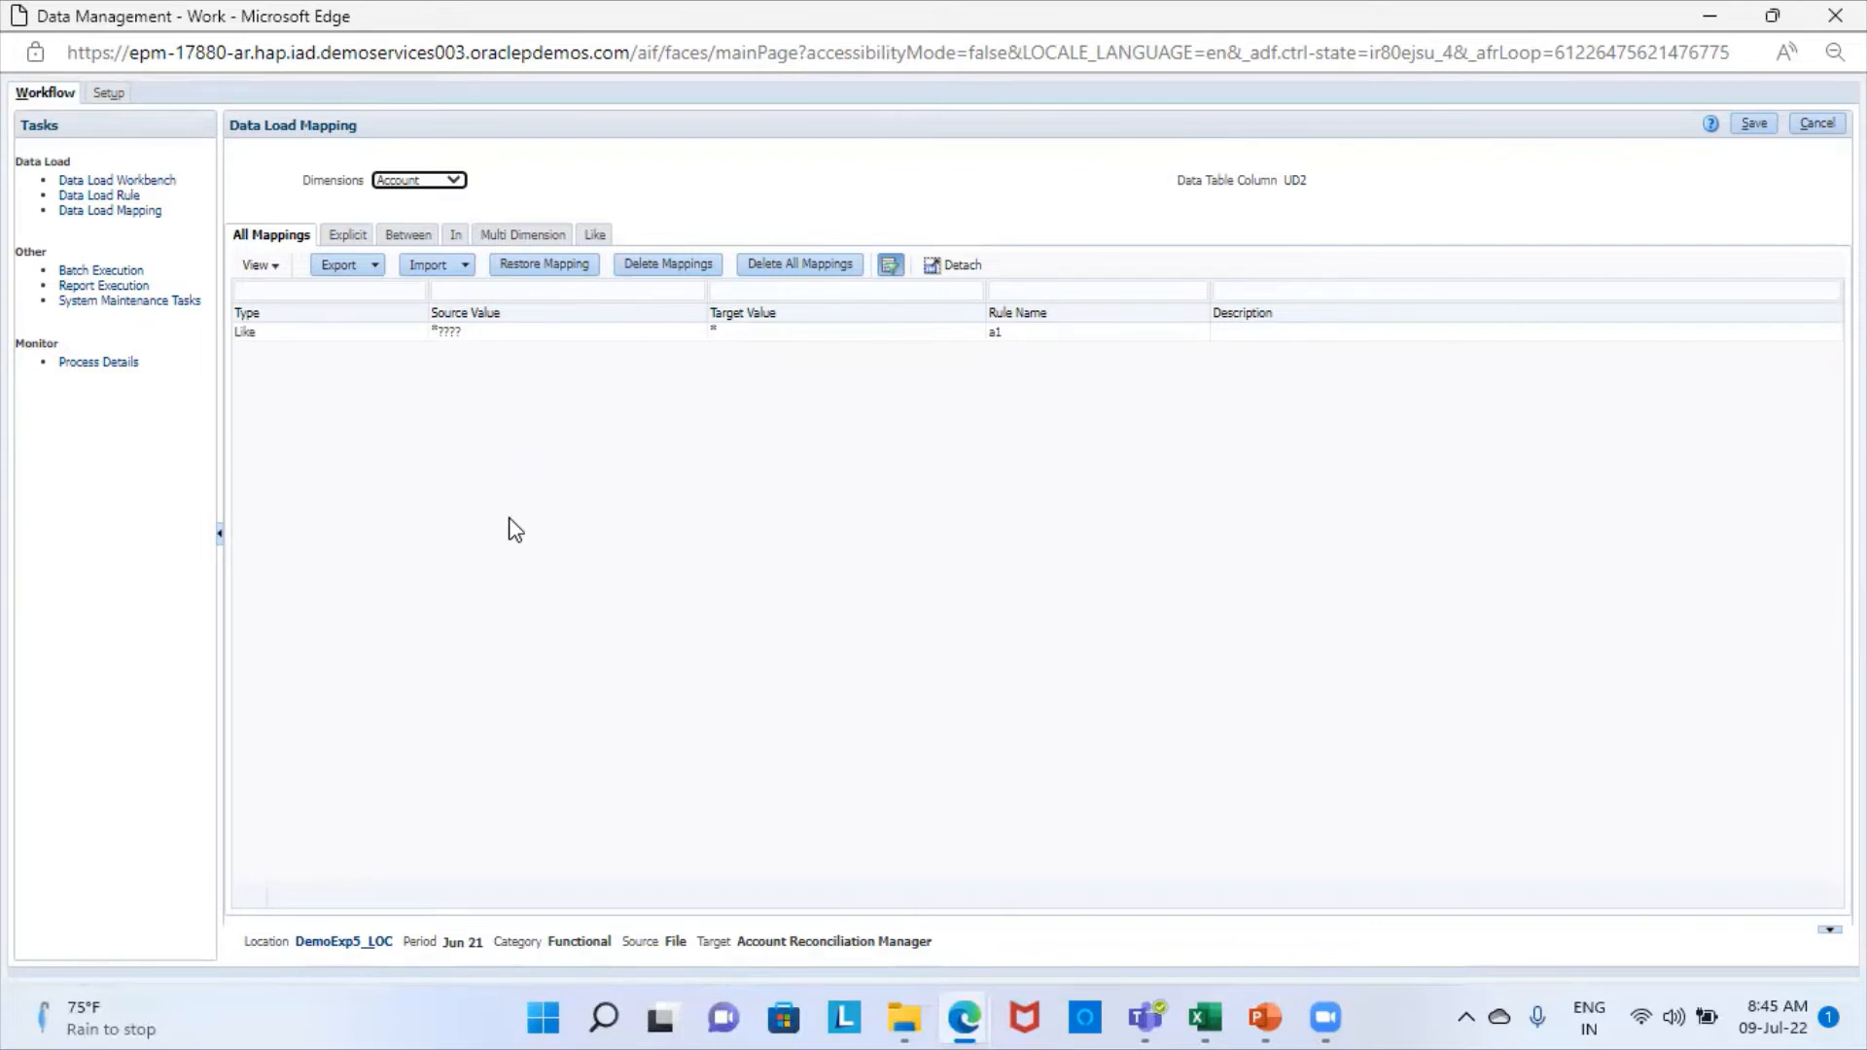
- Show the Like mappings and choose DemoExp7_LOC as the location in the point of view
{"action": "left_click", "coordinate": [597, 236]}
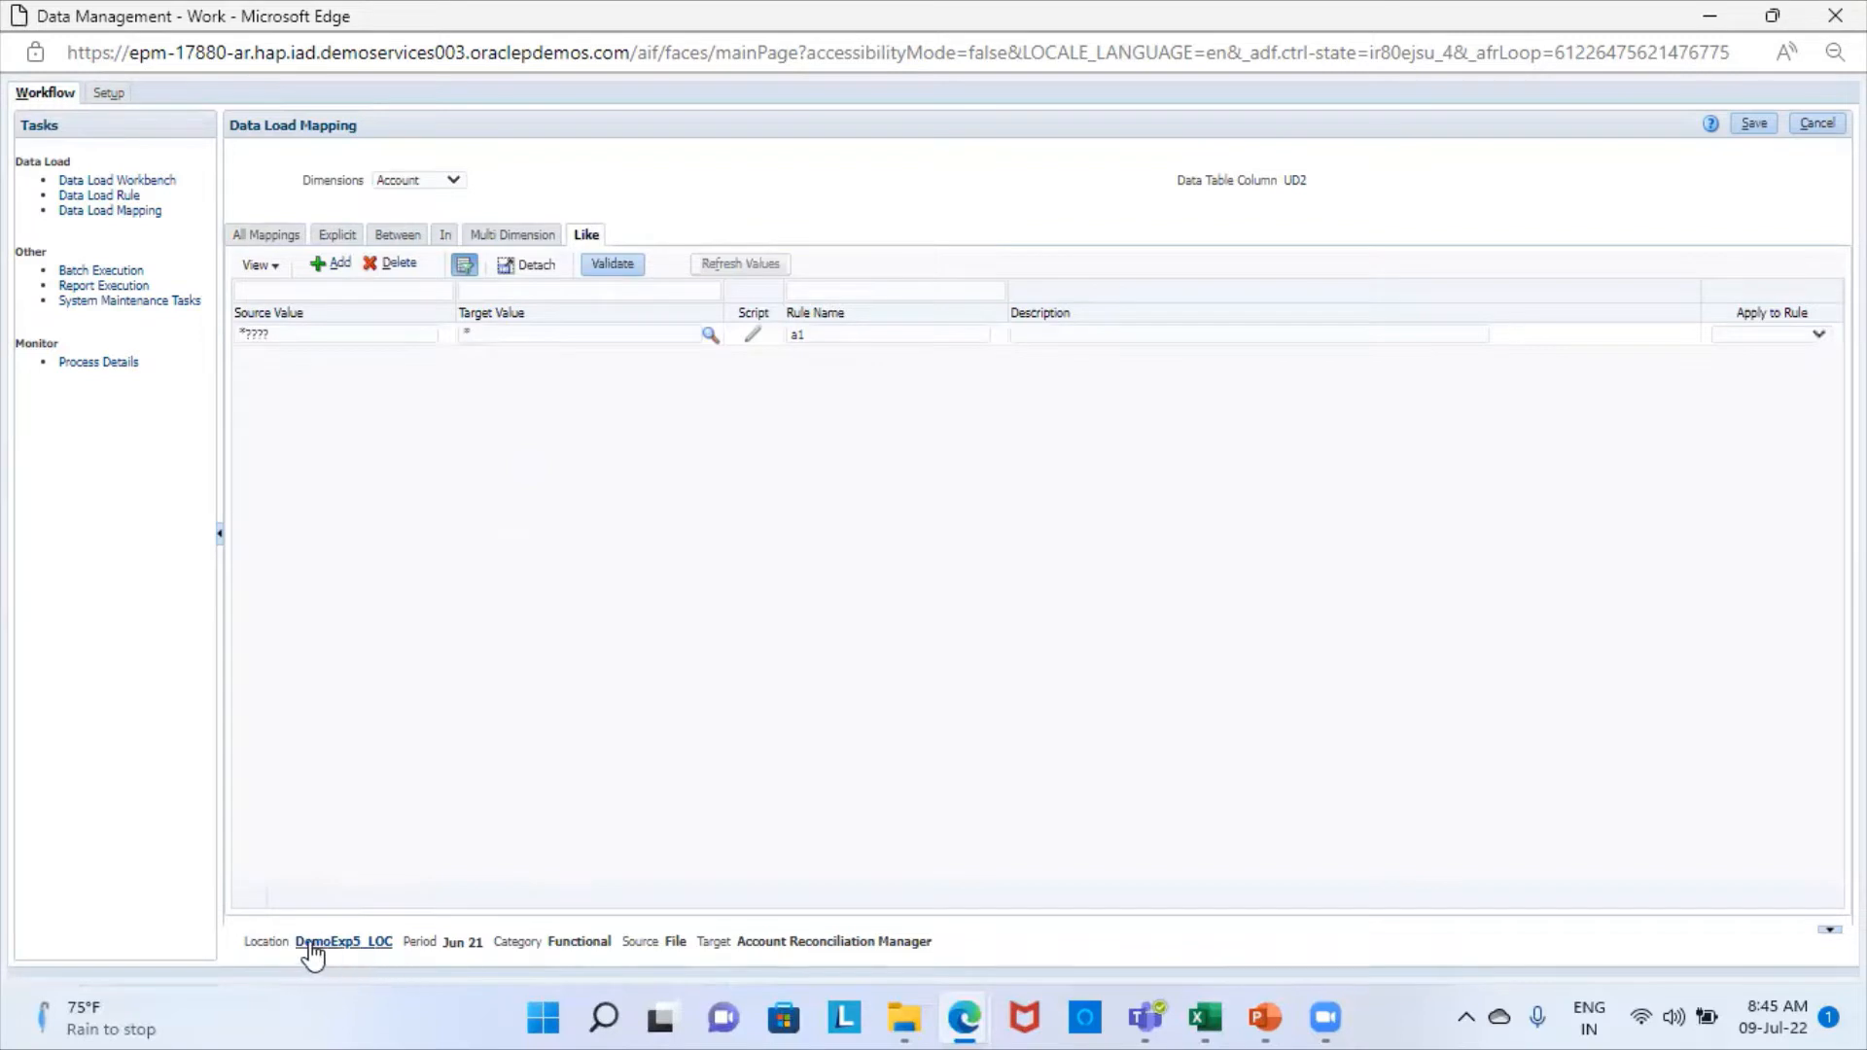
{"action": "left_click", "coordinate": [362, 943]}
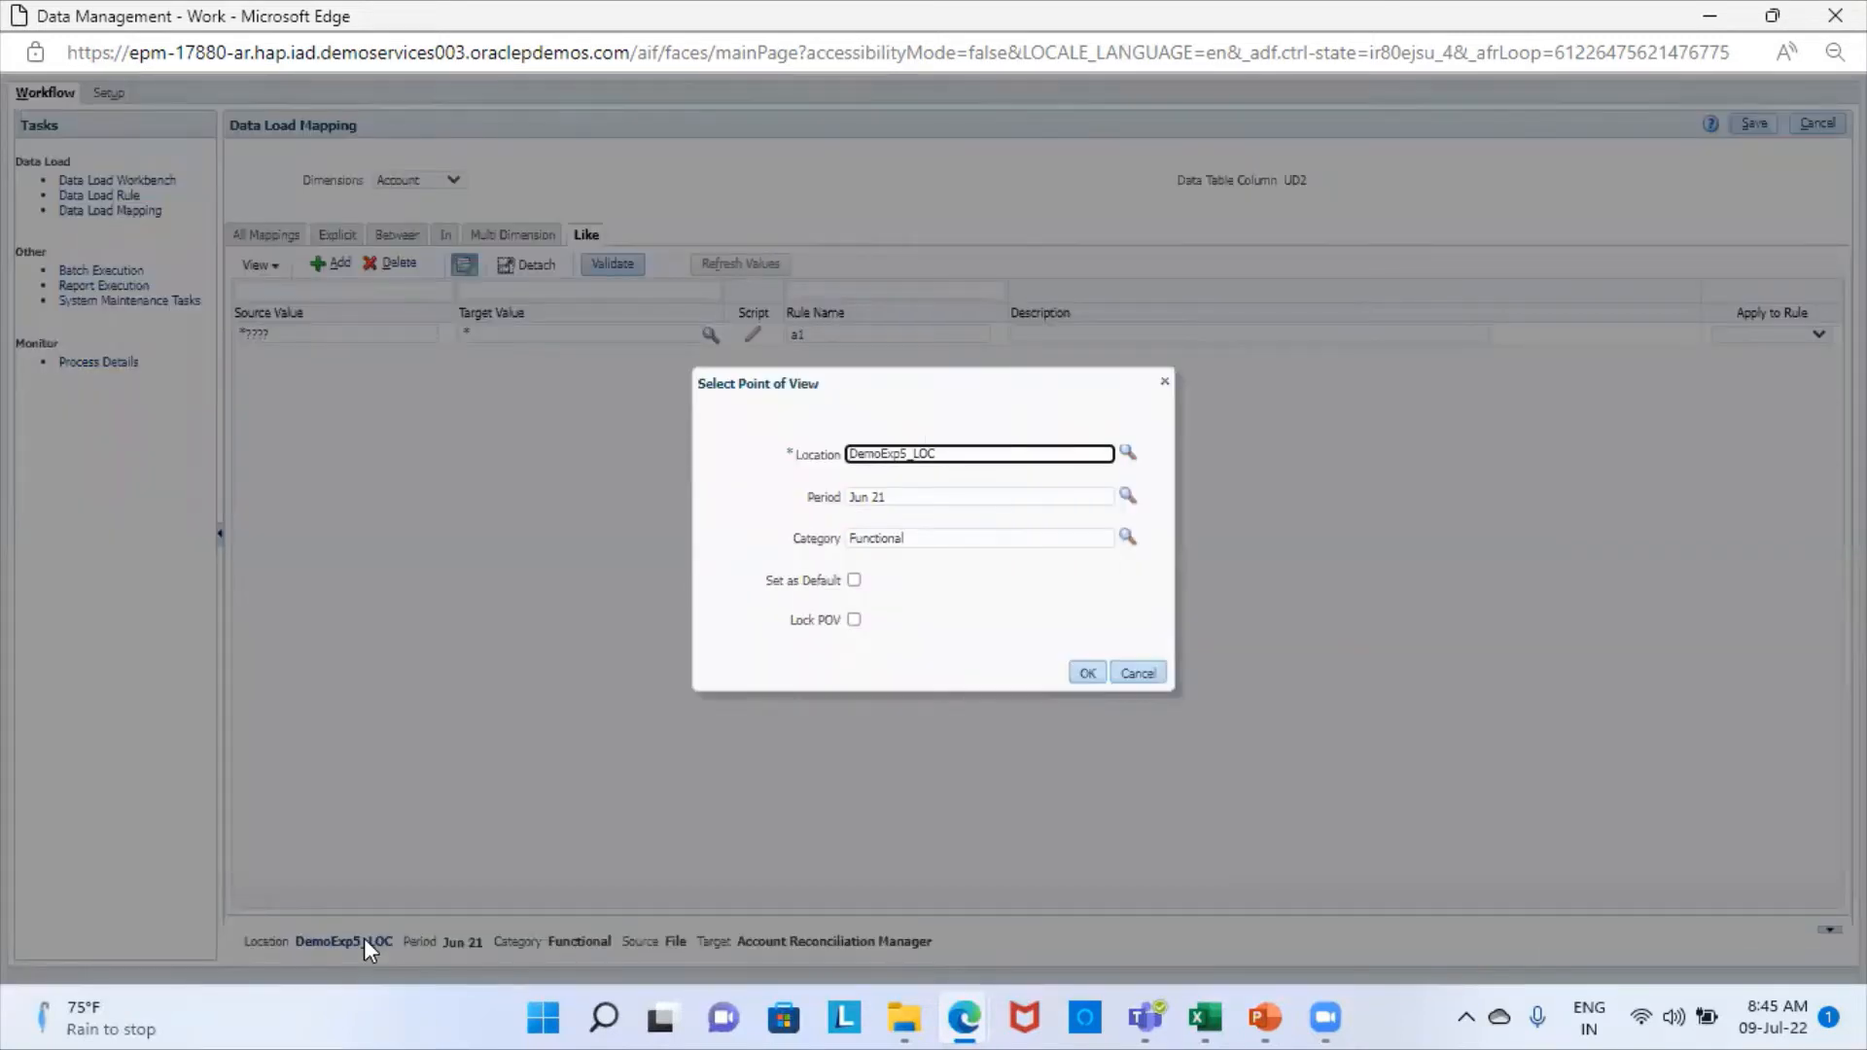
{"action": "left_click", "coordinate": [1128, 450]}
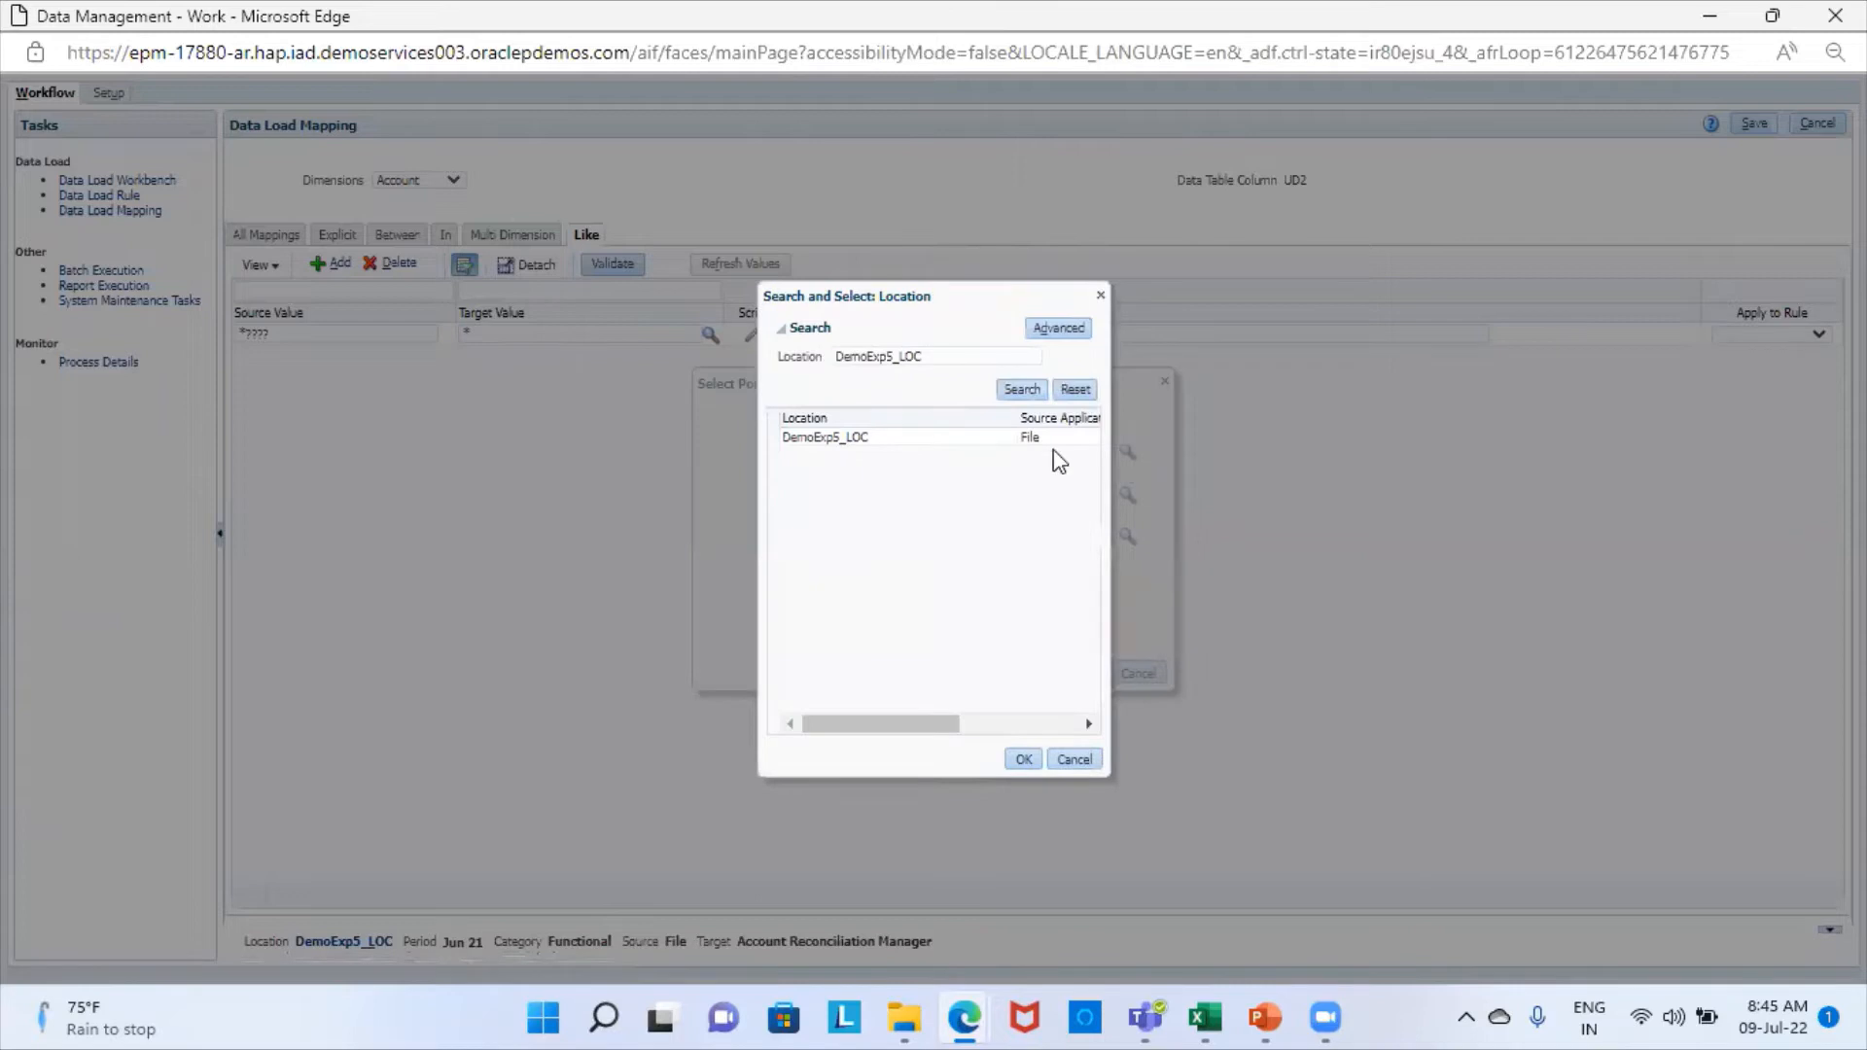
{"action": "left_click", "coordinate": [1019, 387]}
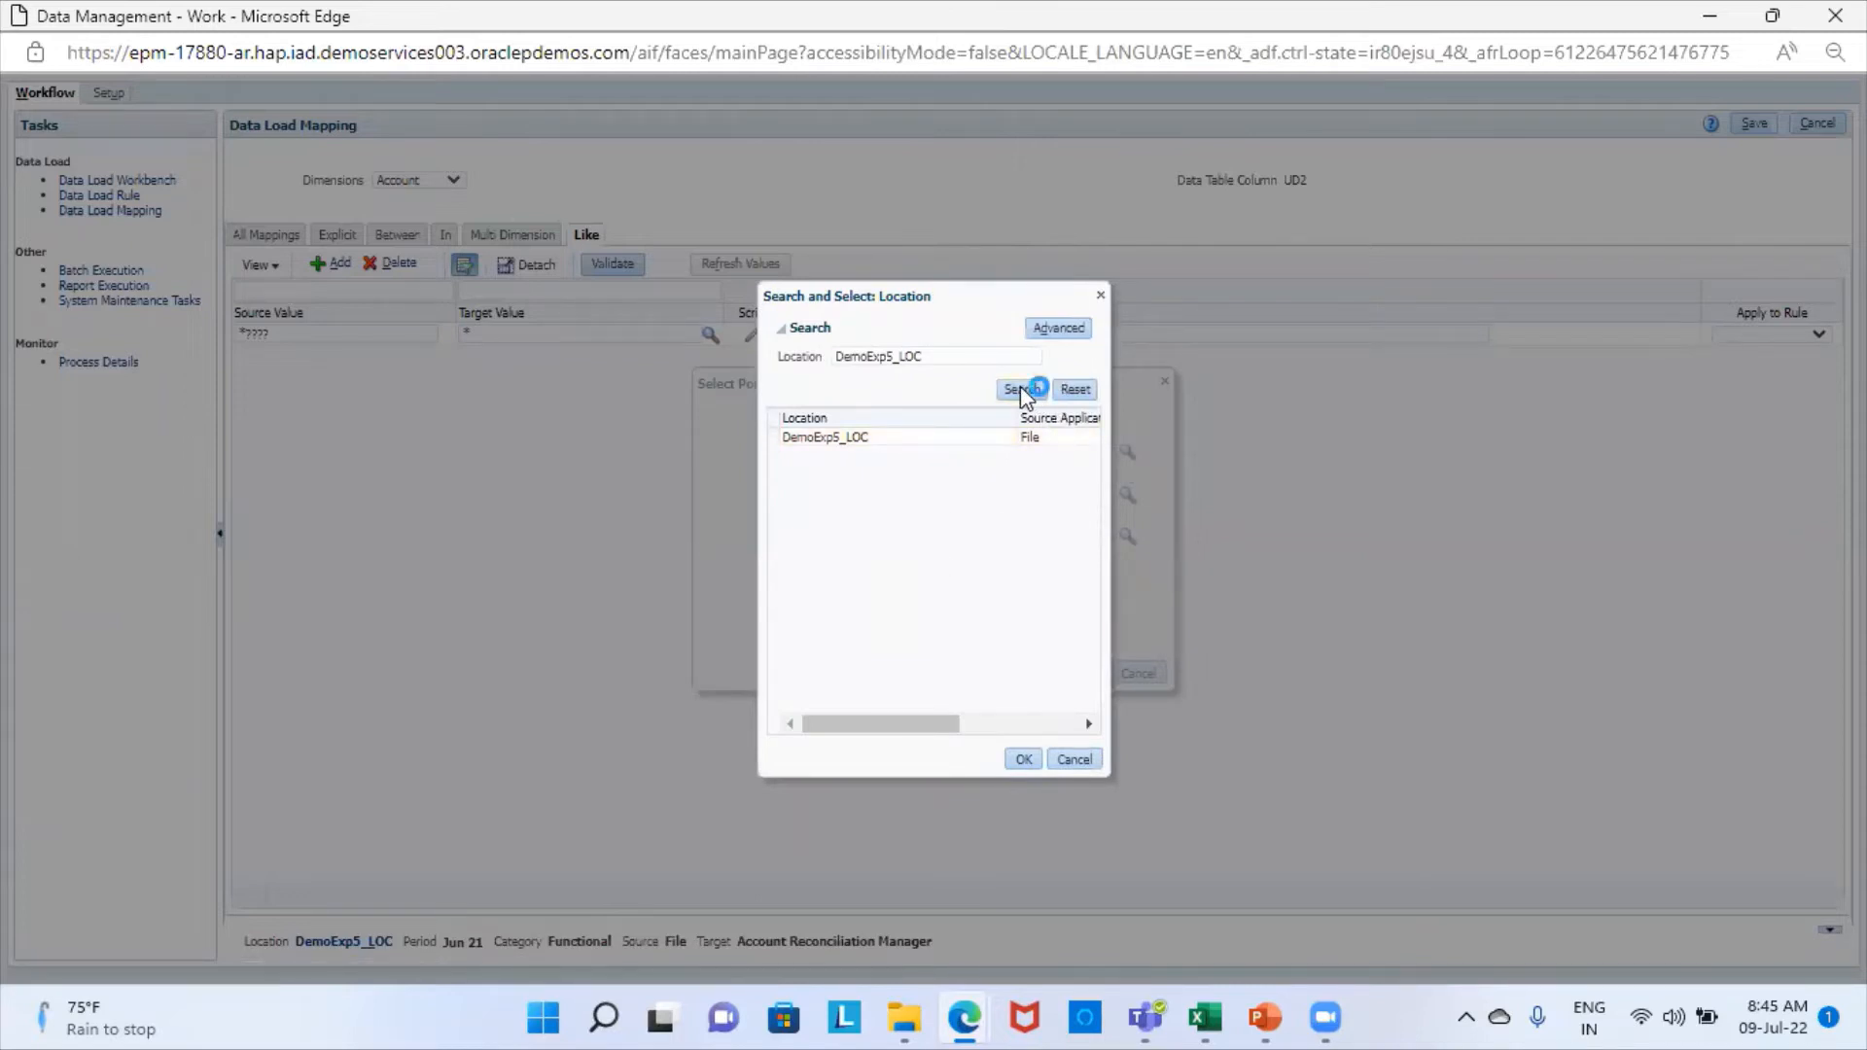
{"action": "left_click", "coordinate": [1080, 390]}
{"action": "left_click", "coordinate": [1019, 388]}
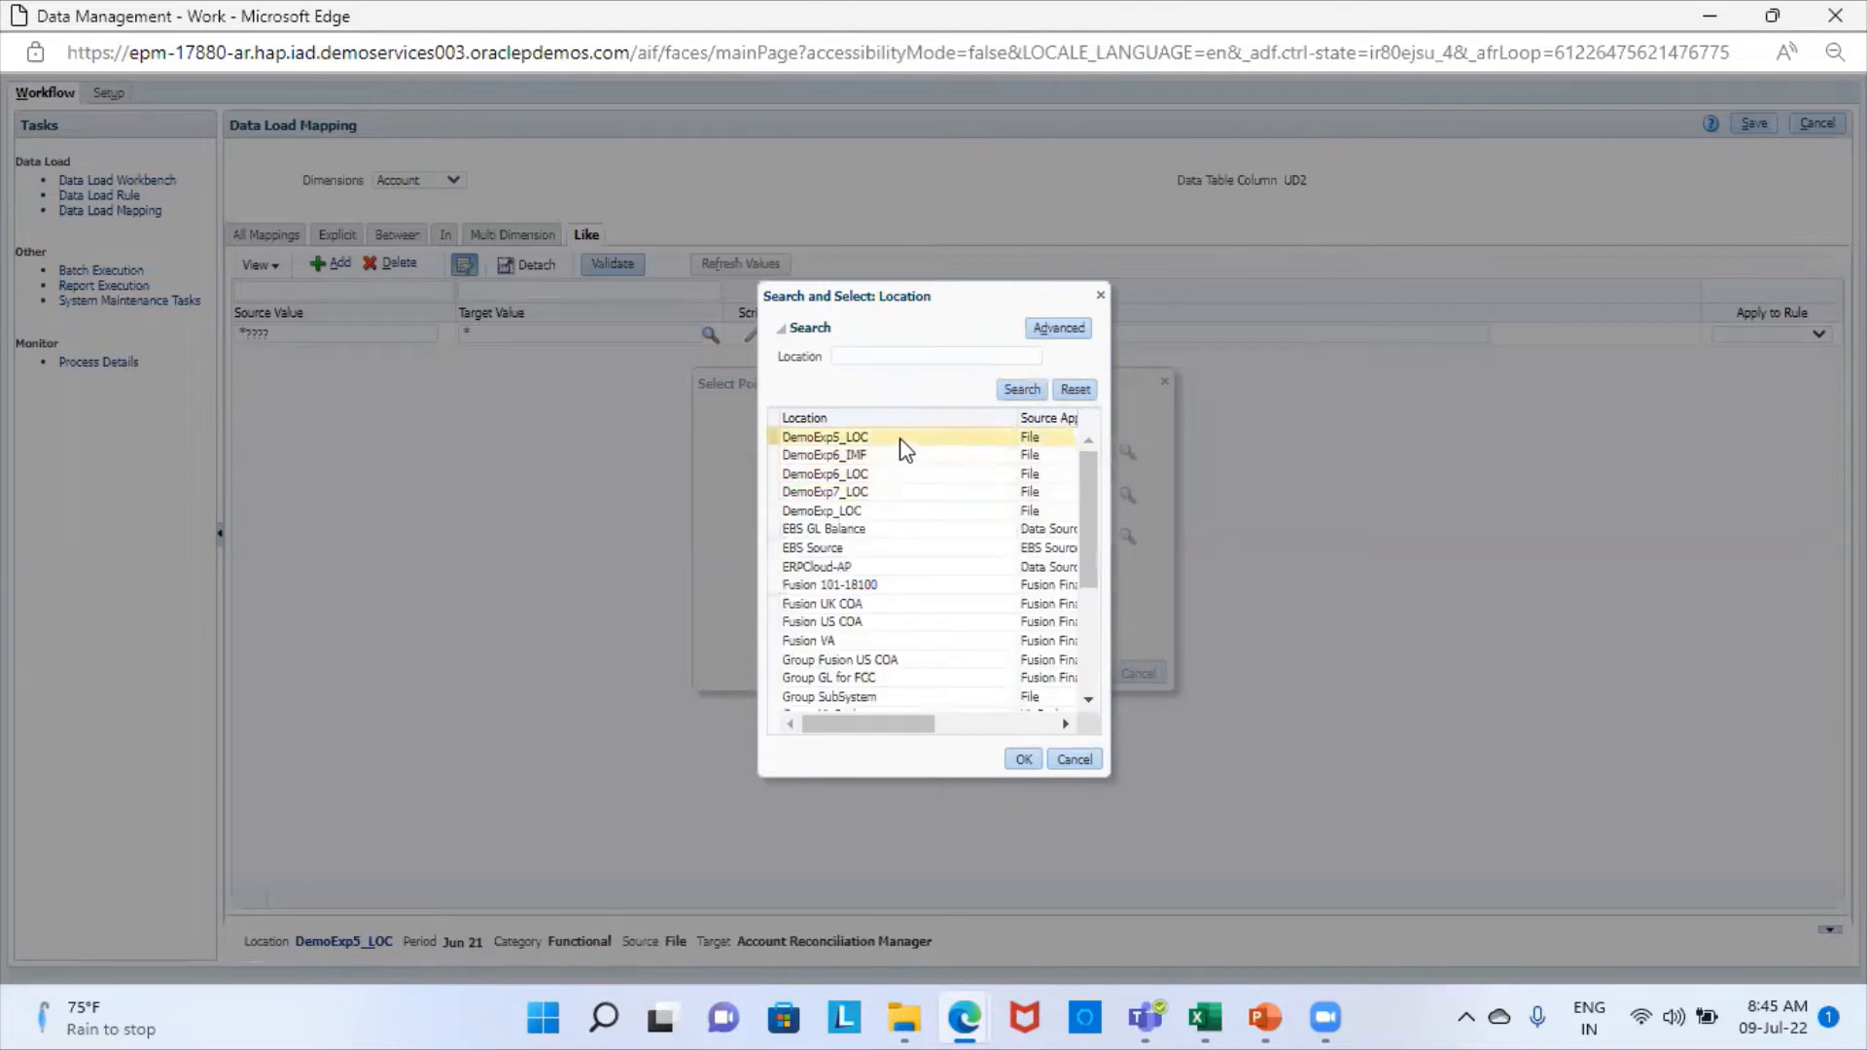
{"action": "left_click", "coordinate": [878, 499]}
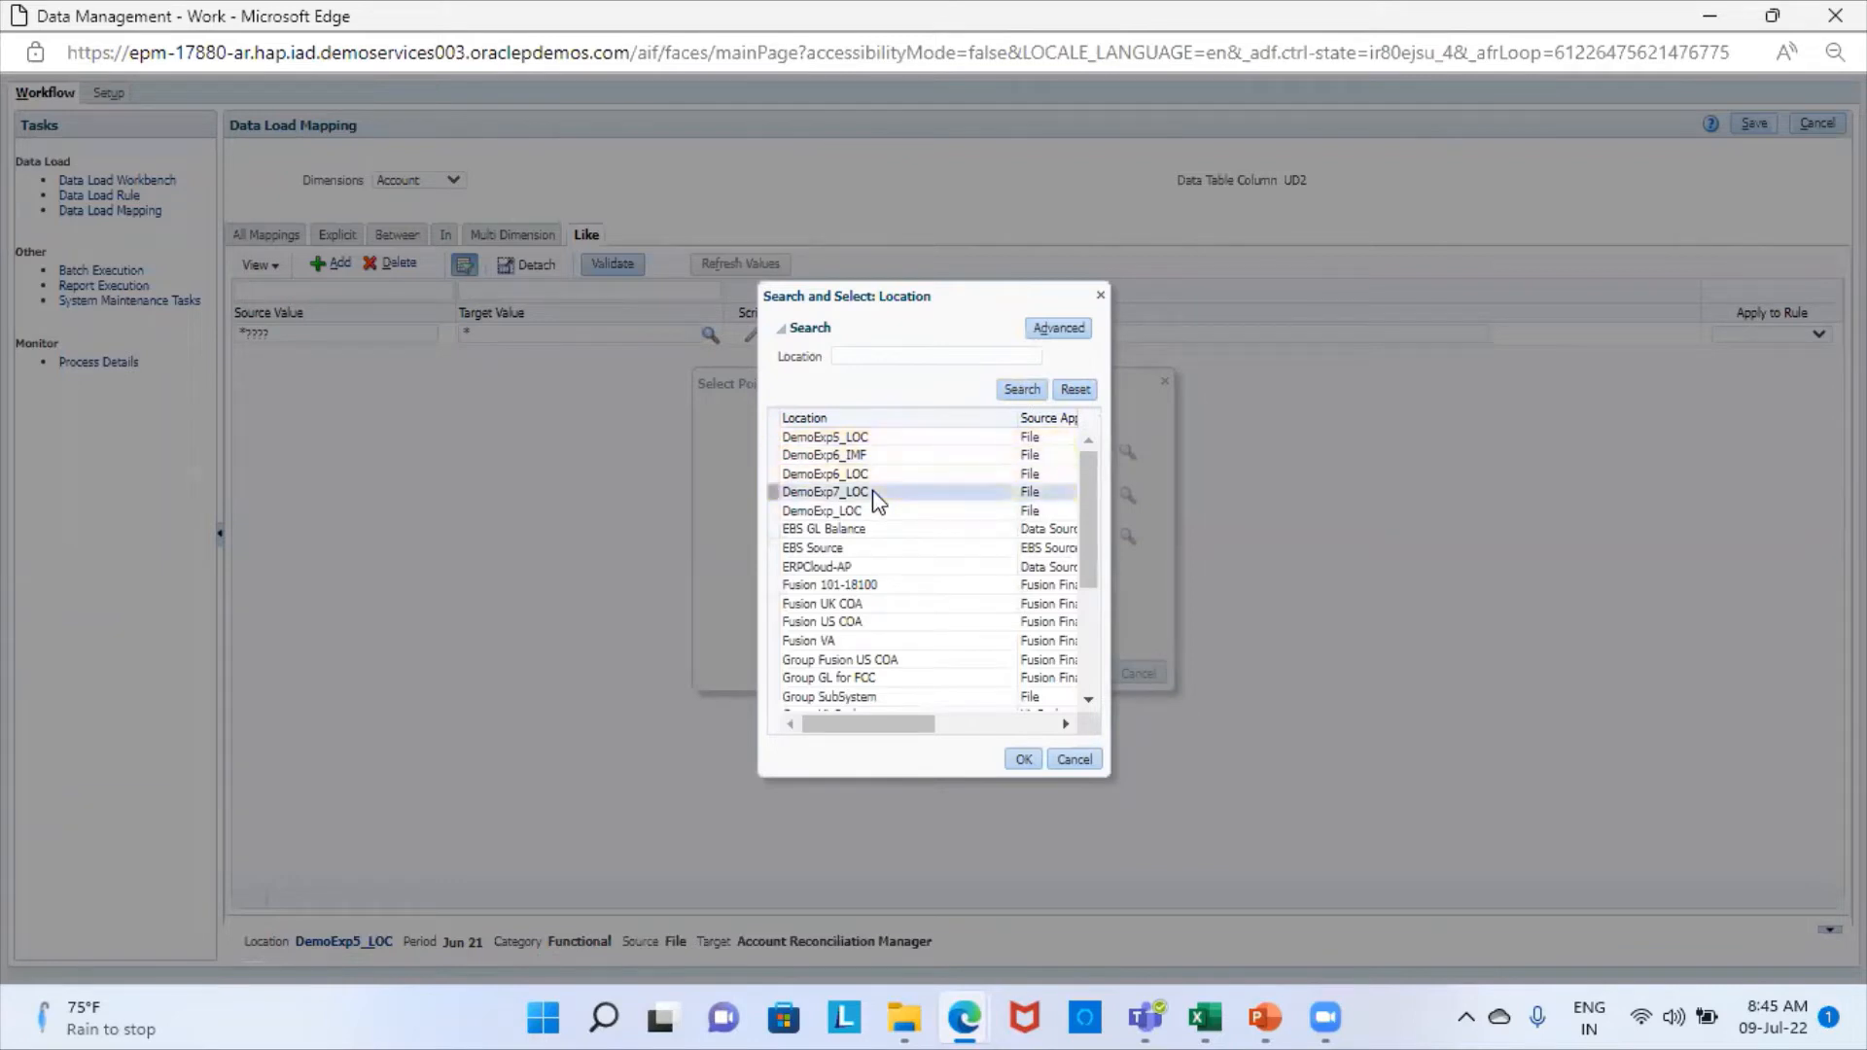
{"action": "left_click", "coordinate": [1021, 758]}
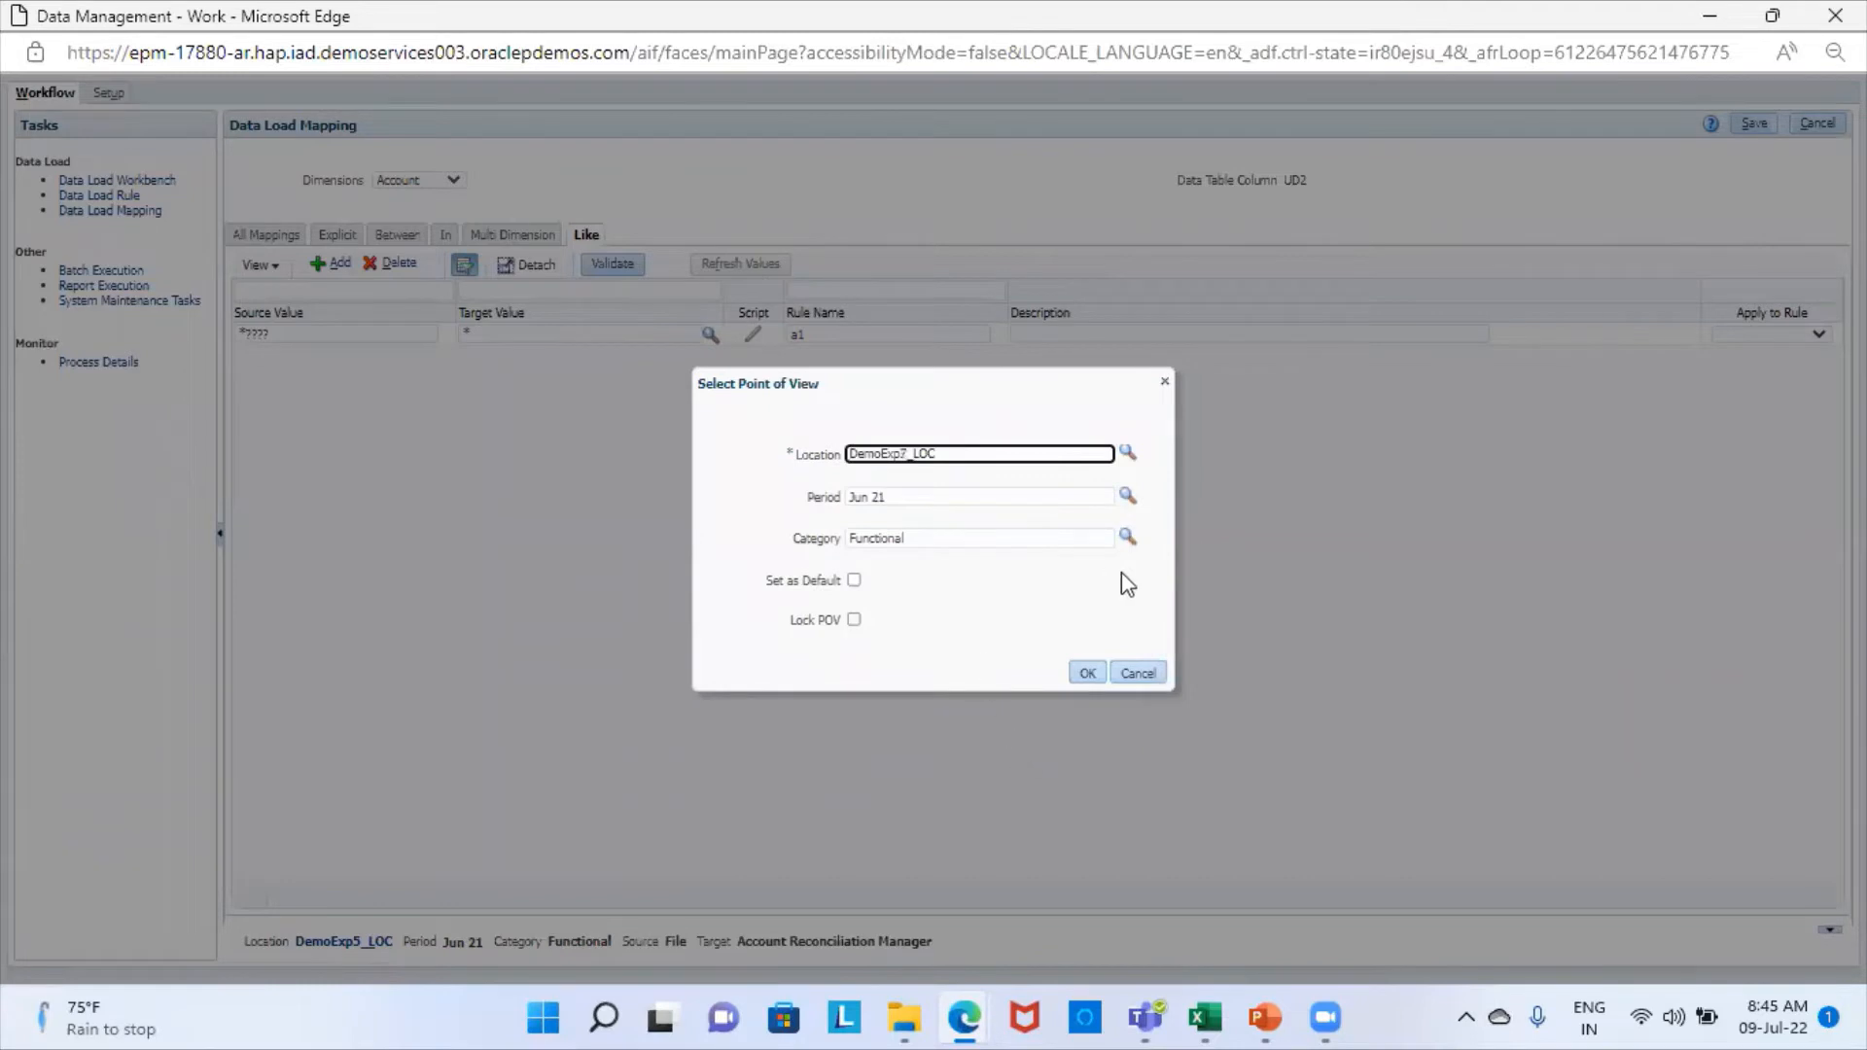
- Set the point of view's period to Jul 21 and apply the point of view
{"action": "left_click", "coordinate": [1125, 498]}
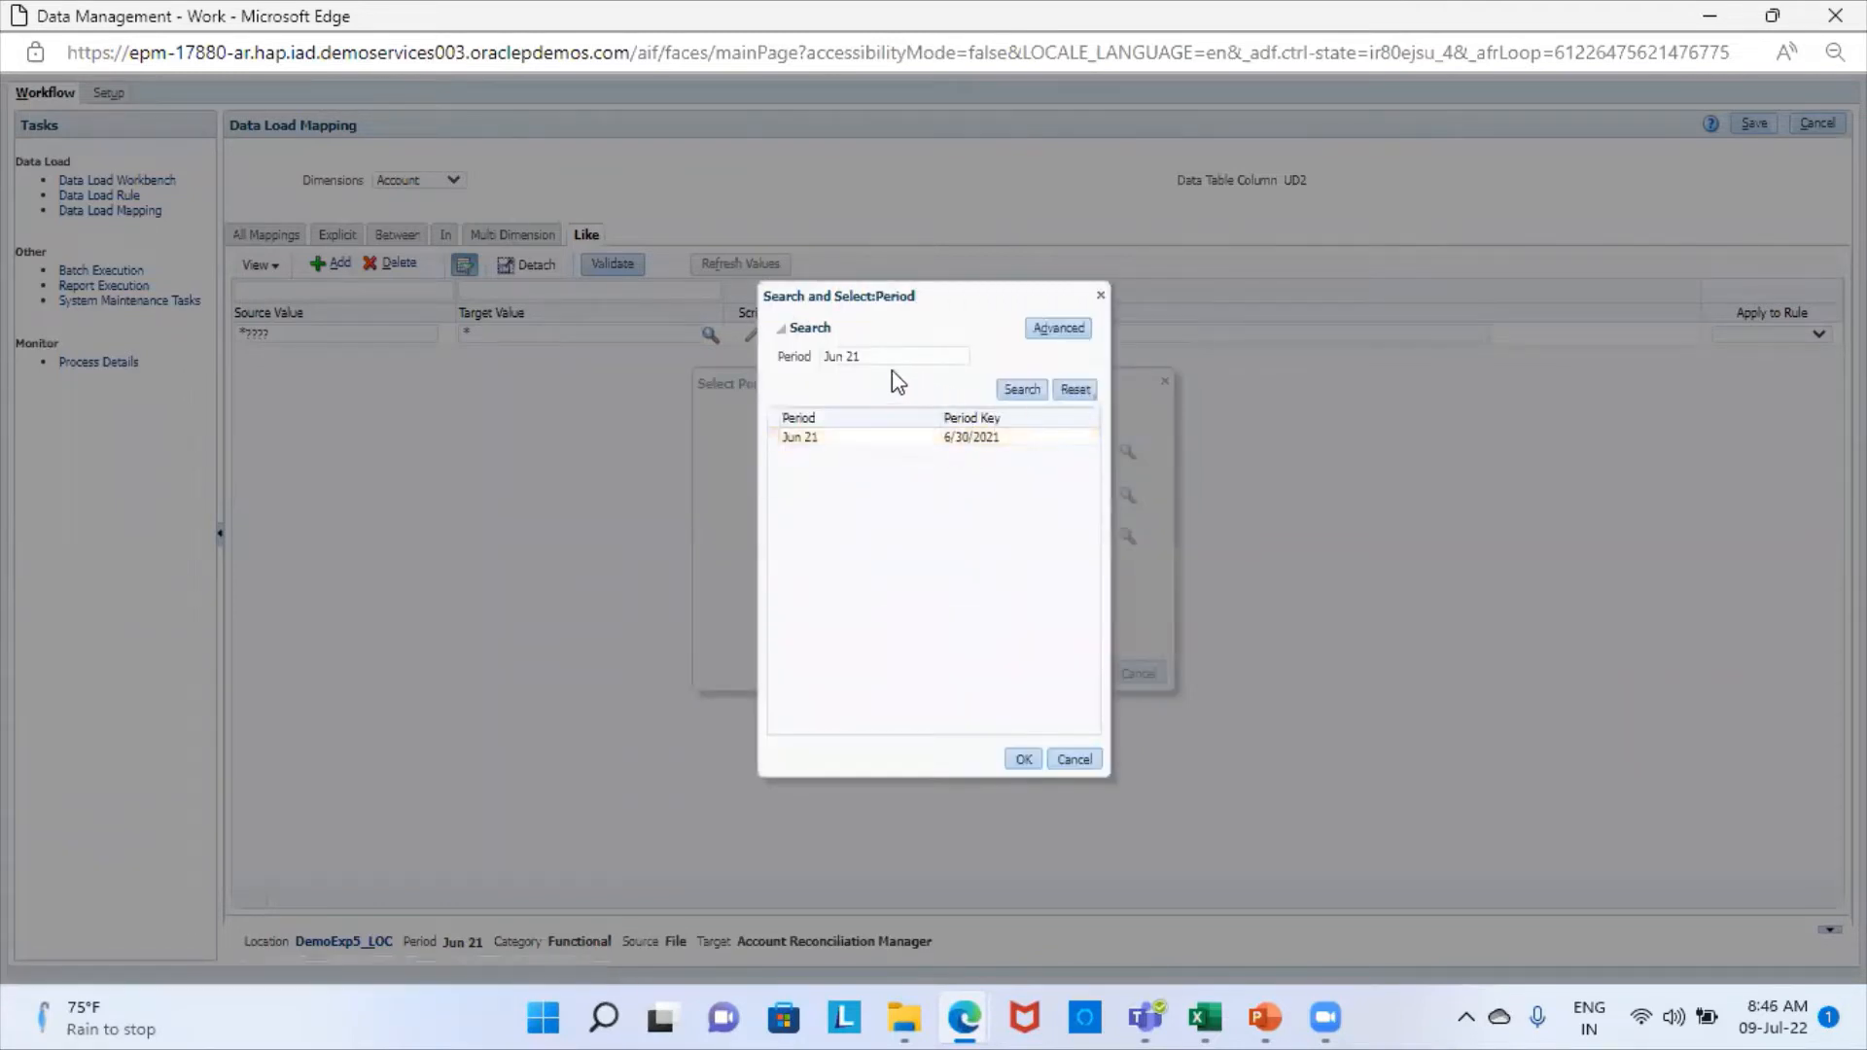
{"action": "left_click", "coordinate": [843, 355]}
{"action": "key", "text": "BackSpace"}
{"action": "key", "text": "BackSpace"}
{"action": "type", "text": "l"}
{"action": "left_click", "coordinate": [1023, 391]}
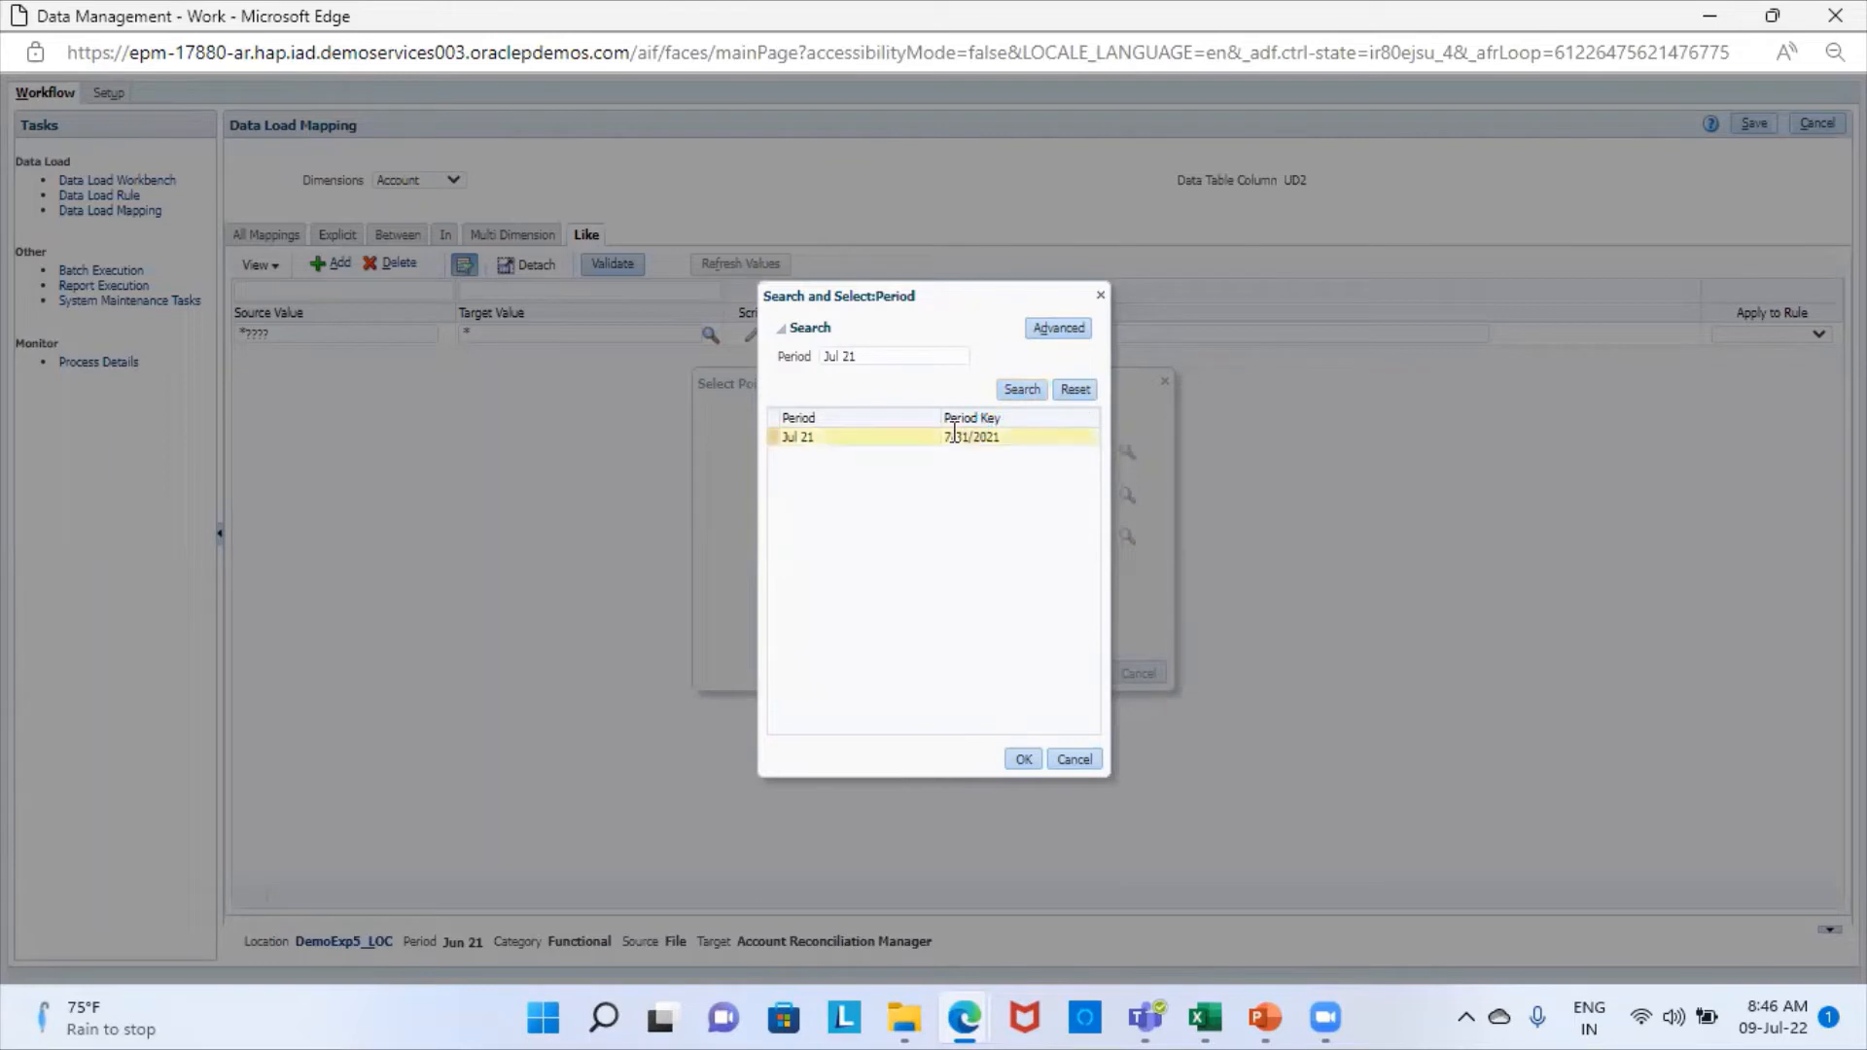
{"action": "left_click", "coordinate": [1021, 437]}
{"action": "left_click", "coordinate": [1026, 760]}
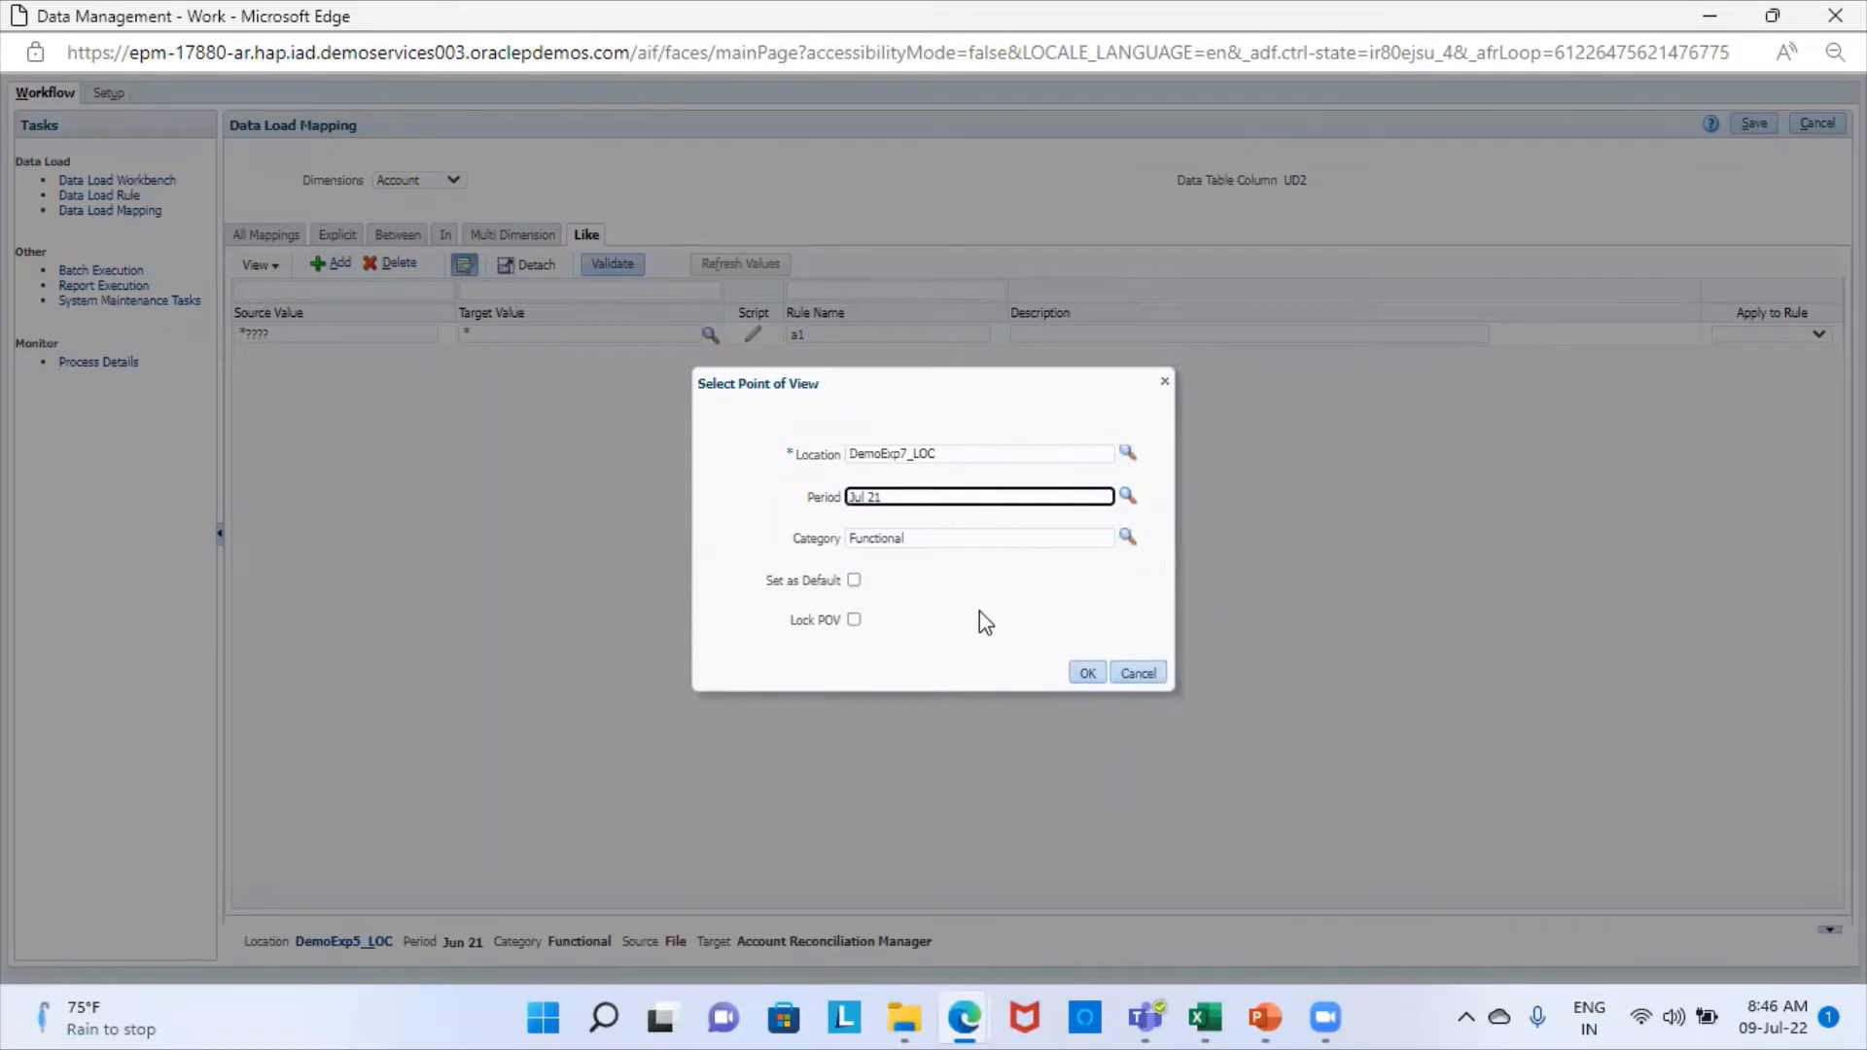
{"action": "left_click", "coordinate": [1079, 677]}
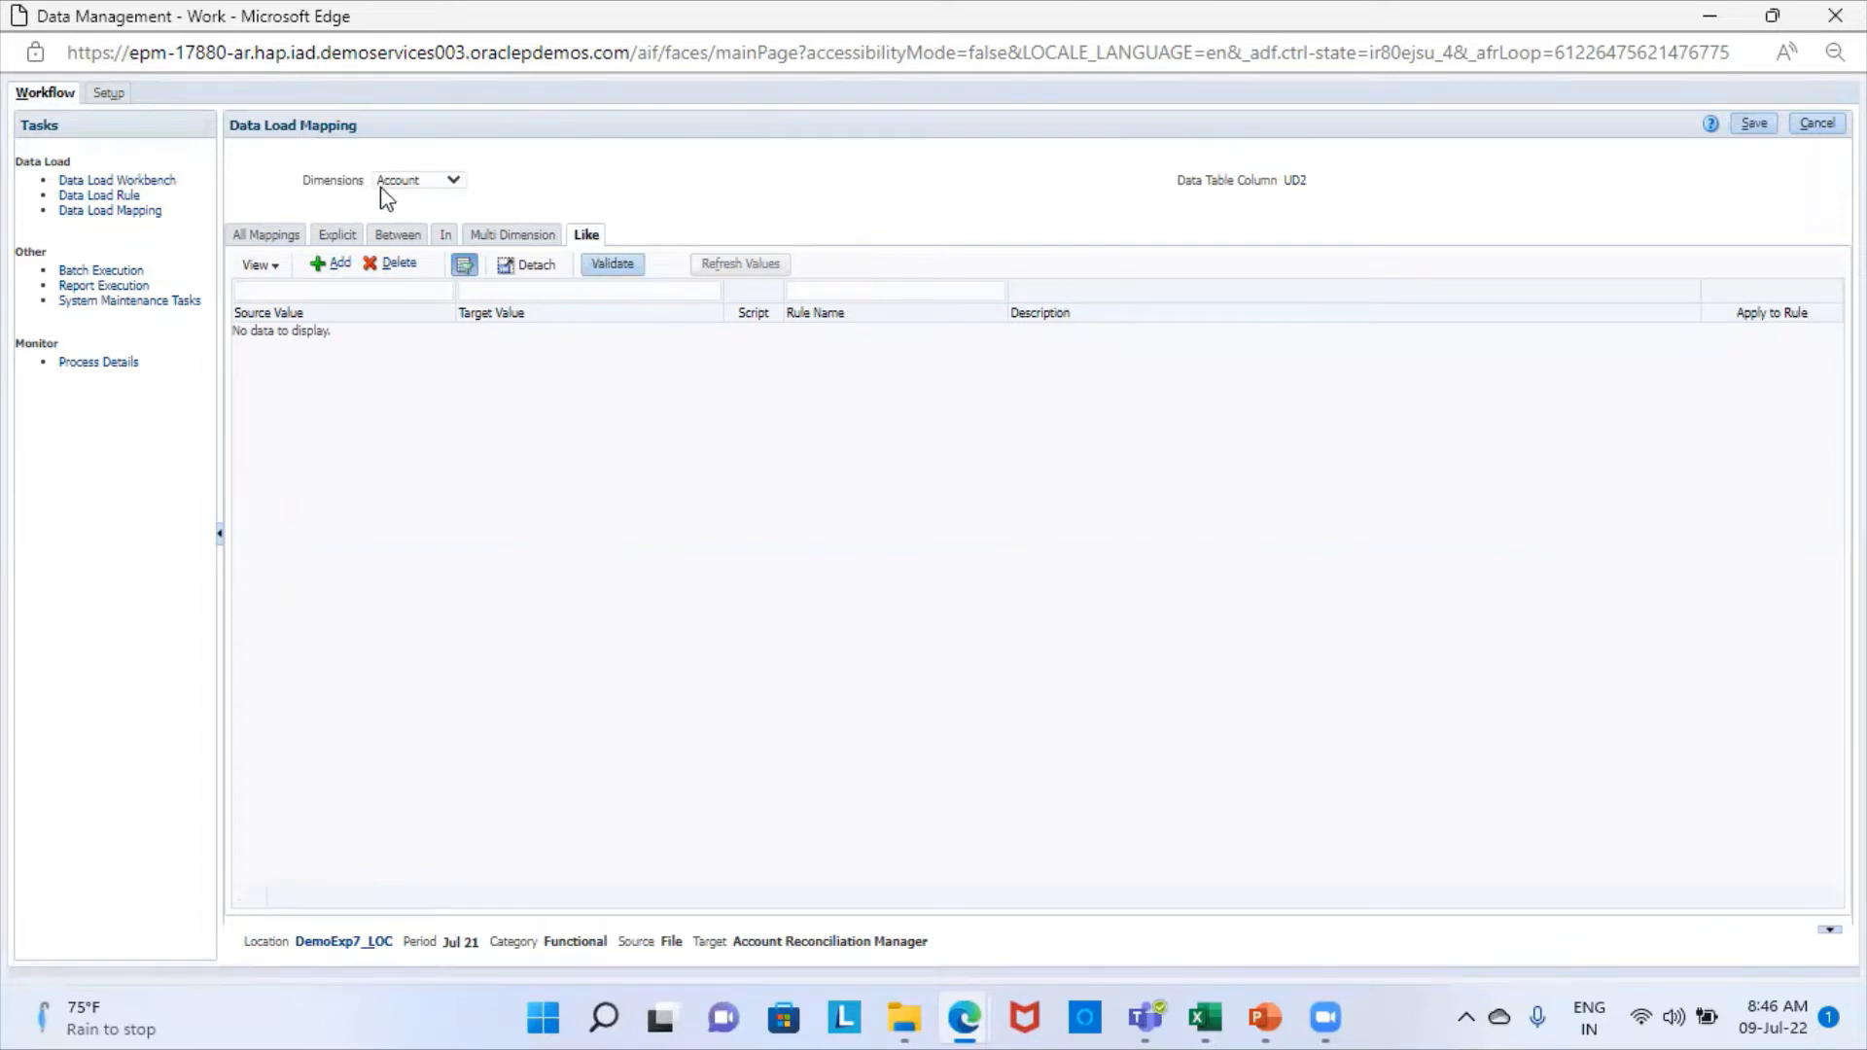
- Add an empty Like mapping for the Account dimension and check the account values in the Flat File Expression workbook in Excel
{"action": "left_click", "coordinate": [334, 266]}
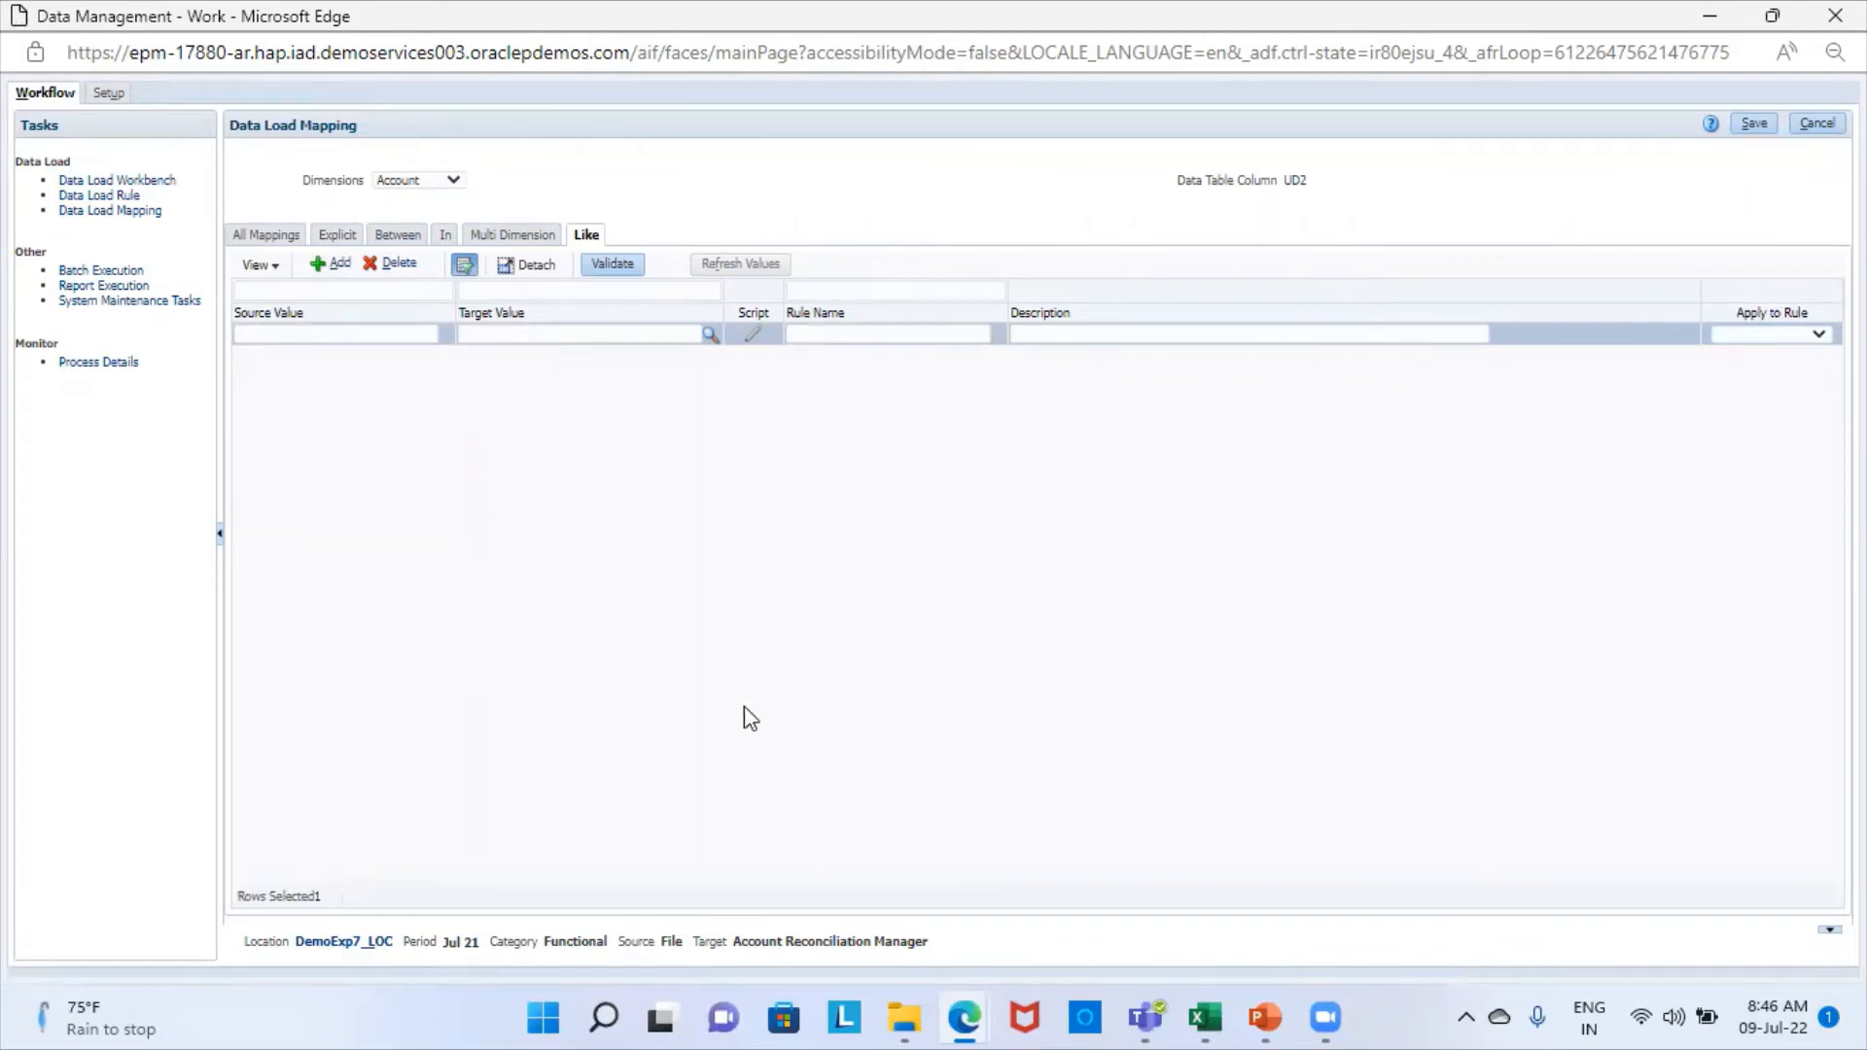
{"action": "left_click", "coordinate": [1204, 1018]}
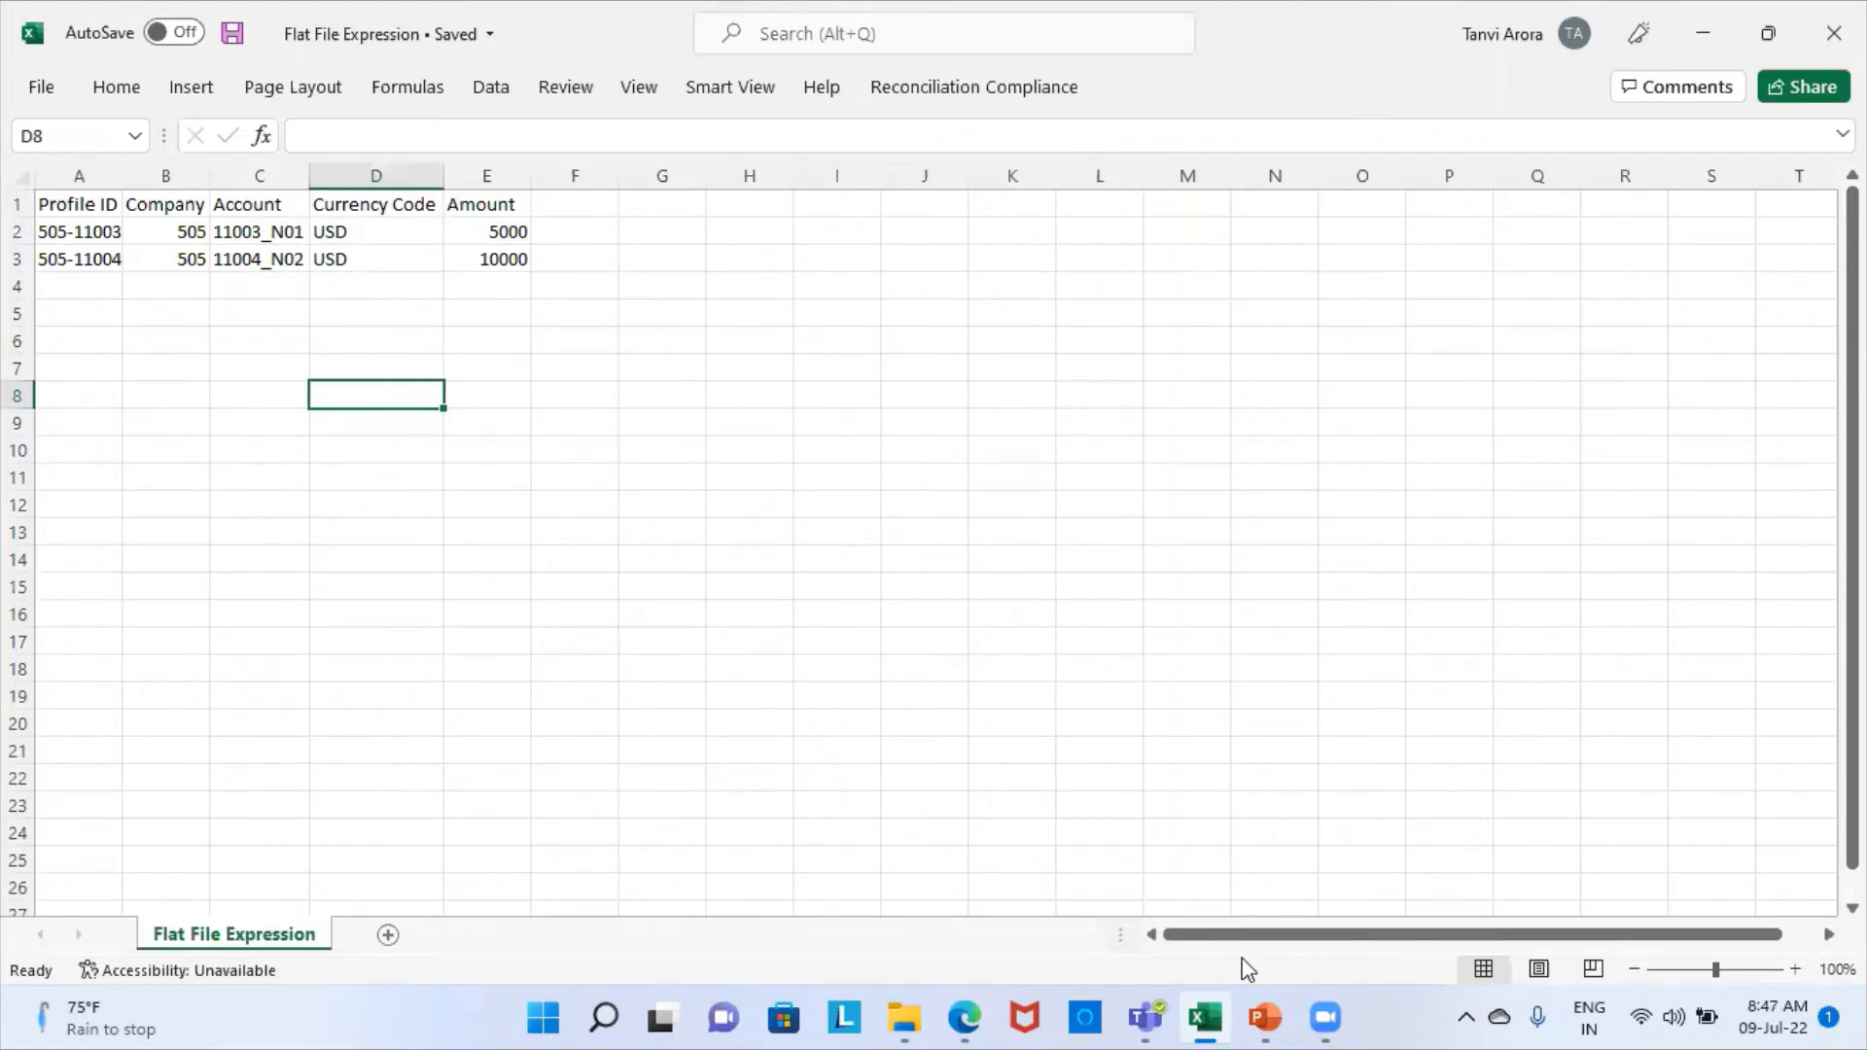
{"action": "left_click", "coordinate": [953, 1019]}
{"action": "left_click", "coordinate": [1078, 925]}
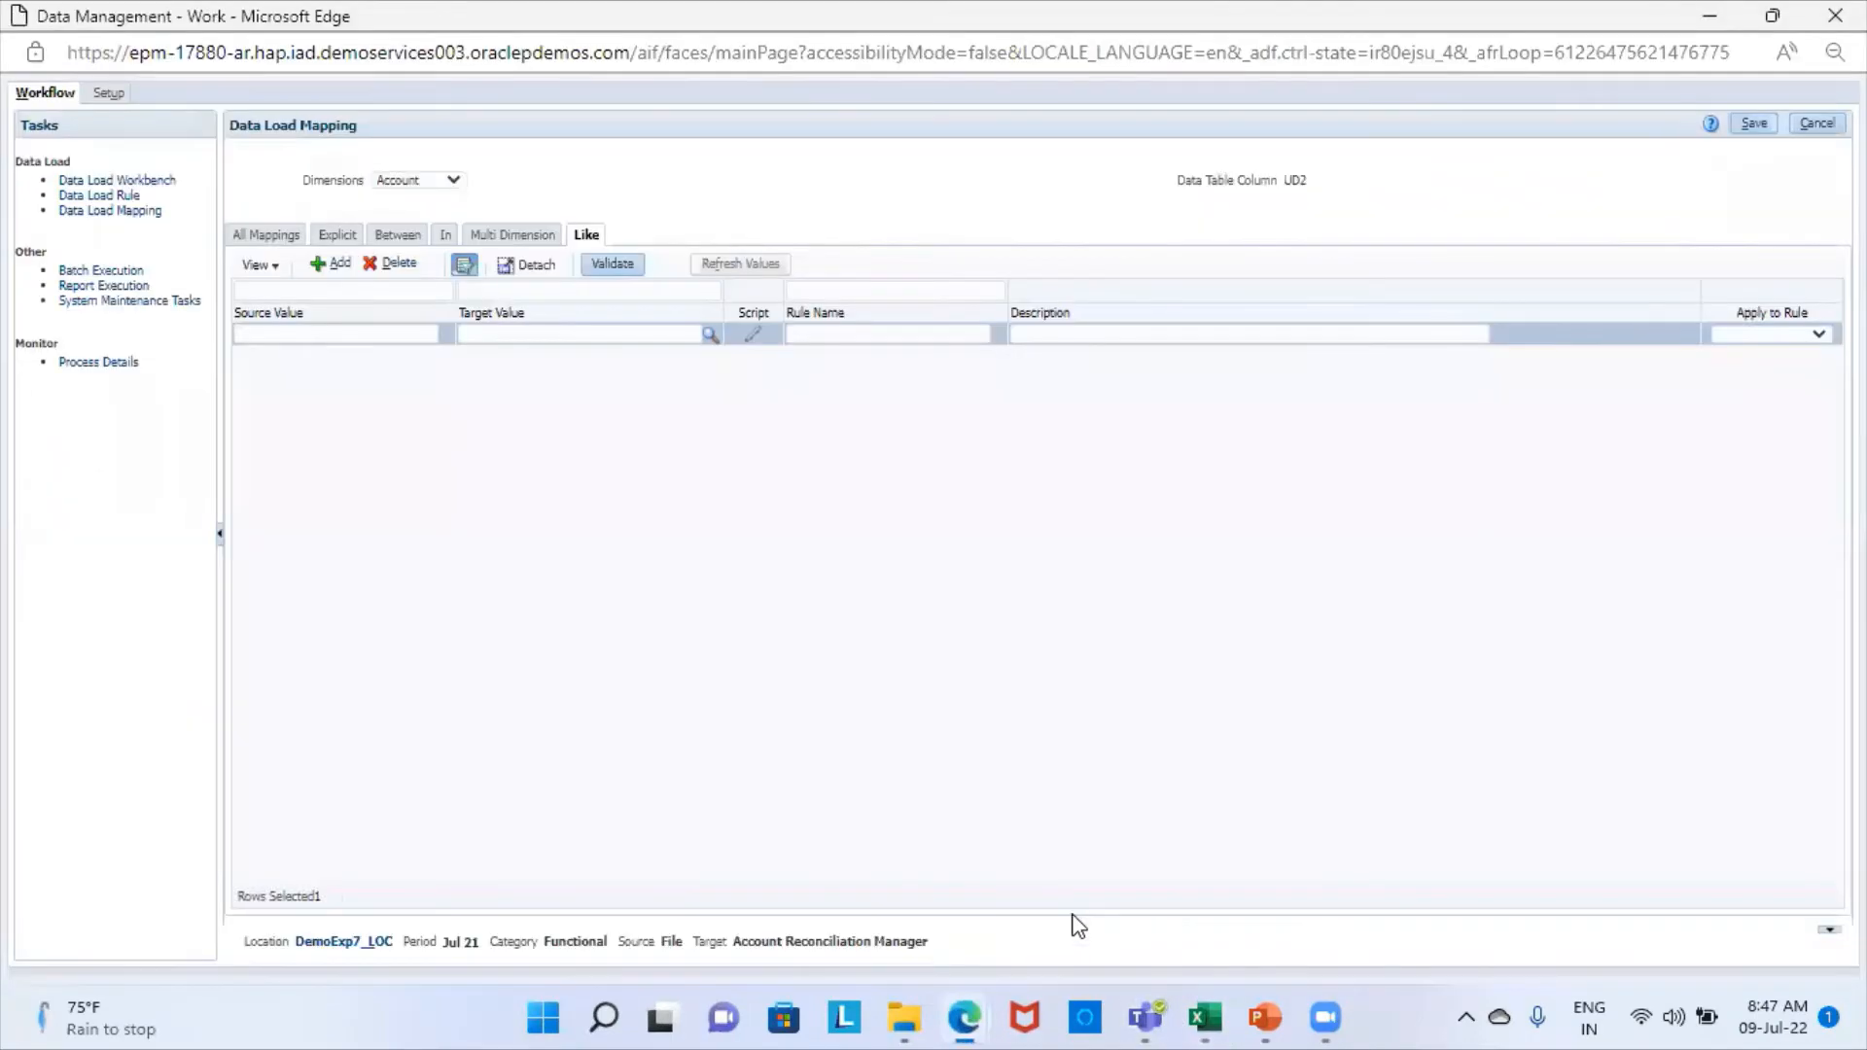
- Fill in the Account Like mapping with source value *????, target value * and rule name a1, and save it
{"action": "left_click", "coordinate": [367, 330]}
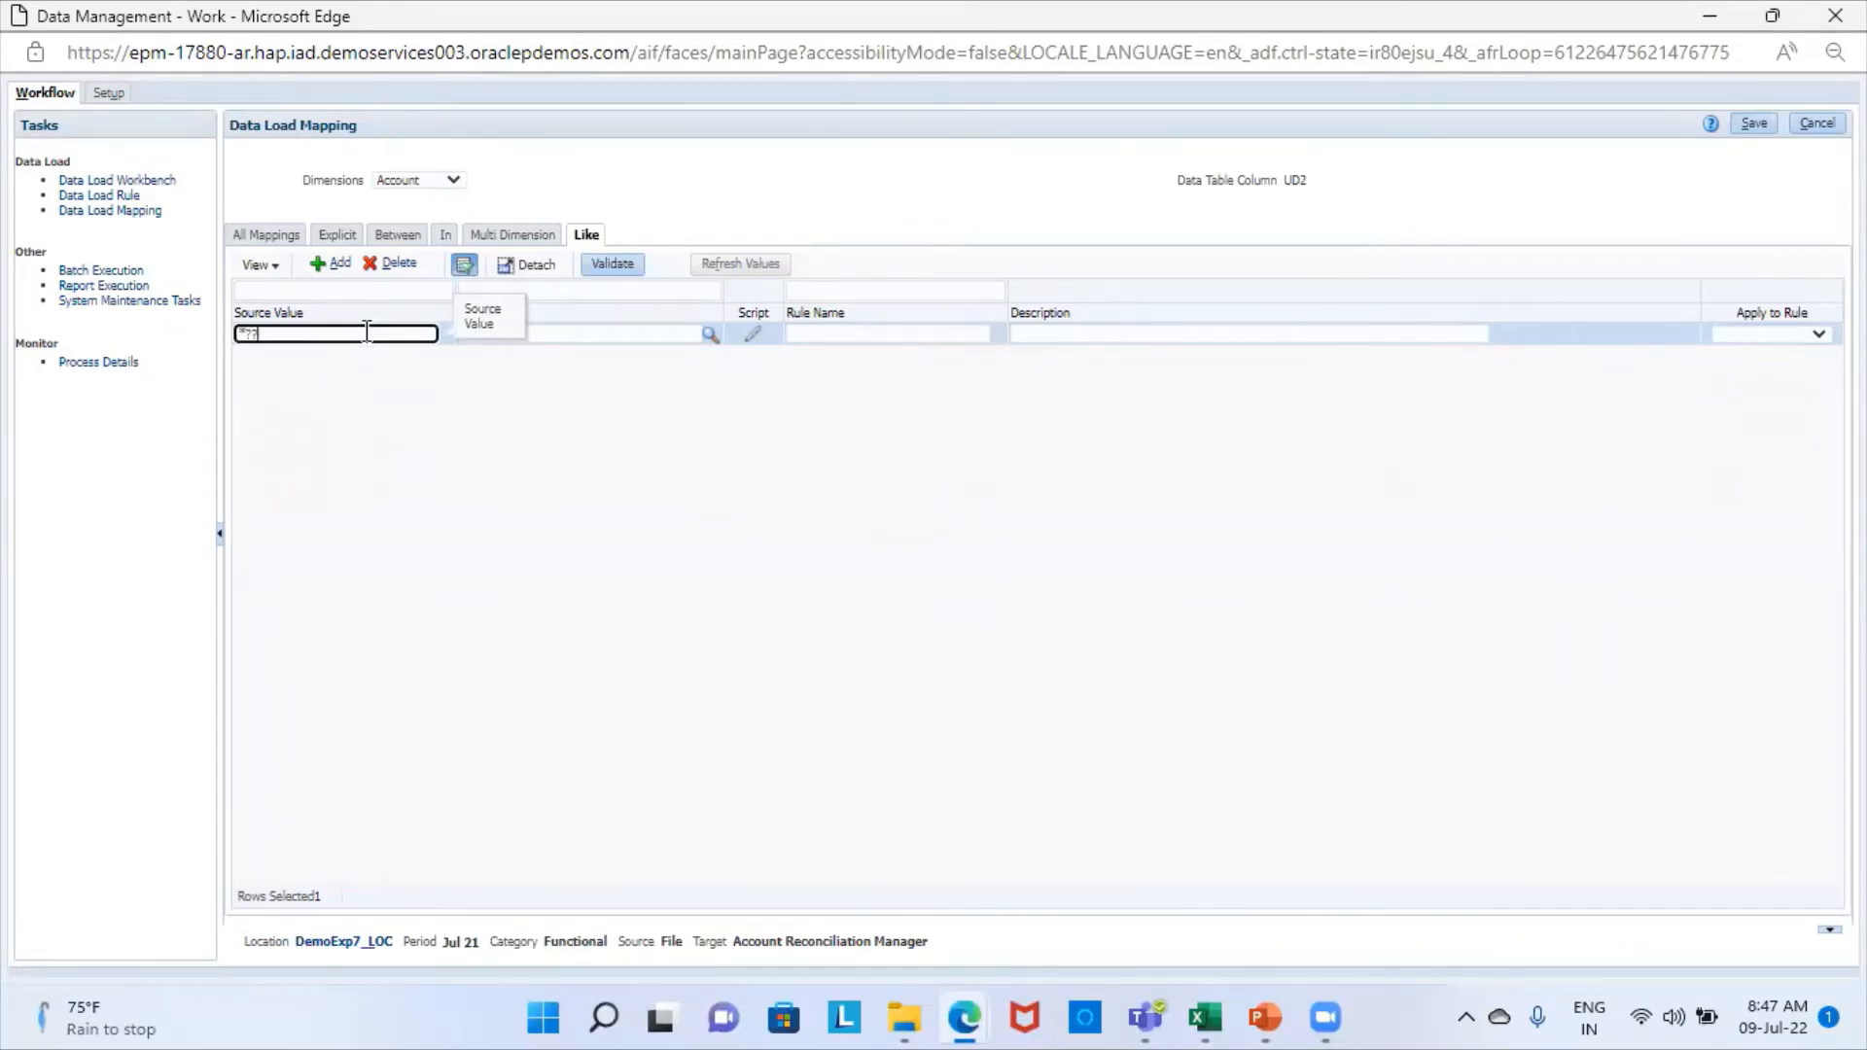
{"action": "type", "text": "*????"}
{"action": "left_click", "coordinate": [633, 337]}
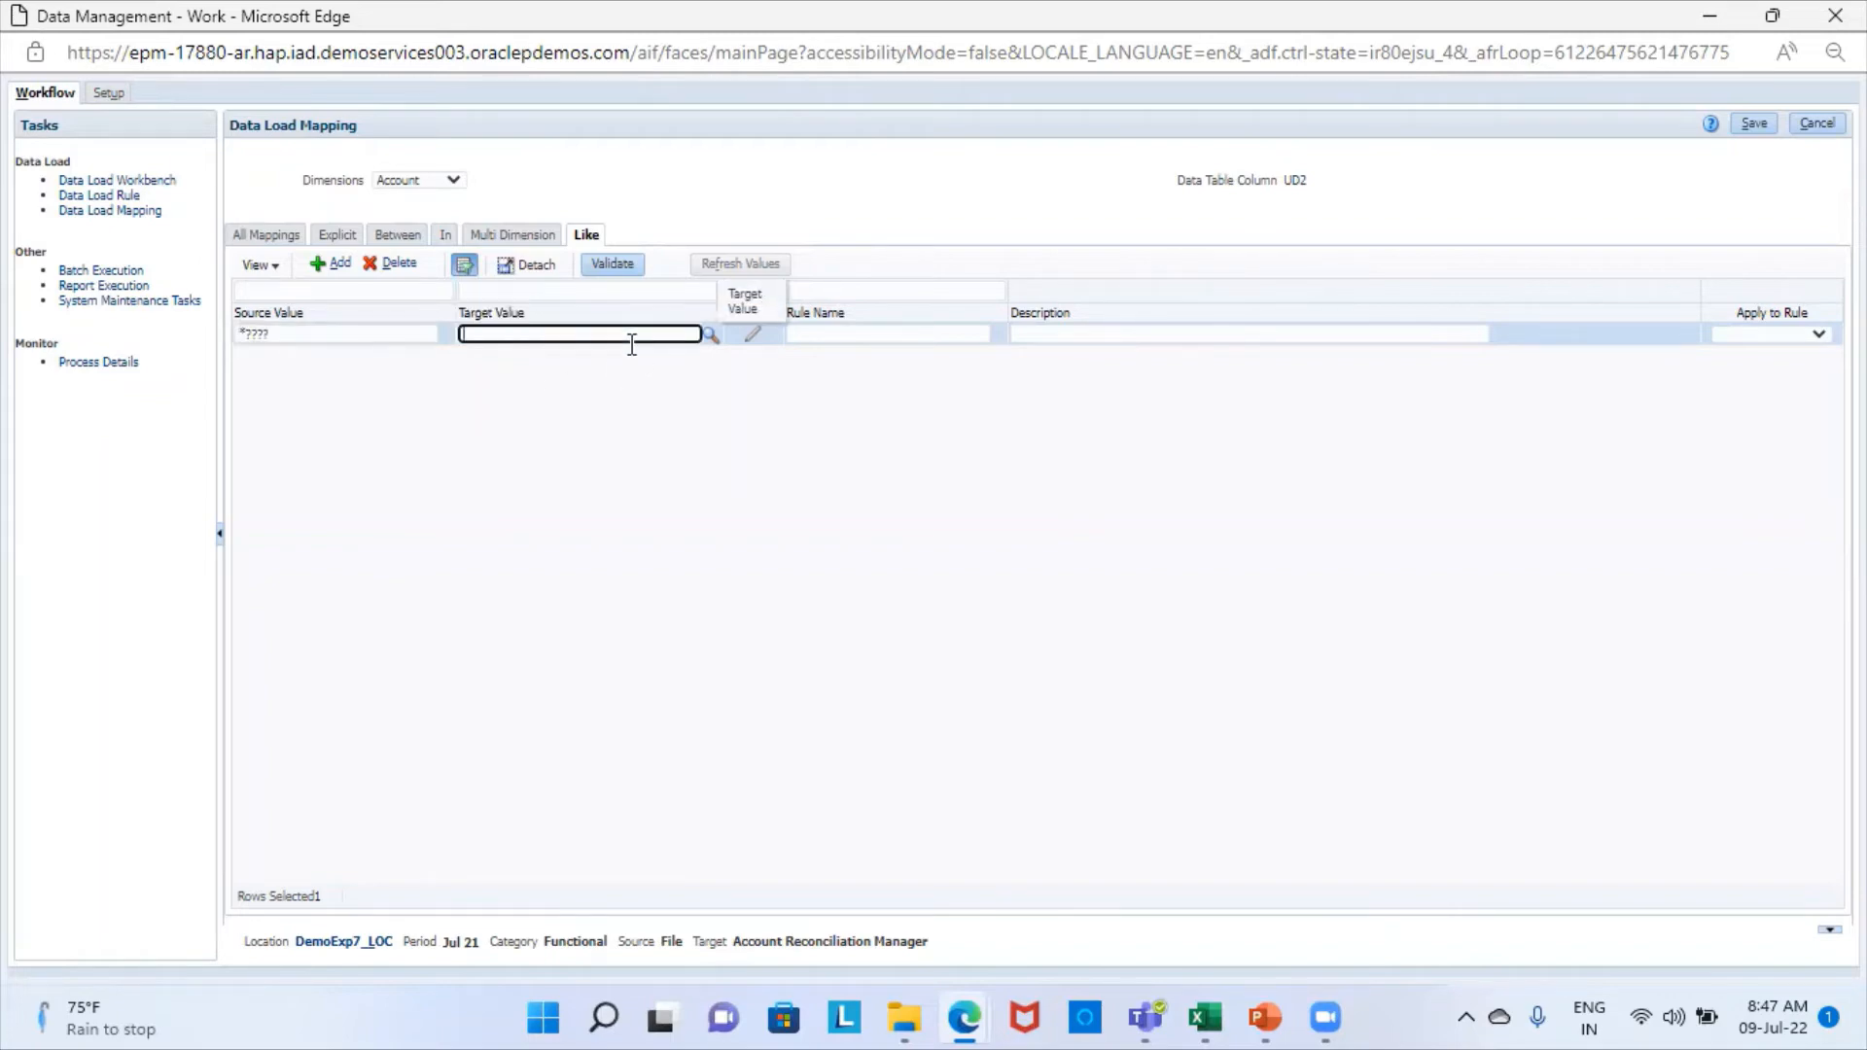
{"action": "left_click", "coordinate": [874, 335]}
{"action": "type", "text": "a1"}
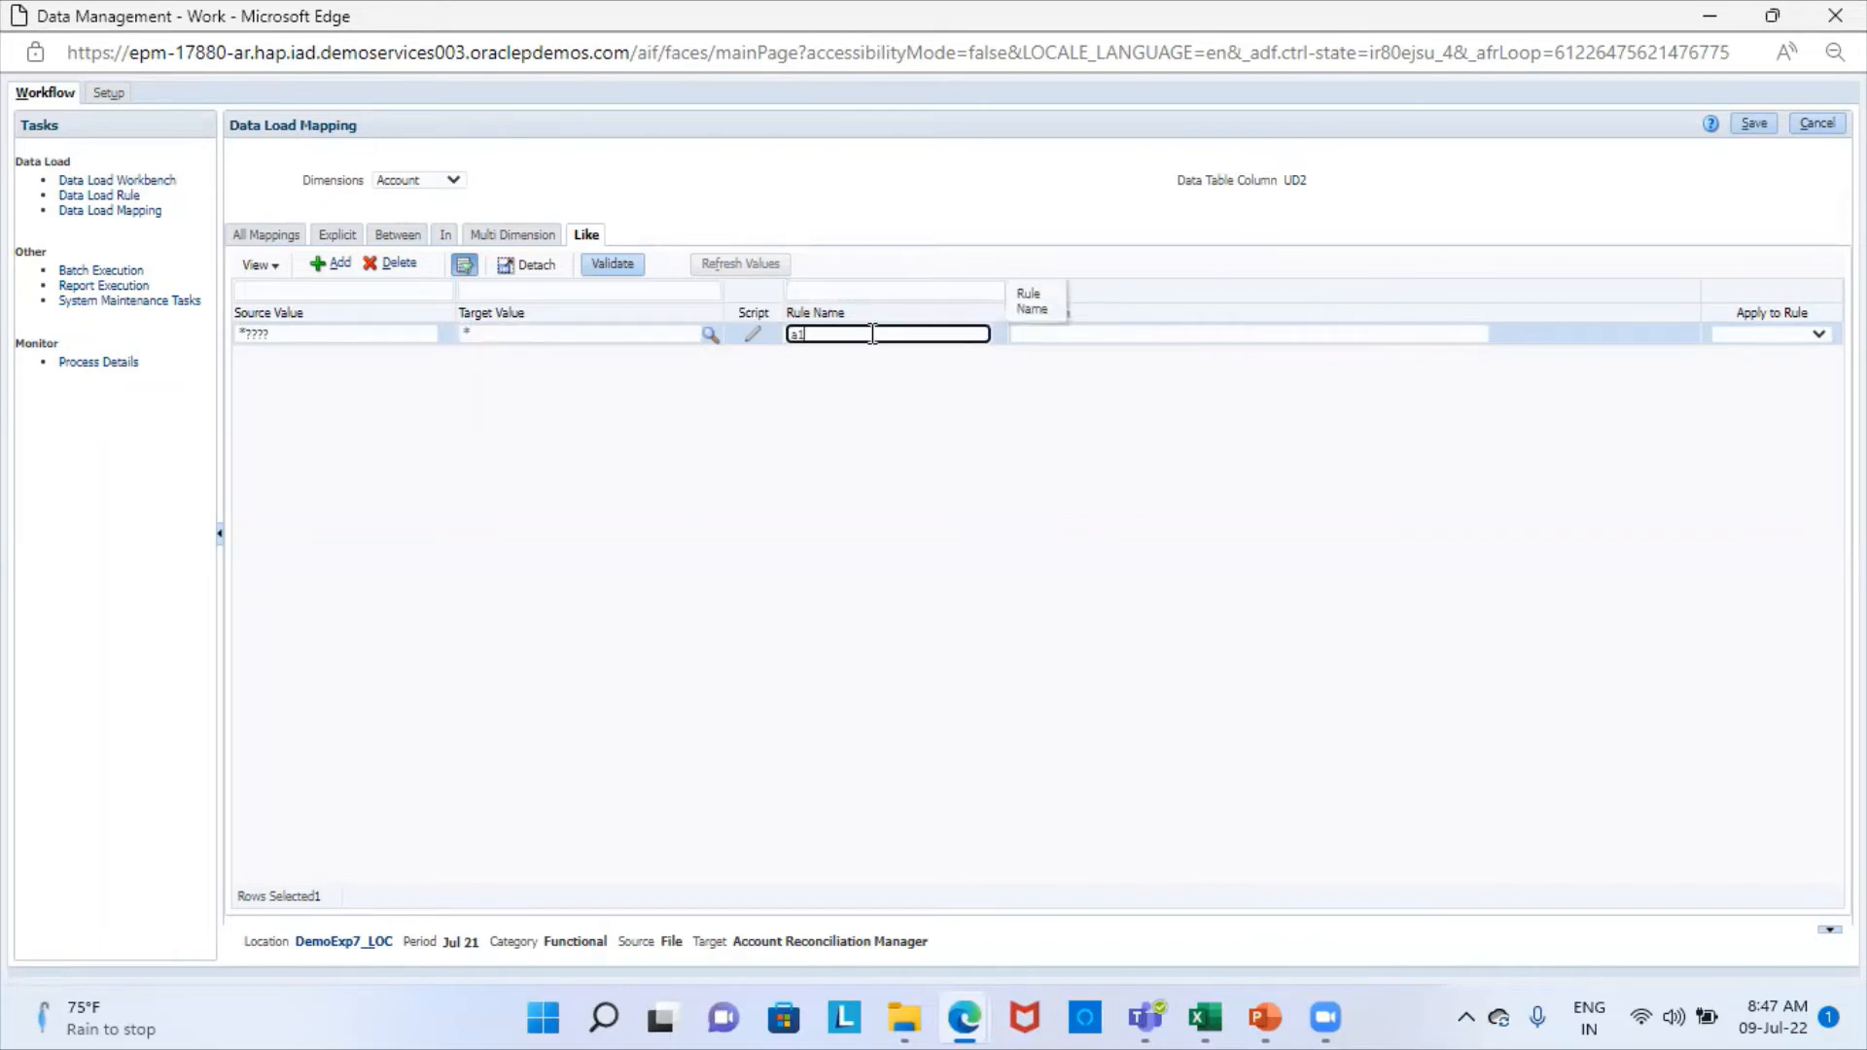
{"action": "left_click", "coordinate": [1756, 128]}
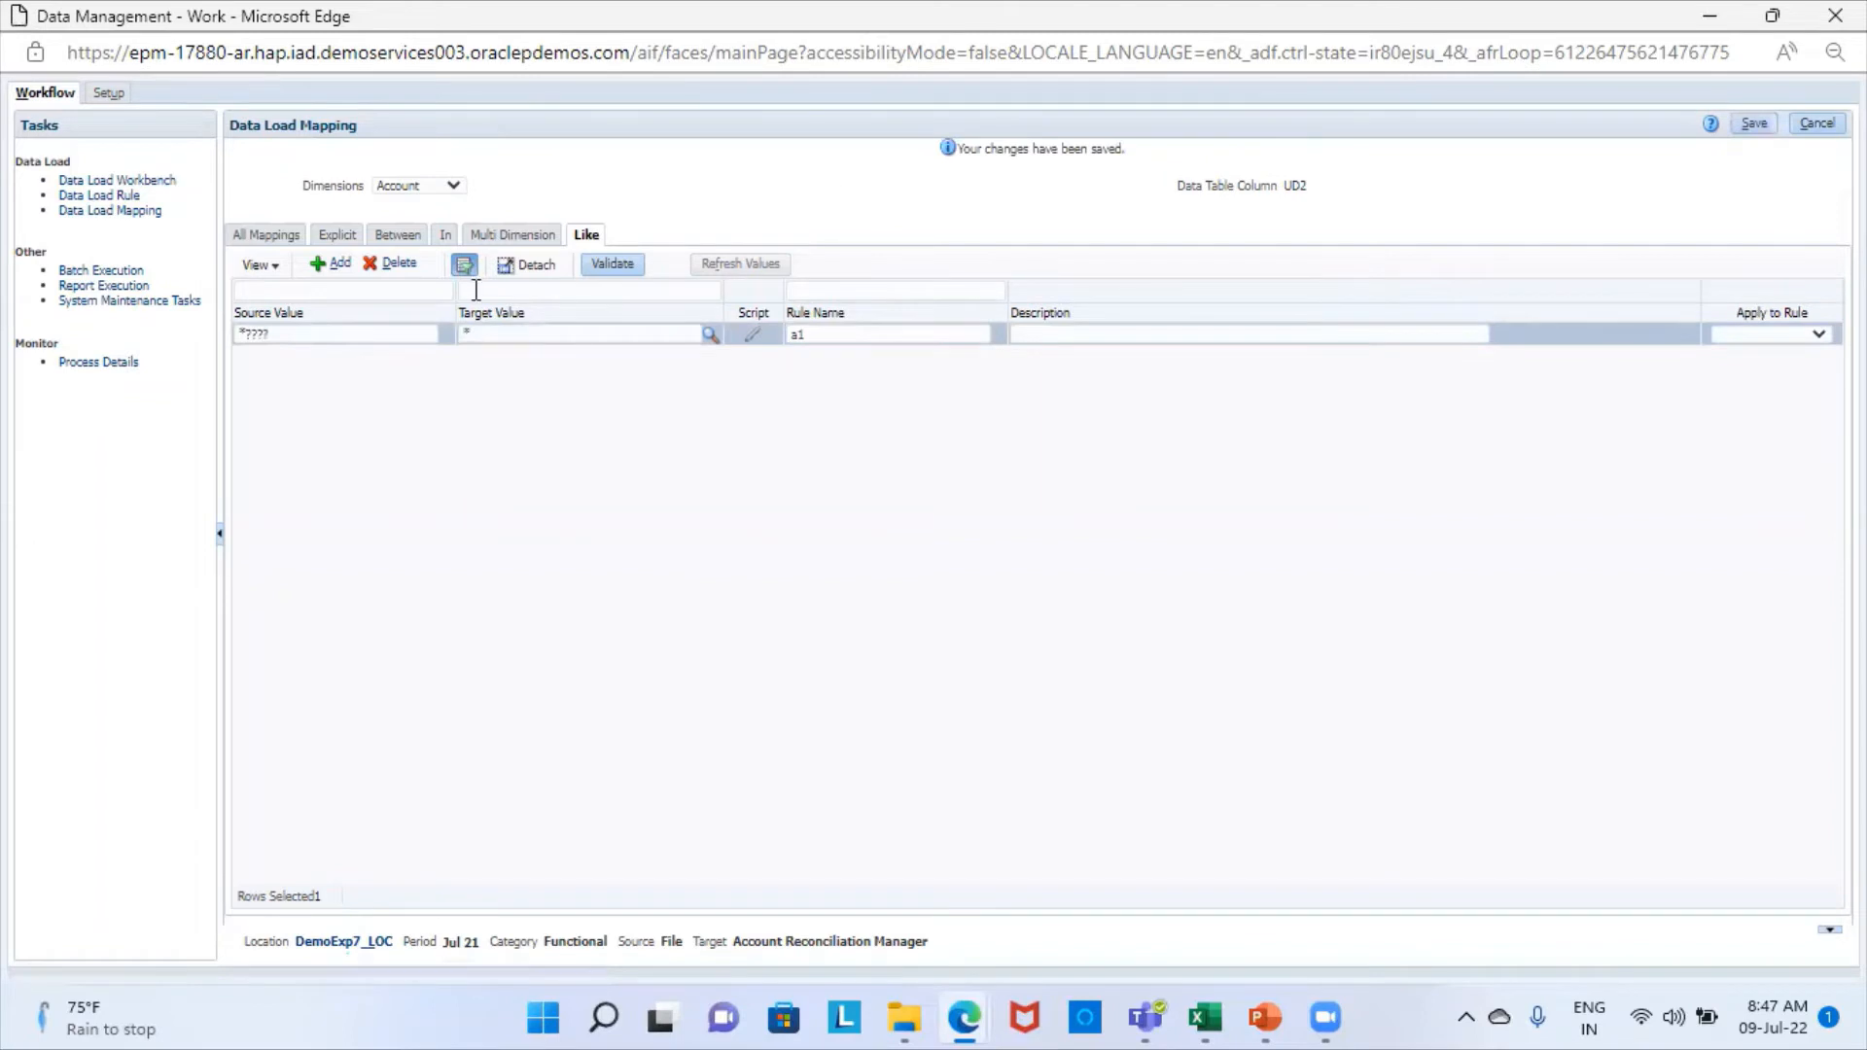
- Add and save a Like mapping for the Company dimension with source value *, target value * and rule name a2
{"action": "left_click", "coordinate": [450, 184]}
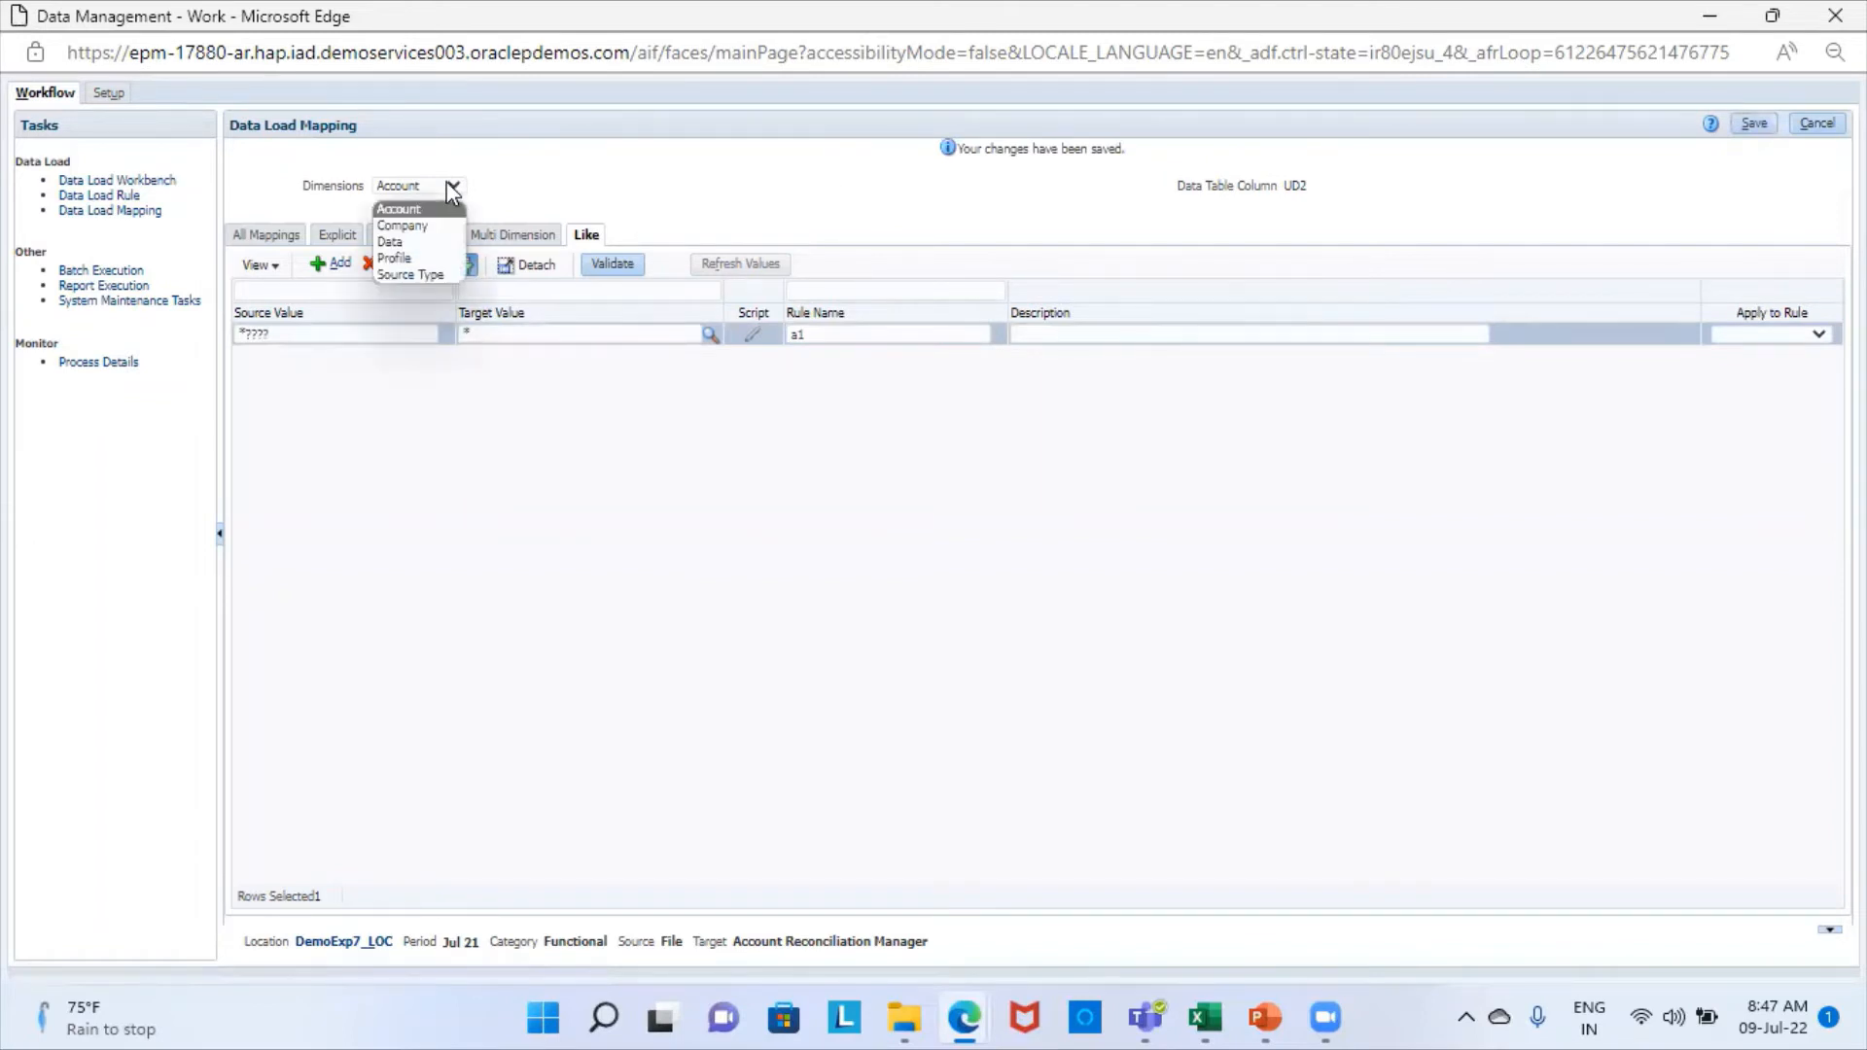
{"action": "left_click", "coordinate": [408, 227]}
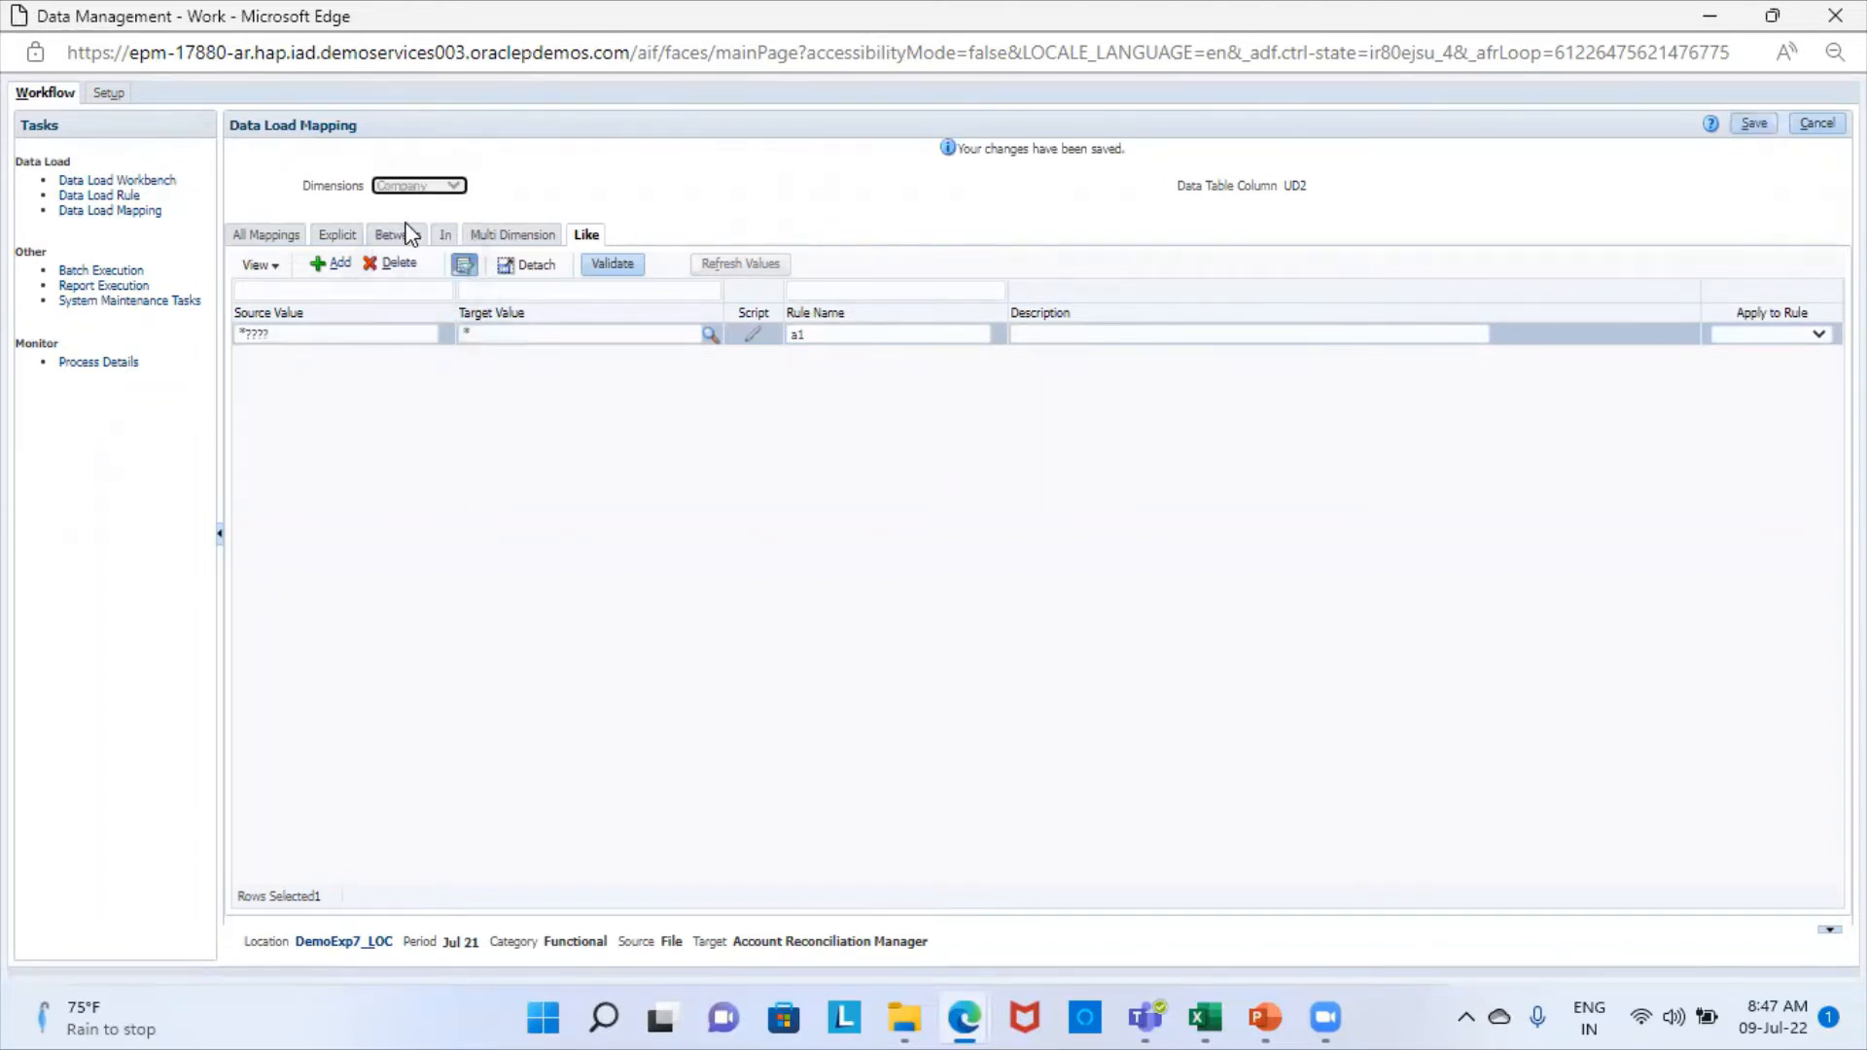
{"action": "left_click", "coordinate": [339, 267]}
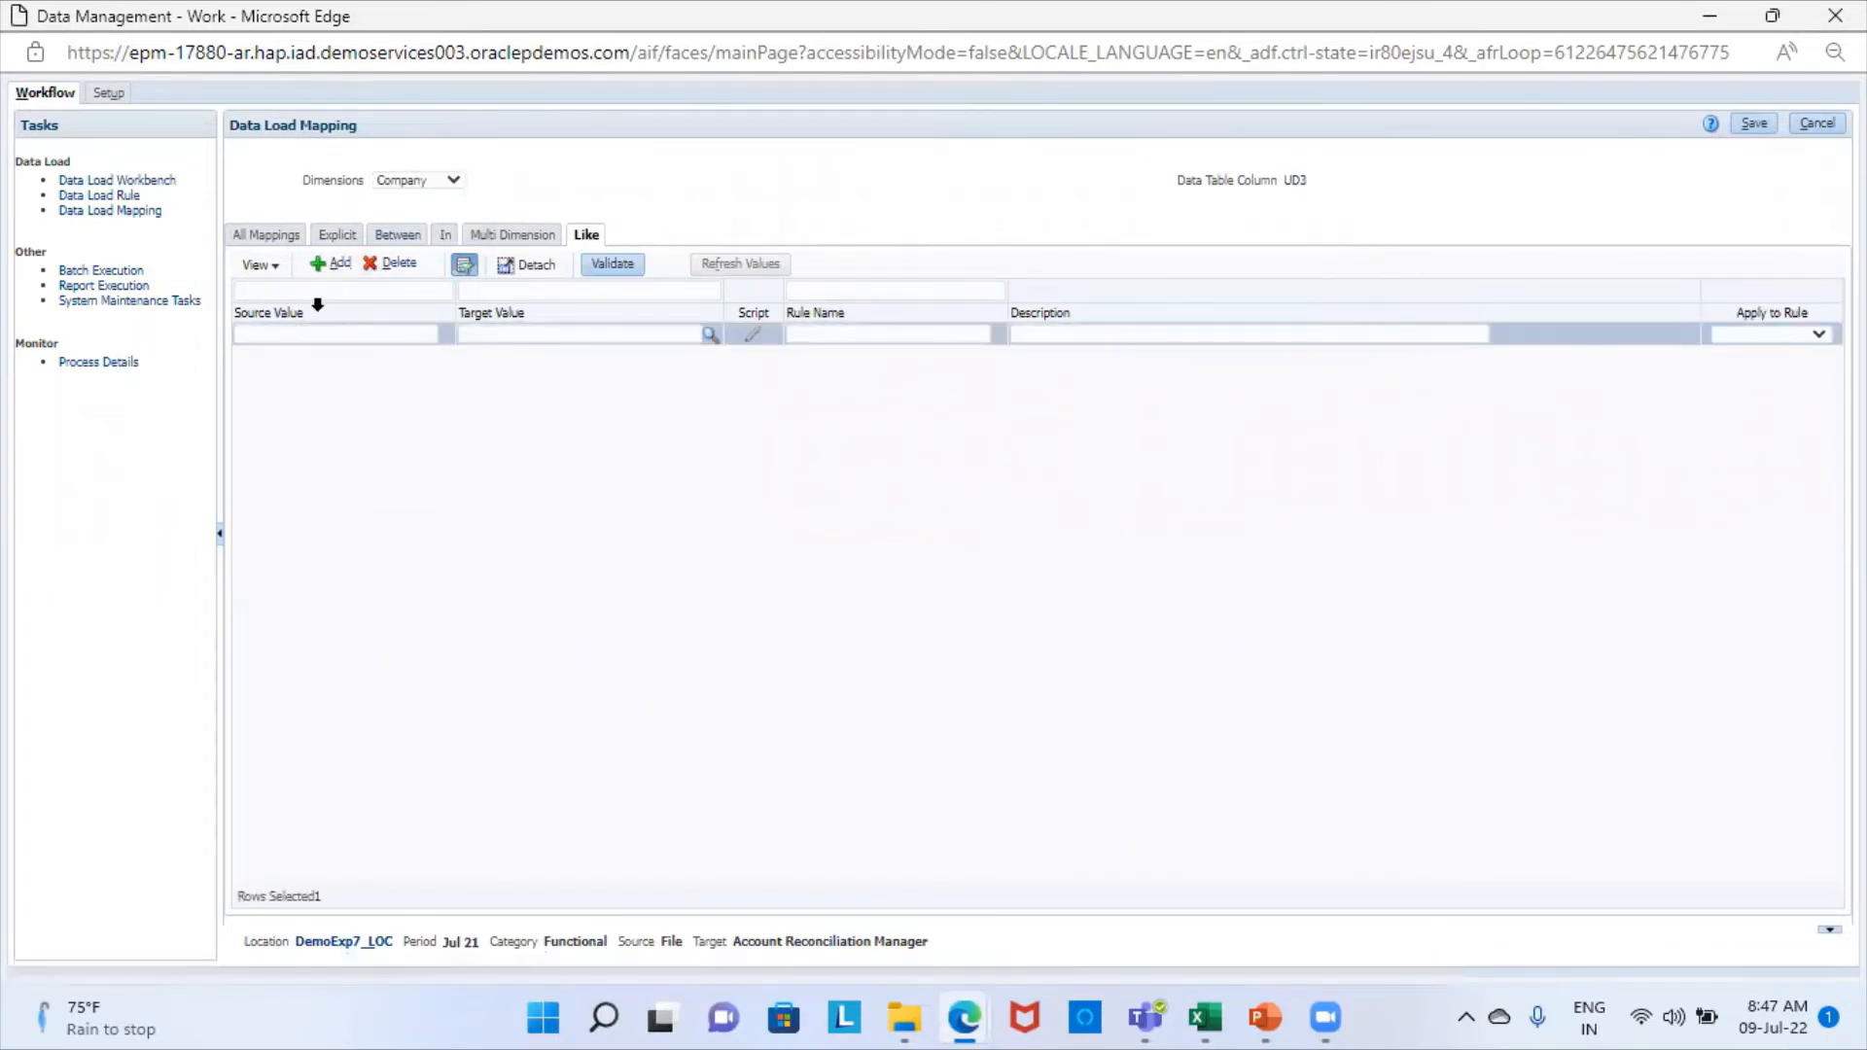
{"action": "left_click", "coordinate": [307, 336]}
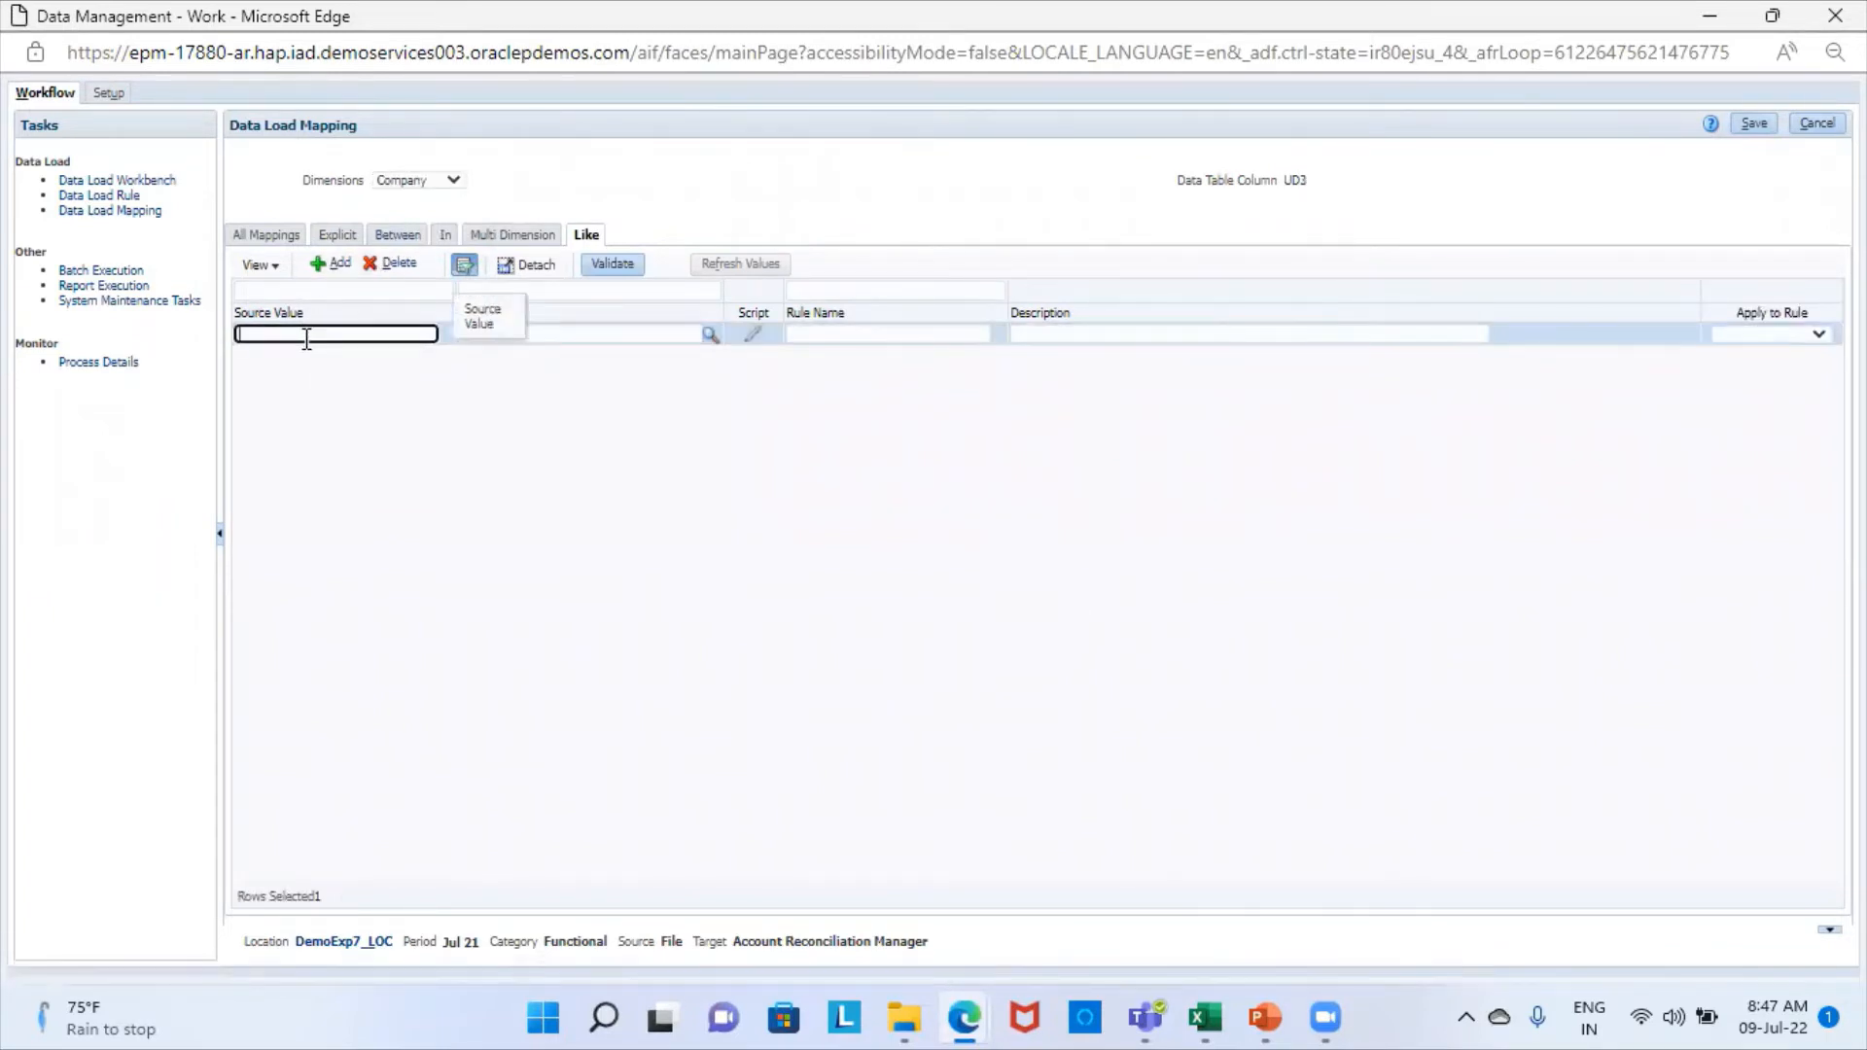
{"action": "type", "text": "*"}
{"action": "left_click", "coordinate": [558, 334]}
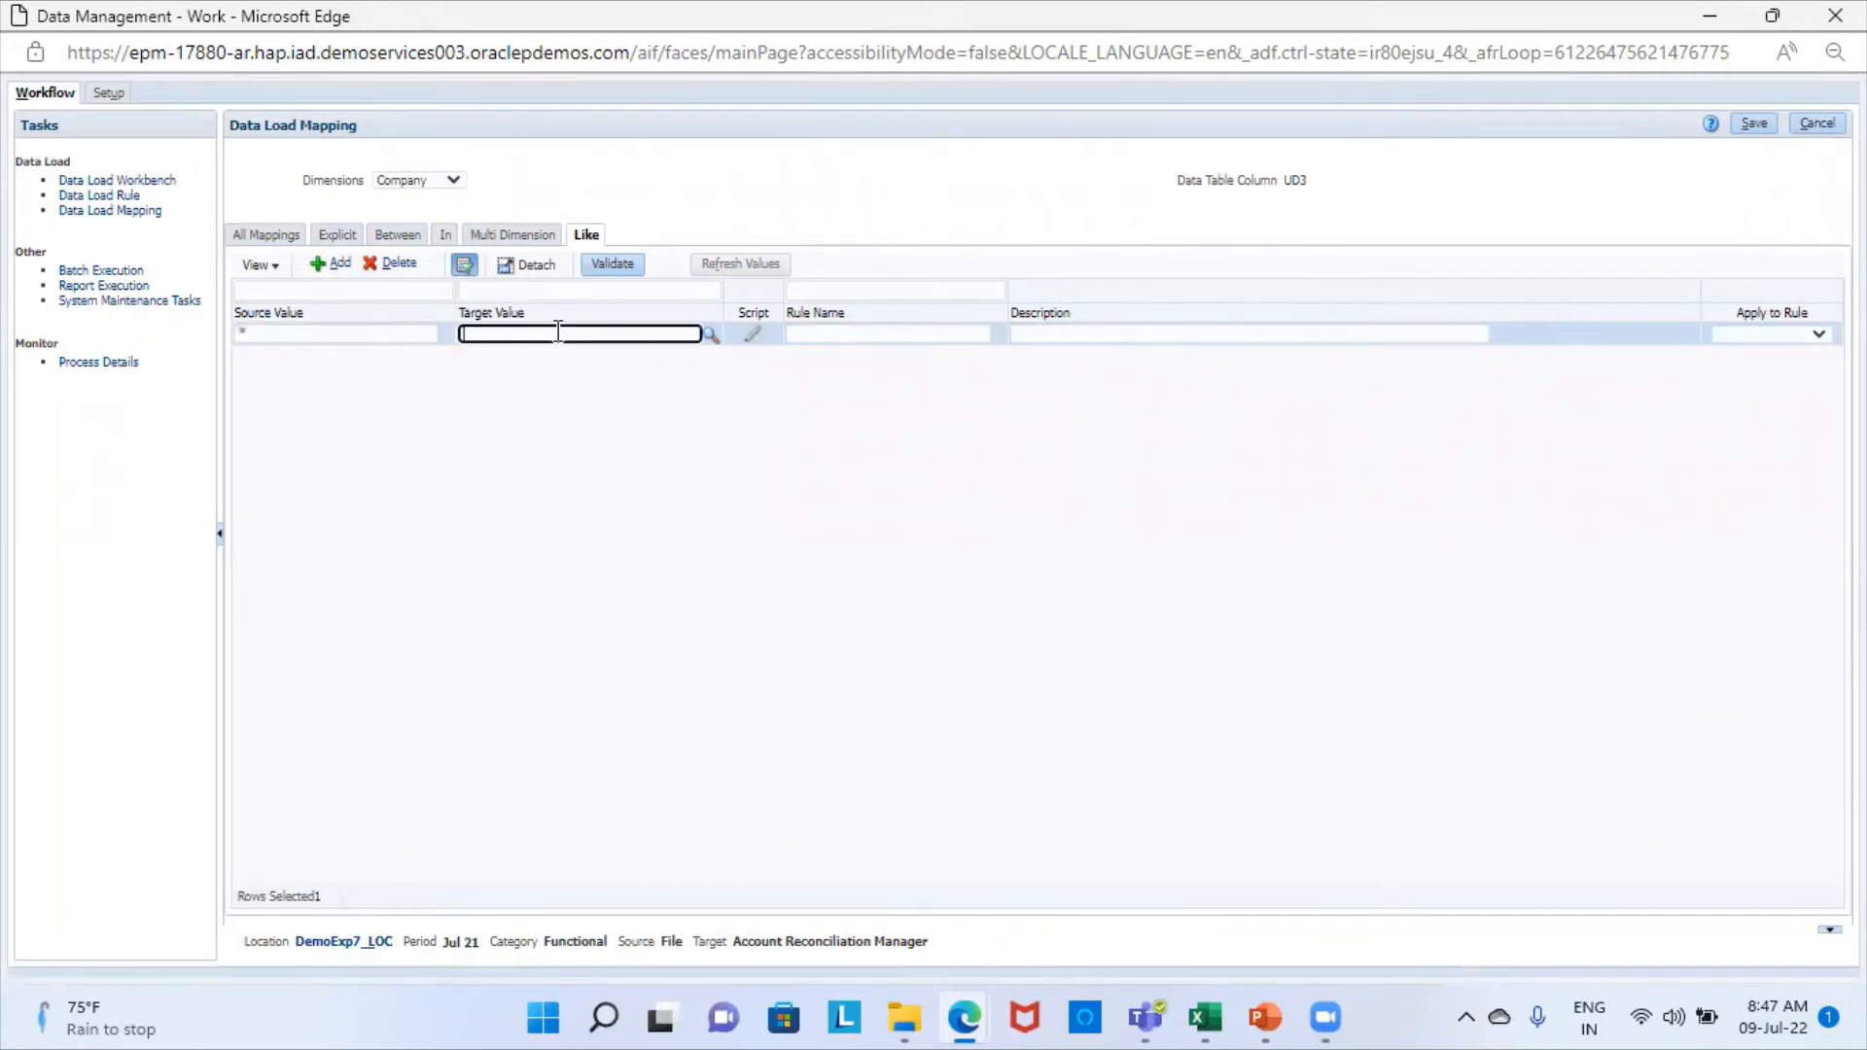
{"action": "type", "text": "*"}
{"action": "left_click", "coordinate": [815, 334]}
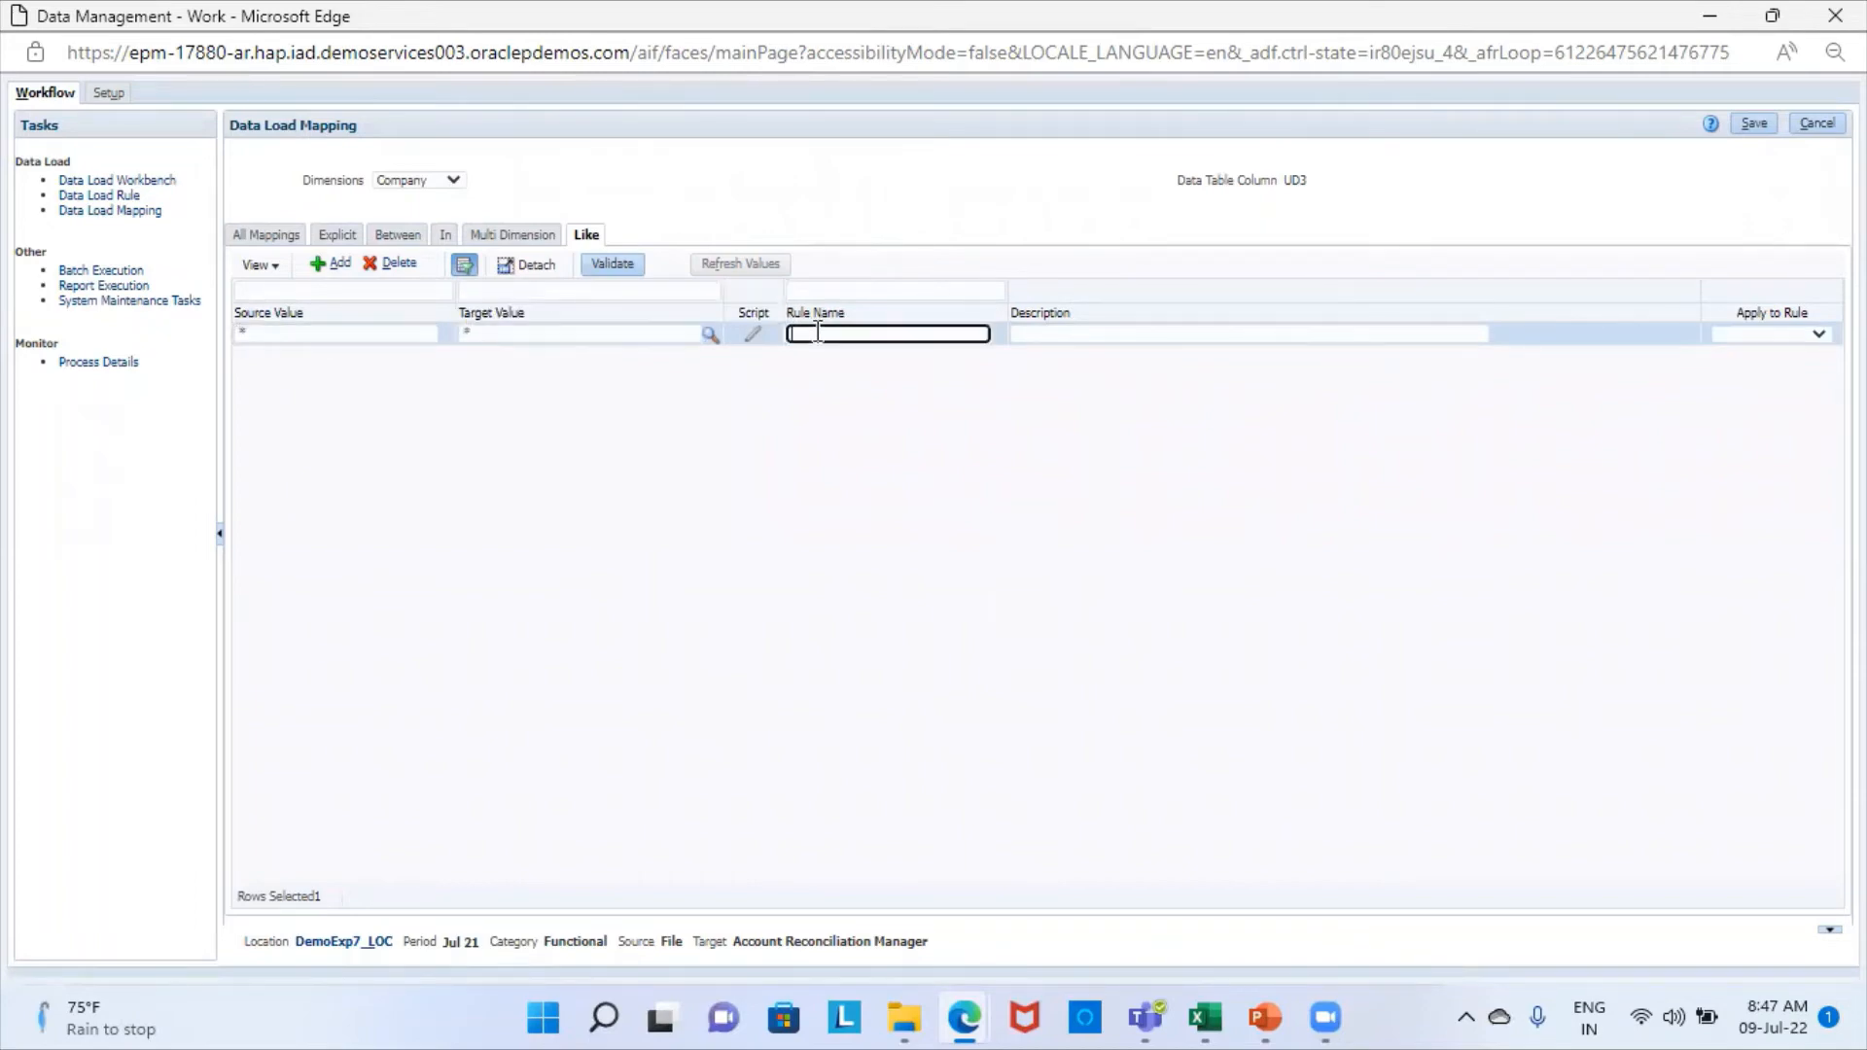
{"action": "type", "text": "a2"}
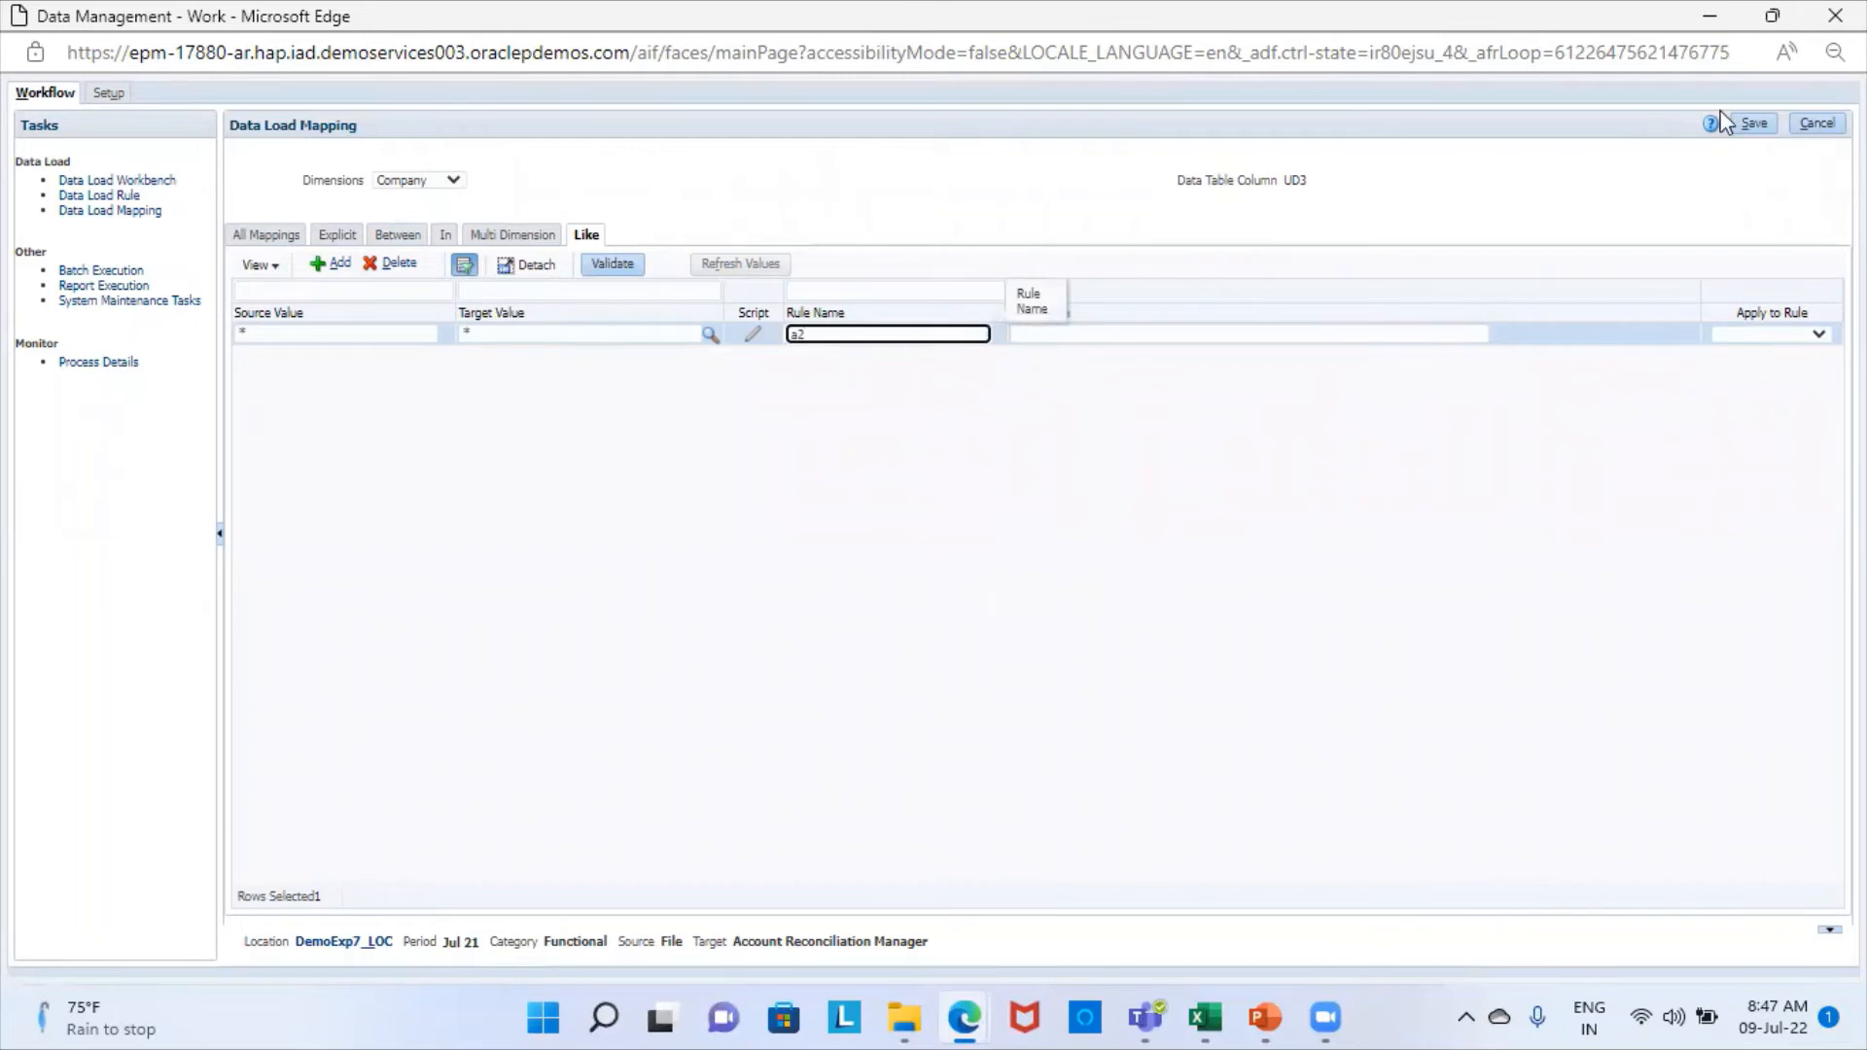
{"action": "left_click", "coordinate": [1758, 124]}
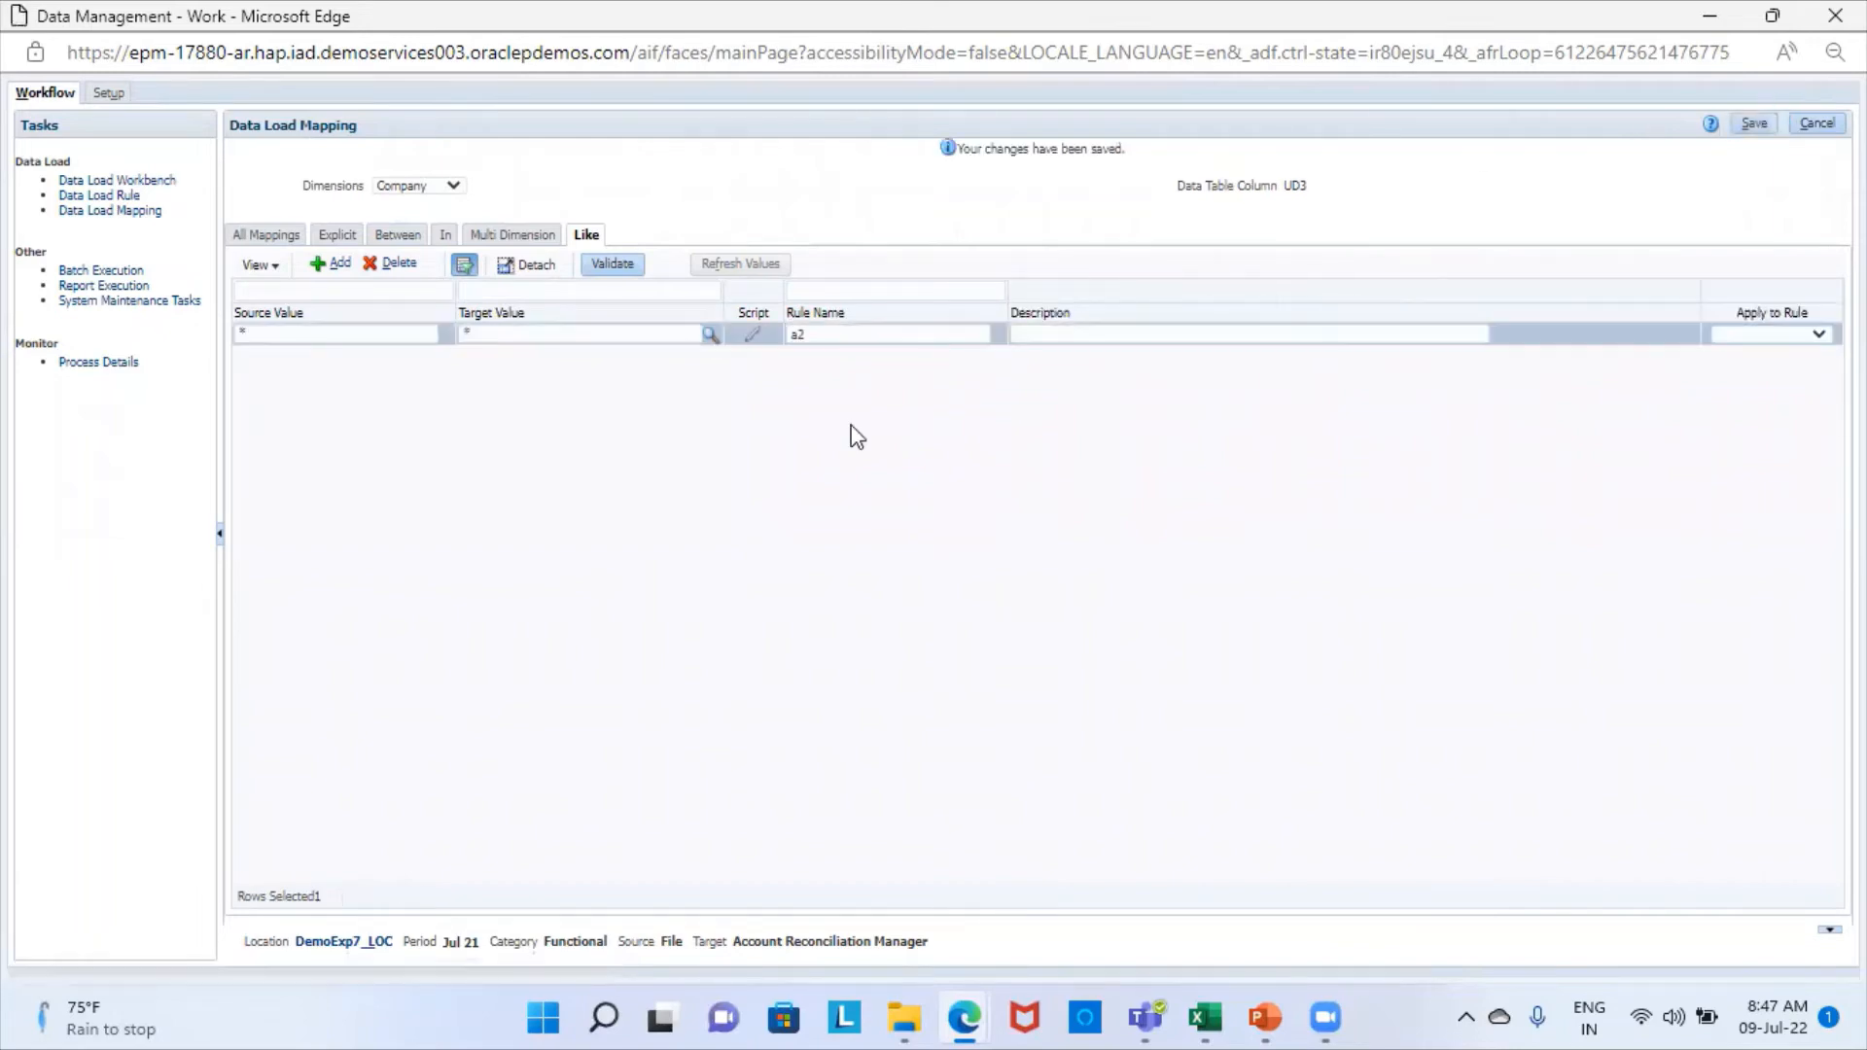
- Add and save a Like mapping for the Data dimension with source value *, target value * and rule name a3
{"action": "left_click", "coordinate": [447, 187]}
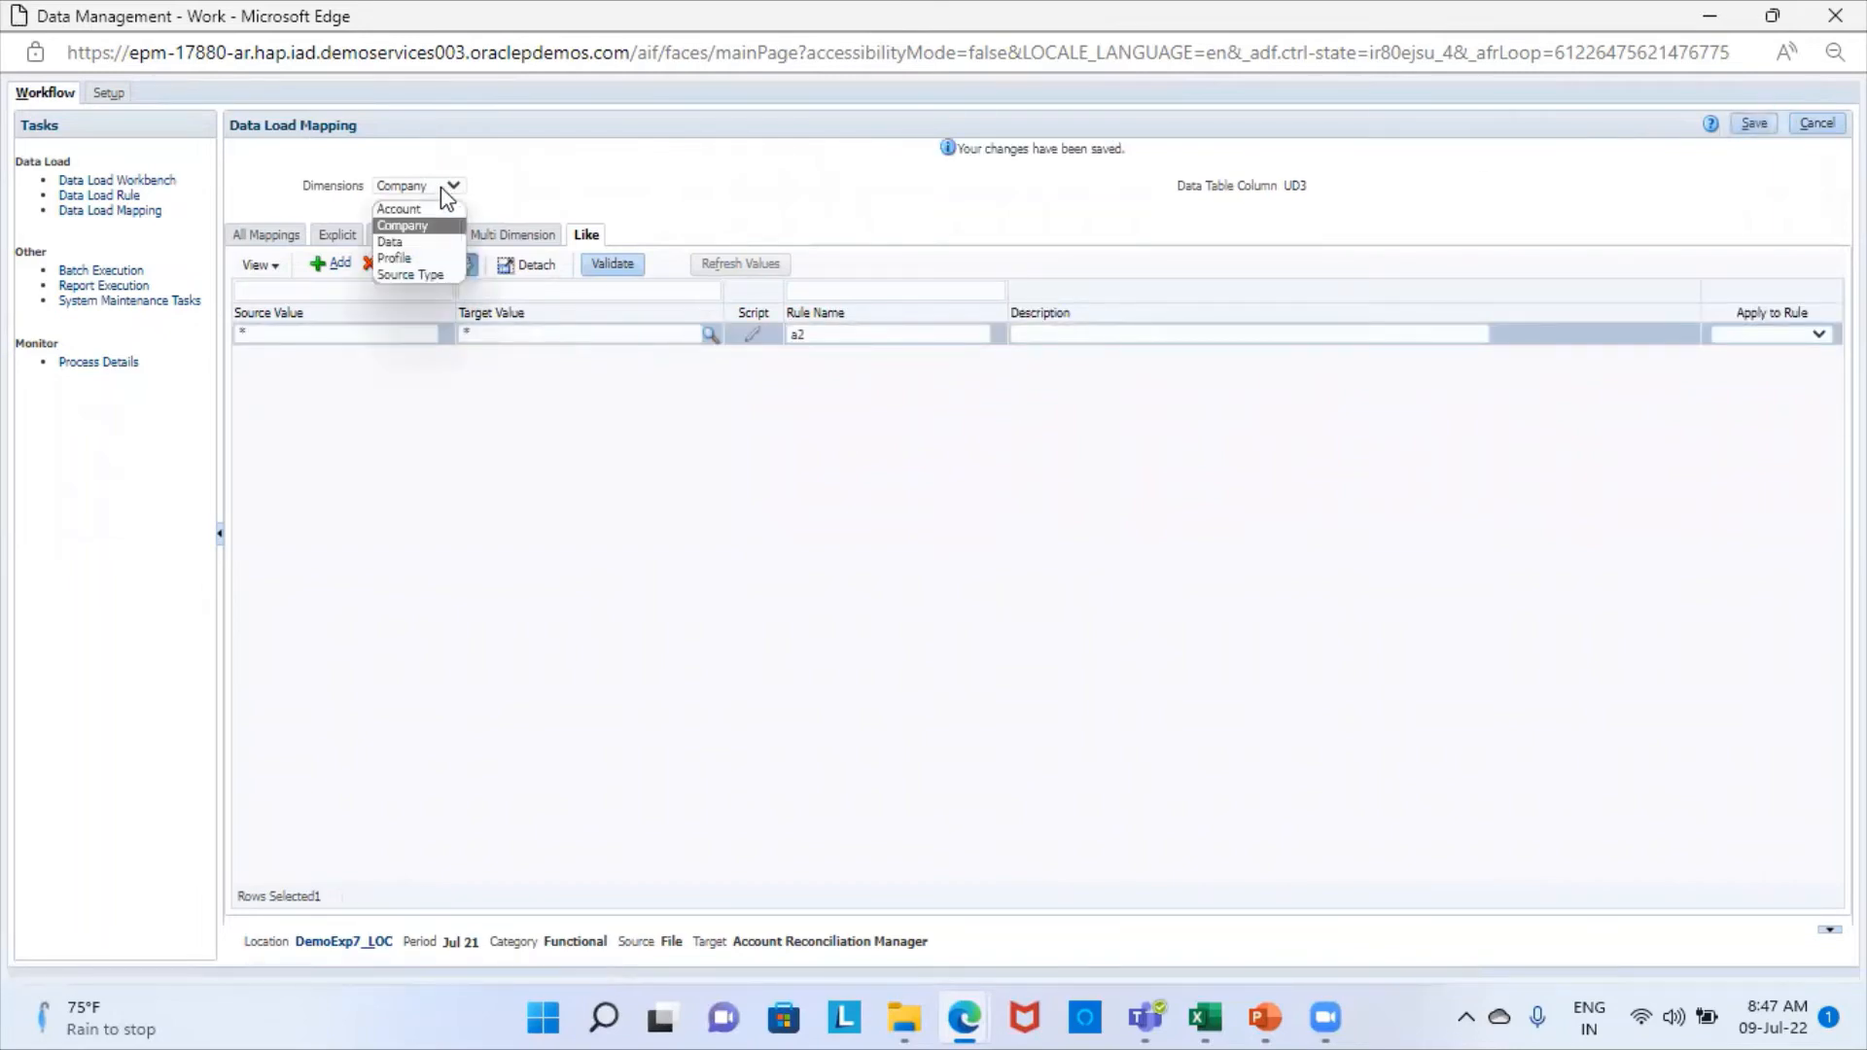
{"action": "left_click", "coordinate": [388, 241]}
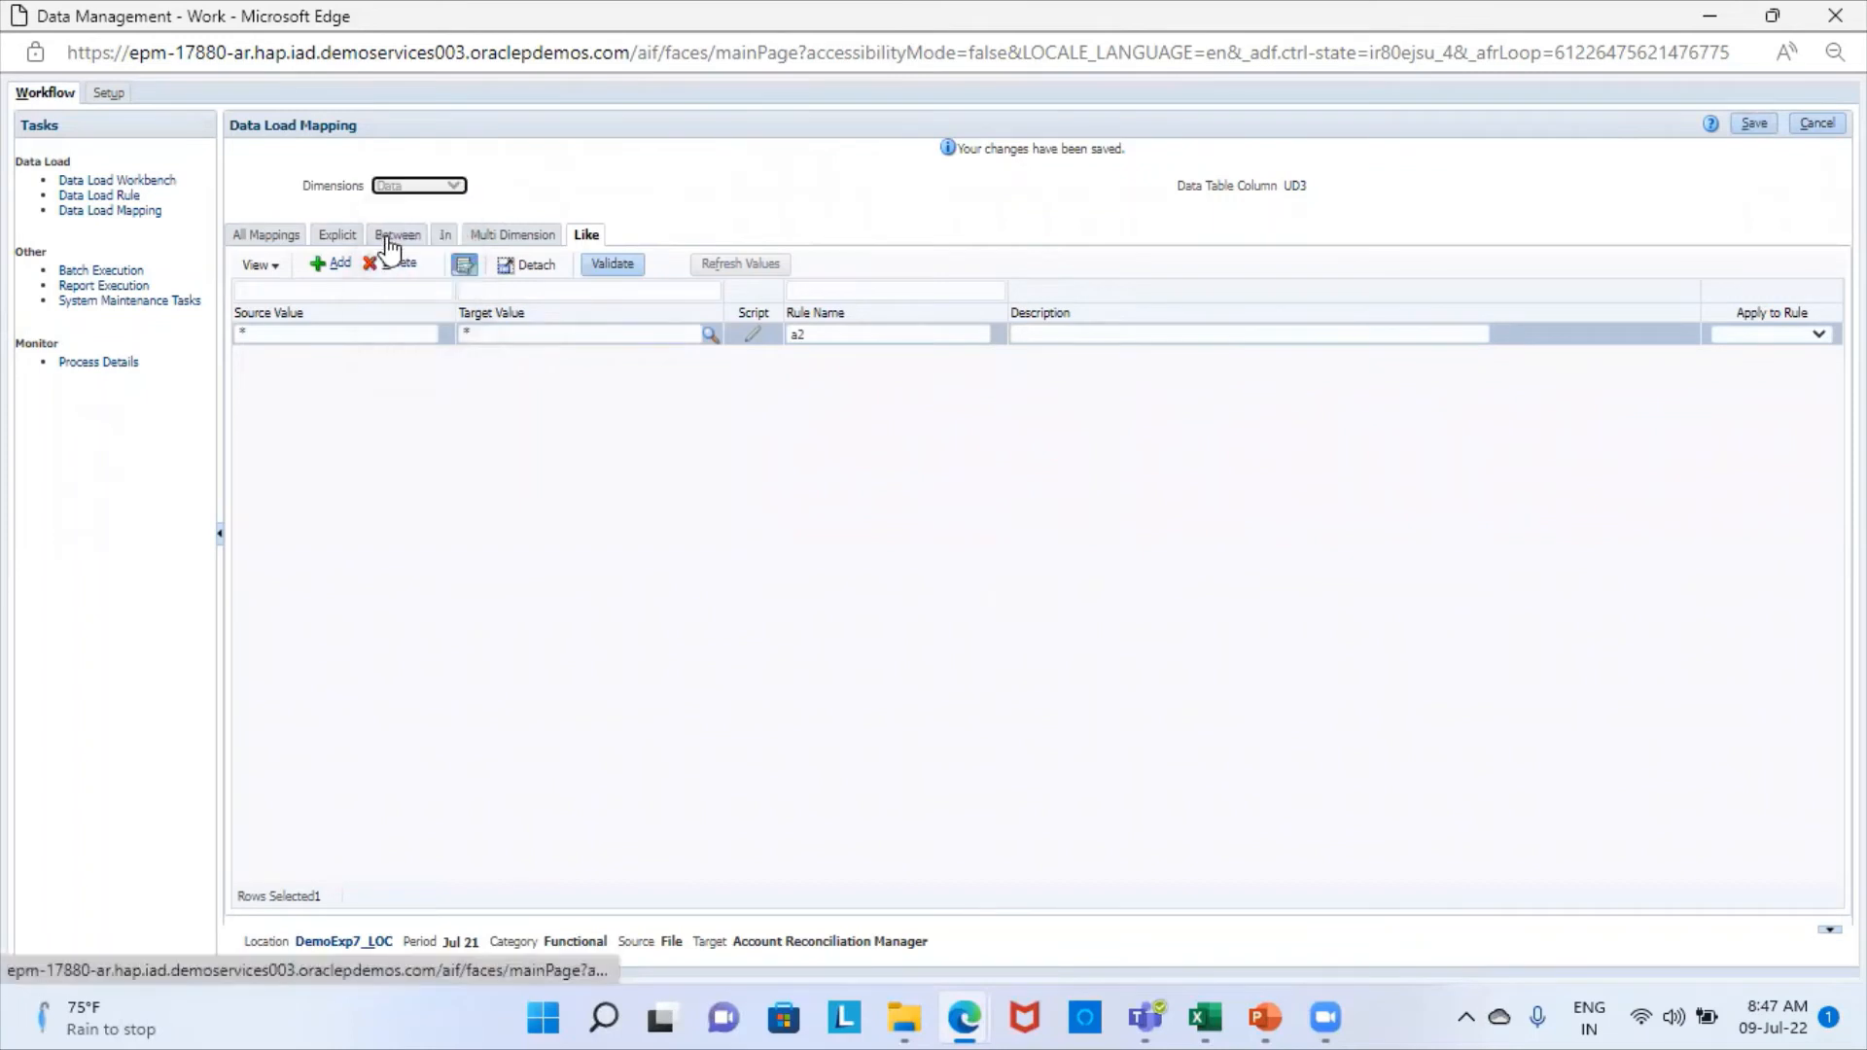
{"action": "left_click", "coordinate": [337, 264]}
{"action": "left_click", "coordinate": [350, 337]}
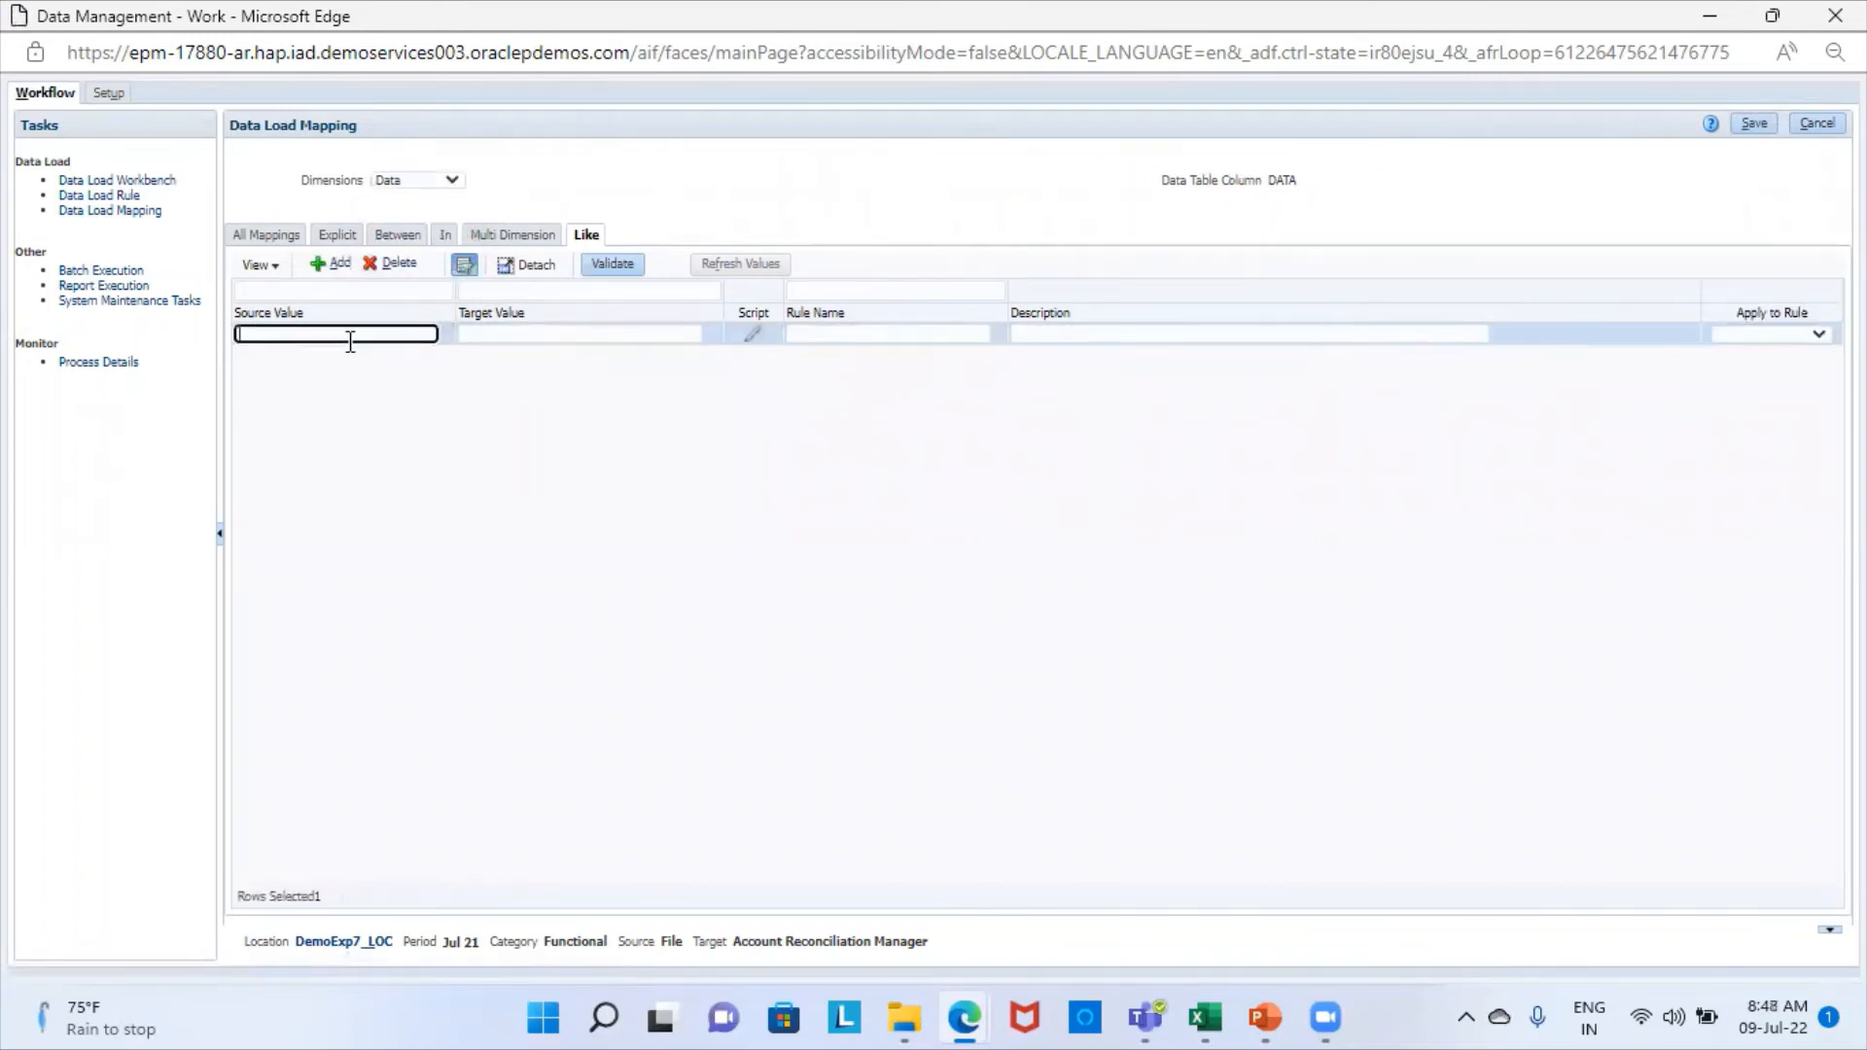
{"action": "left_click", "coordinate": [556, 335]}
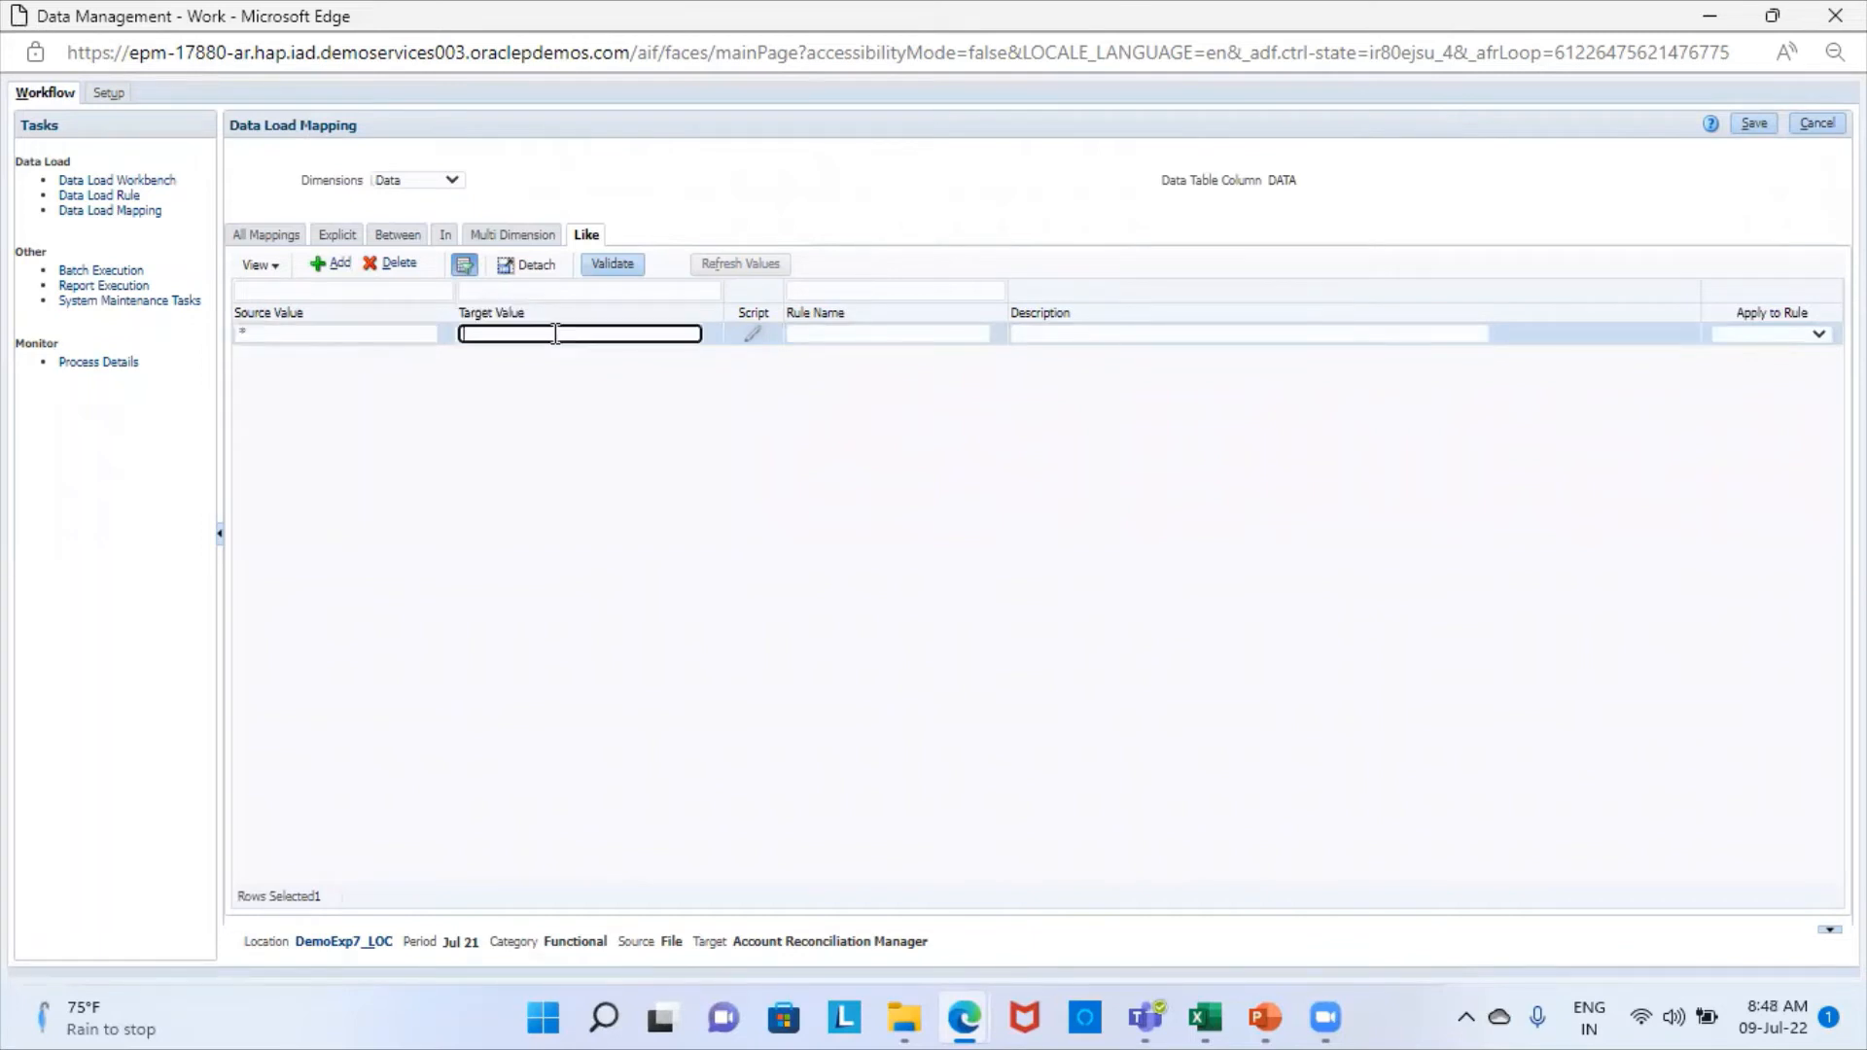
{"action": "left_click", "coordinate": [905, 334]}
{"action": "type", "text": "a3"}
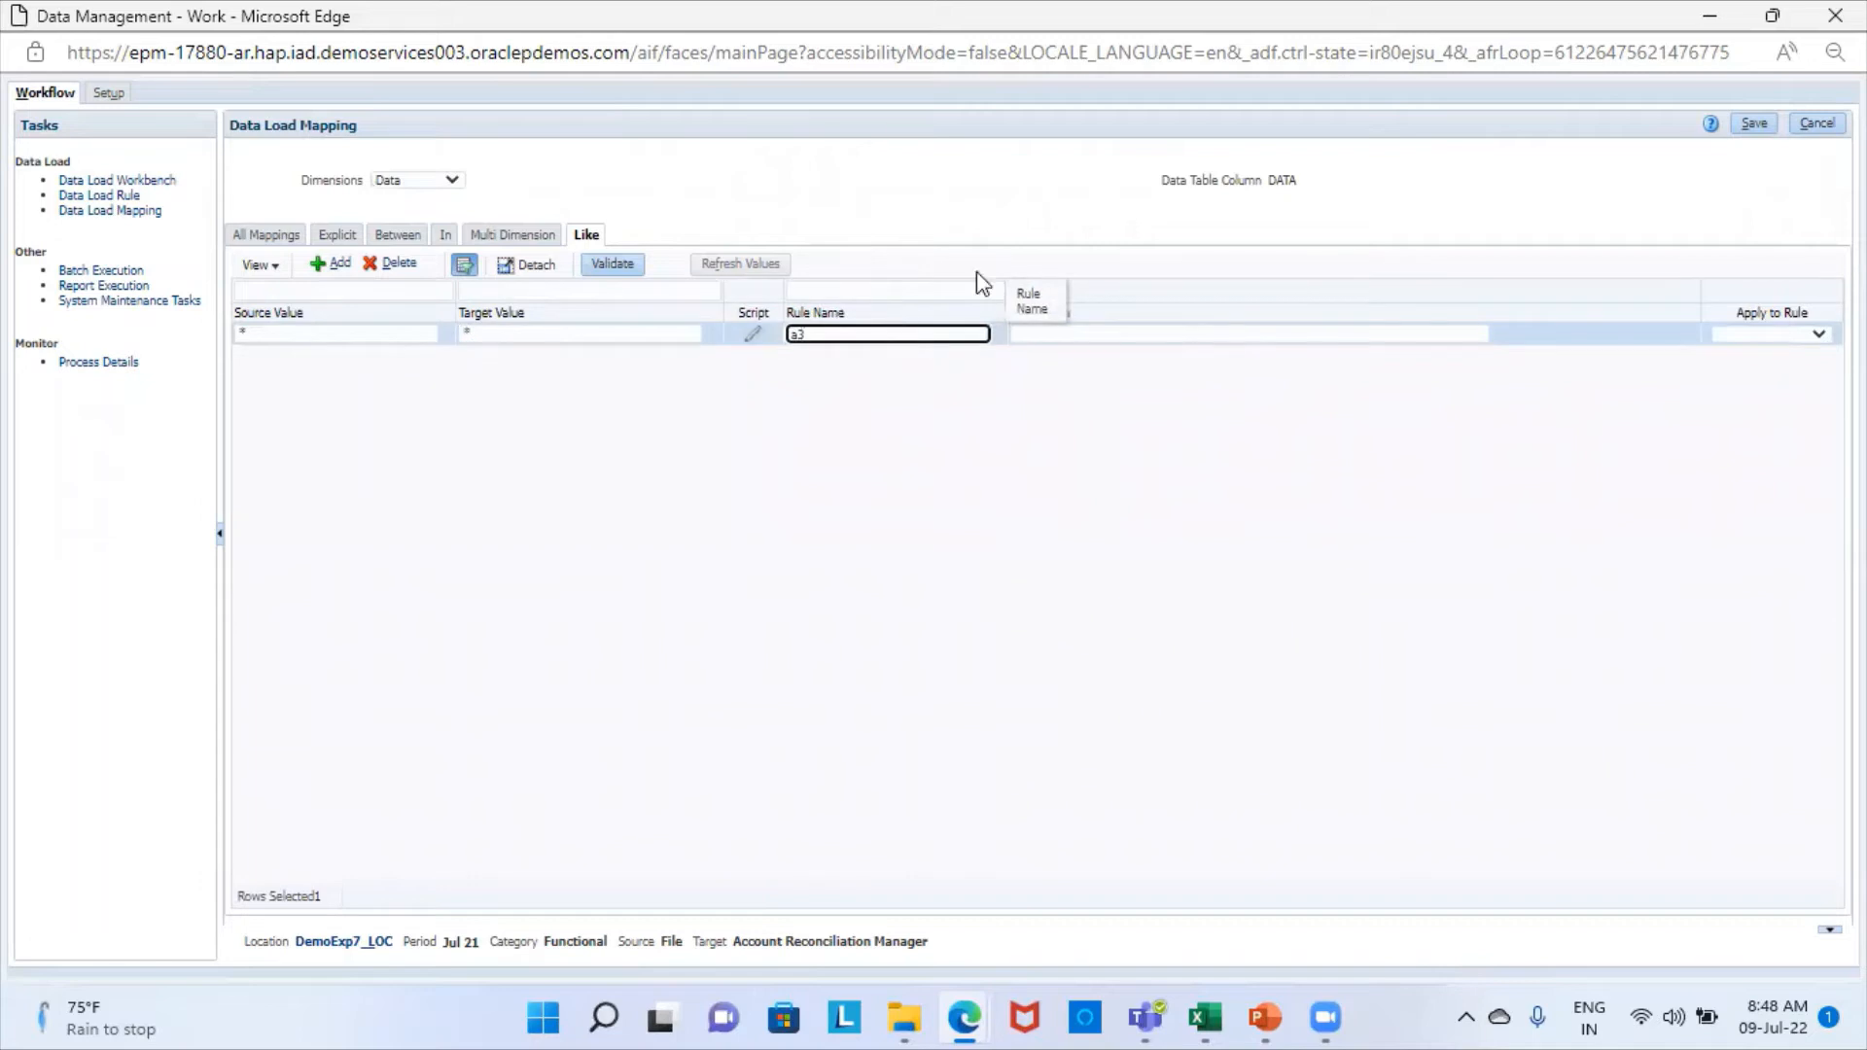
{"action": "left_click", "coordinate": [1756, 116]}
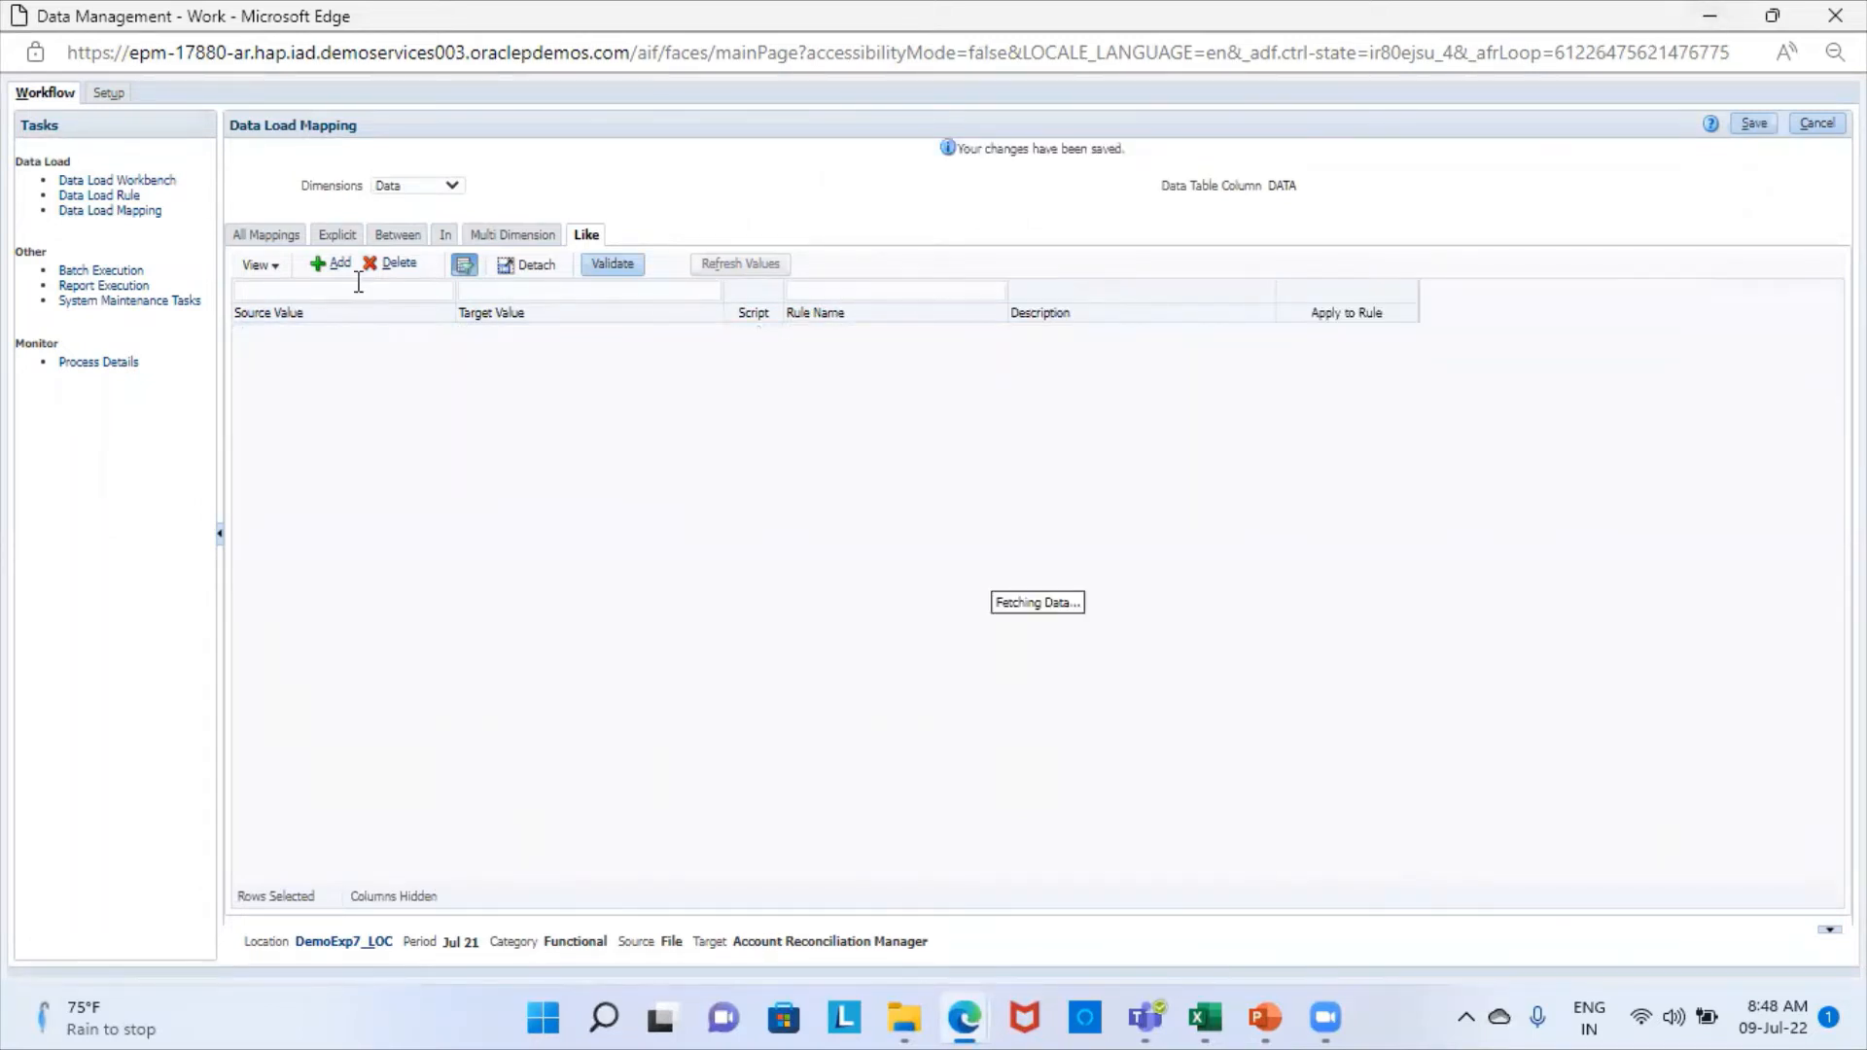
- Add and save a Like mapping for the Profile dimension with source value *, target value * and rule name a4
{"action": "left_click", "coordinate": [450, 186]}
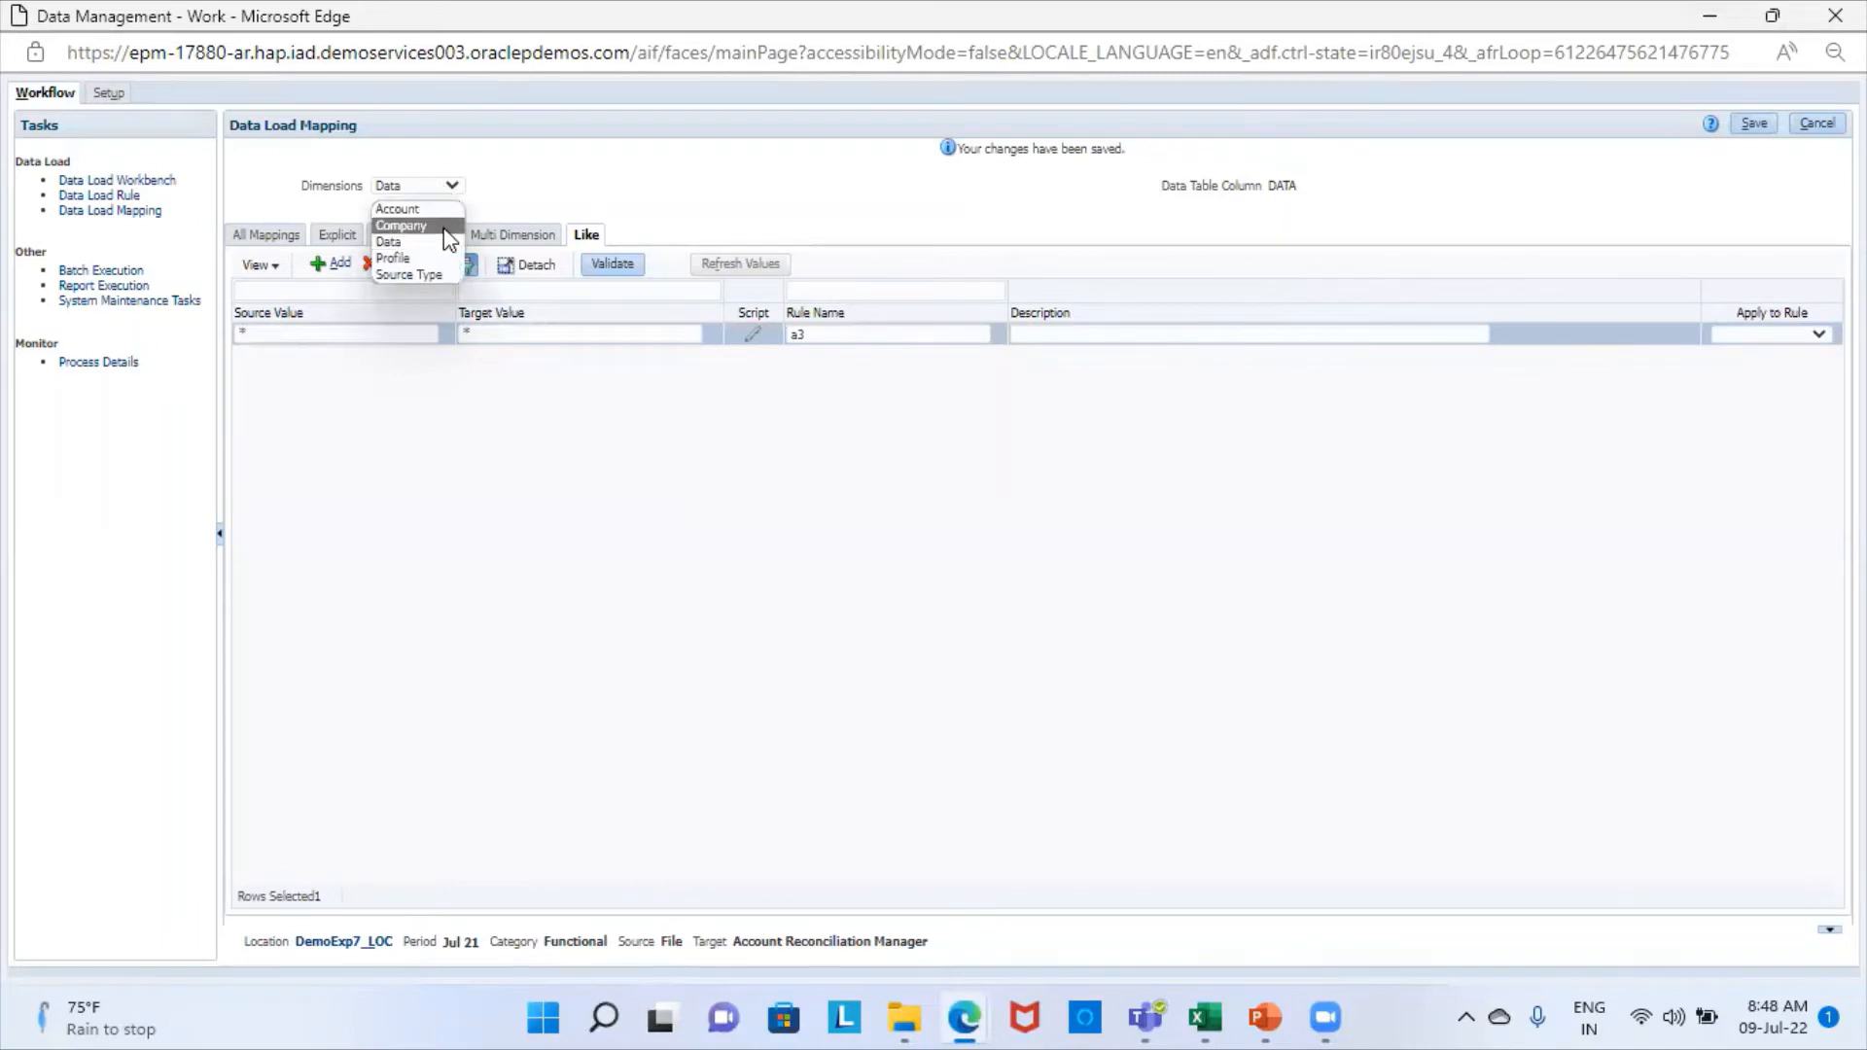
{"action": "left_click", "coordinate": [407, 260]}
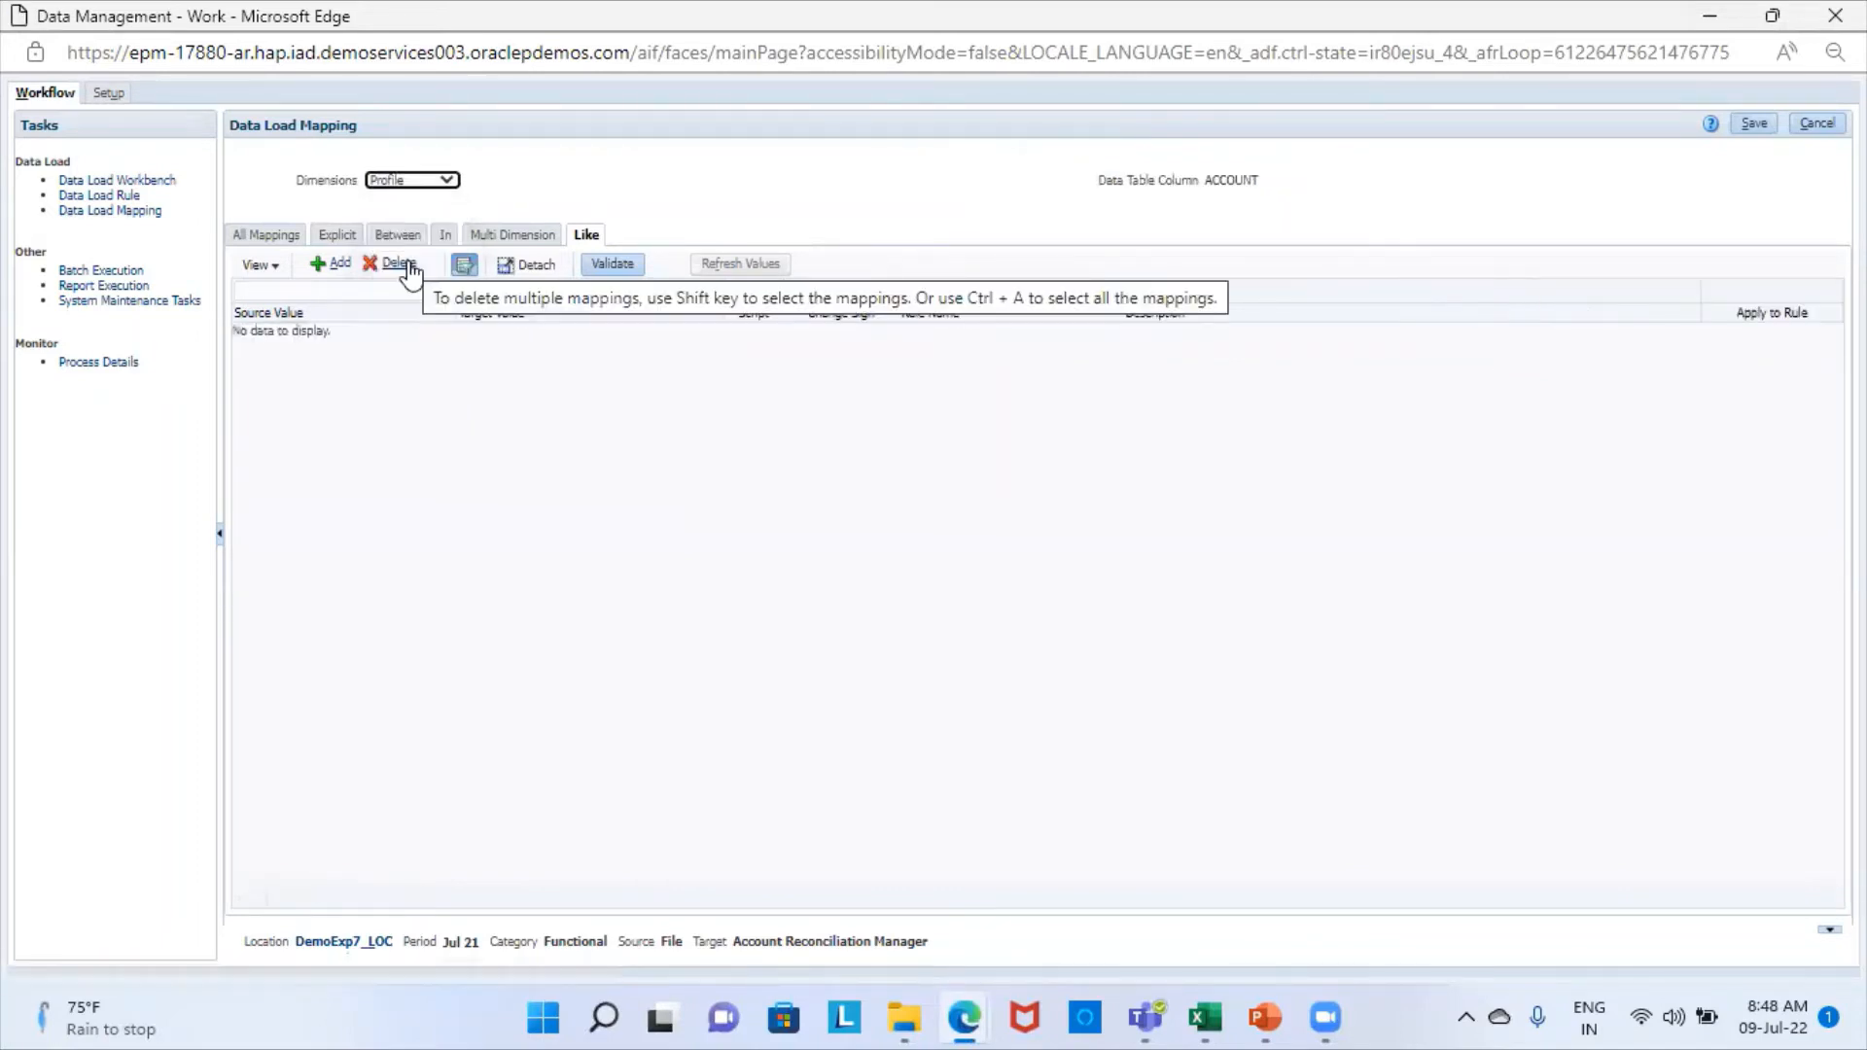
{"action": "left_click", "coordinate": [328, 263]}
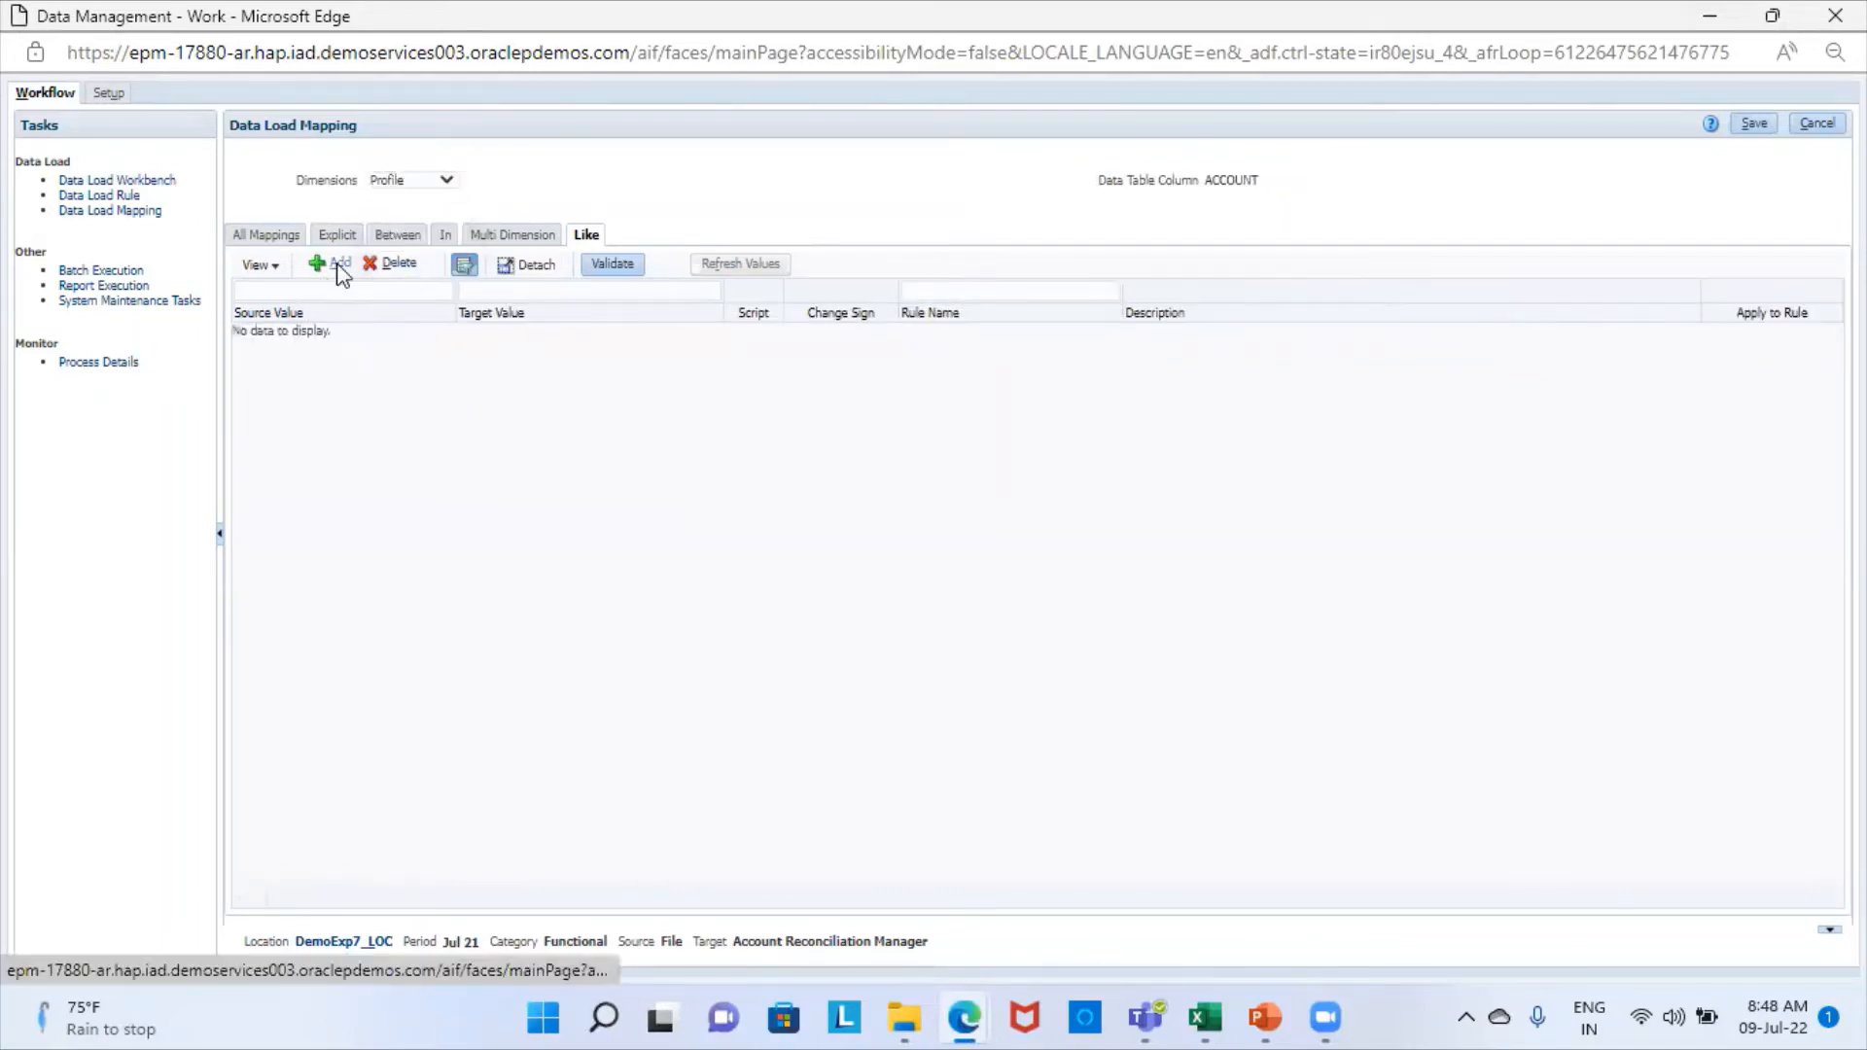
{"action": "left_click", "coordinate": [339, 334]}
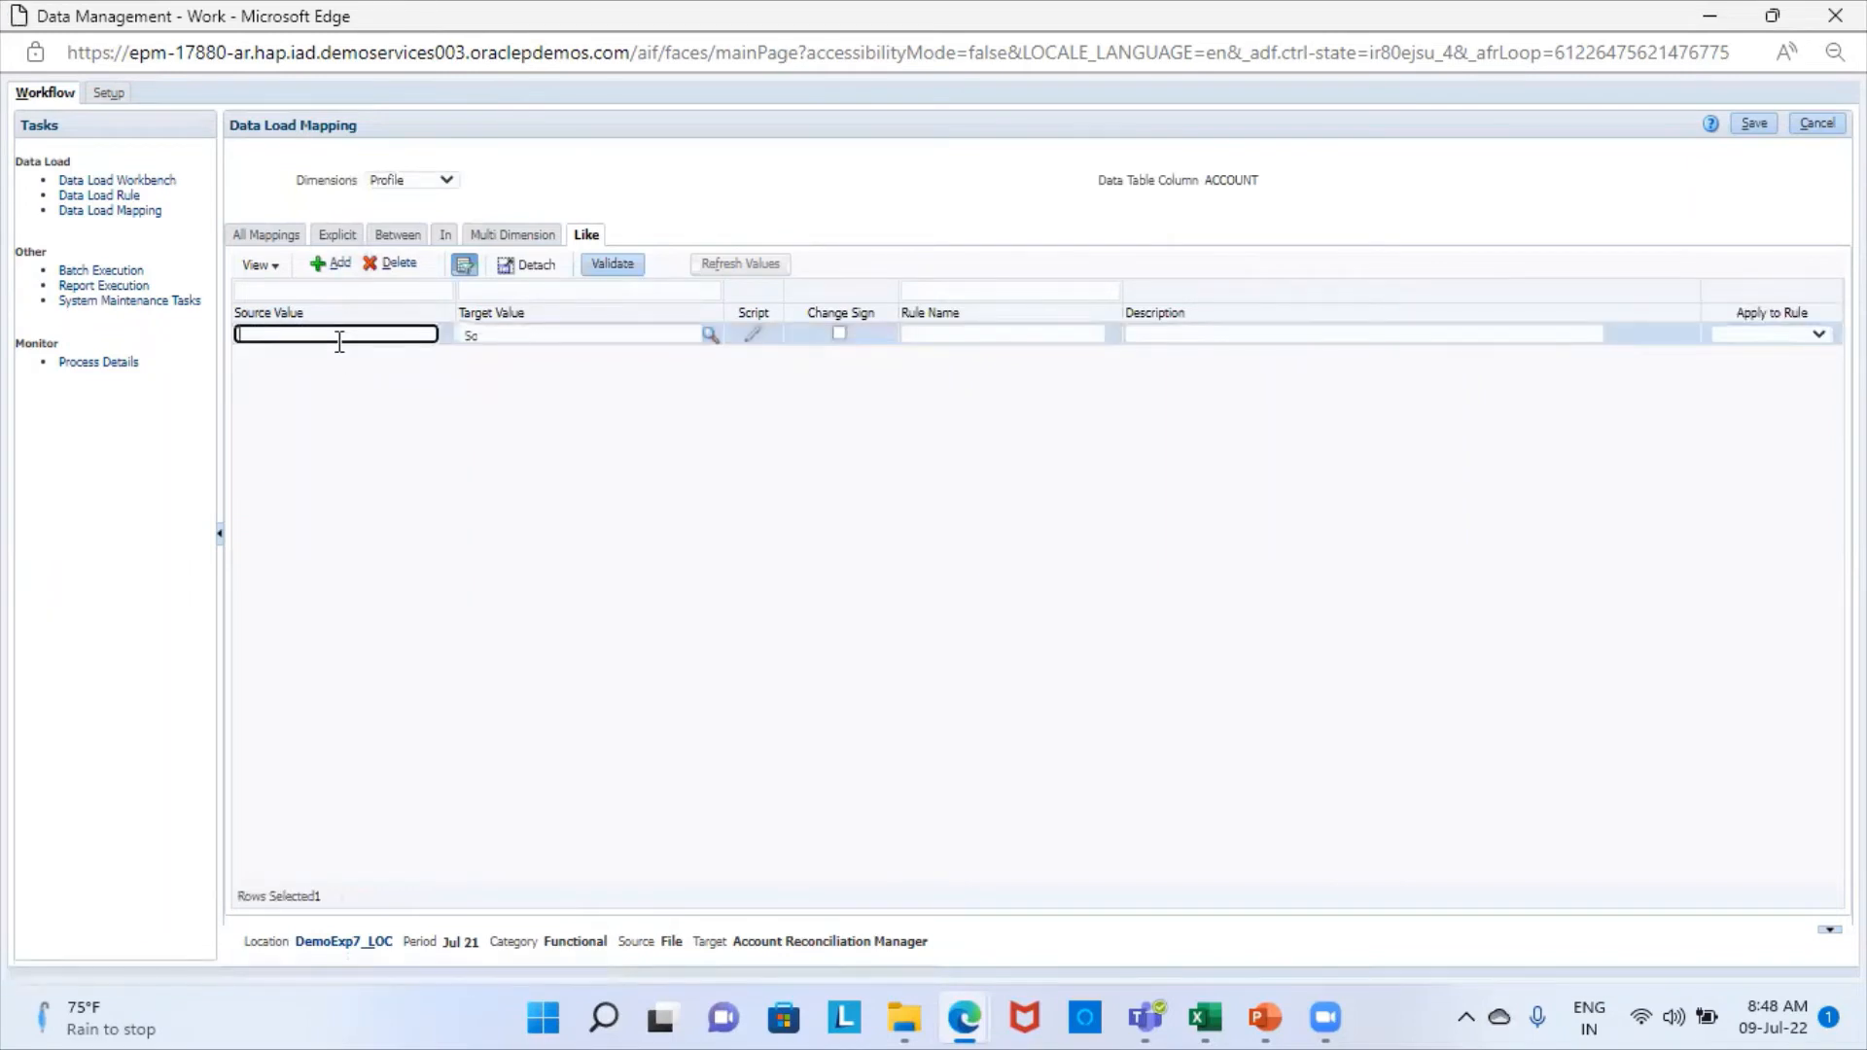
{"action": "left_click", "coordinate": [569, 335]}
{"action": "type", "text": "*"}
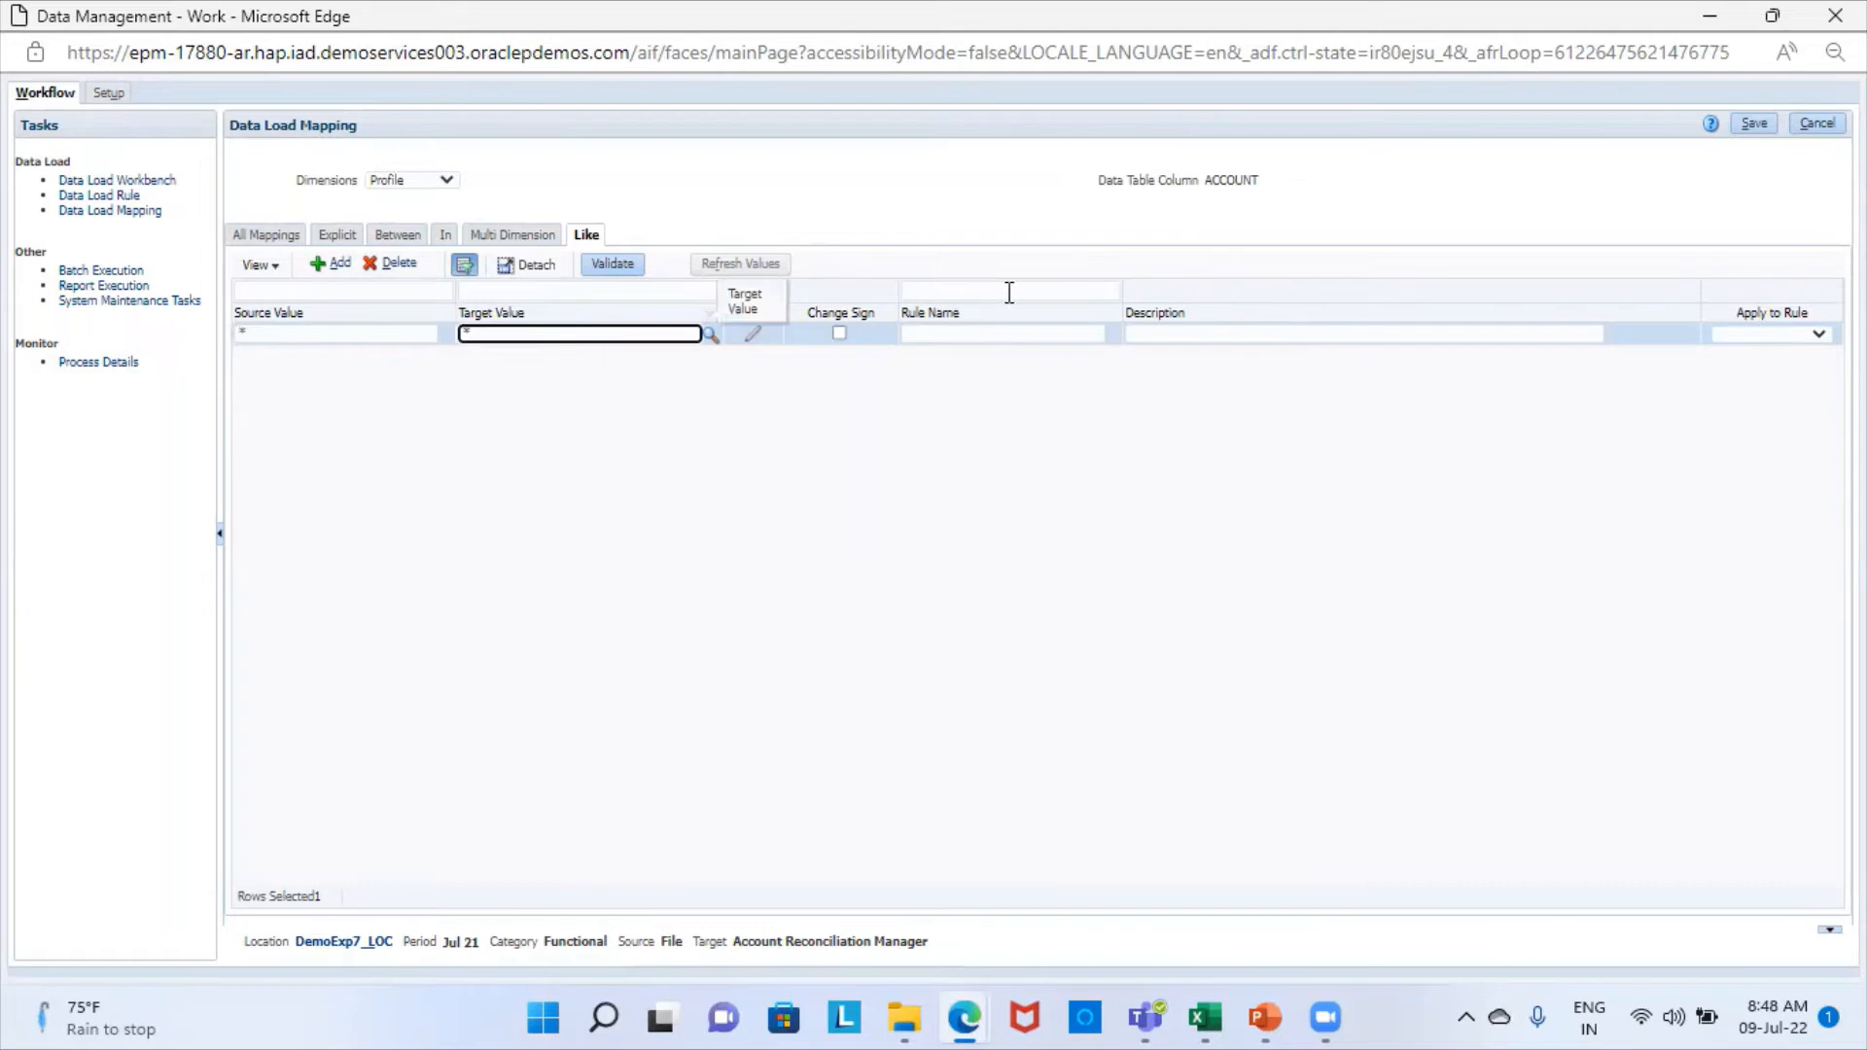
{"action": "left_click", "coordinate": [962, 335]}
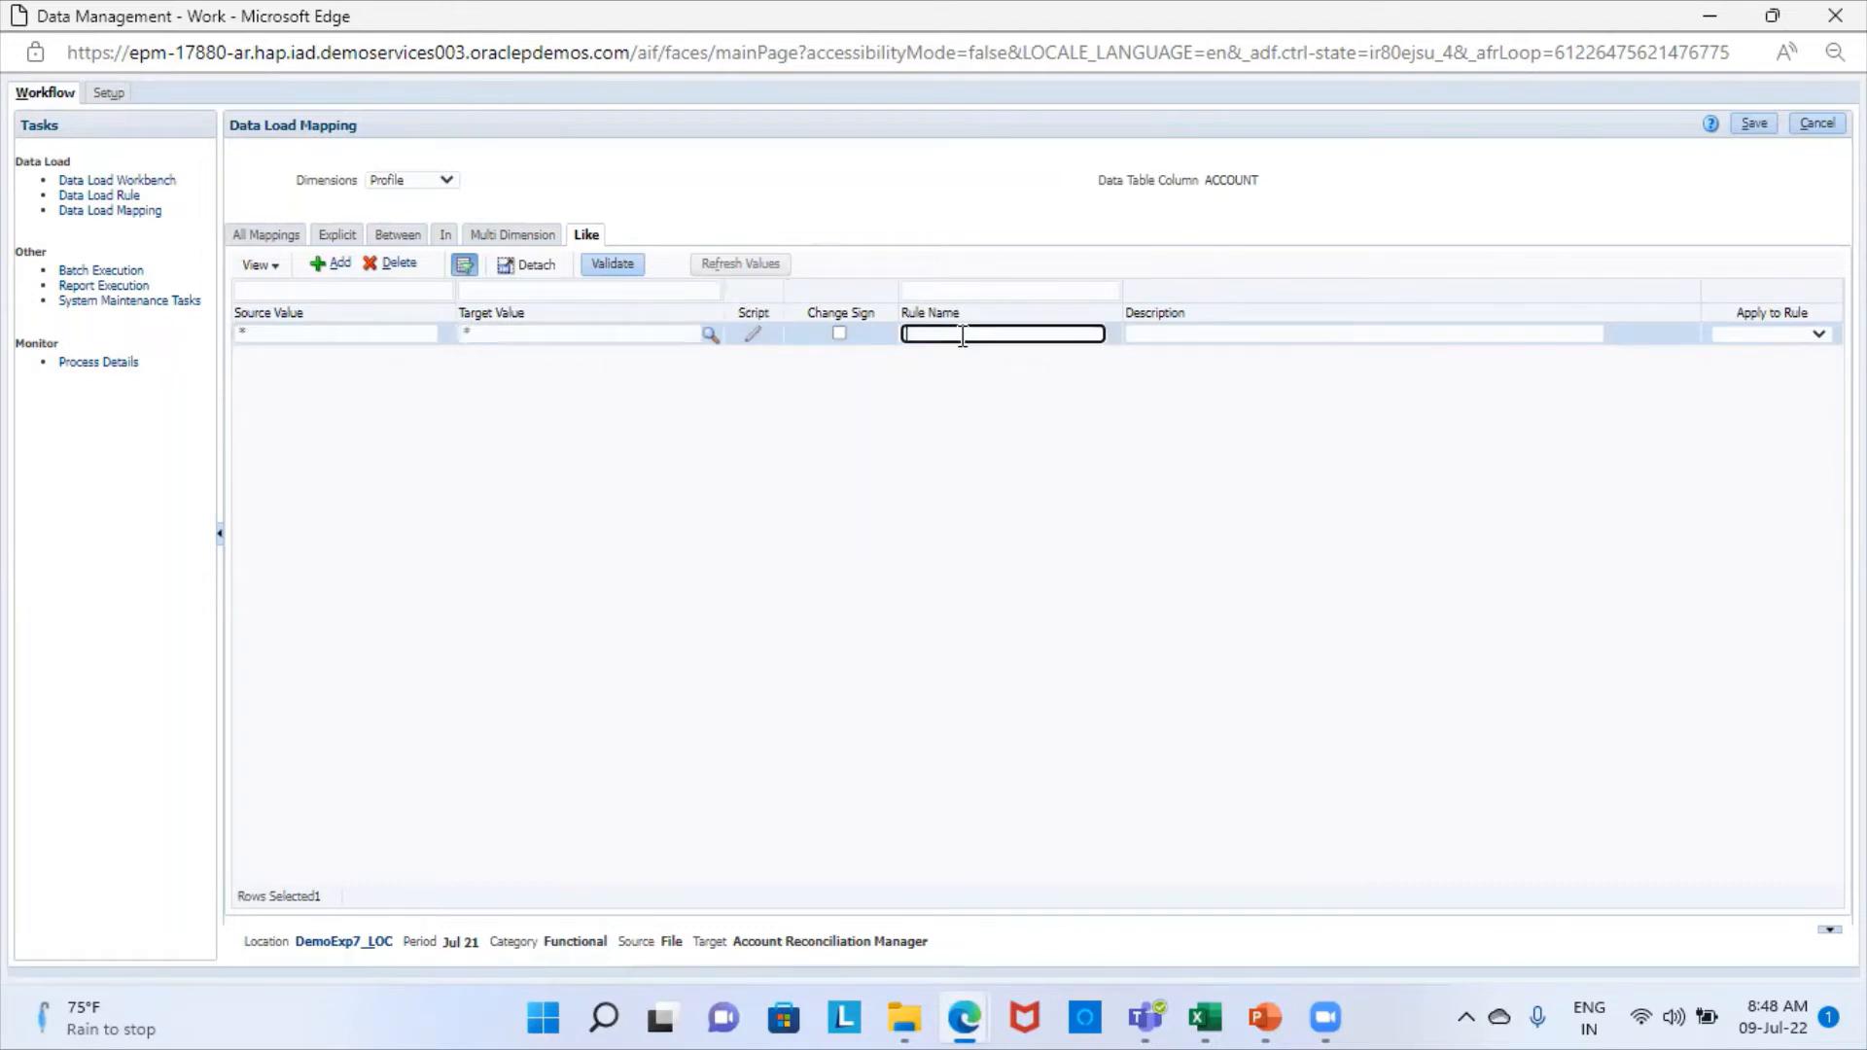
{"action": "type", "text": "a4"}
{"action": "left_click", "coordinate": [1755, 125]}
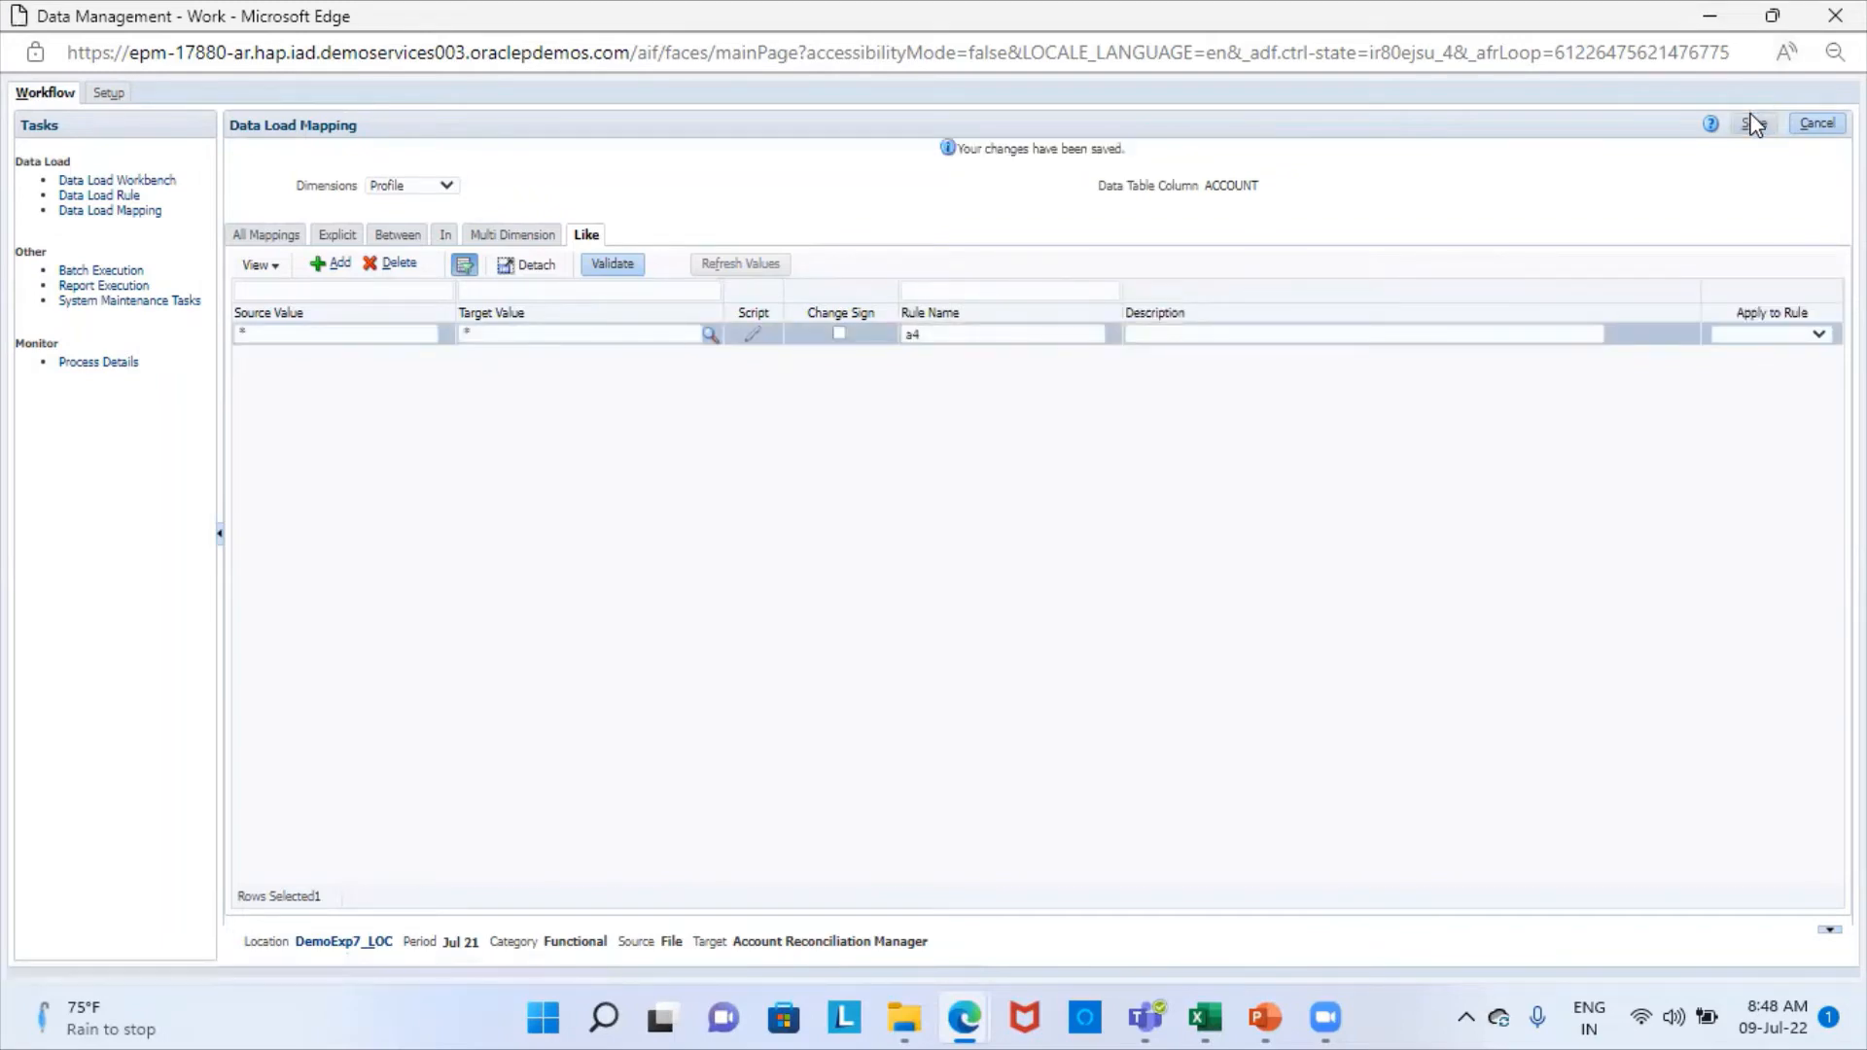
- Add and save a Like mapping for the Source Type dimension with source value *, target value source system and rule name a5
{"action": "left_click", "coordinate": [445, 184]}
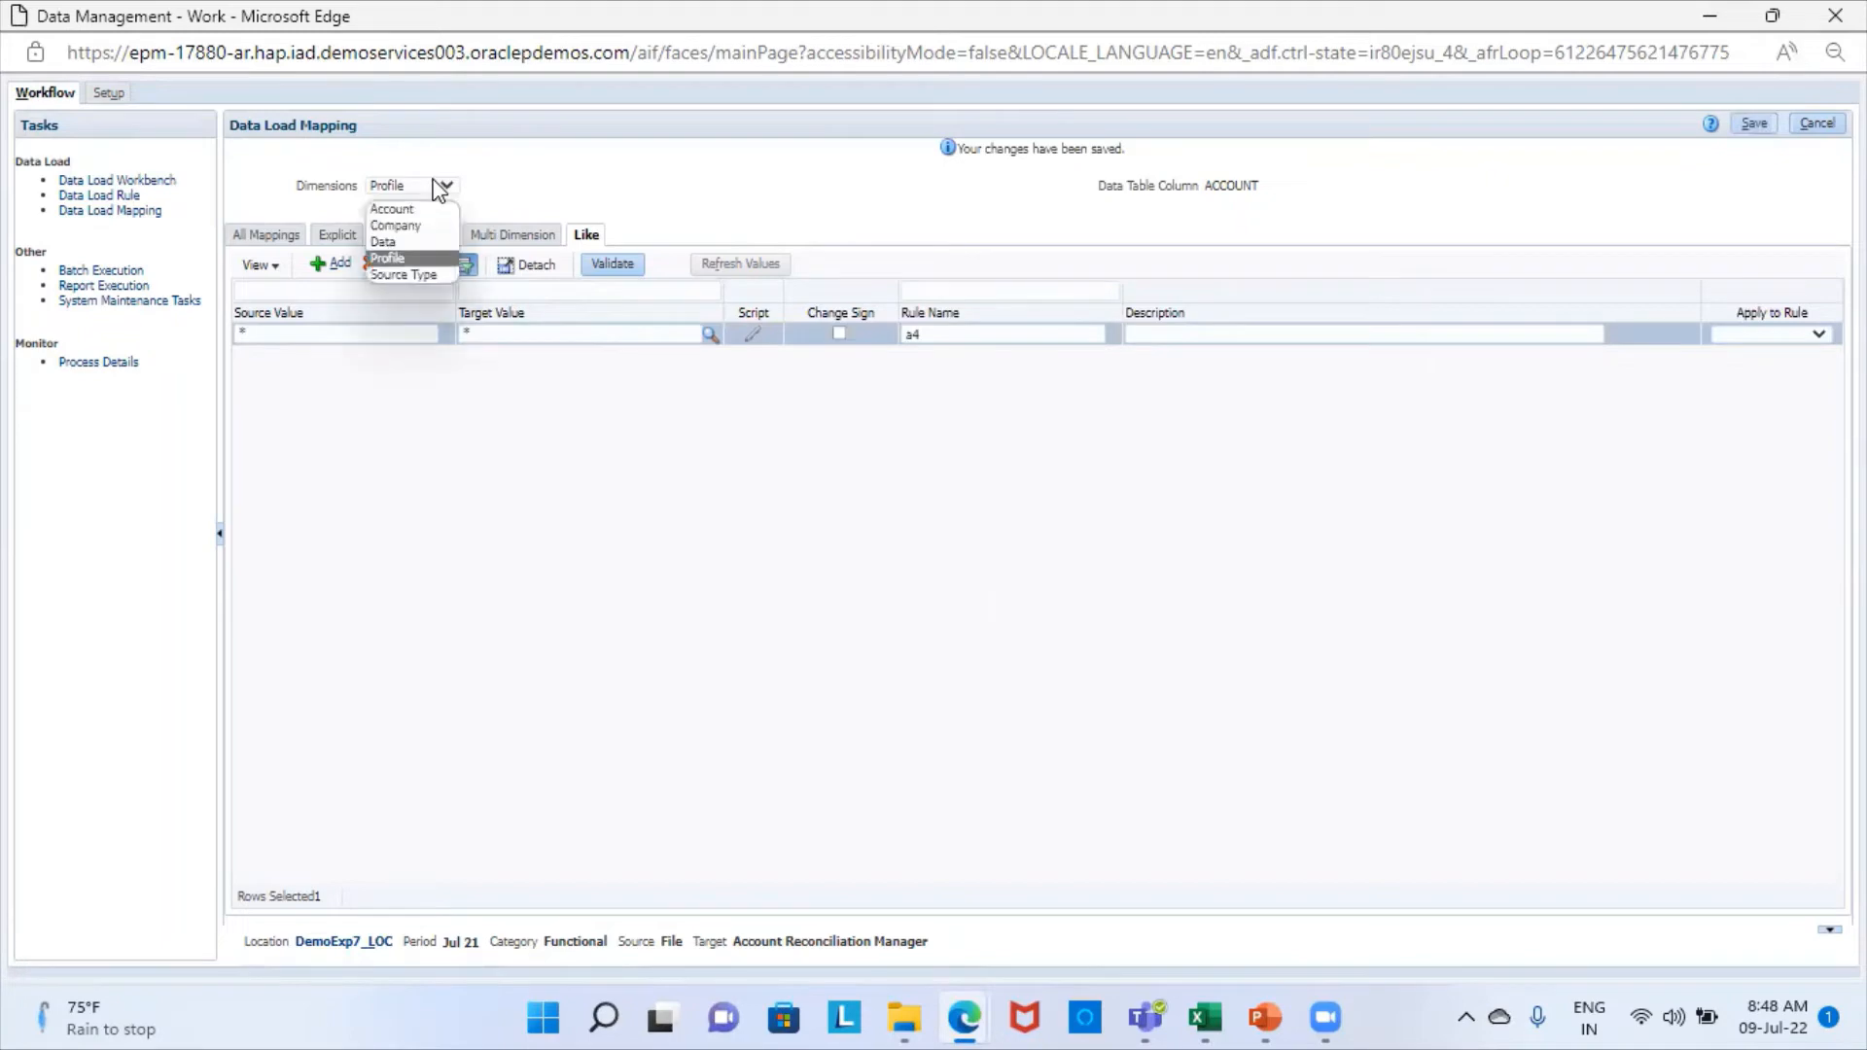
{"action": "left_click", "coordinate": [421, 276]}
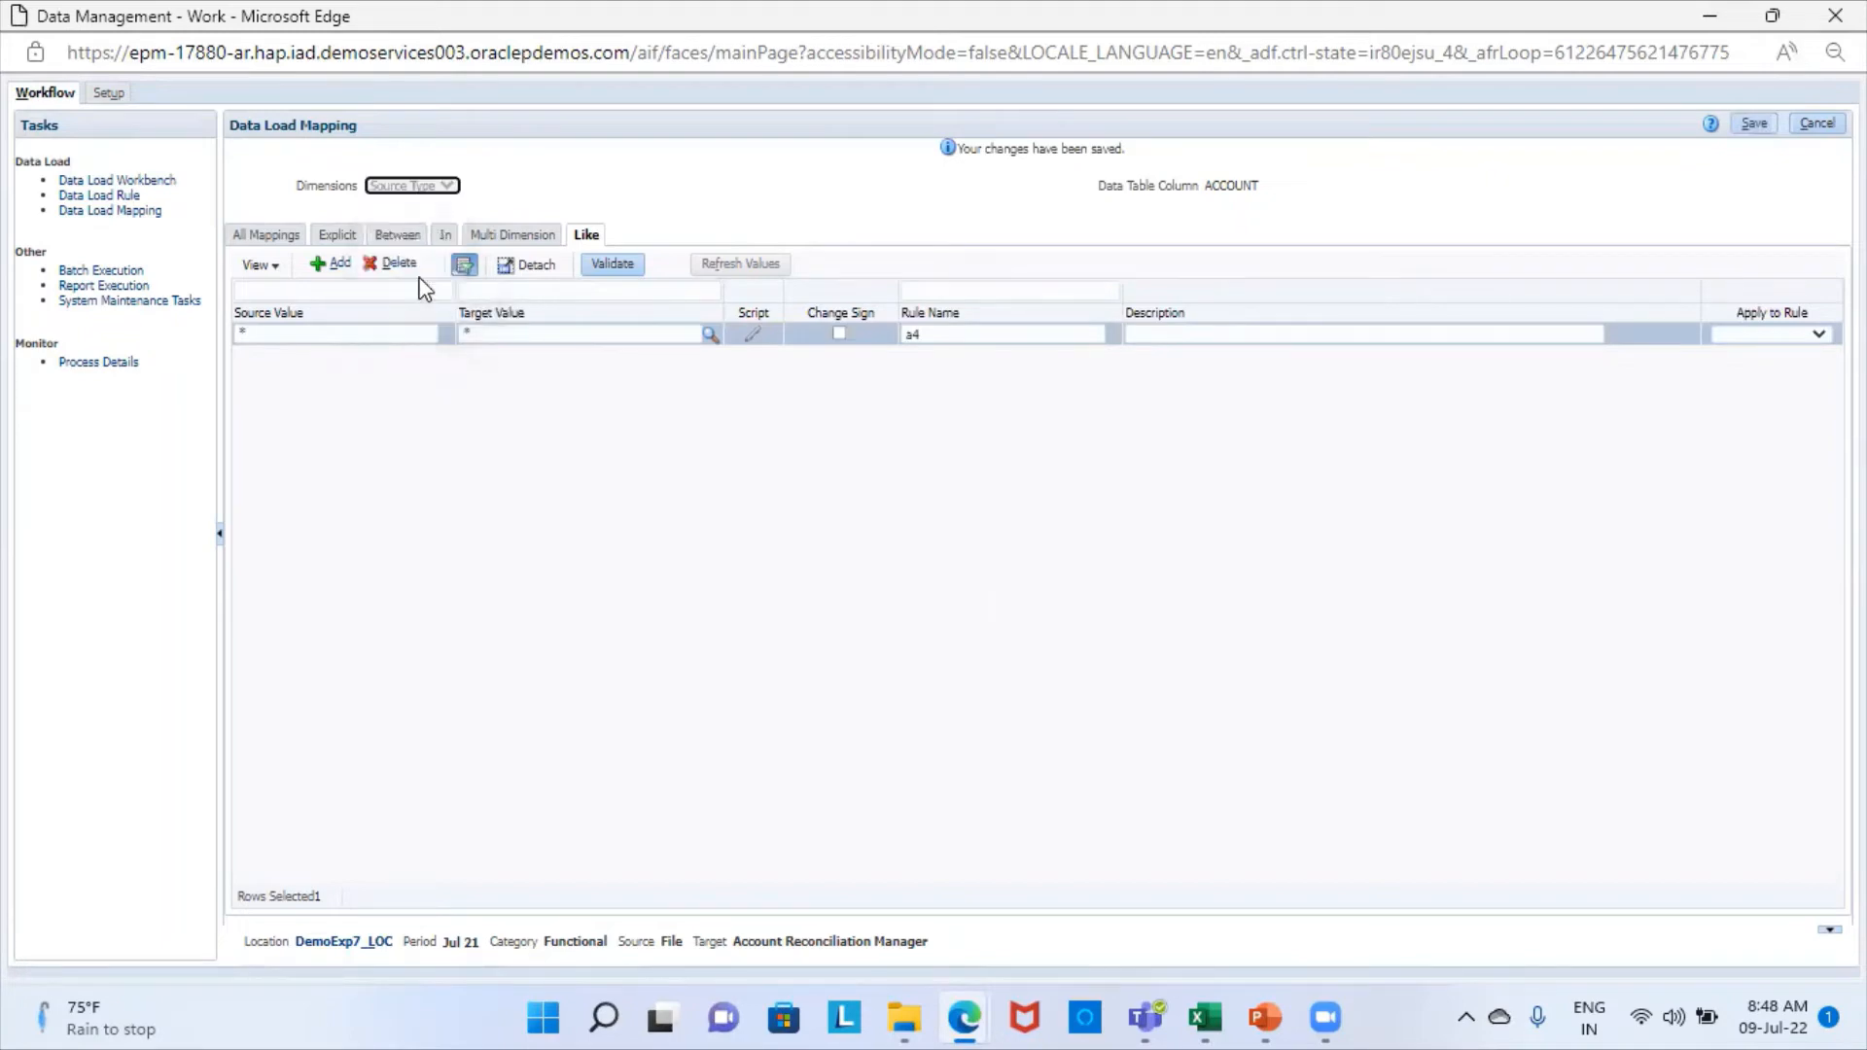
{"action": "left_click", "coordinate": [336, 265]}
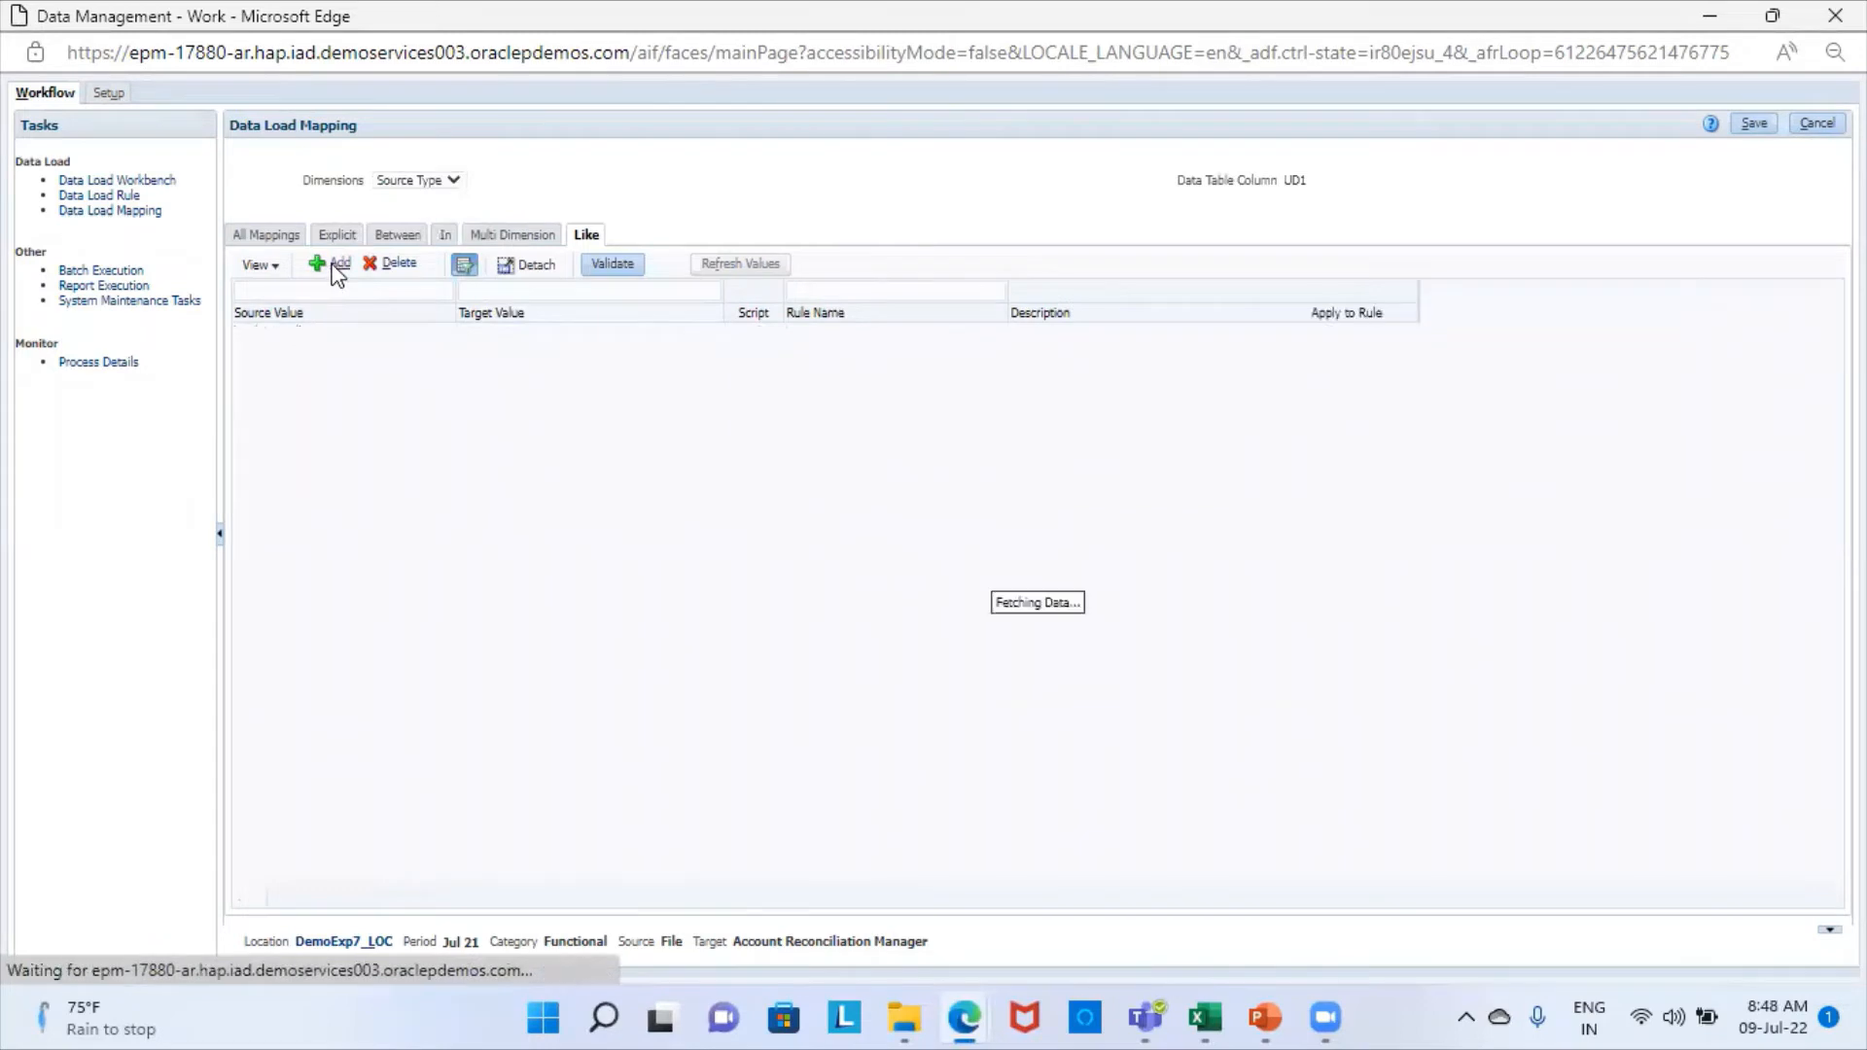
{"action": "left_click", "coordinate": [328, 339]}
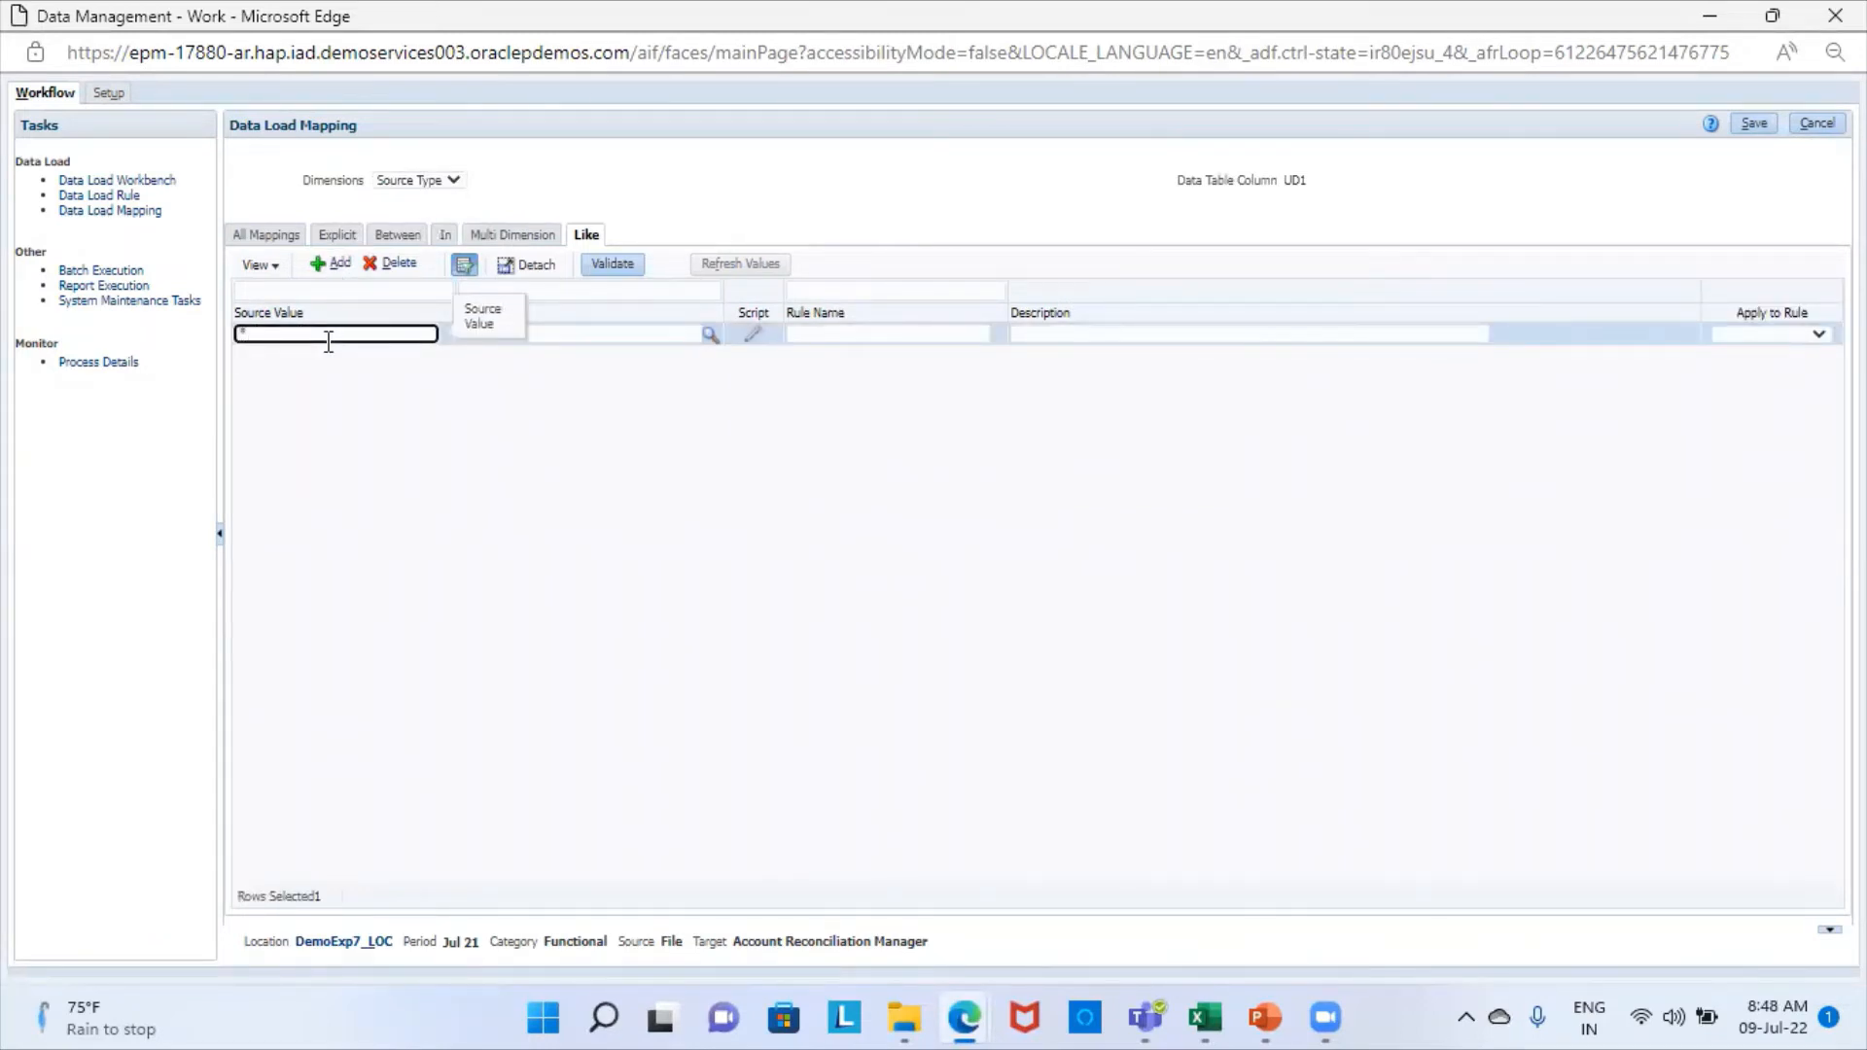
{"action": "left_click", "coordinate": [581, 334]}
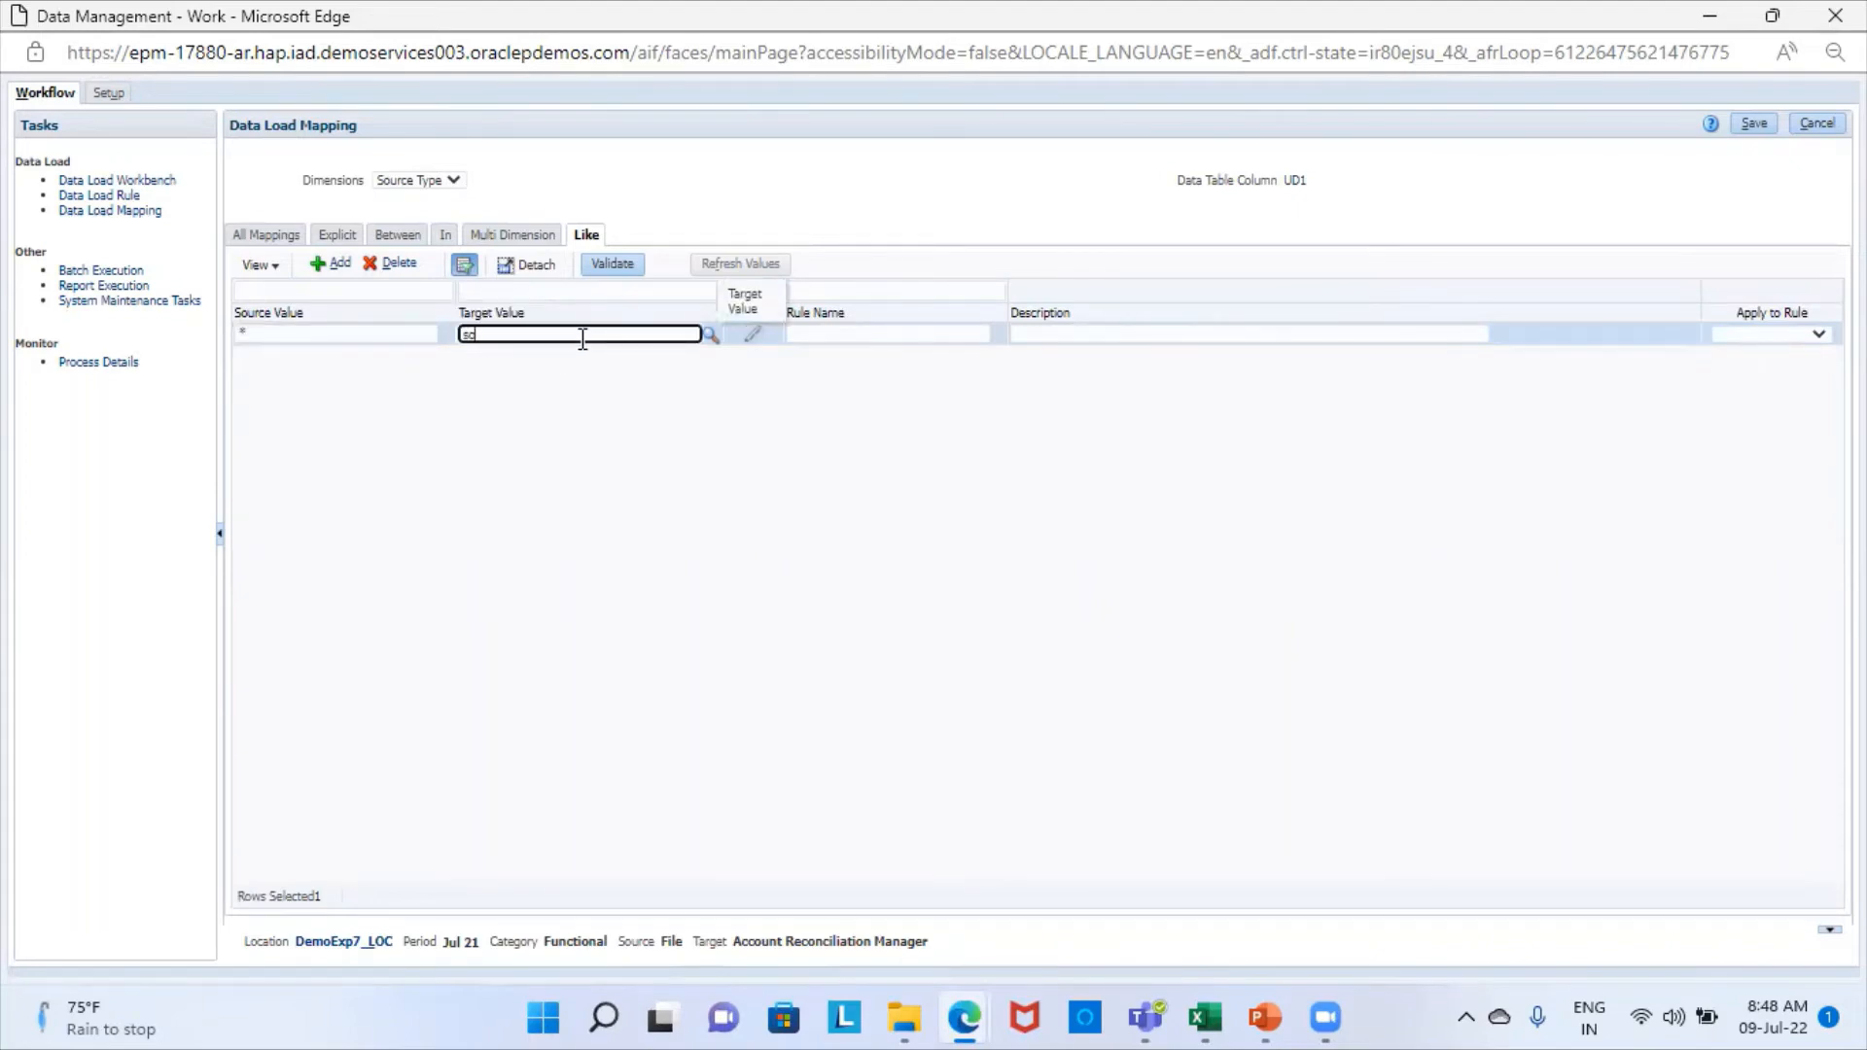
{"action": "type", "text": "source system"}
{"action": "left_click", "coordinate": [875, 338]}
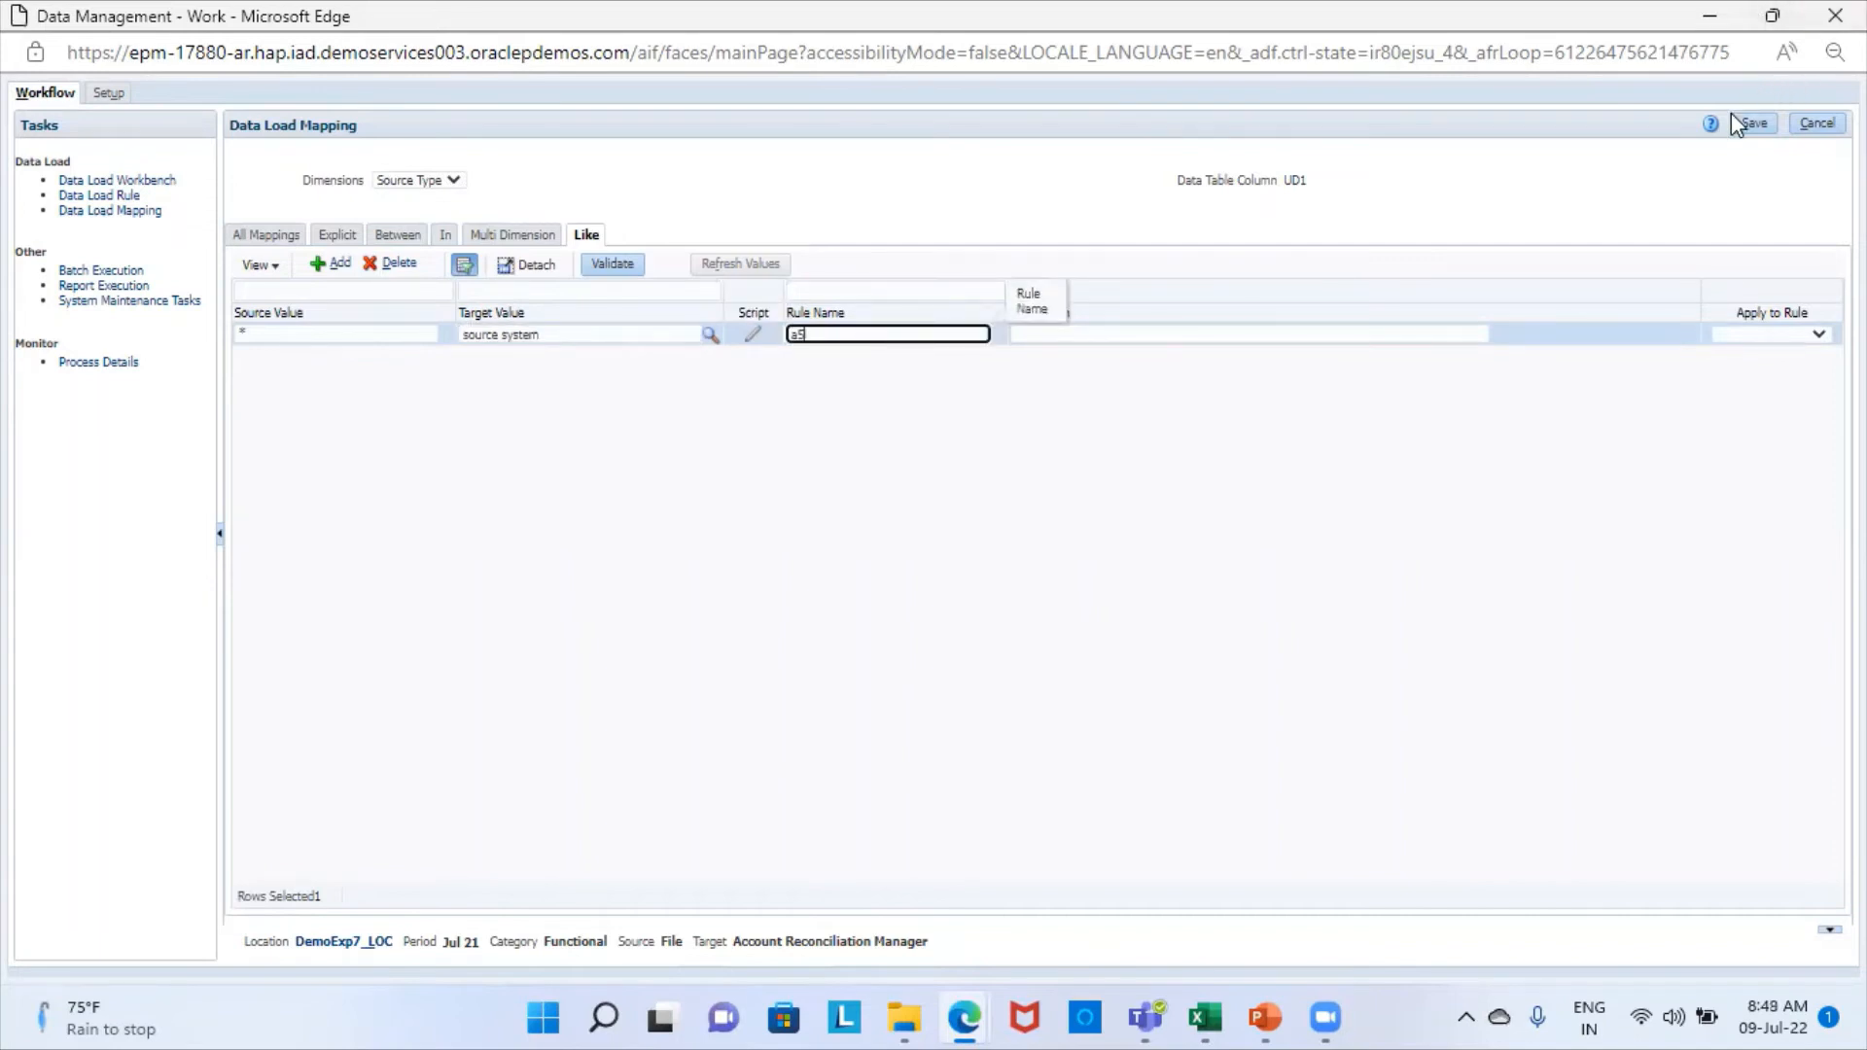
{"action": "left_click", "coordinate": [1752, 129]}
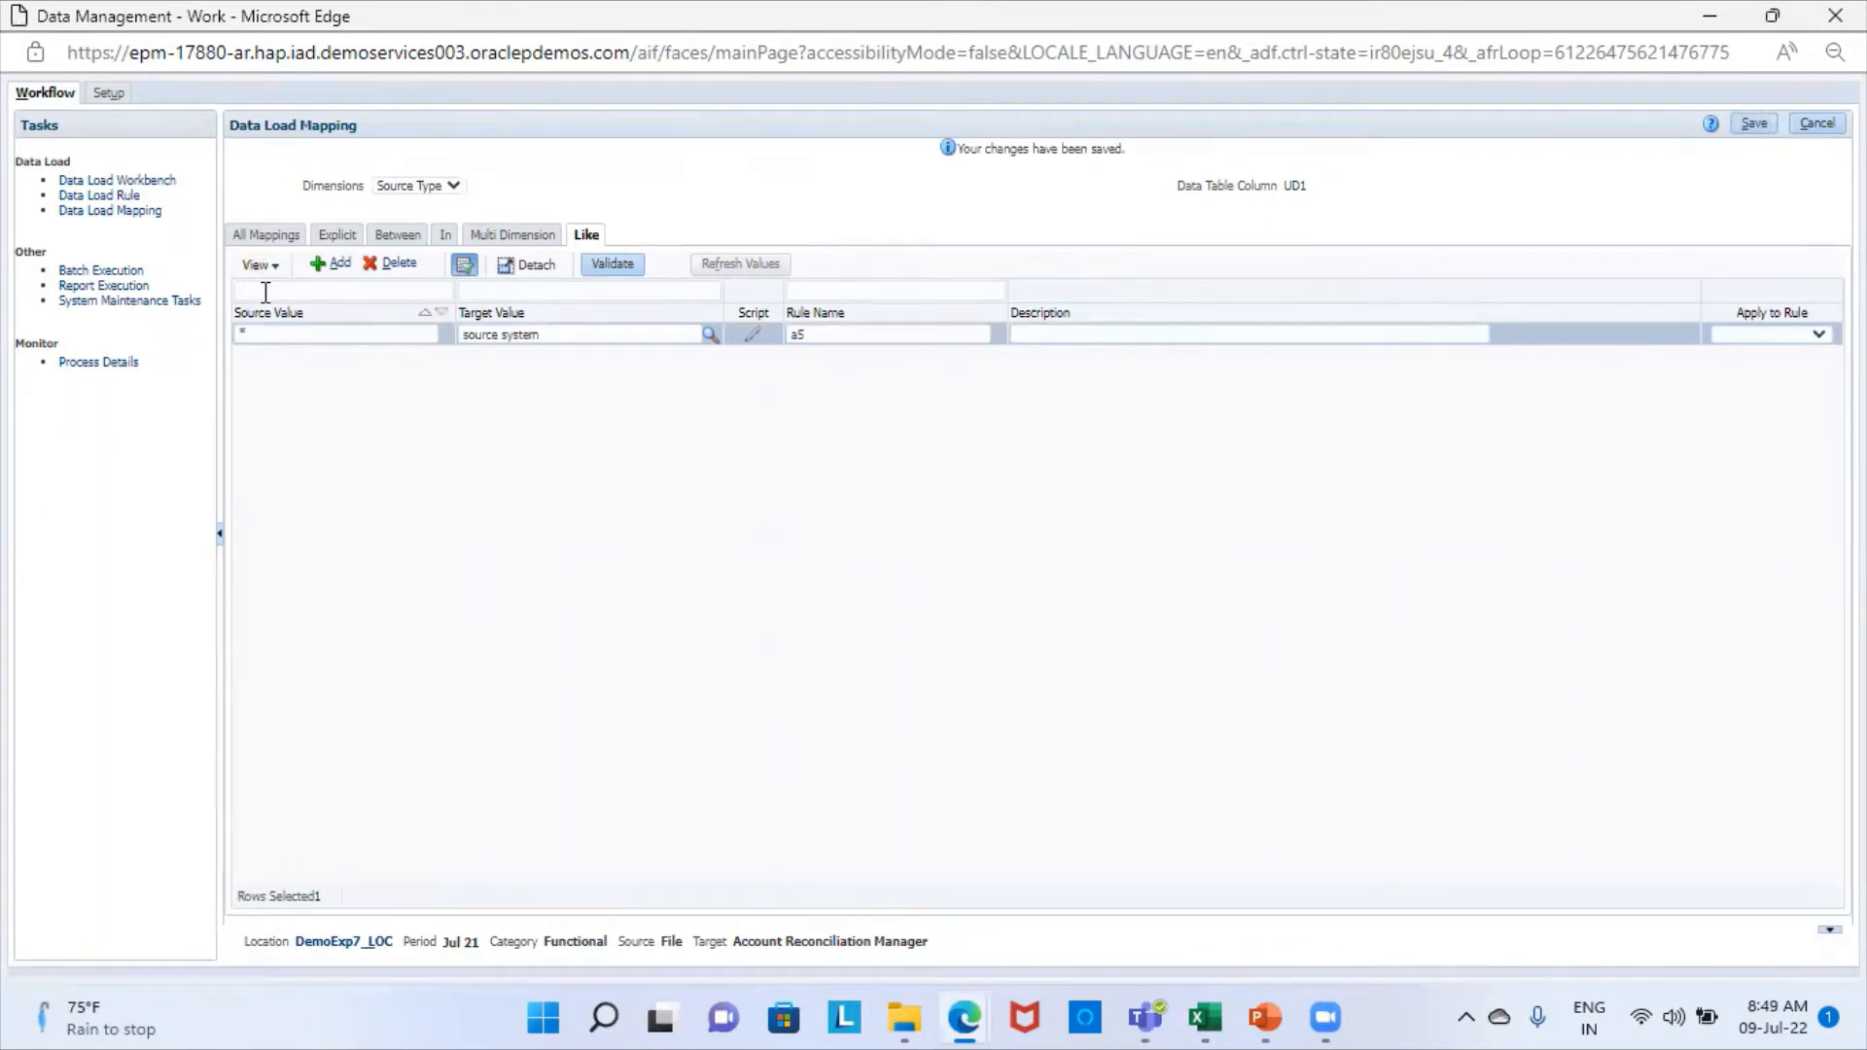
- Add a data load rule named DemoExp7_DLR and assign it the DemoExp7_IMF import format
{"action": "left_click", "coordinate": [112, 197]}
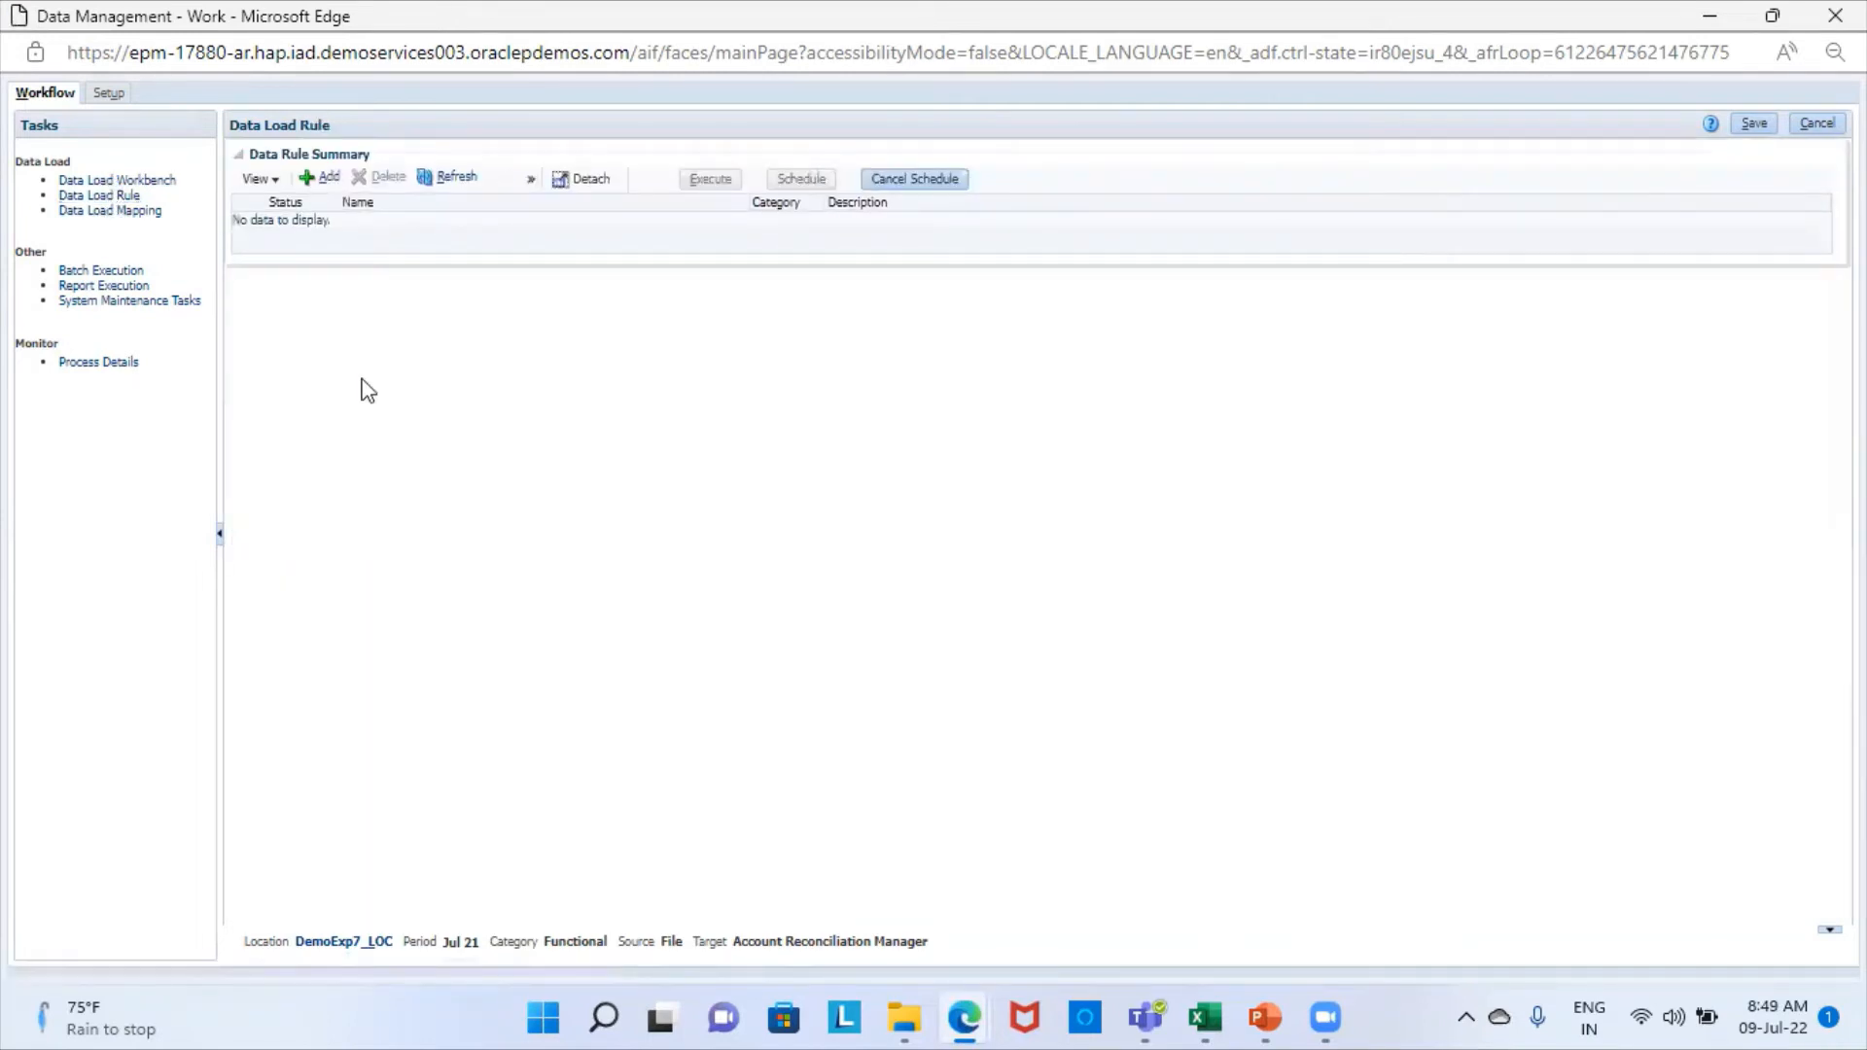
{"action": "left_click", "coordinate": [325, 178]}
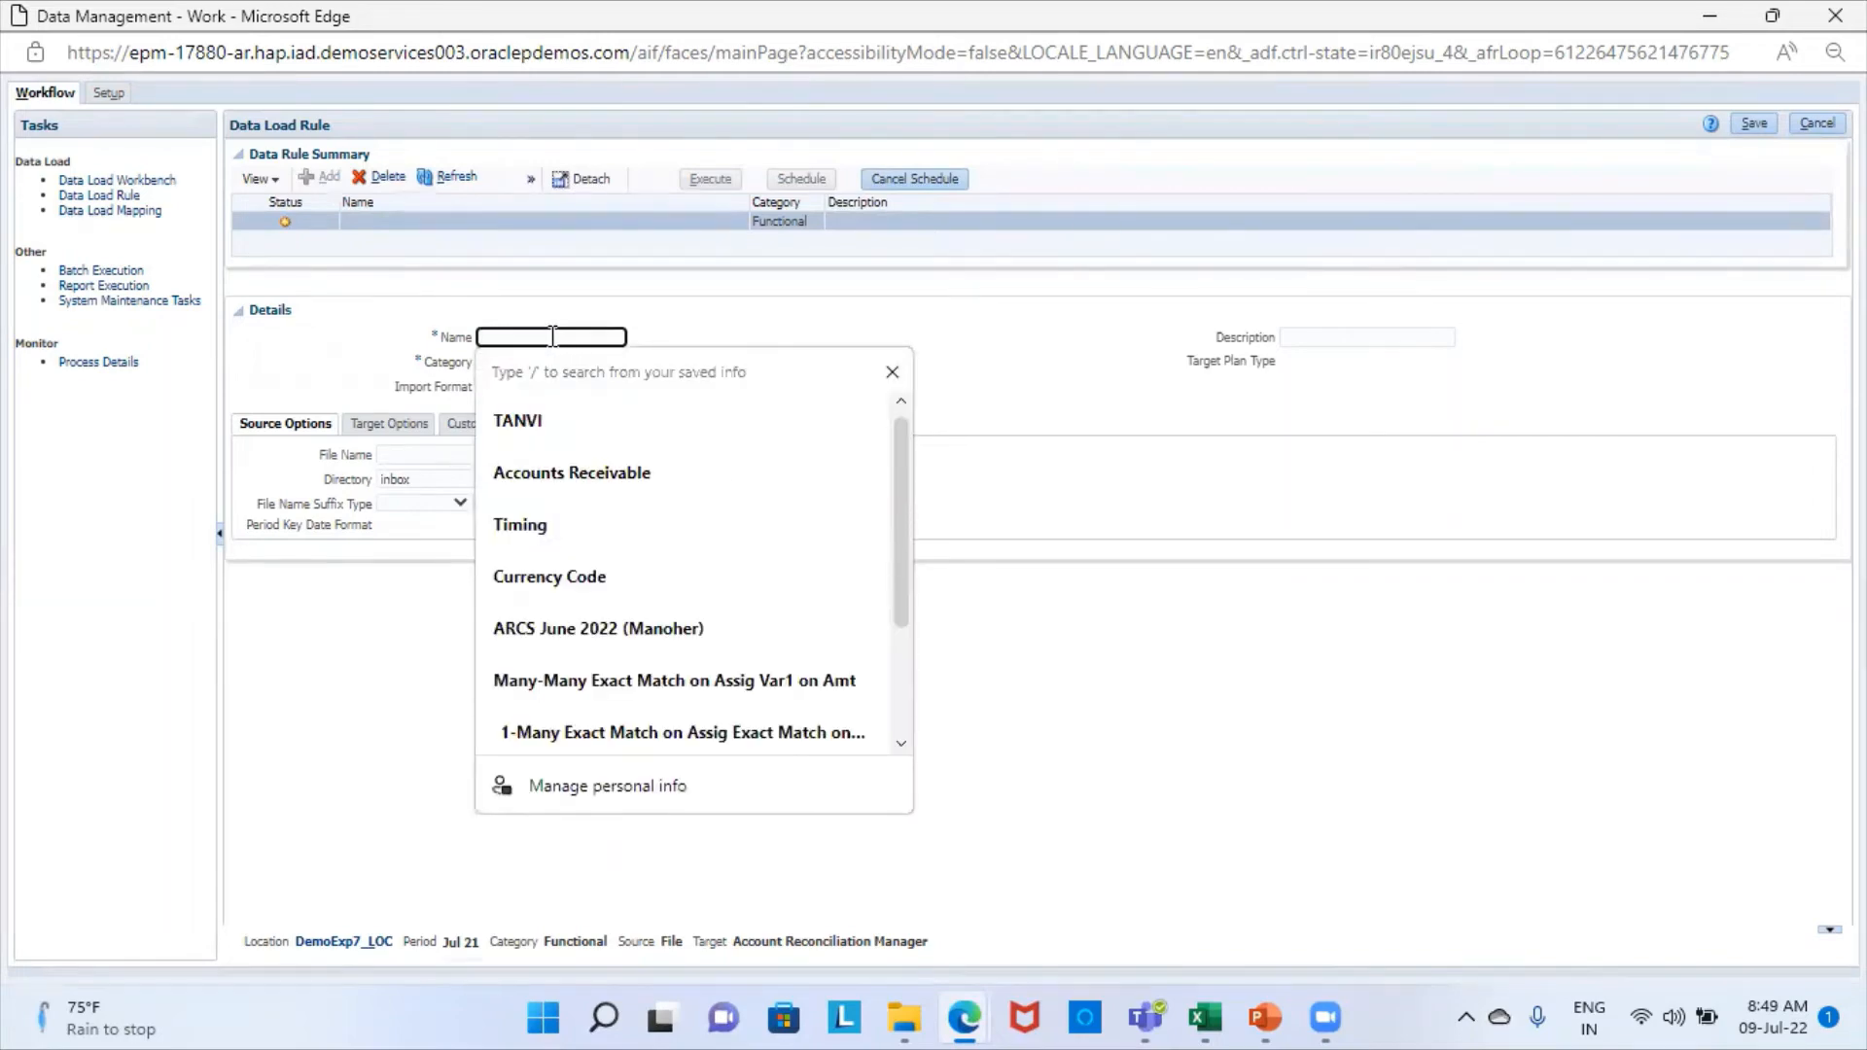
{"action": "type", "text": "De"}
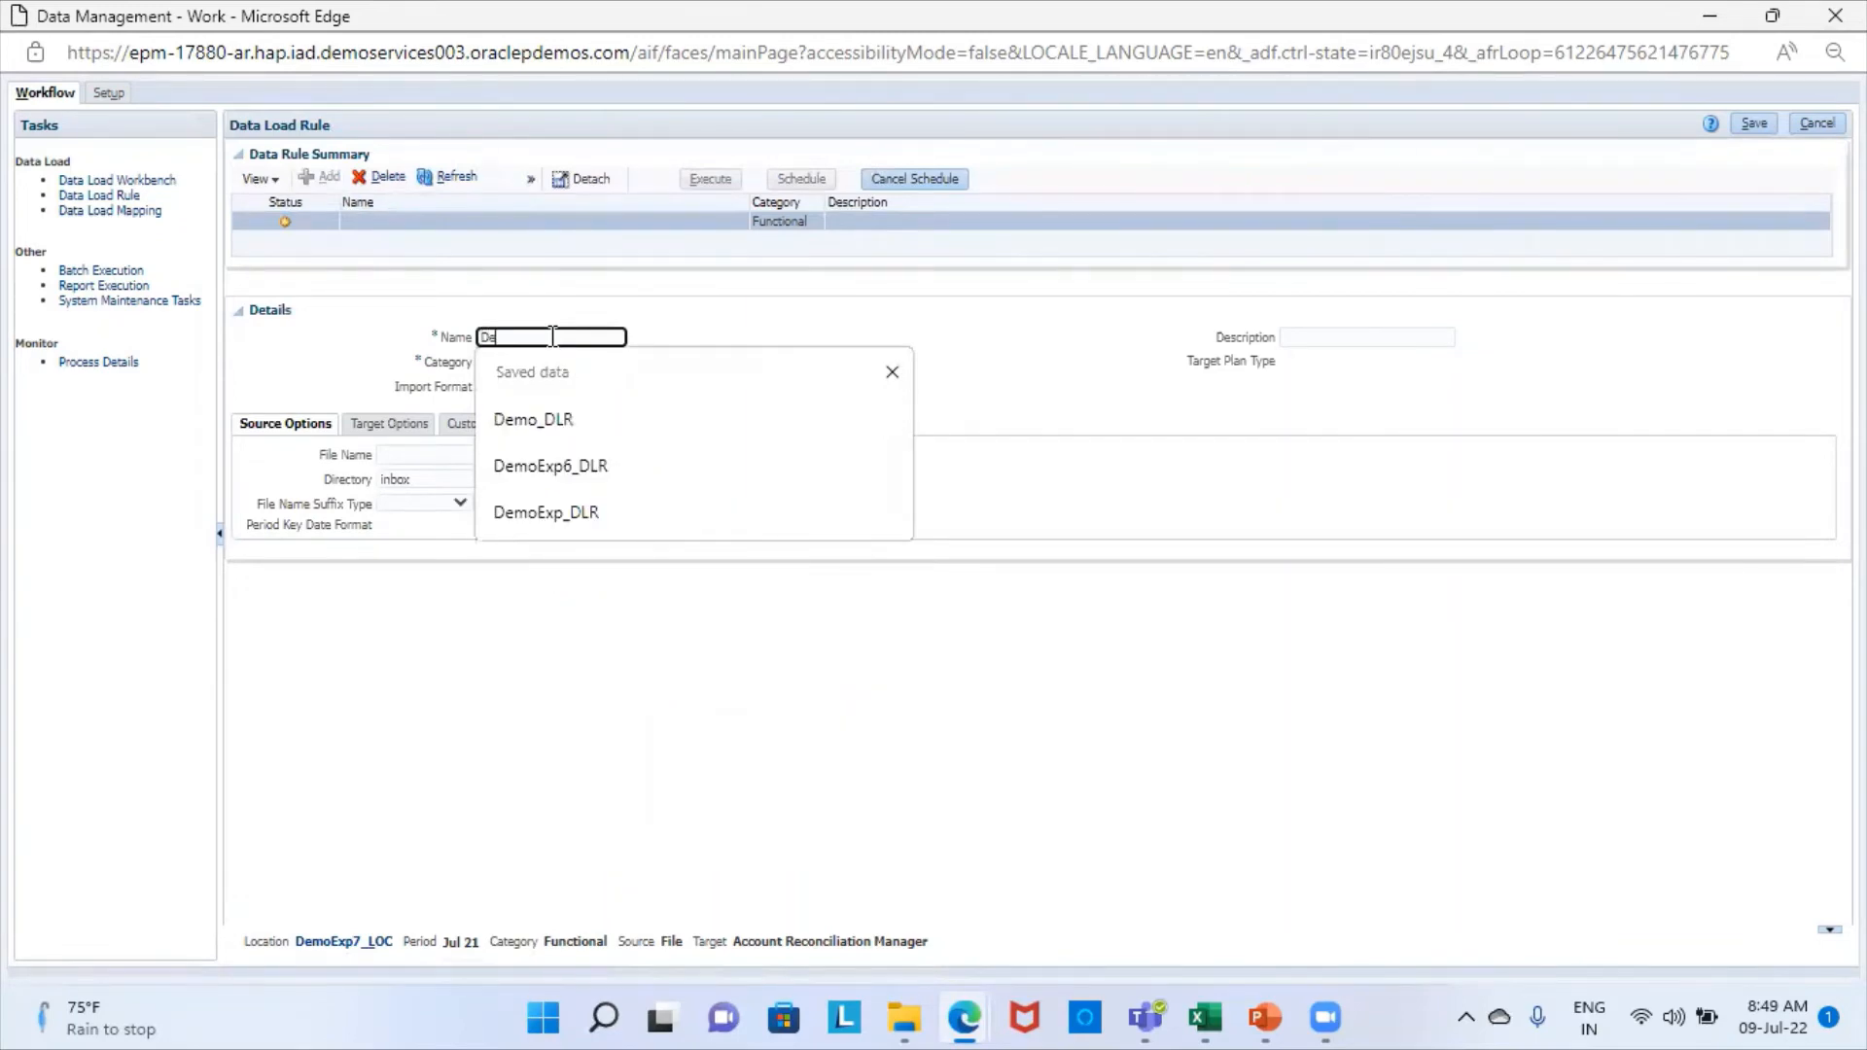
{"action": "type", "text": "moExp"}
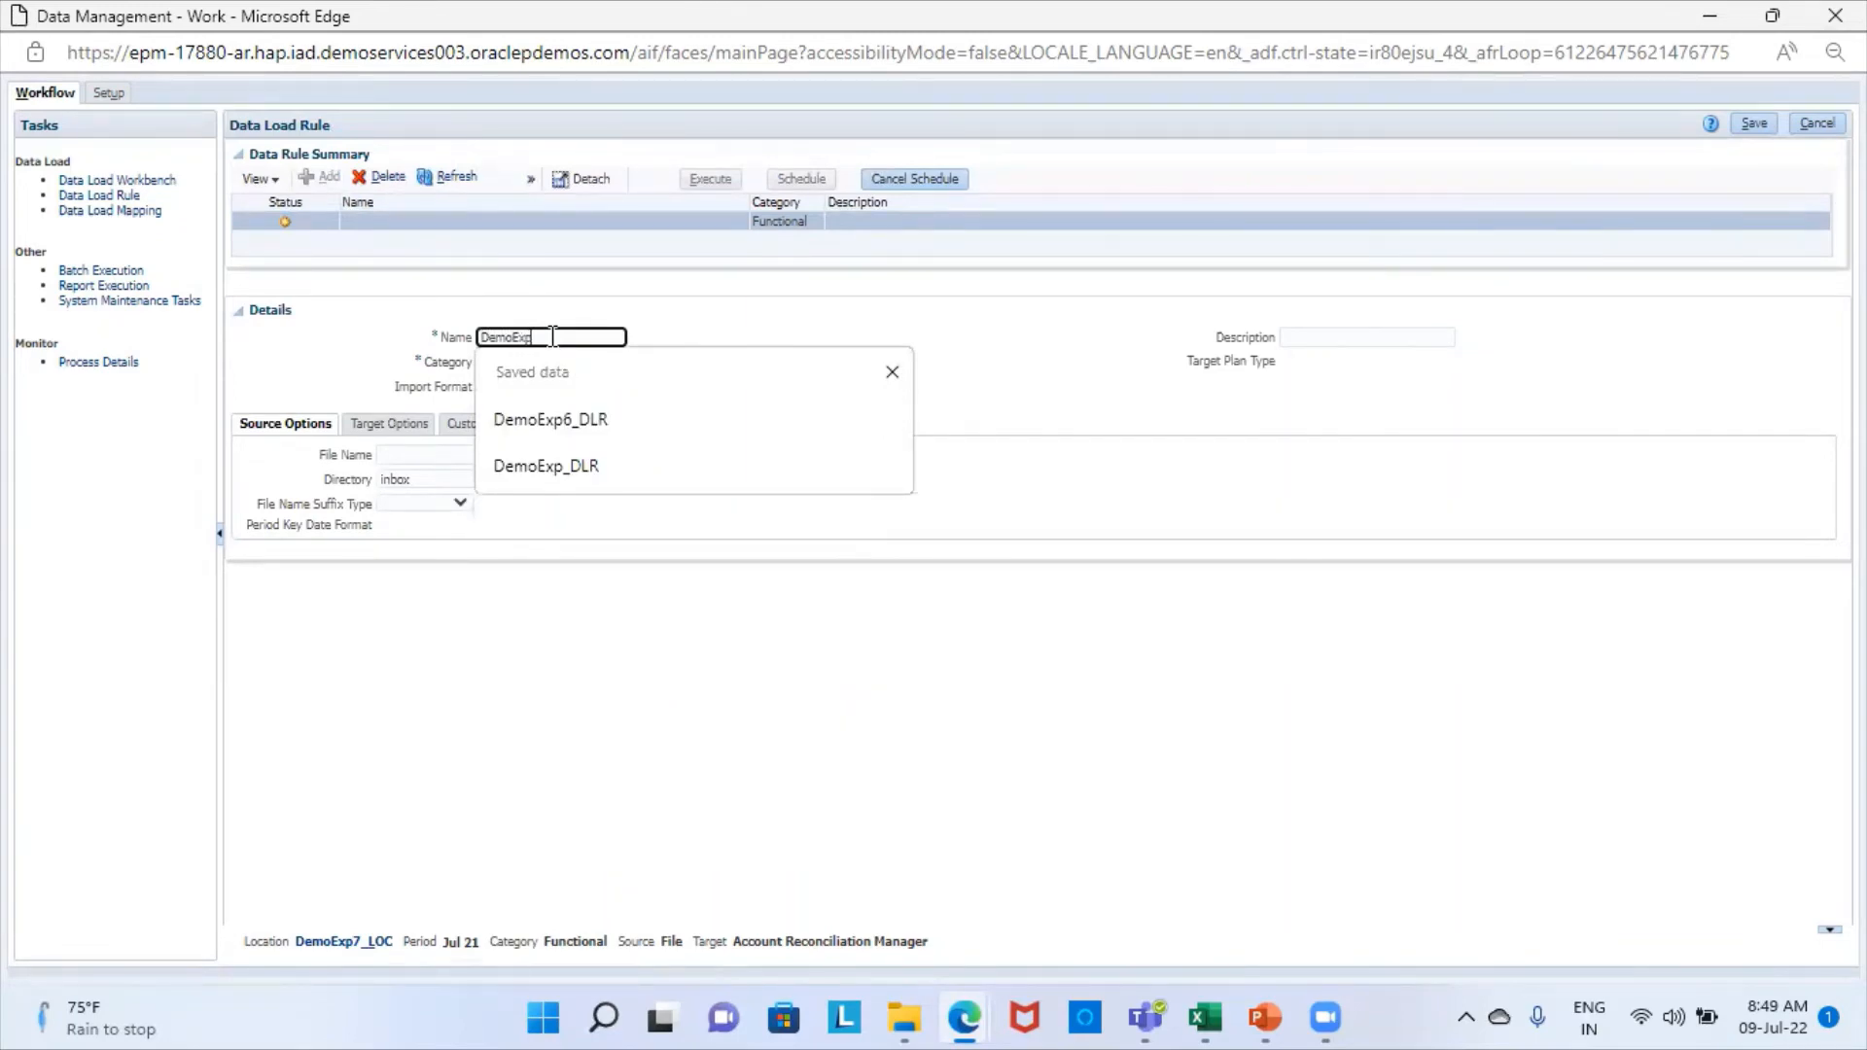
{"action": "type", "text": "7_DLR"}
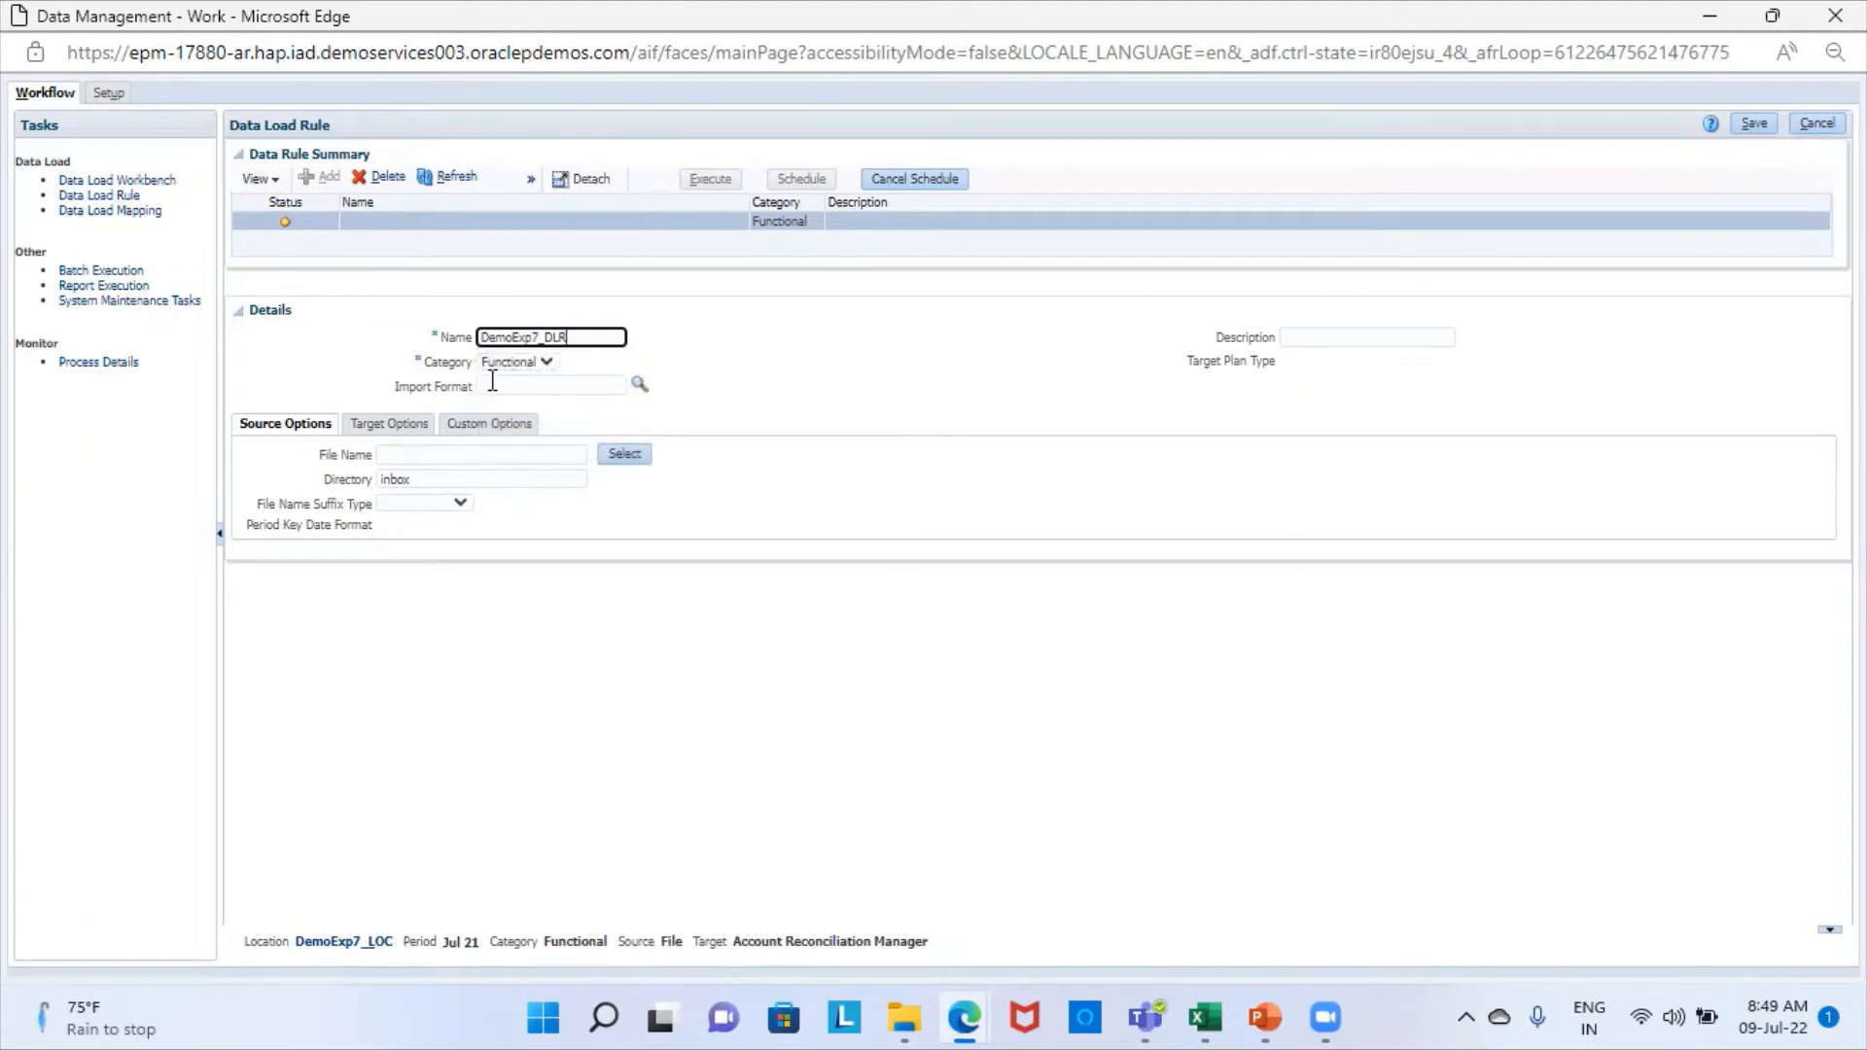
{"action": "left_click", "coordinate": [638, 387]}
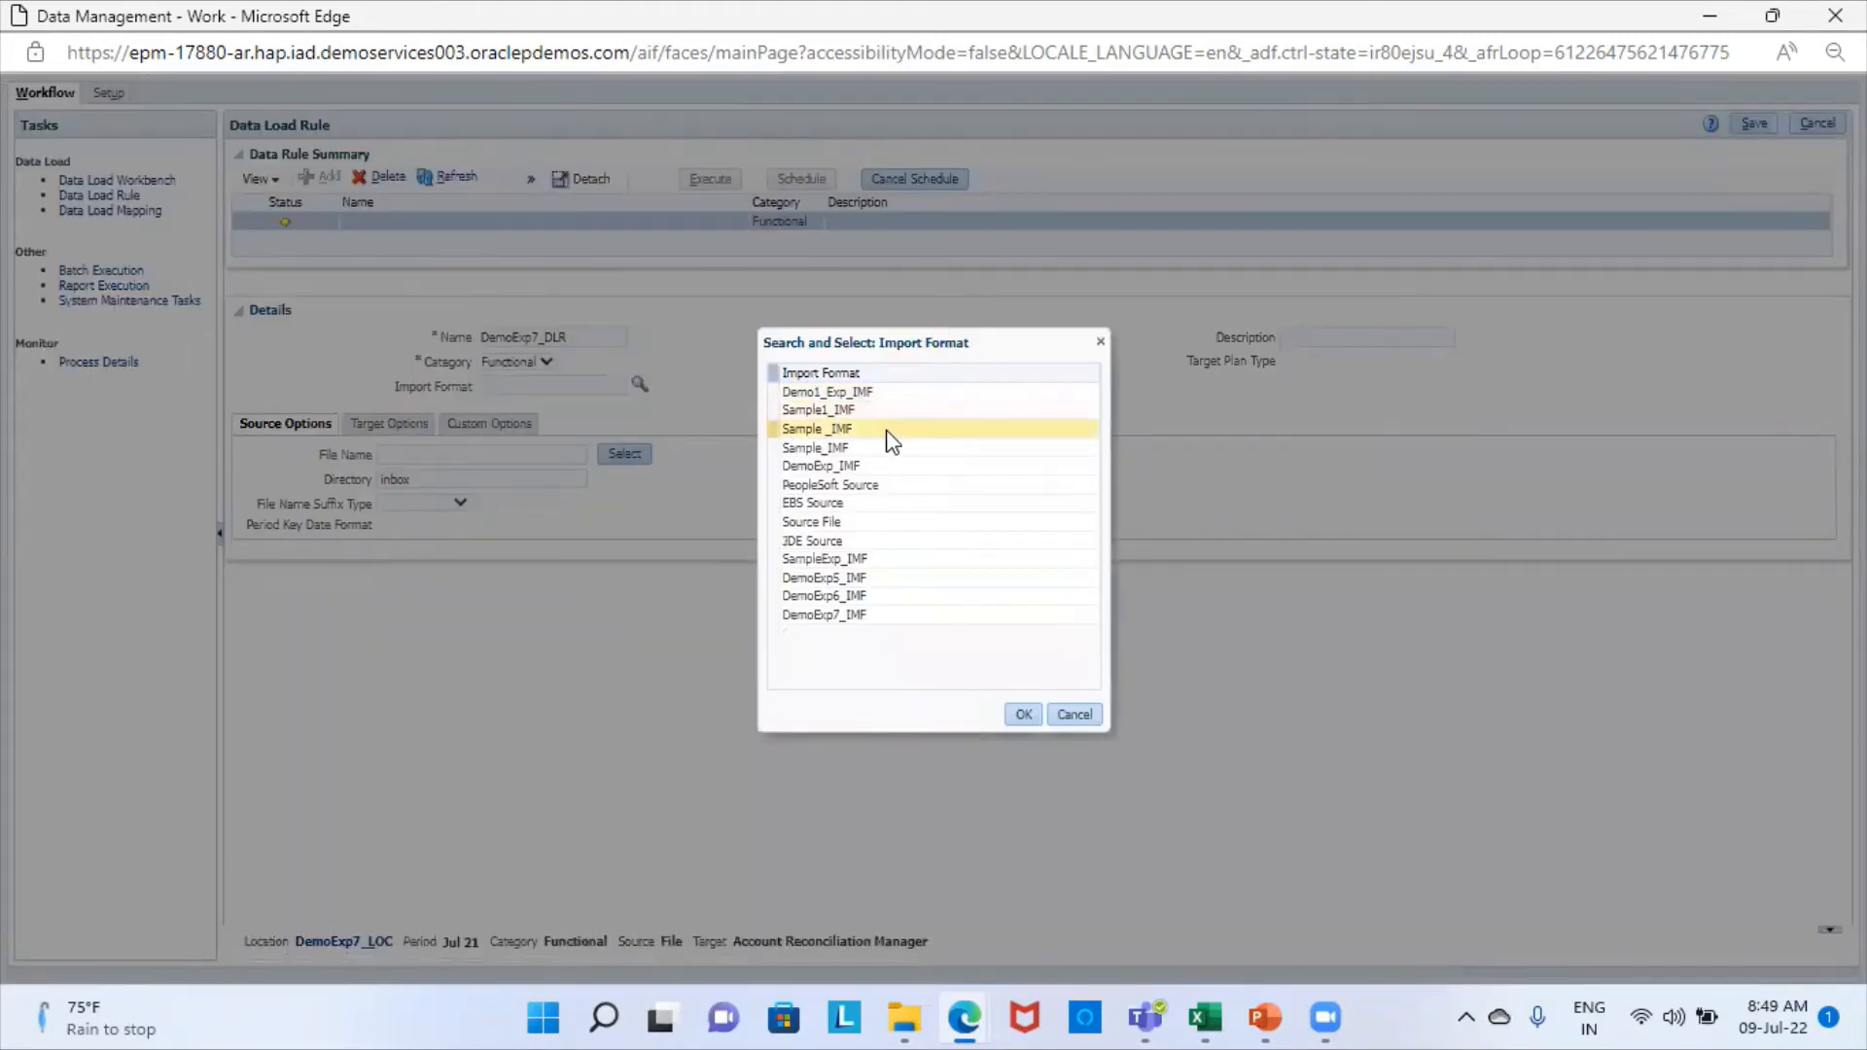
{"action": "left_click", "coordinate": [856, 618]}
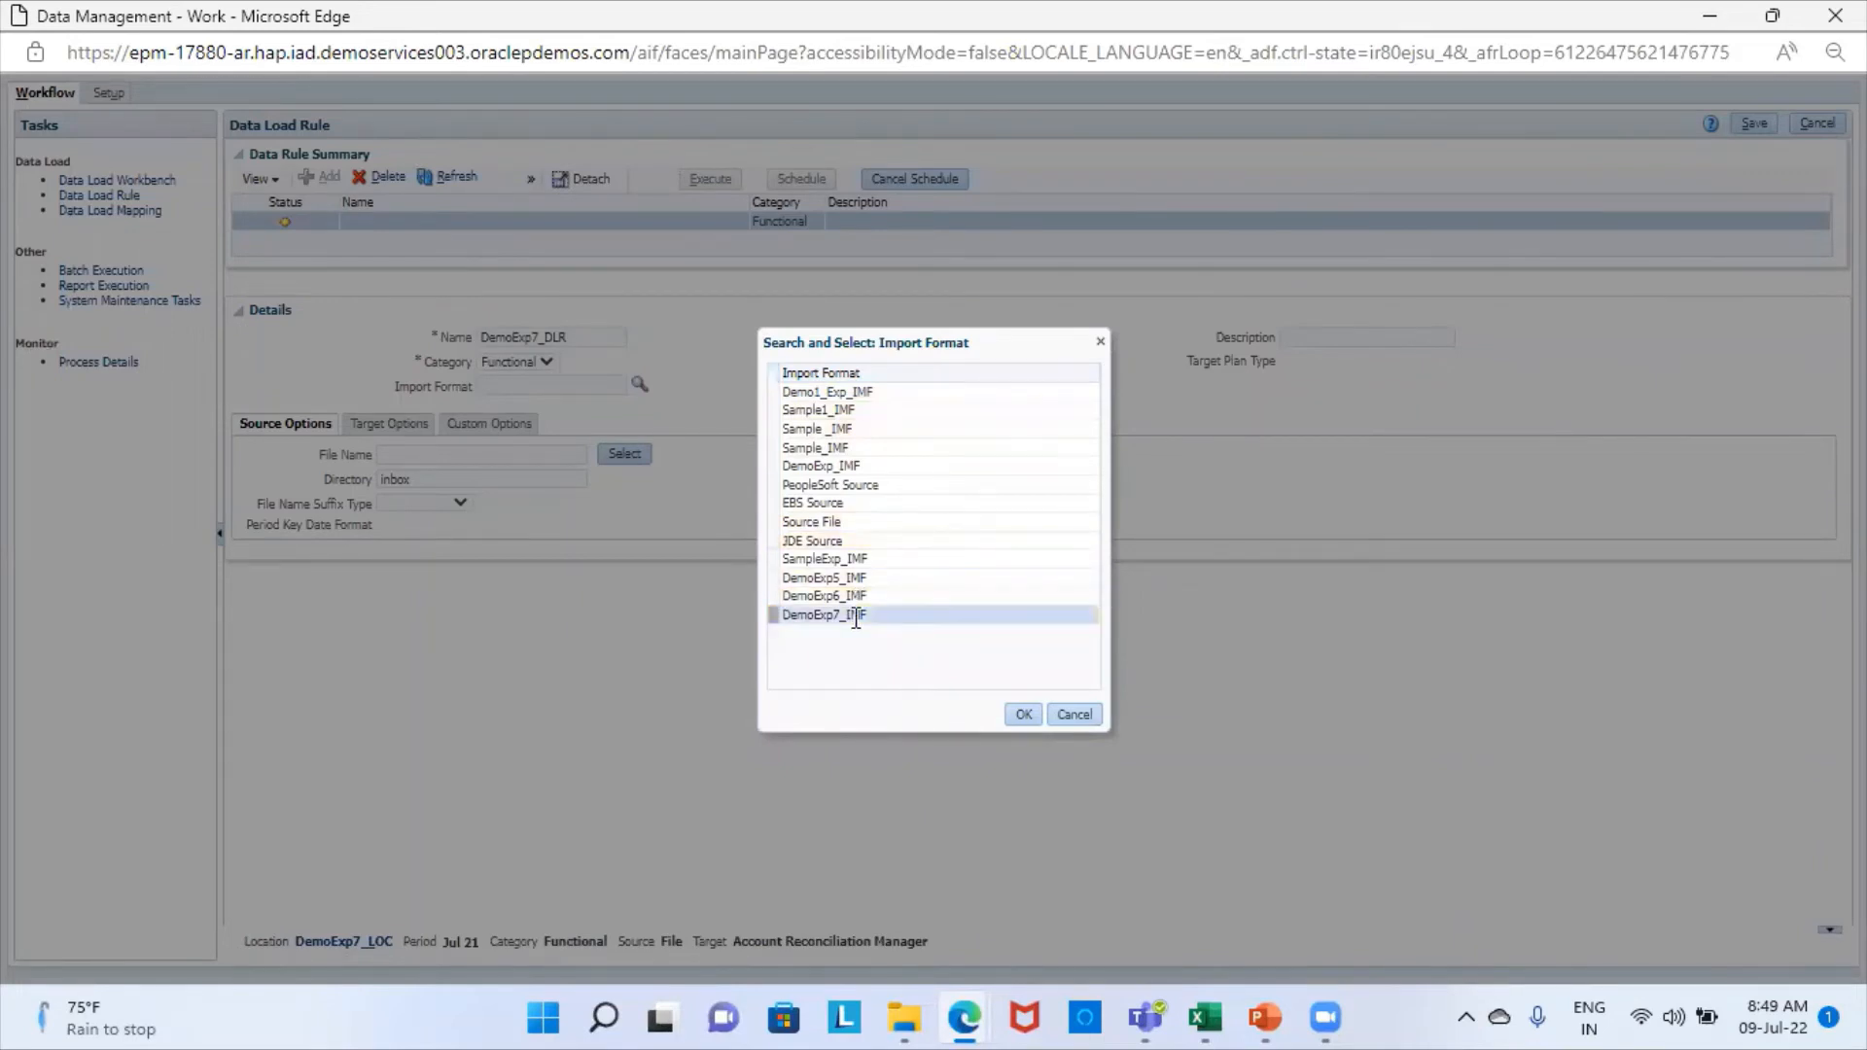
{"action": "left_click", "coordinate": [1029, 710]}
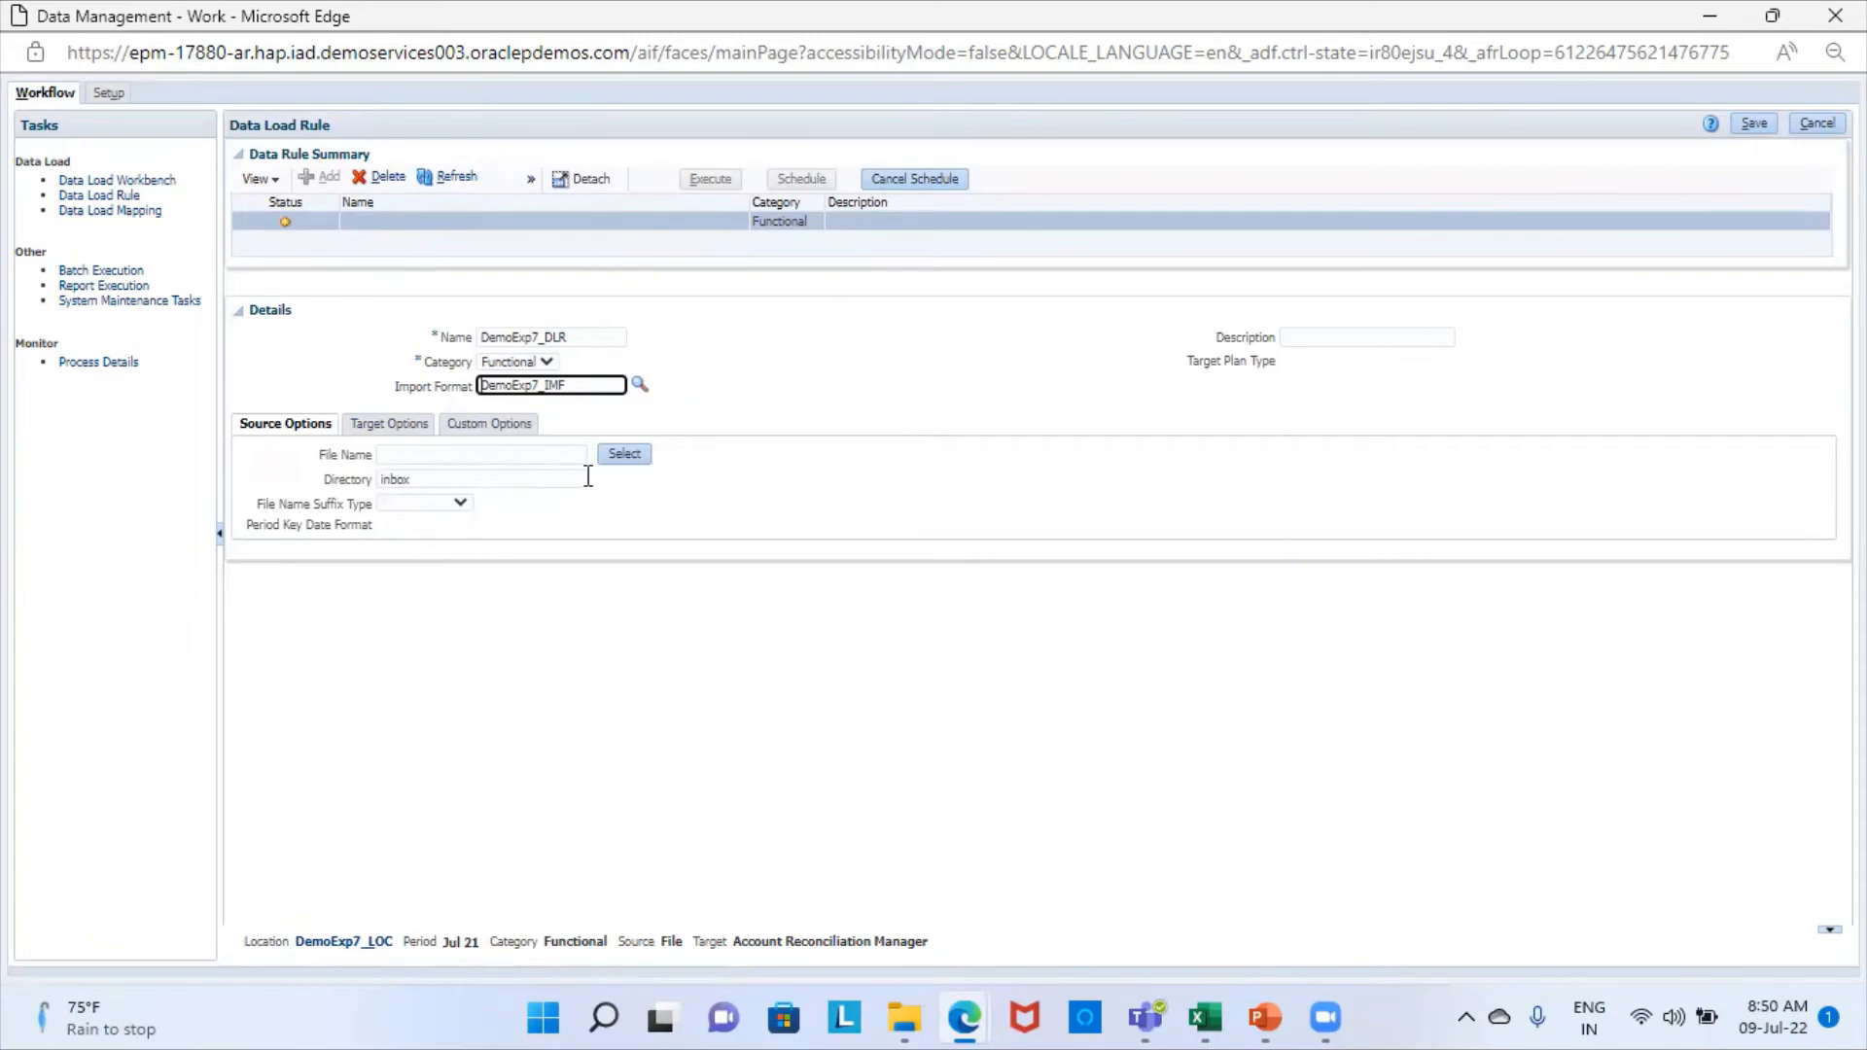
- Delete the existing Flat File Expression.csv from the server files available to the data load rule
{"action": "left_click", "coordinate": [631, 457]}
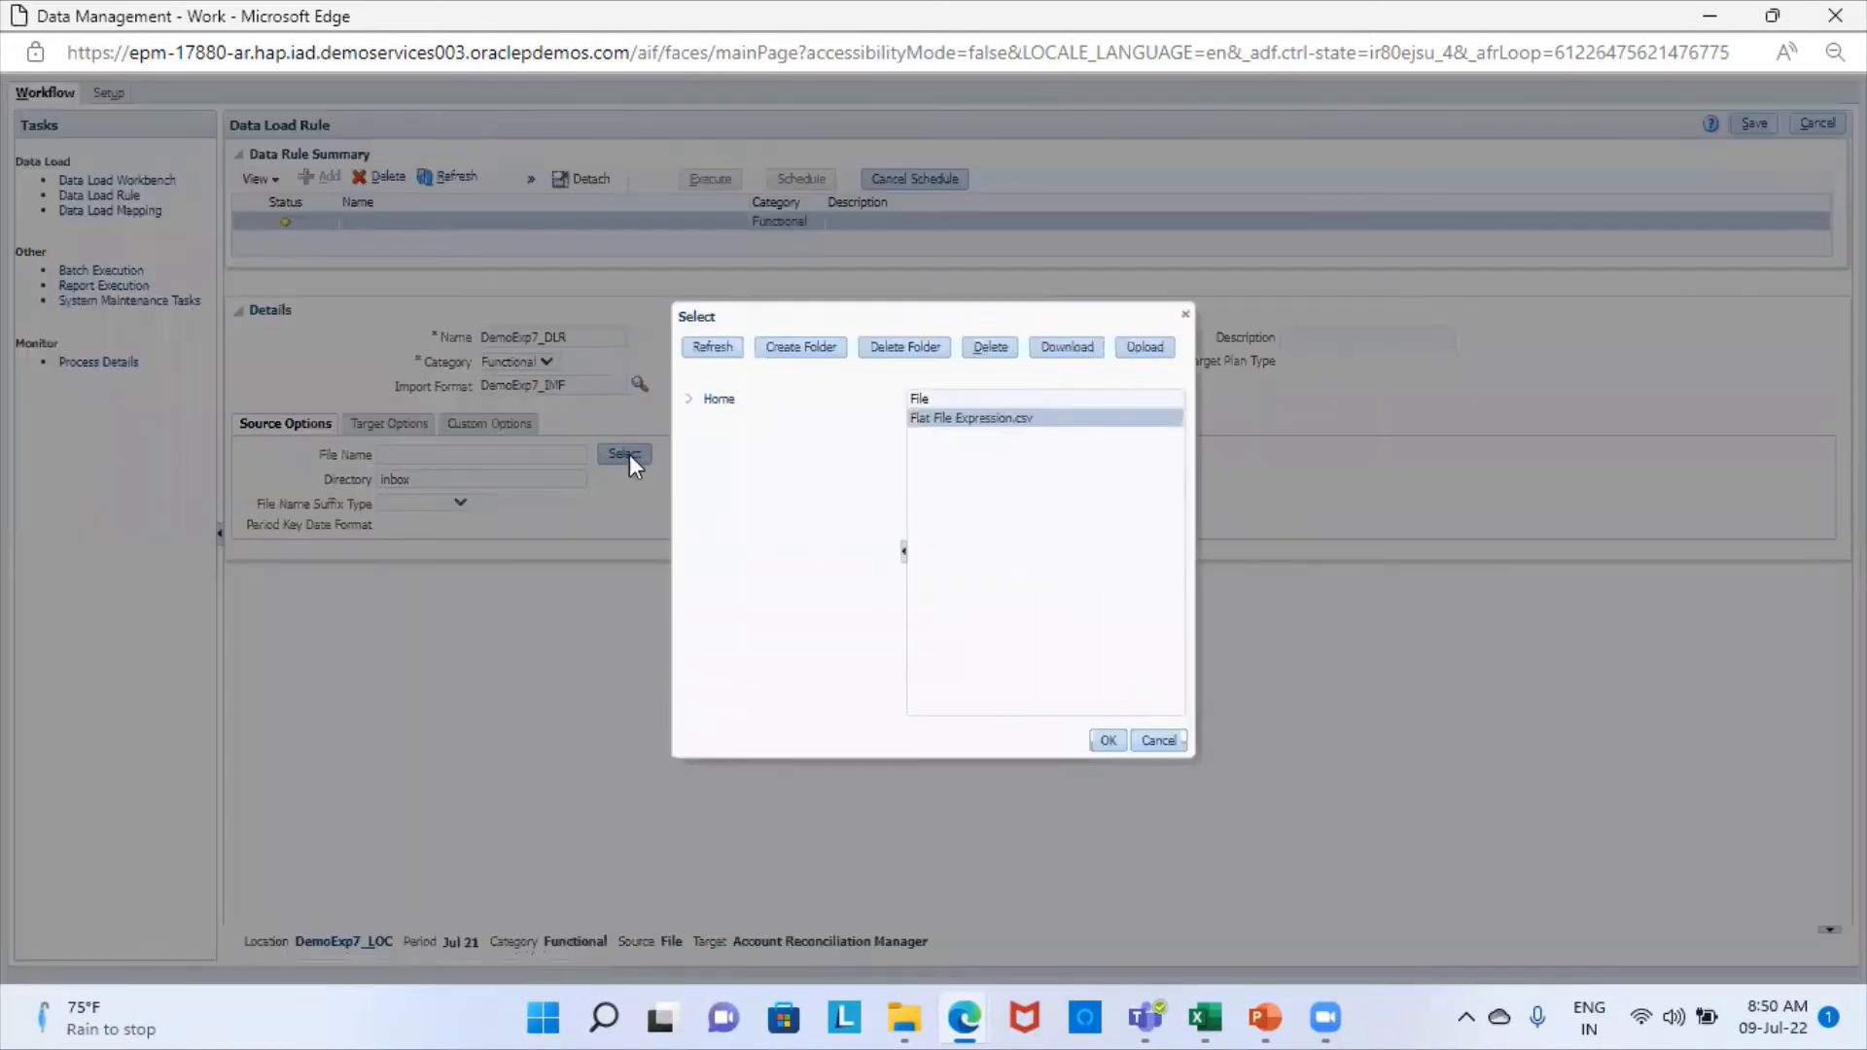
{"action": "left_click", "coordinate": [996, 352]}
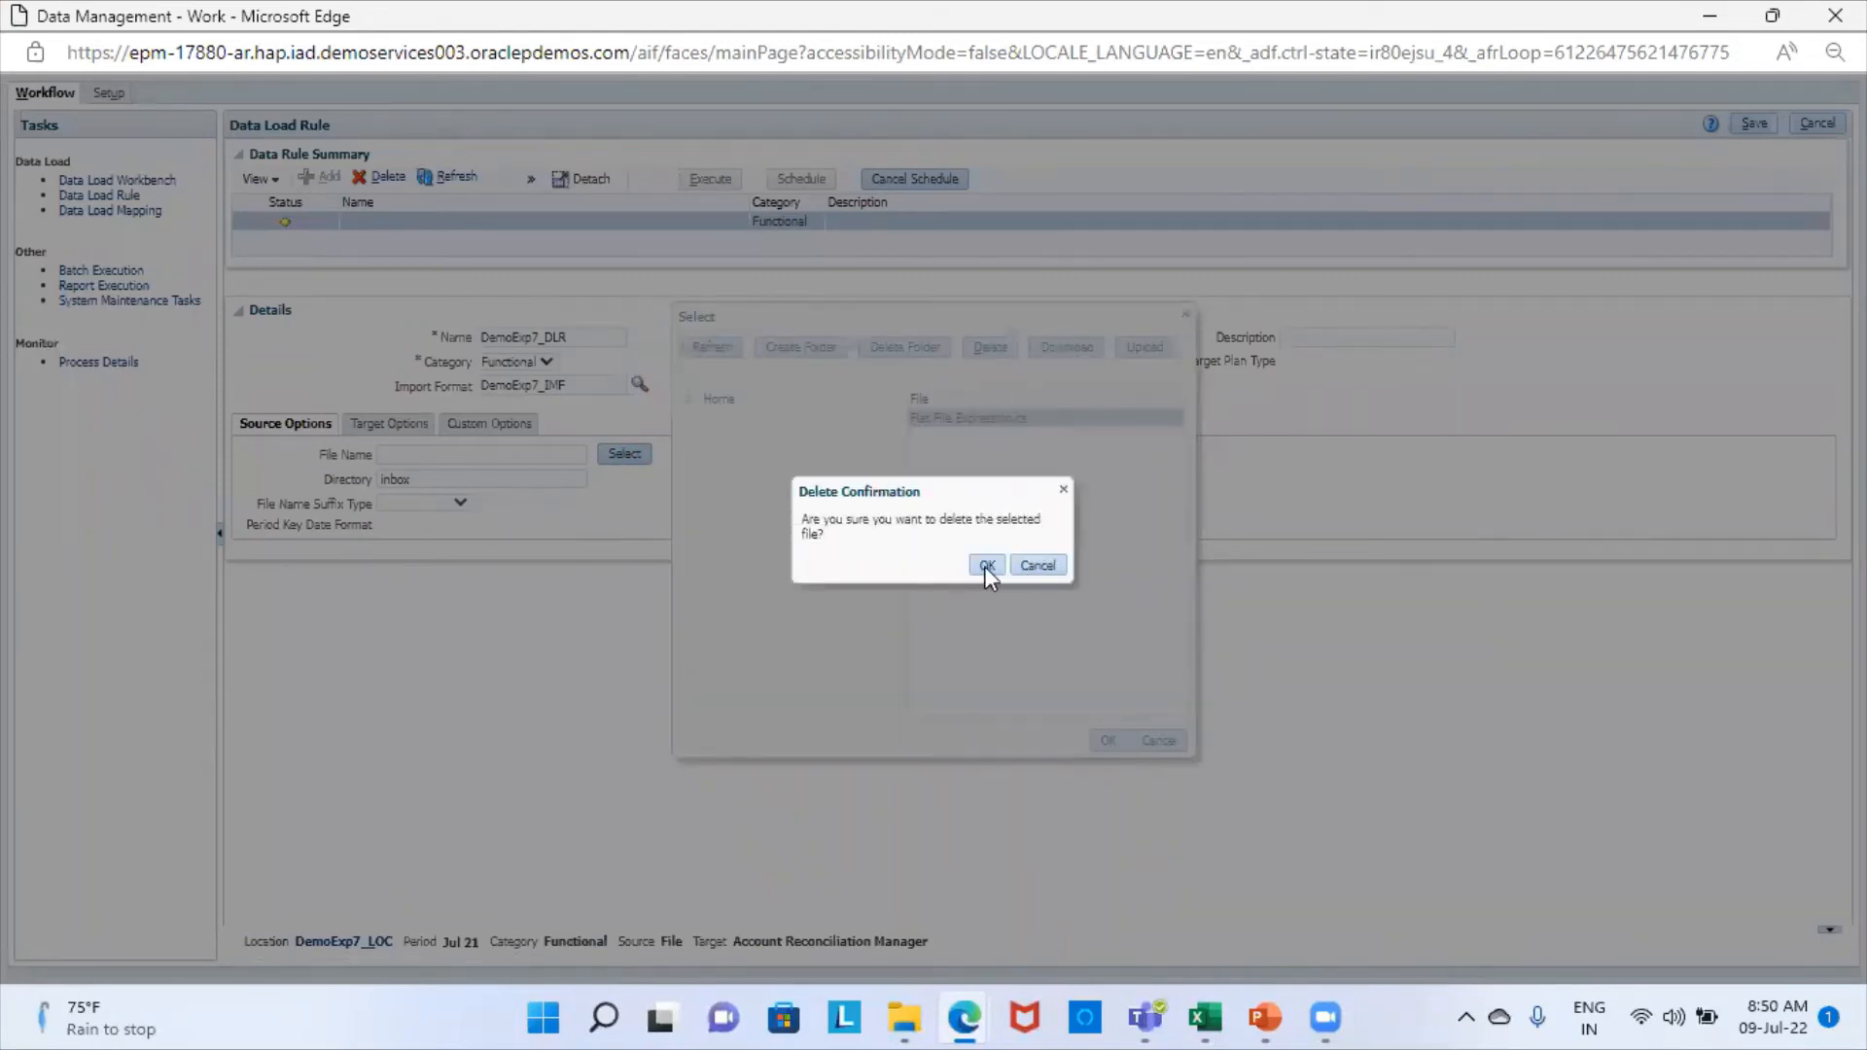
{"action": "left_click", "coordinate": [984, 566]}
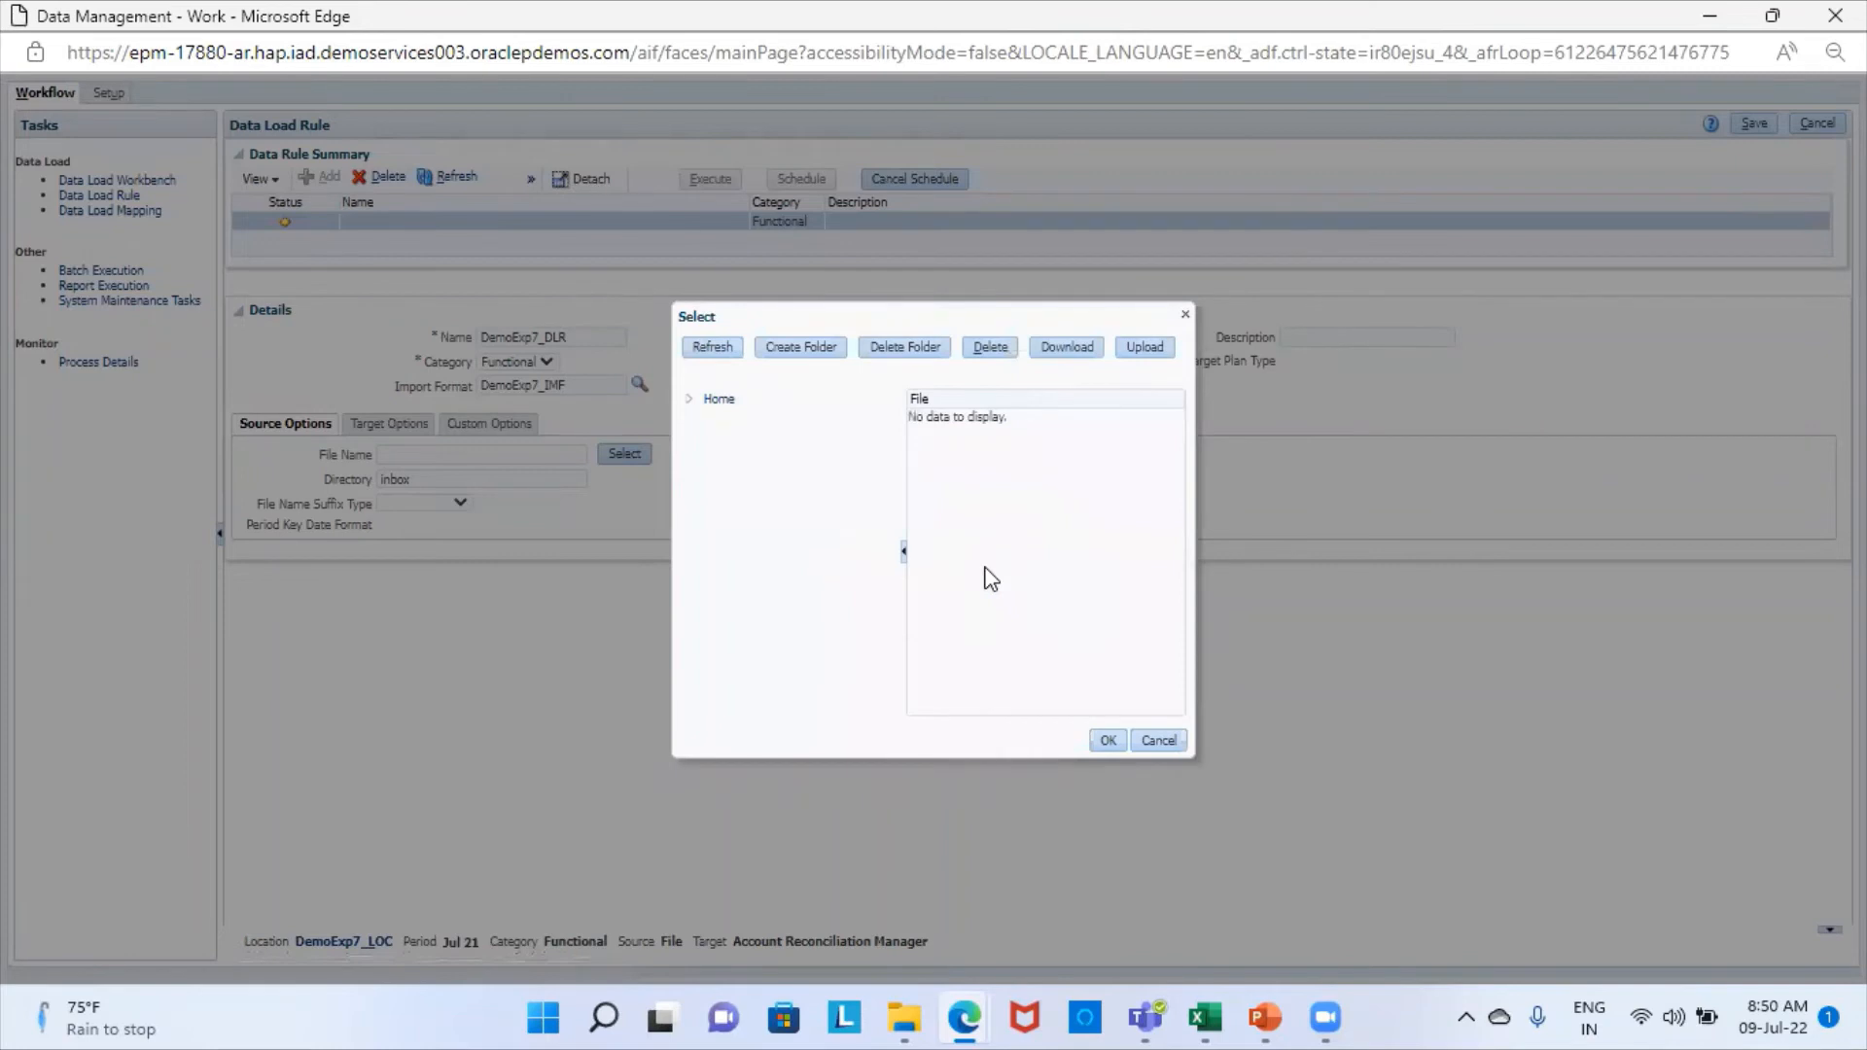
- Upload Flat File Expression.csv from the ARCS DM folder as the rule's source file and save the data load rule
{"action": "left_click", "coordinate": [1150, 346]}
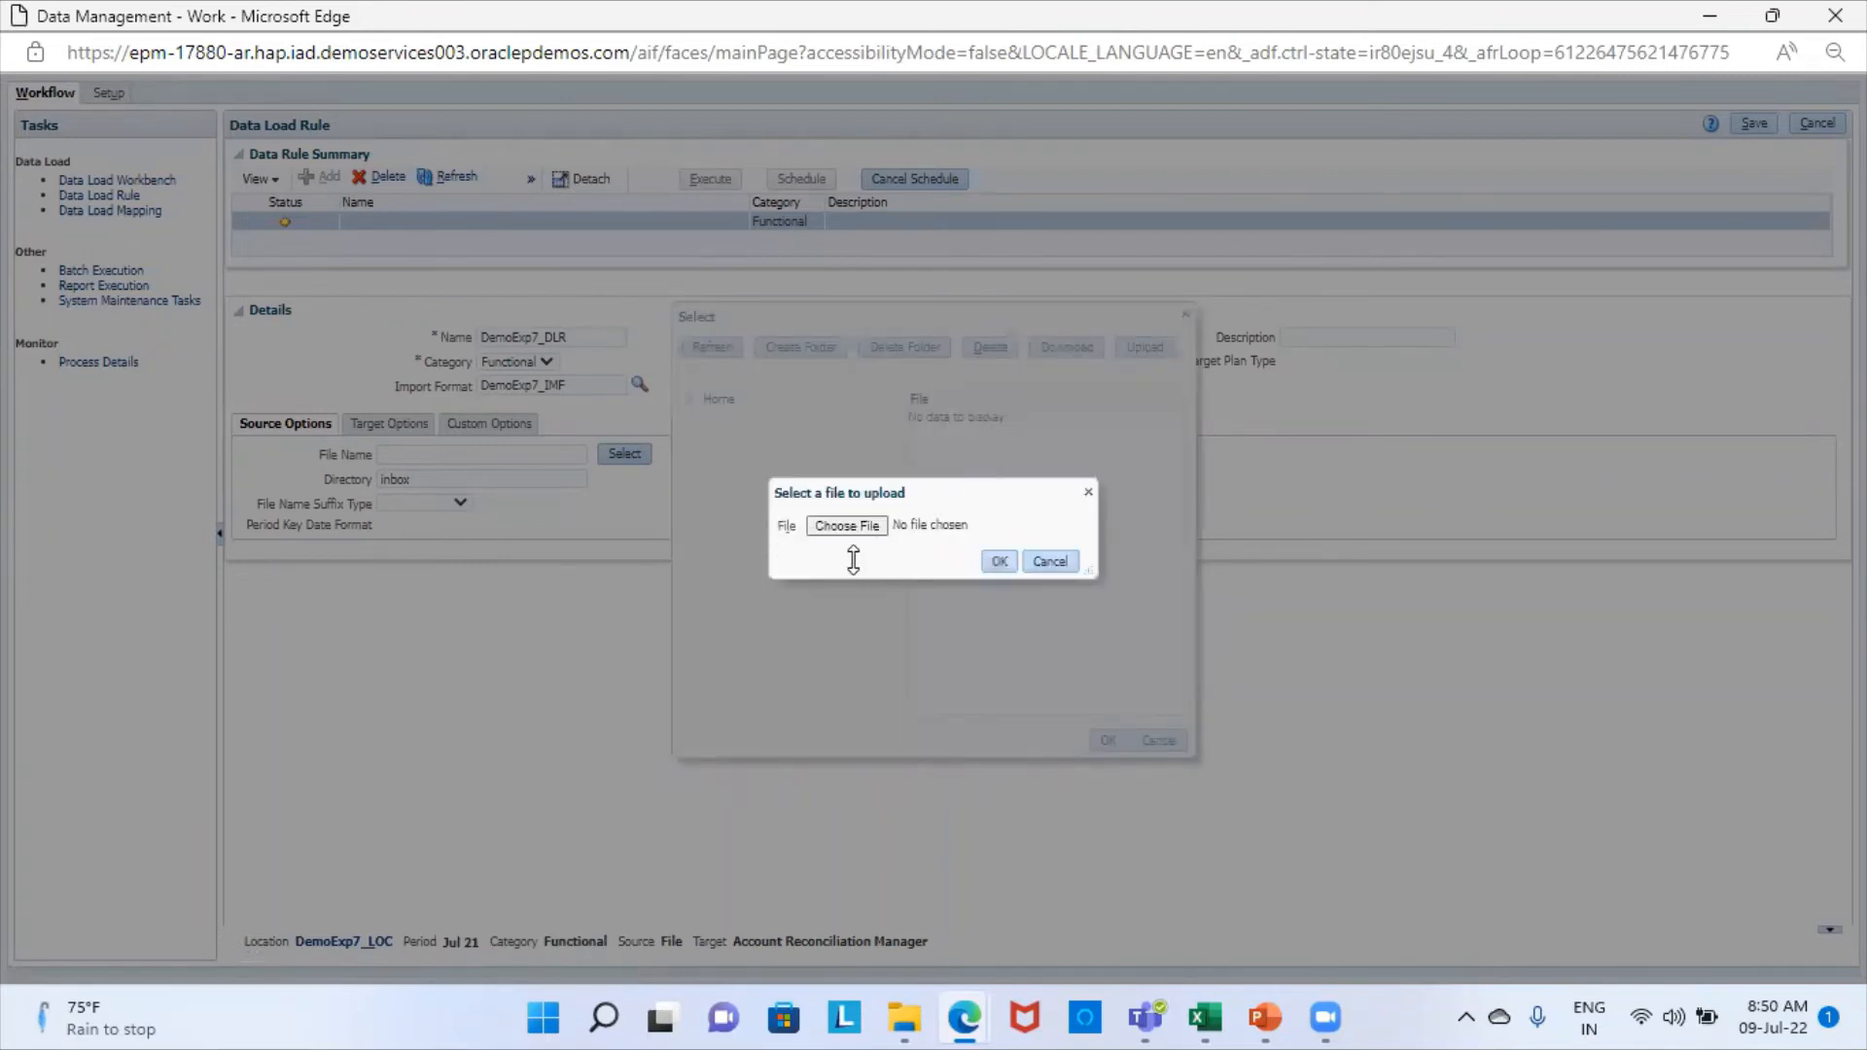
{"action": "left_click", "coordinate": [846, 526]}
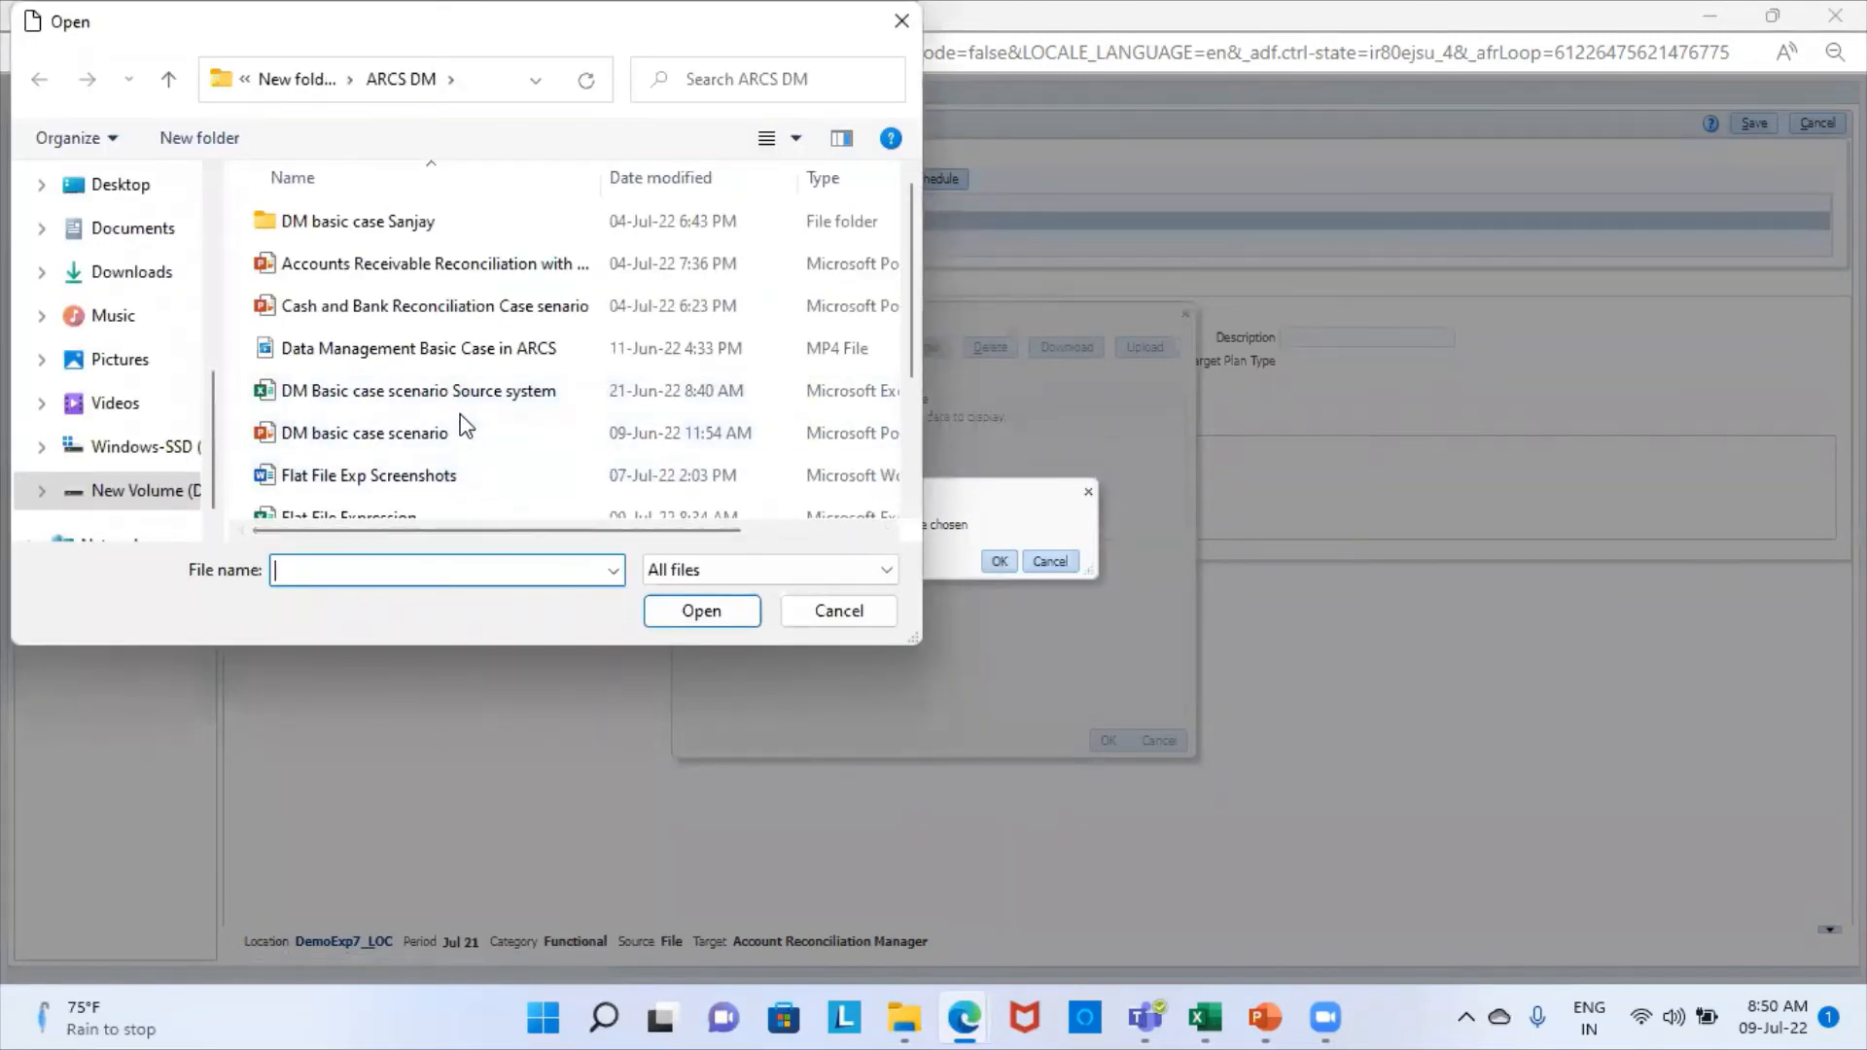
{"action": "scroll", "coordinate": [470, 428], "scroll_direction": "down", "scroll_amount": 2}
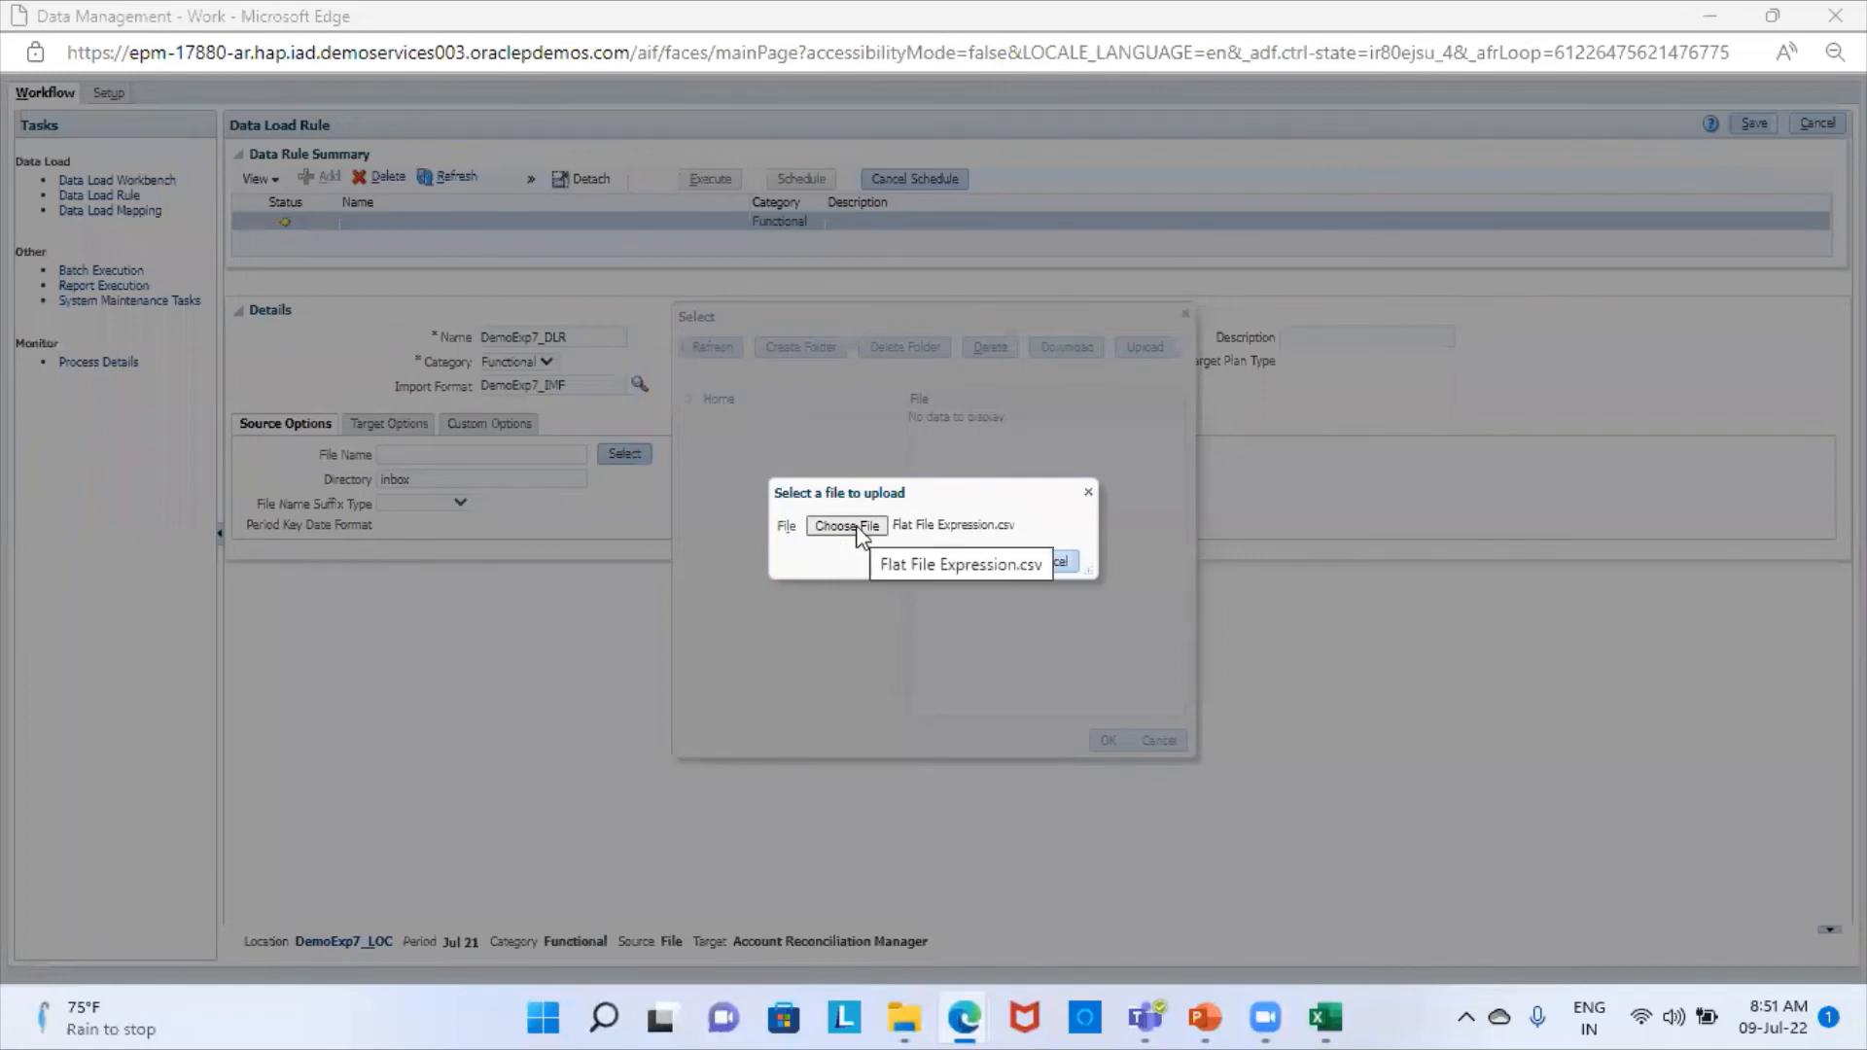
{"action": "left_click", "coordinate": [857, 527]}
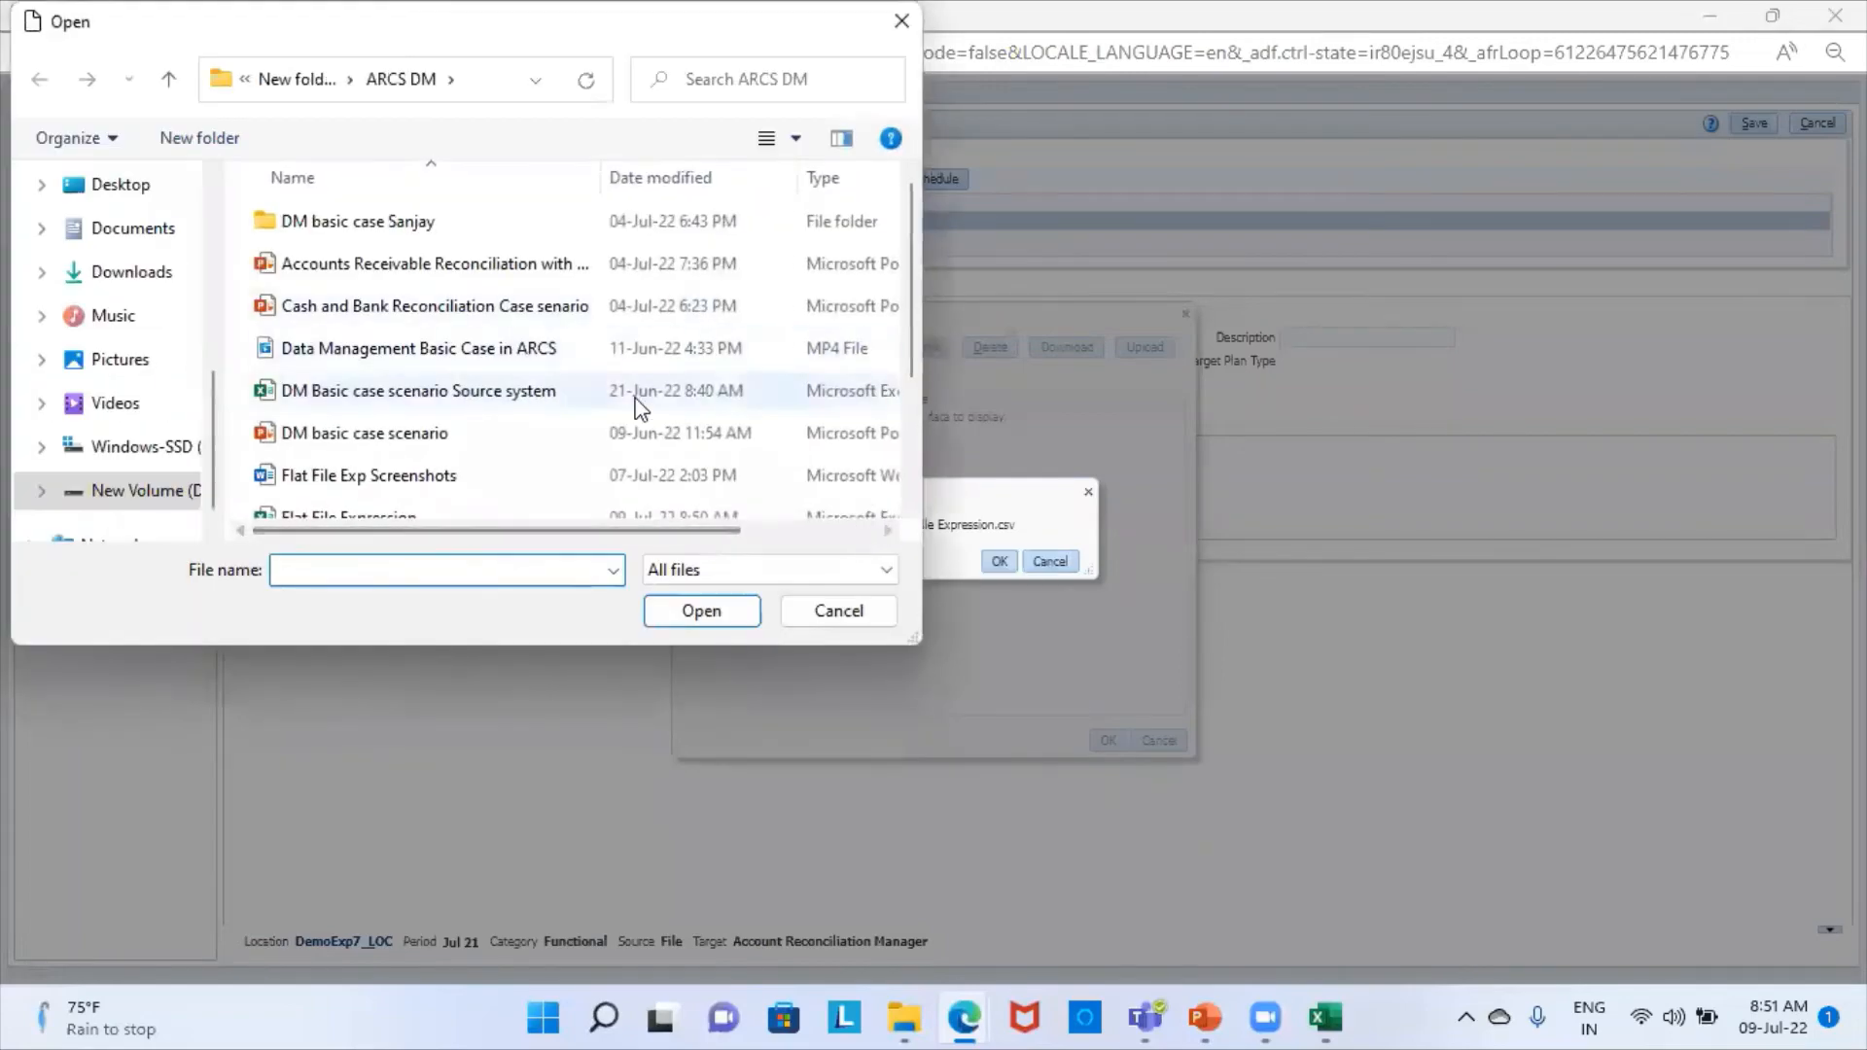
{"action": "scroll", "coordinate": [412, 476], "scroll_direction": "down", "scroll_amount": 2}
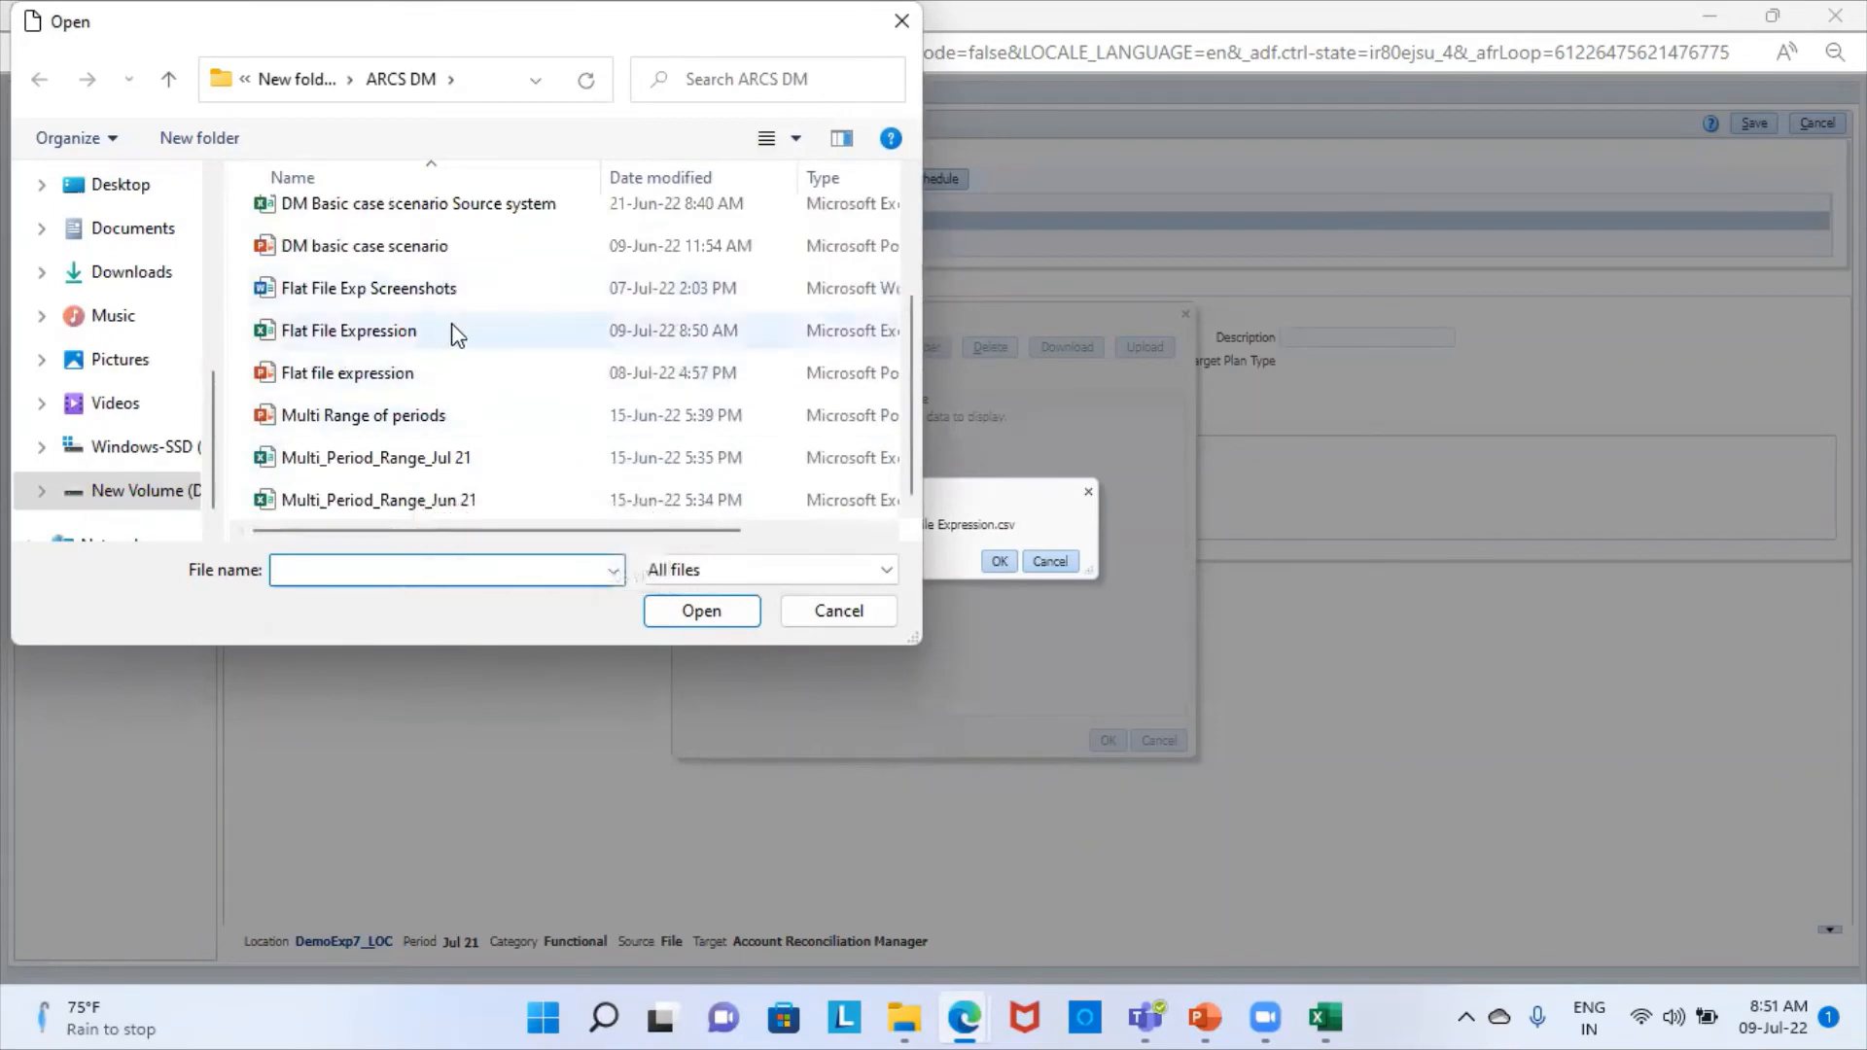
{"action": "left_click", "coordinate": [424, 331]}
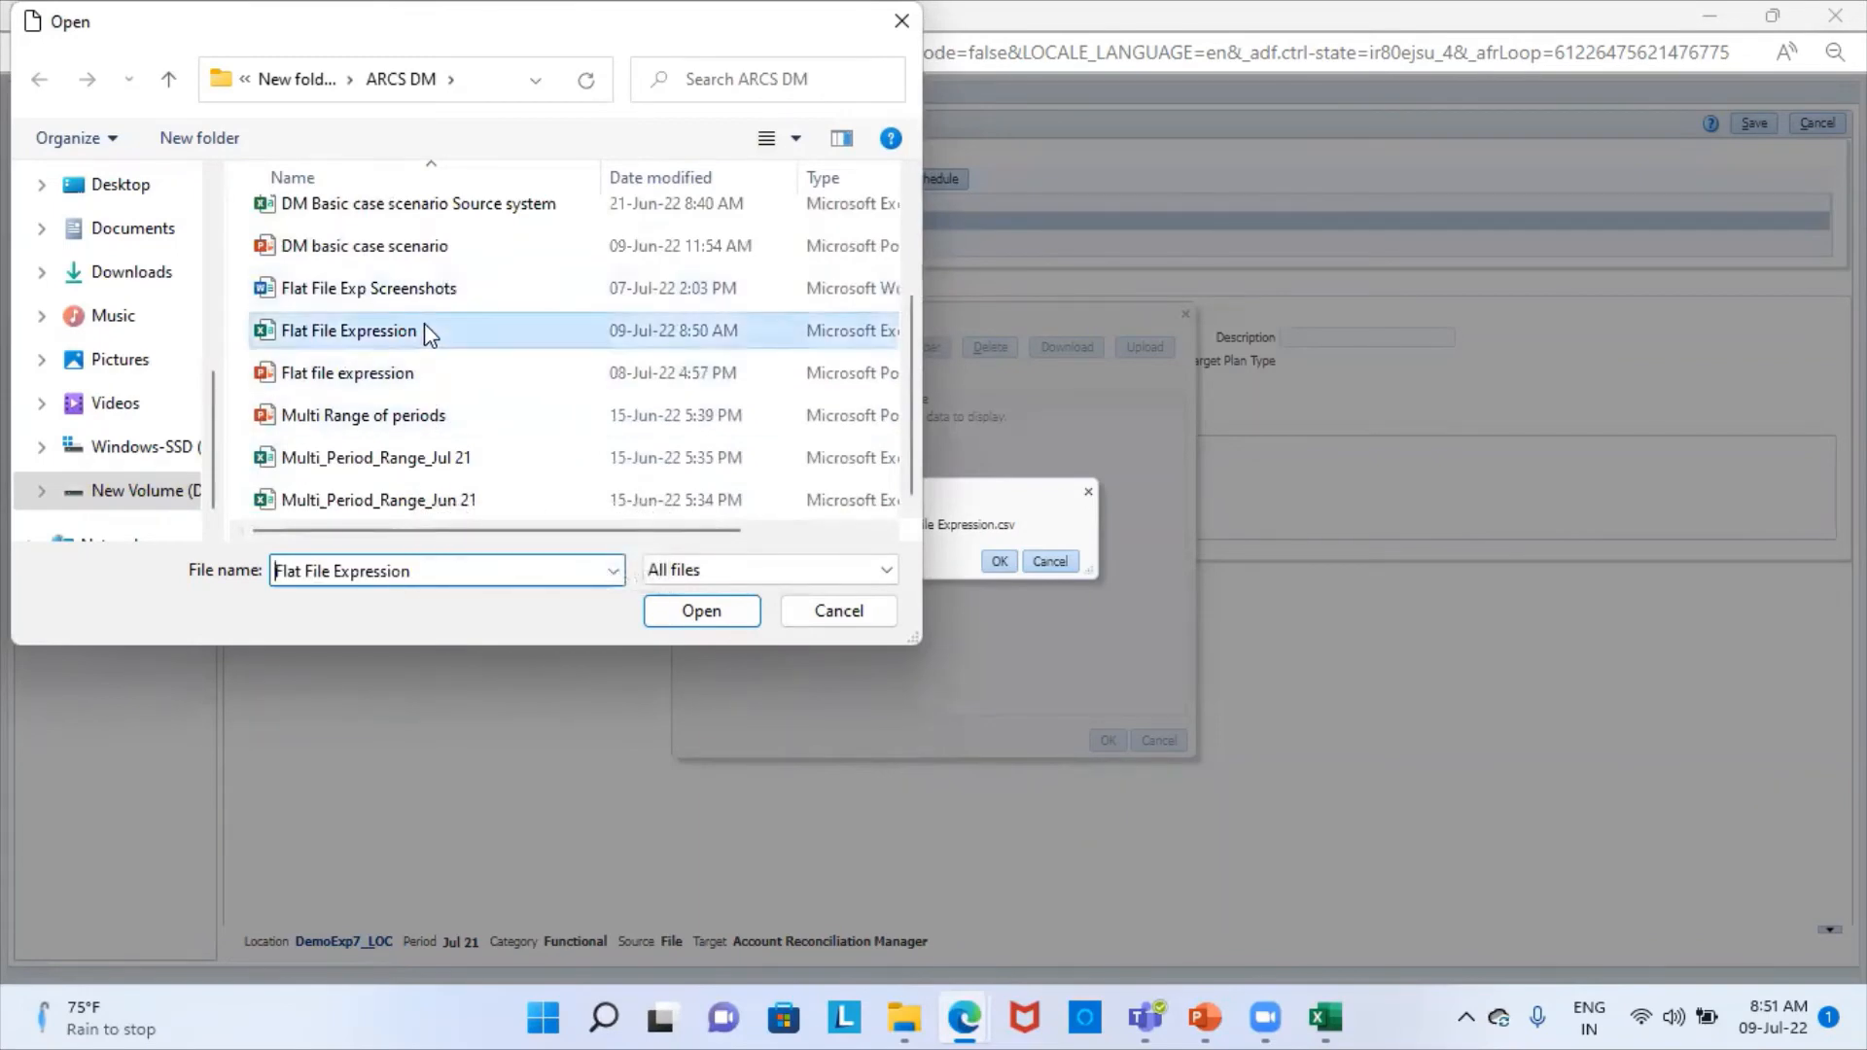
{"action": "left_click", "coordinate": [710, 615]}
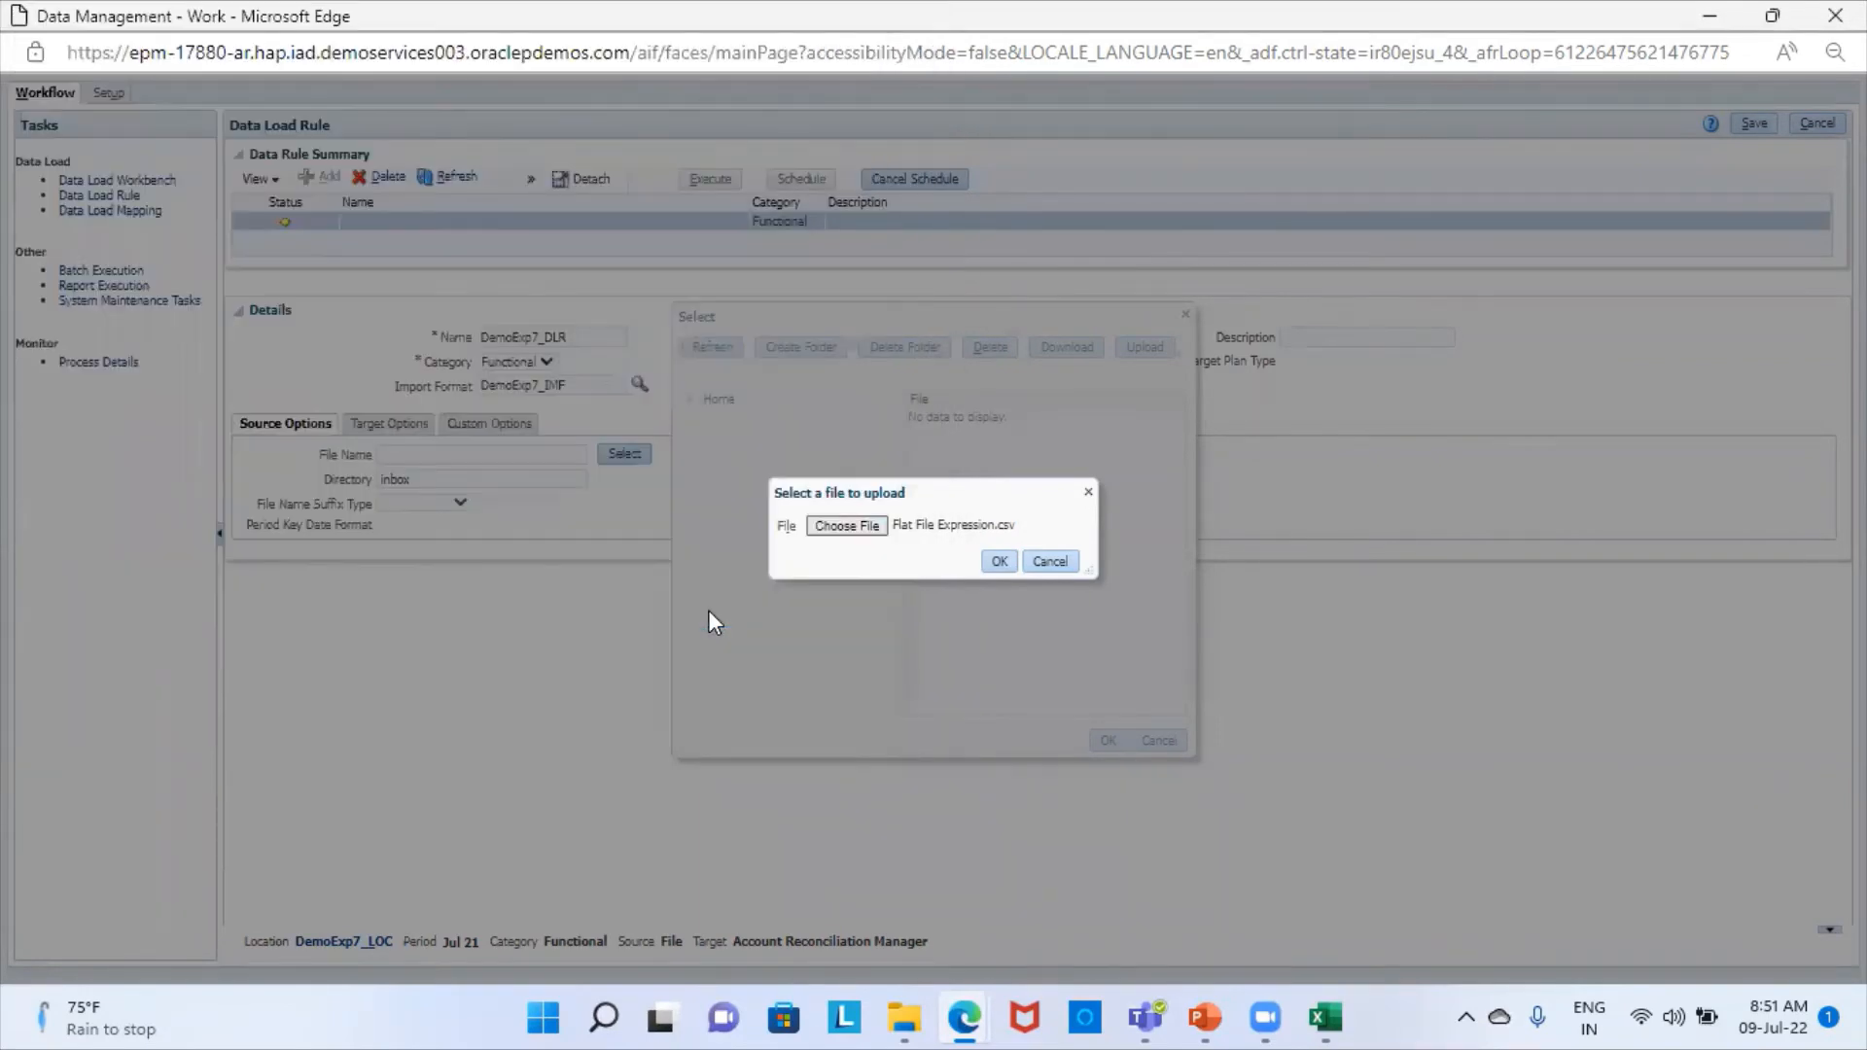
{"action": "left_click", "coordinate": [1007, 561]}
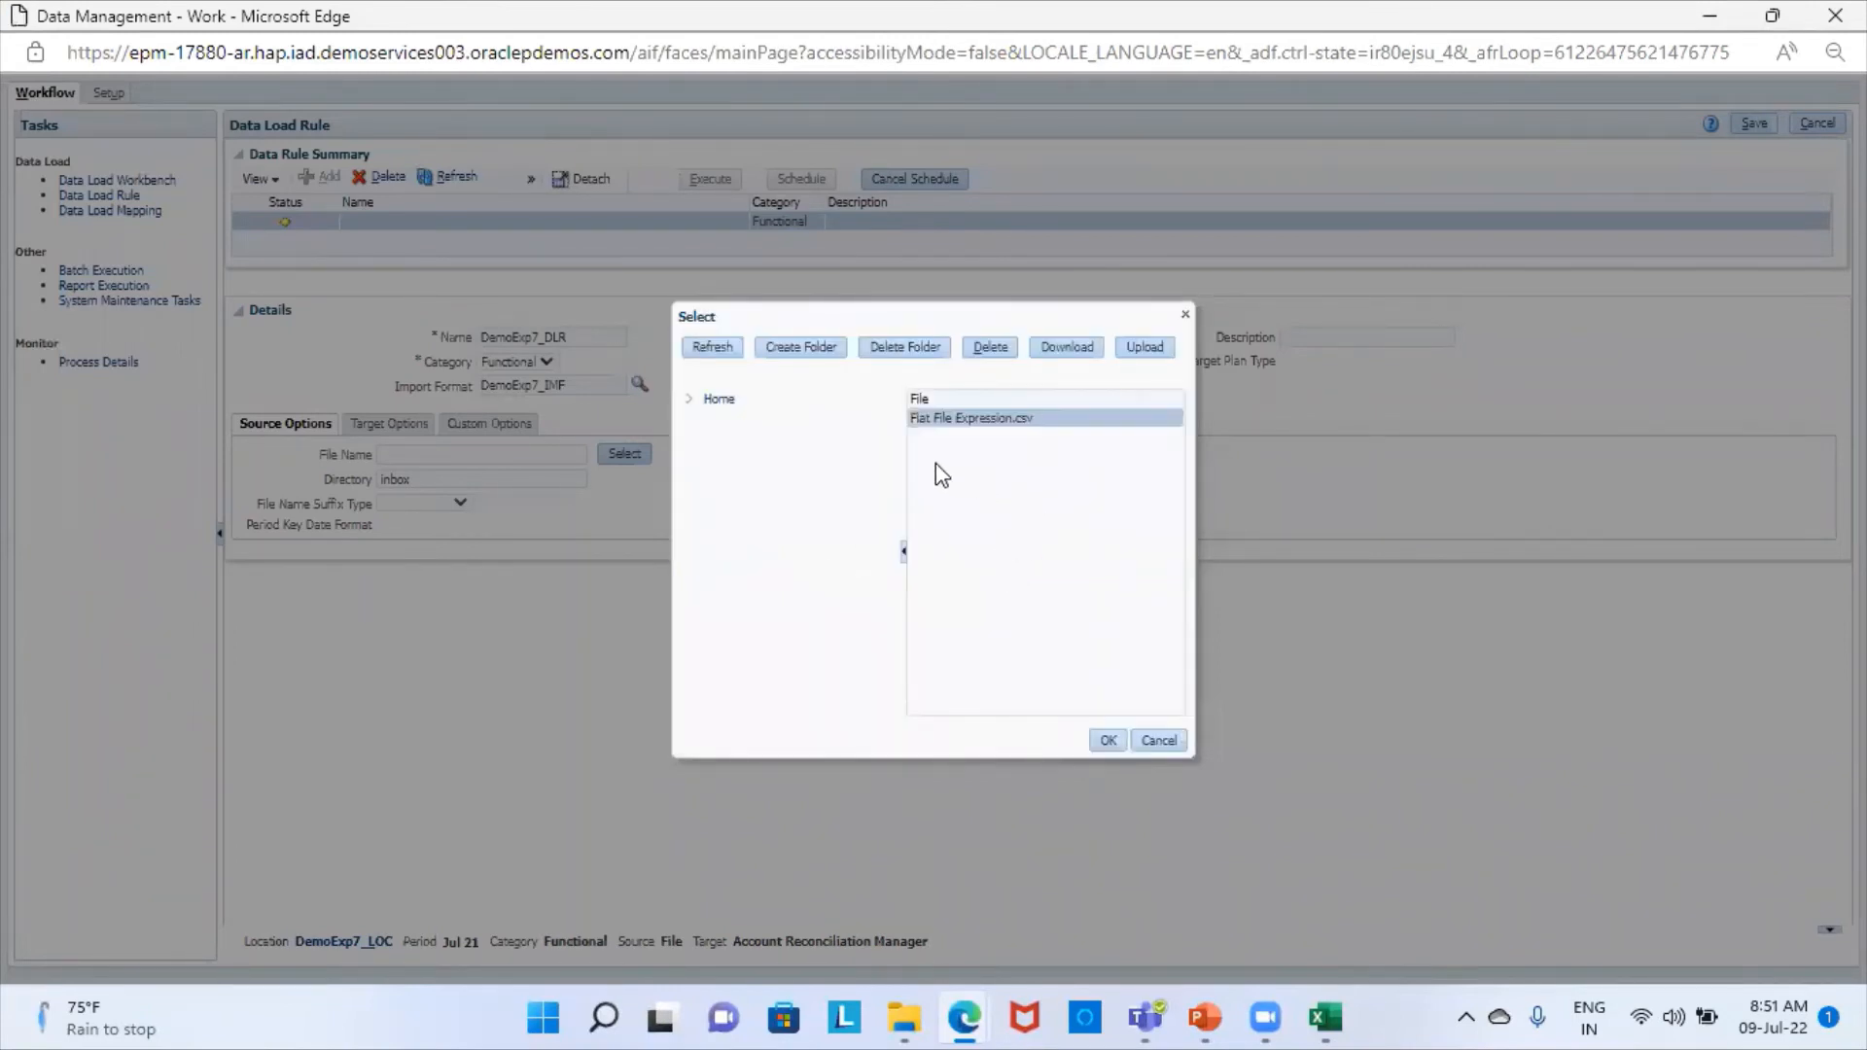
{"action": "left_click", "coordinate": [1103, 742]}
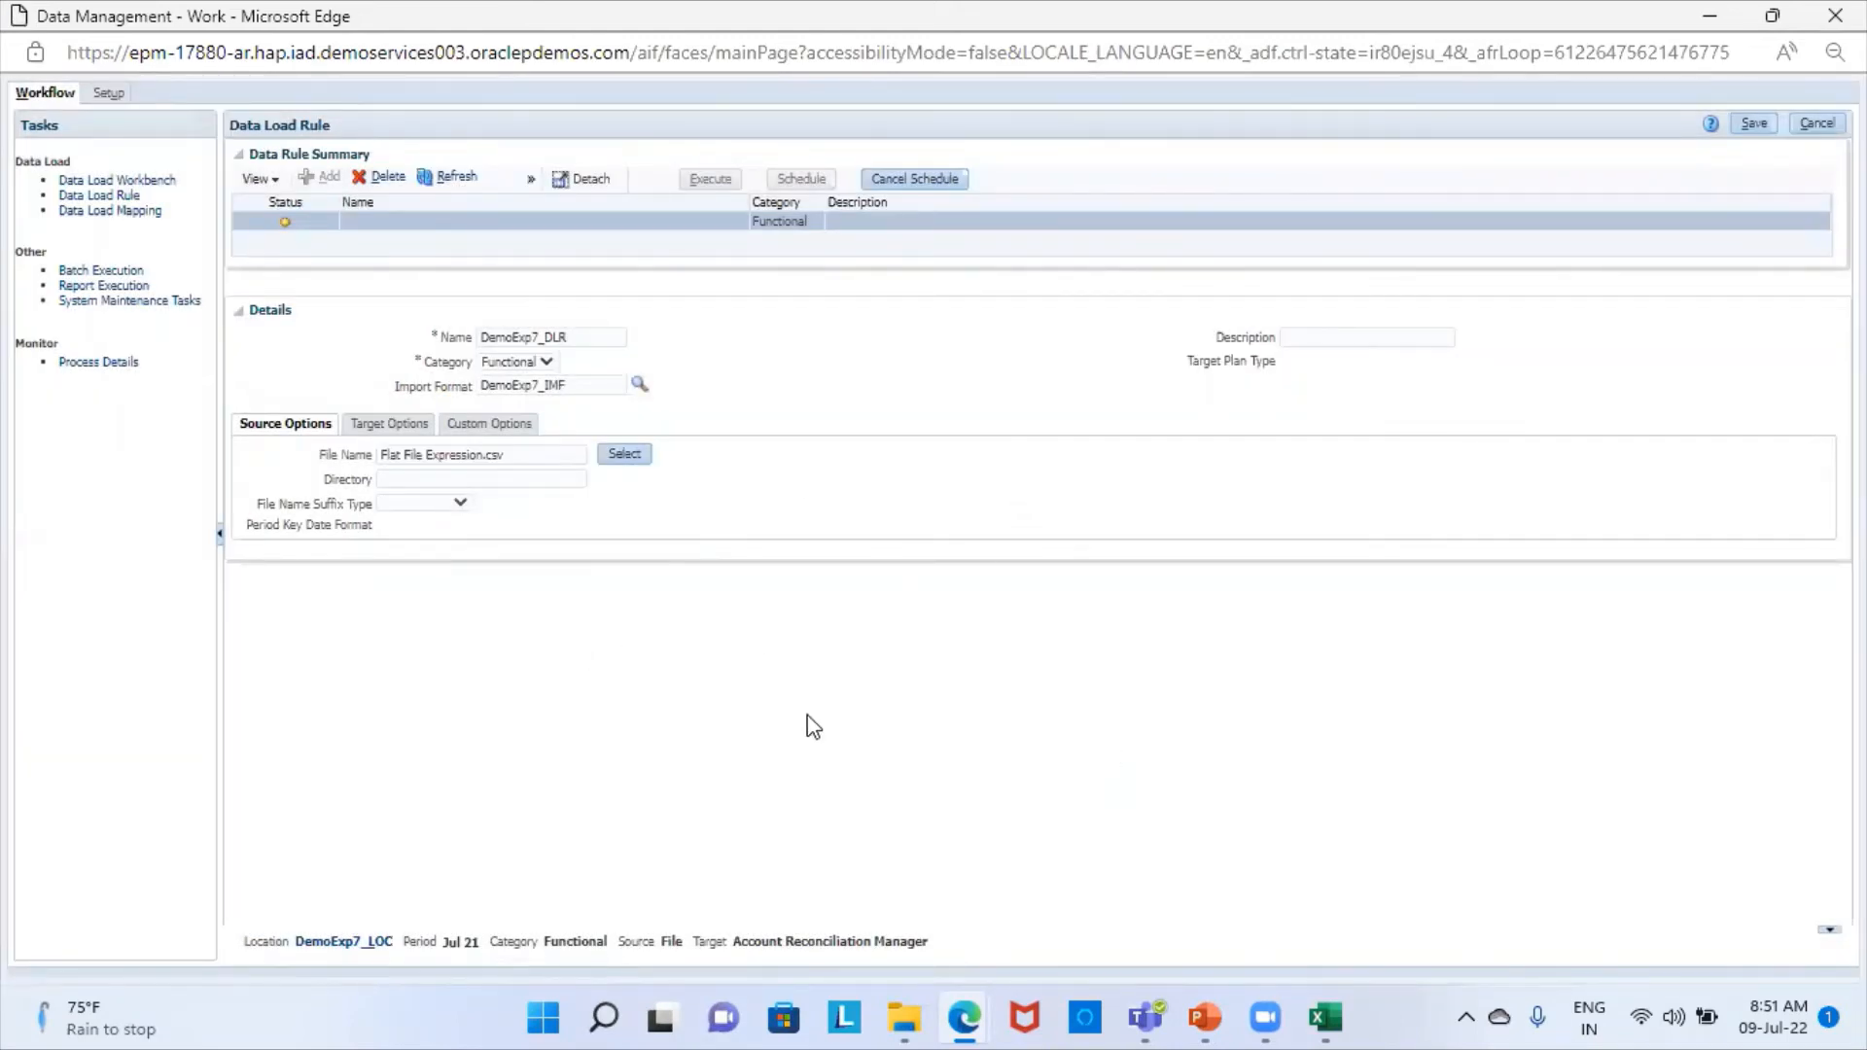
{"action": "left_click", "coordinate": [1754, 125]}
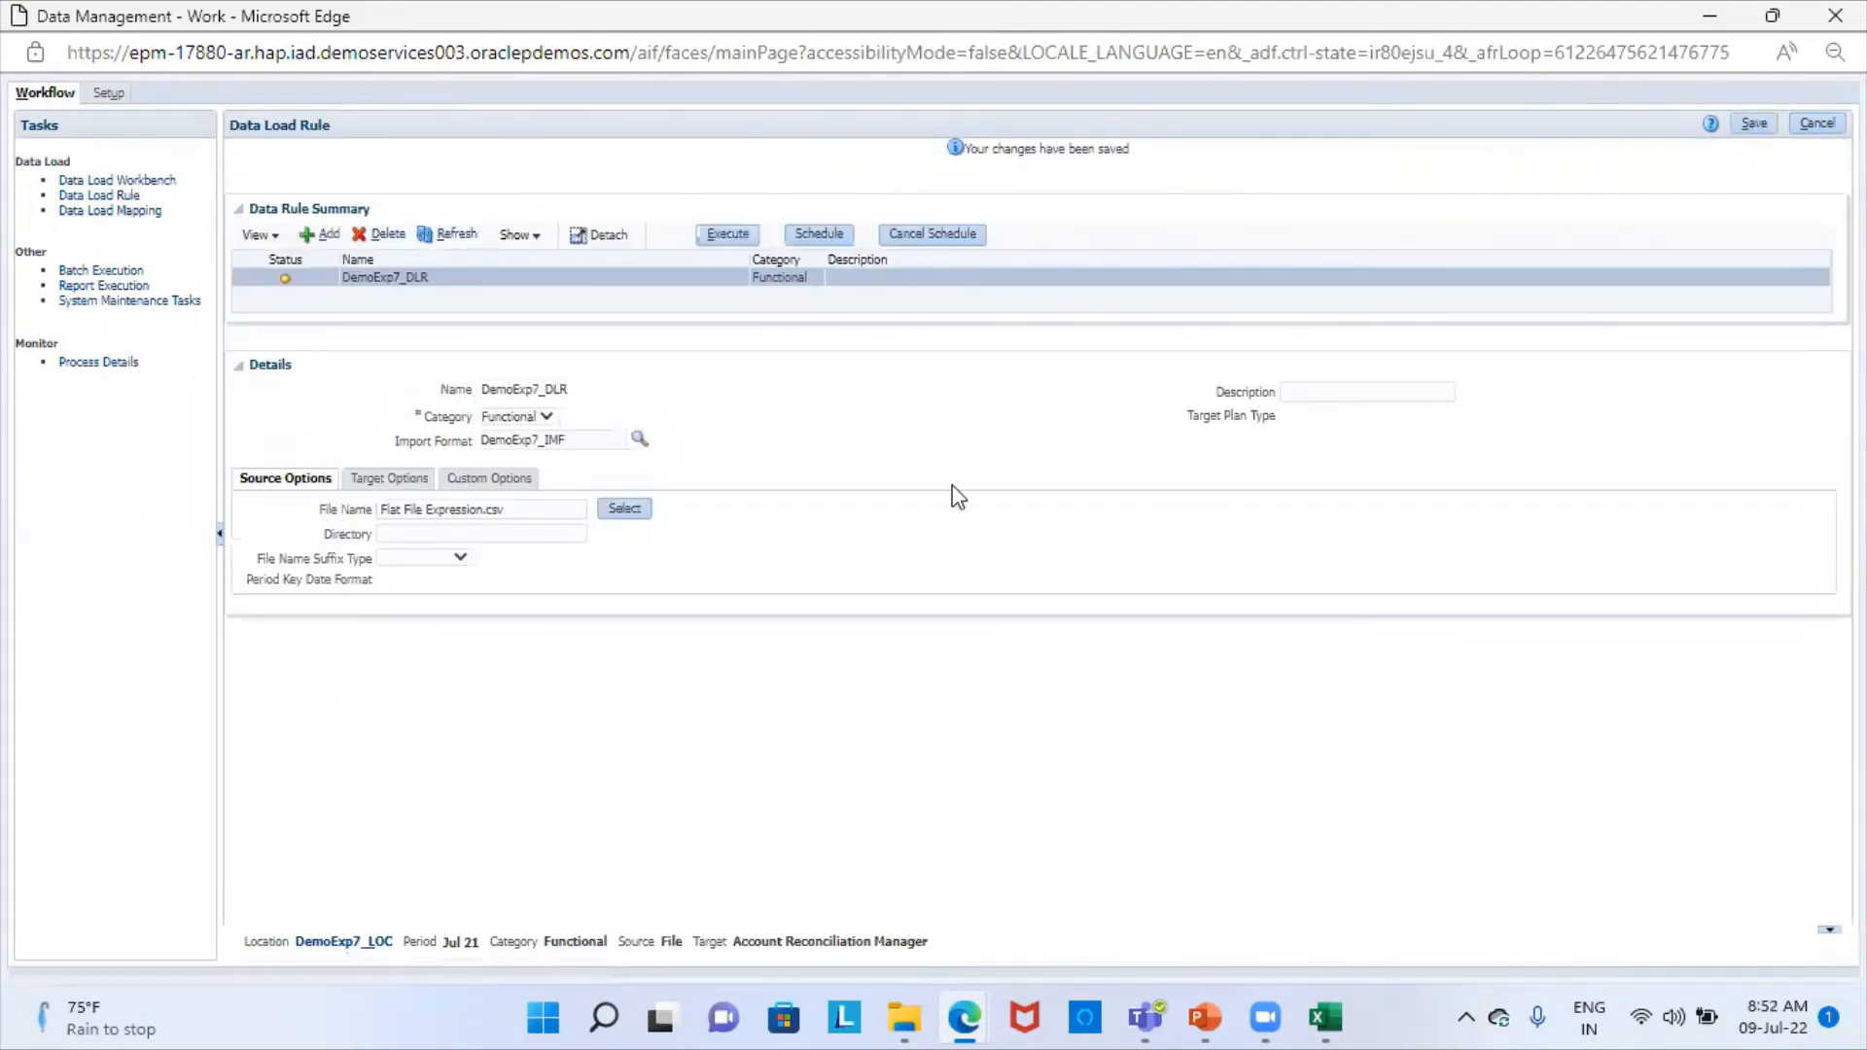
- Execute the DemoExp7_DLR rule with Import from Source for Jul 21 in Replace mode and refresh its status
{"action": "left_click", "coordinate": [727, 237]}
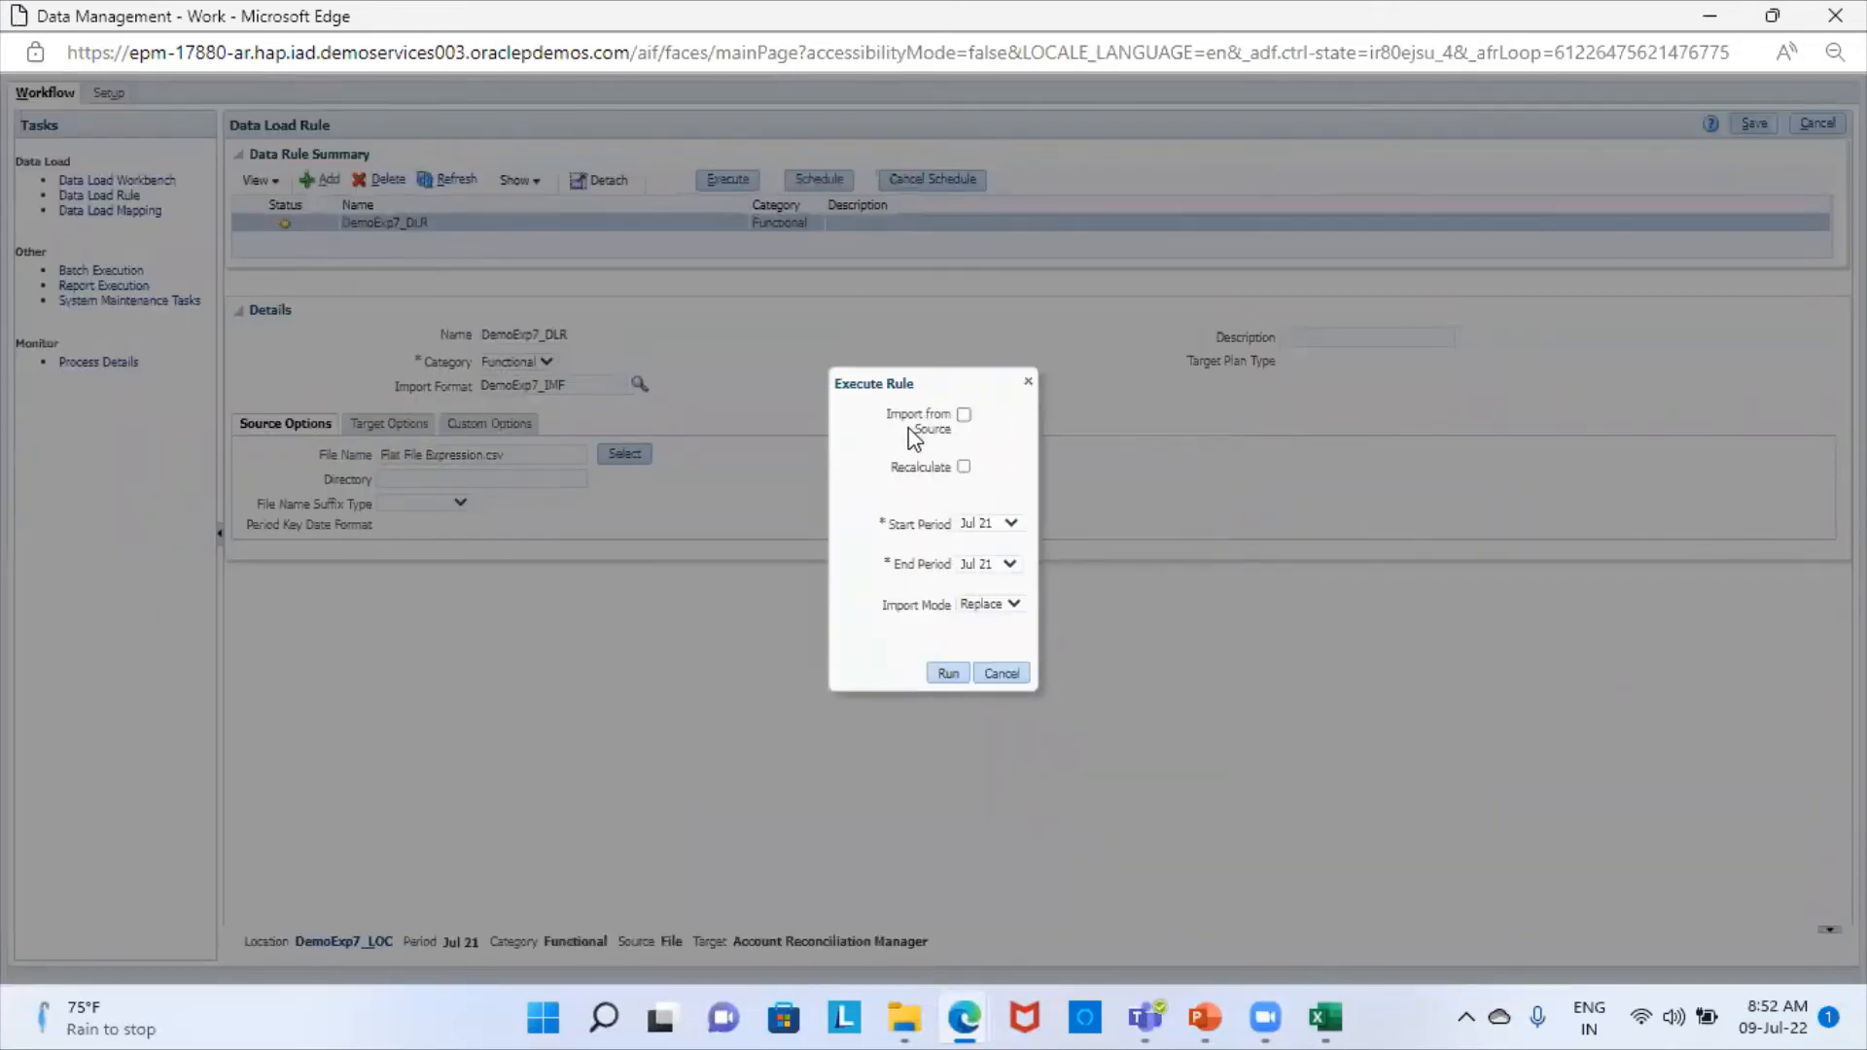
{"action": "left_click", "coordinate": [963, 413]}
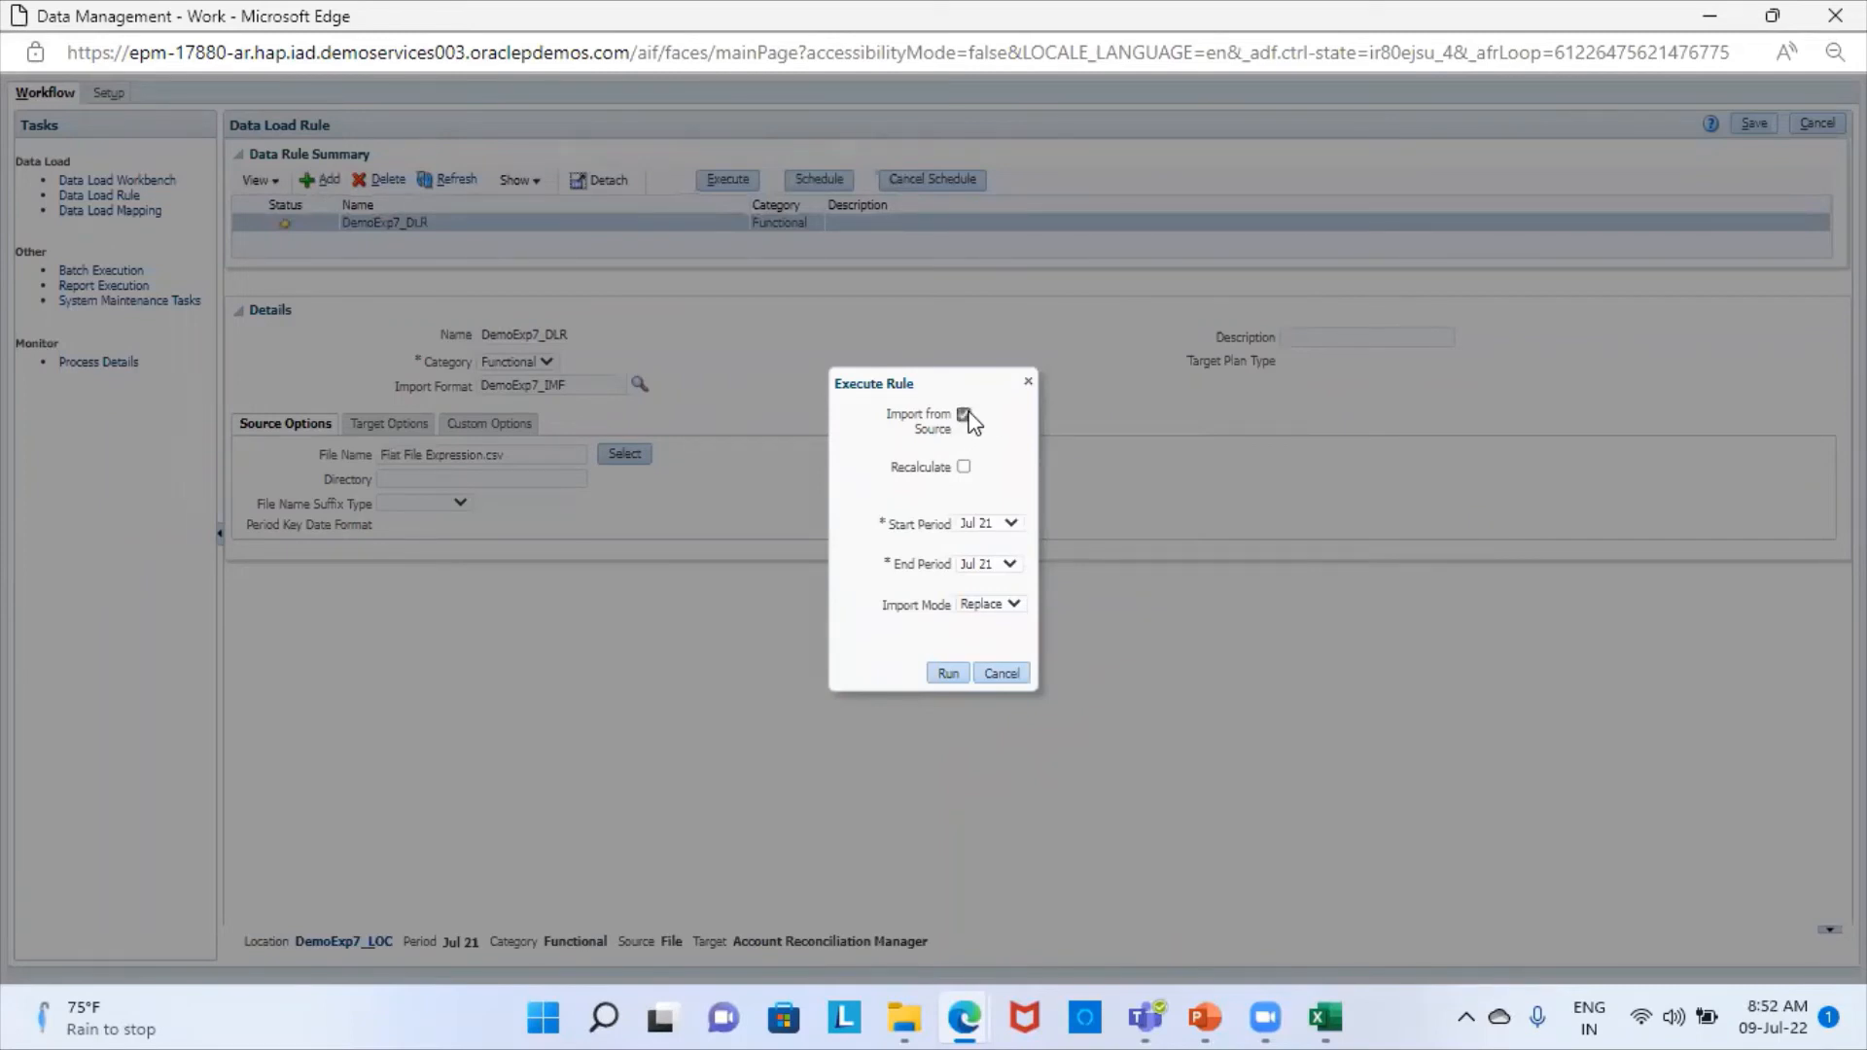
{"action": "left_click", "coordinate": [945, 672]}
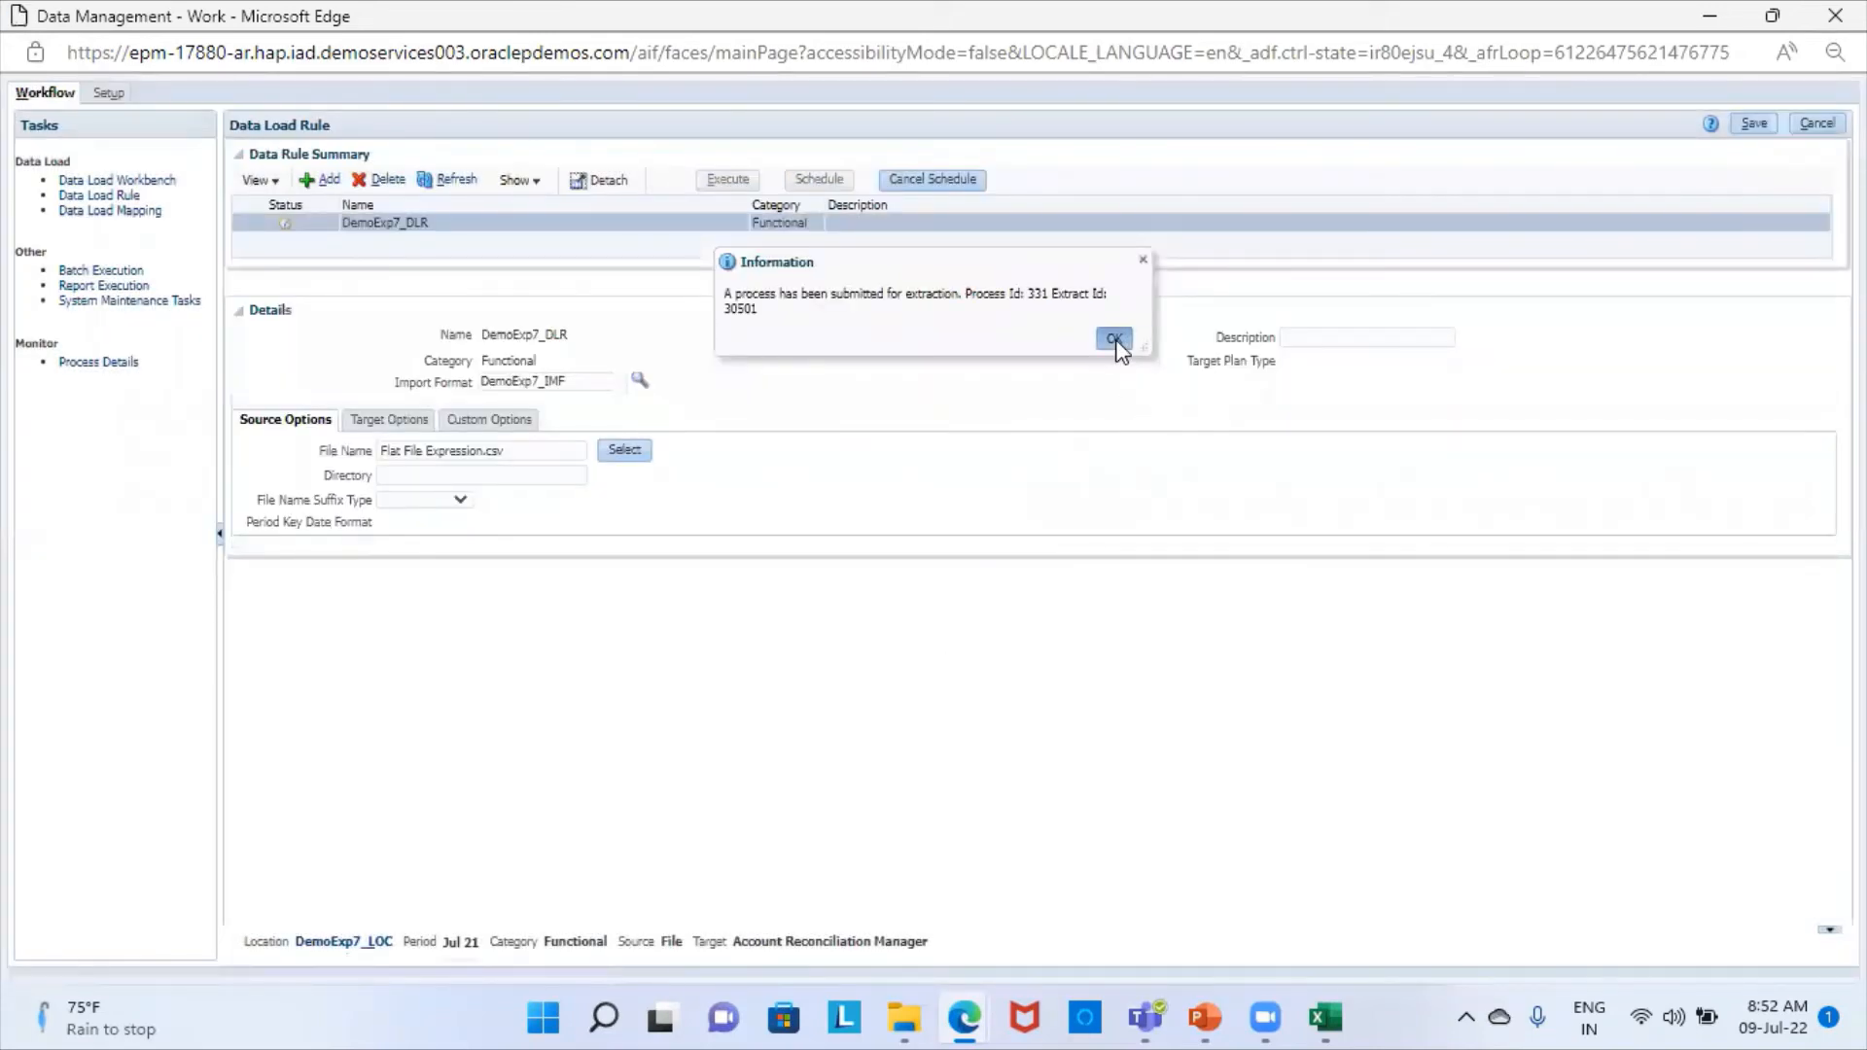
{"action": "left_click", "coordinate": [1116, 340]}
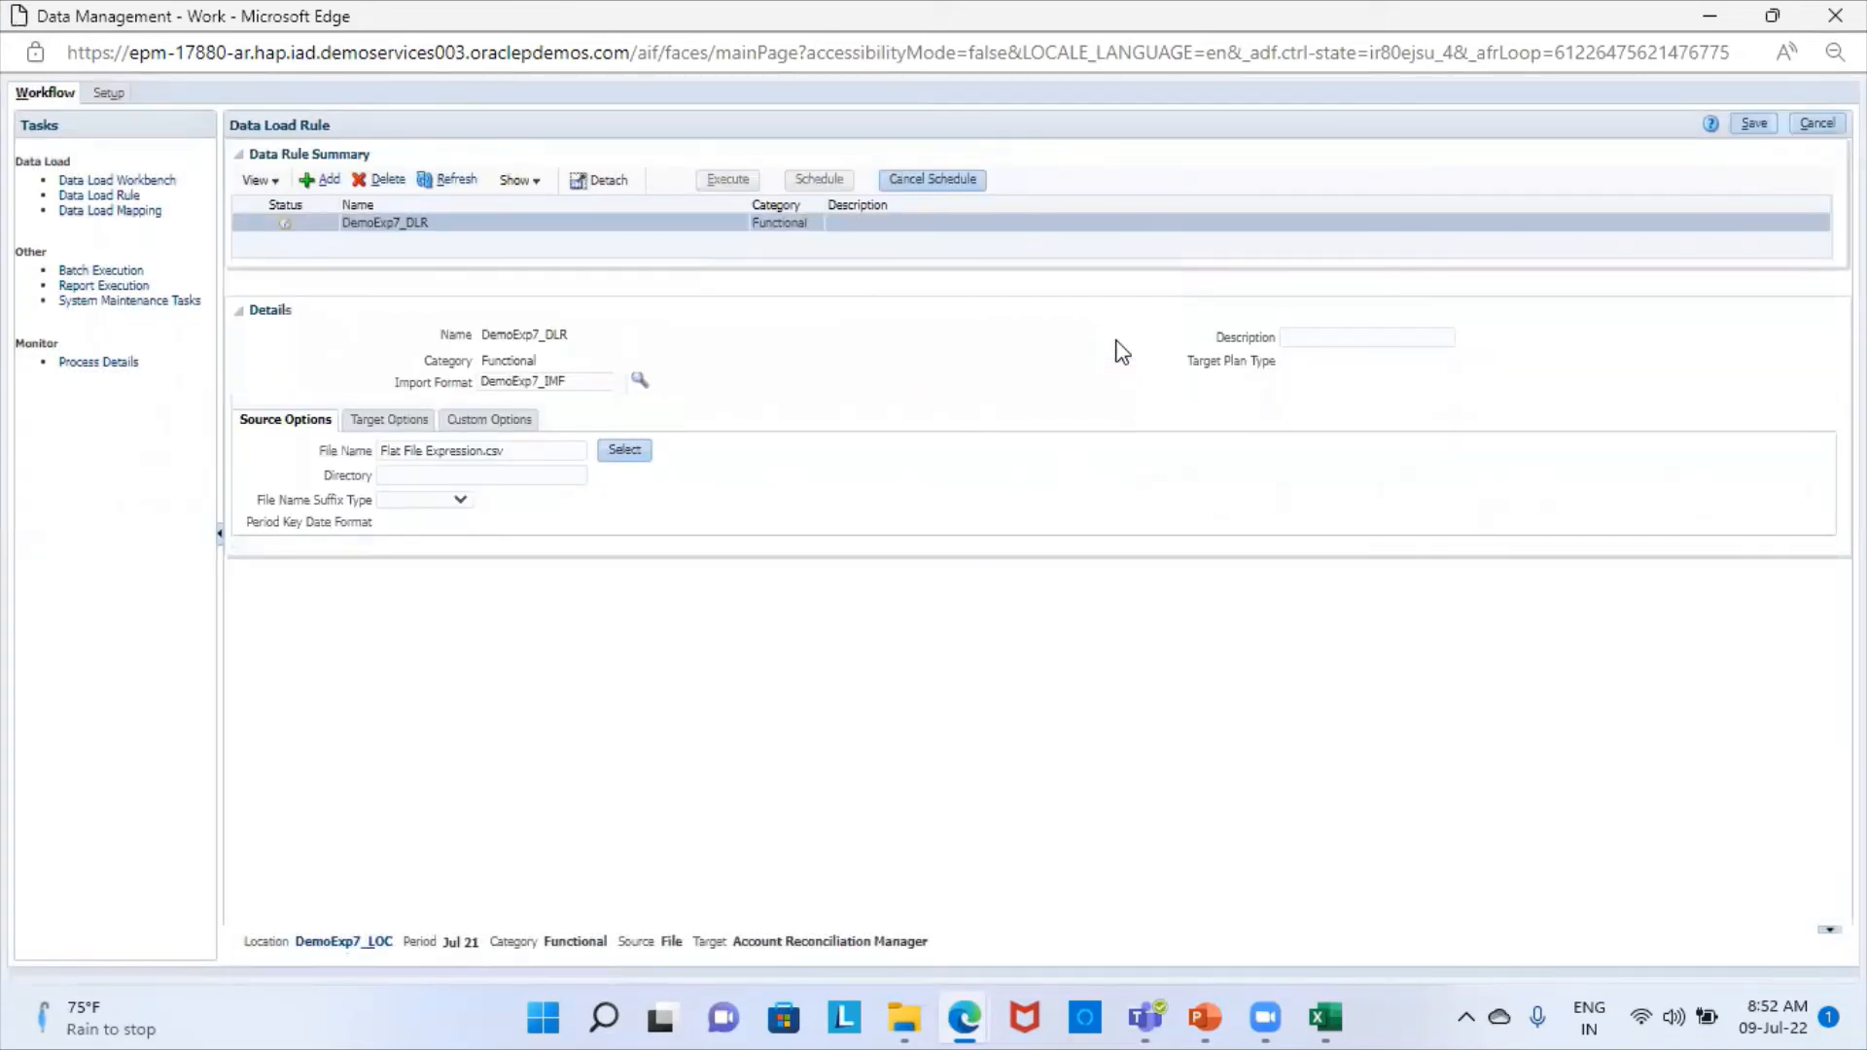
{"action": "left_click", "coordinate": [452, 184]}
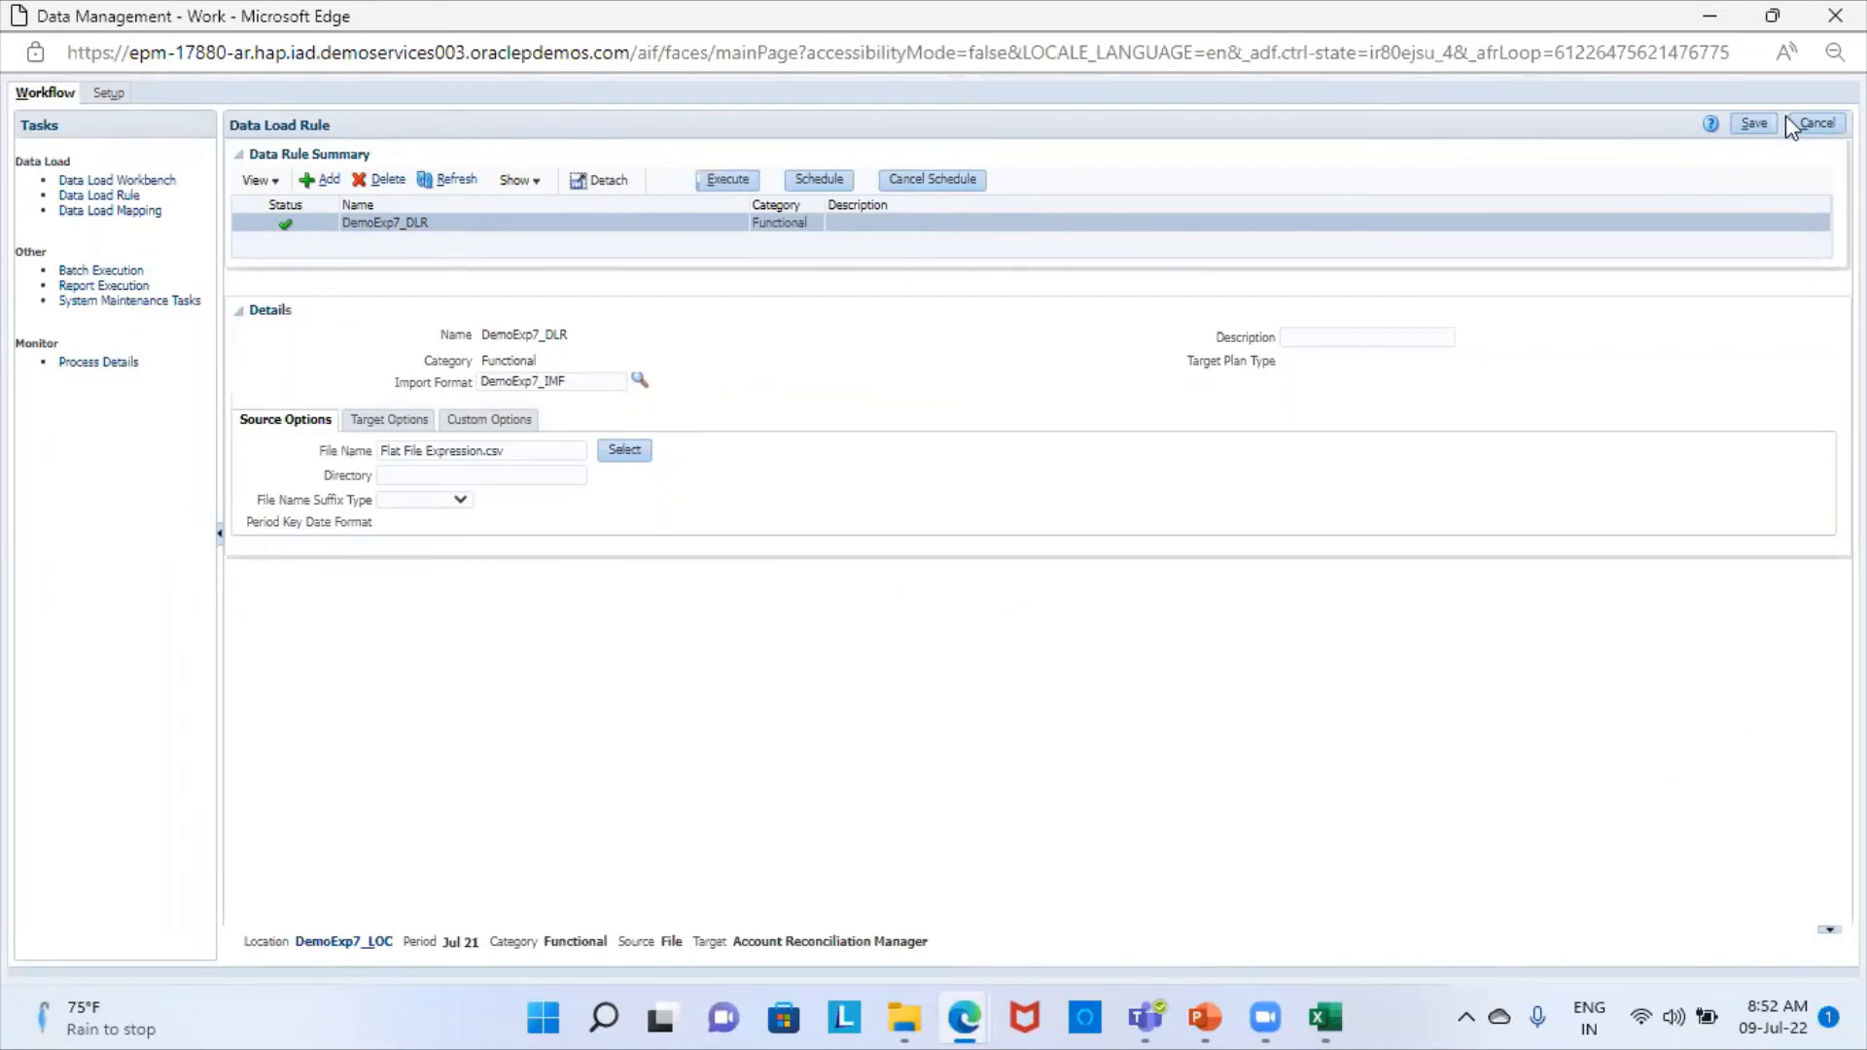
- Save the data load rule and open the Data Load Workbench
{"action": "left_click", "coordinate": [1753, 128]}
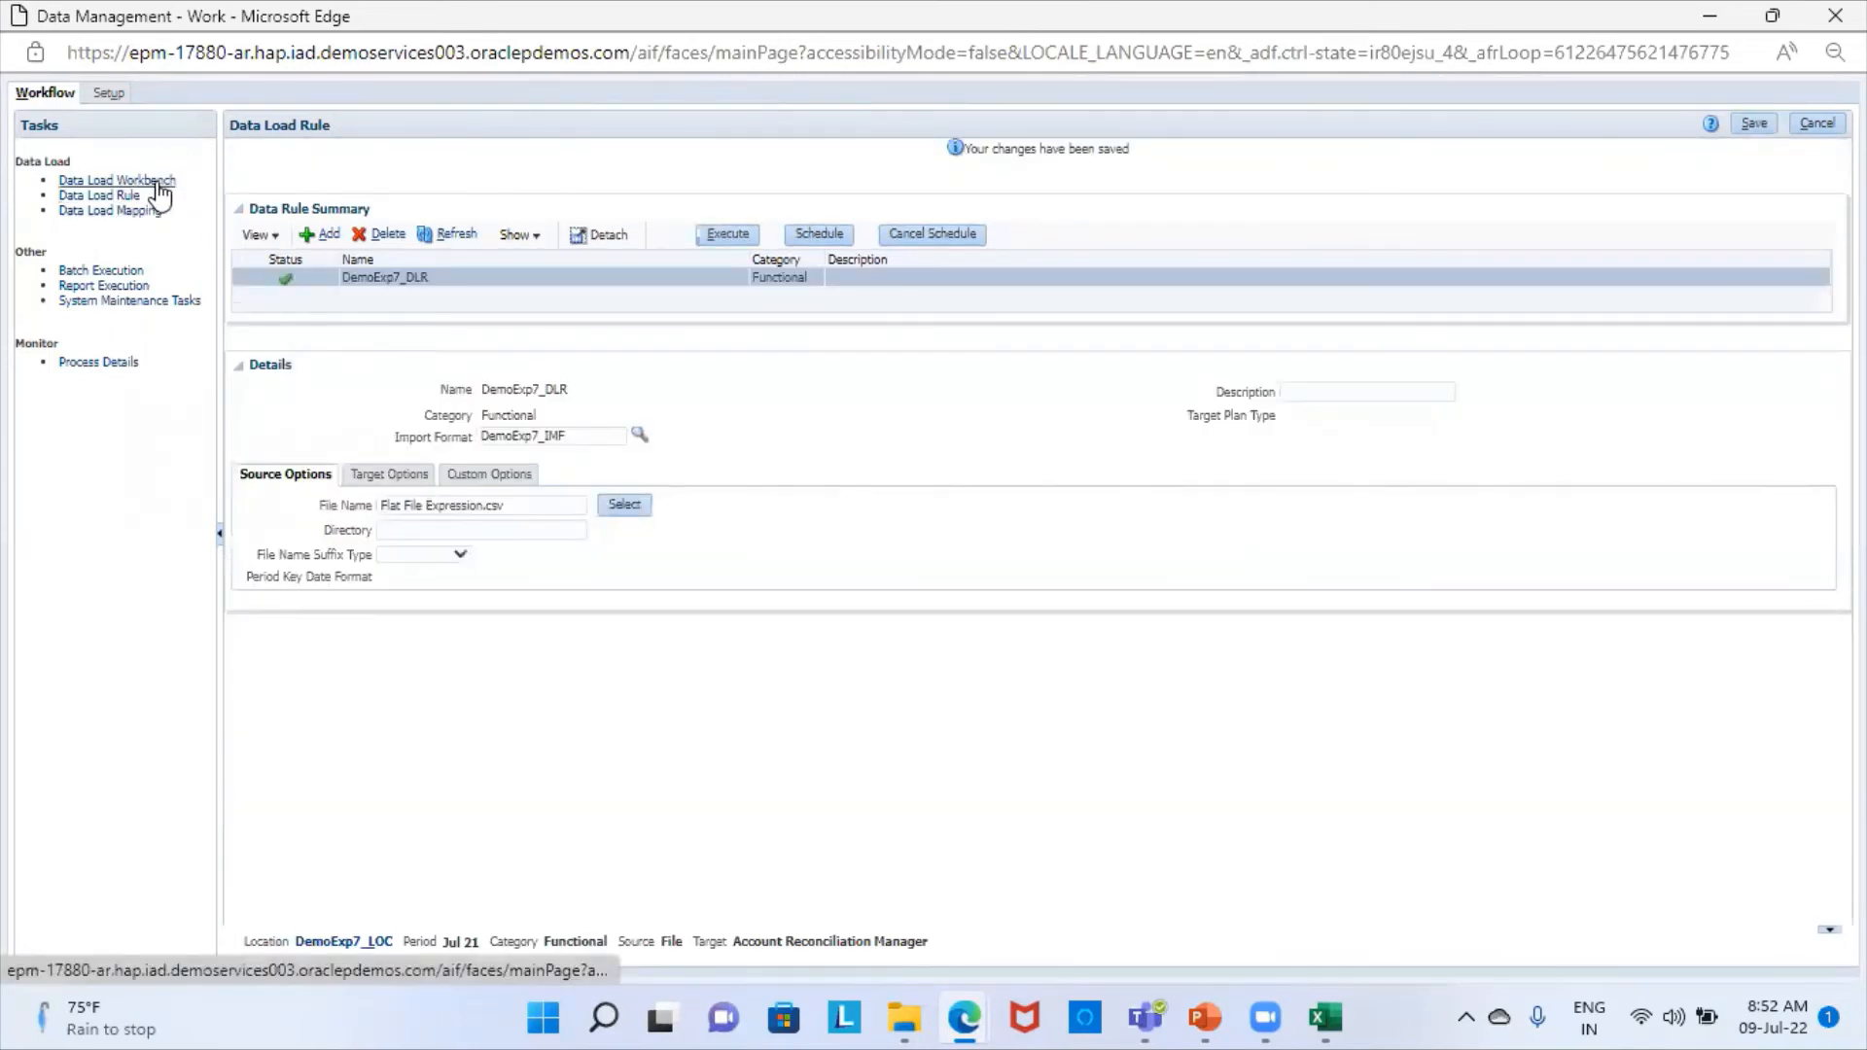
{"action": "left_click", "coordinate": [160, 181]}
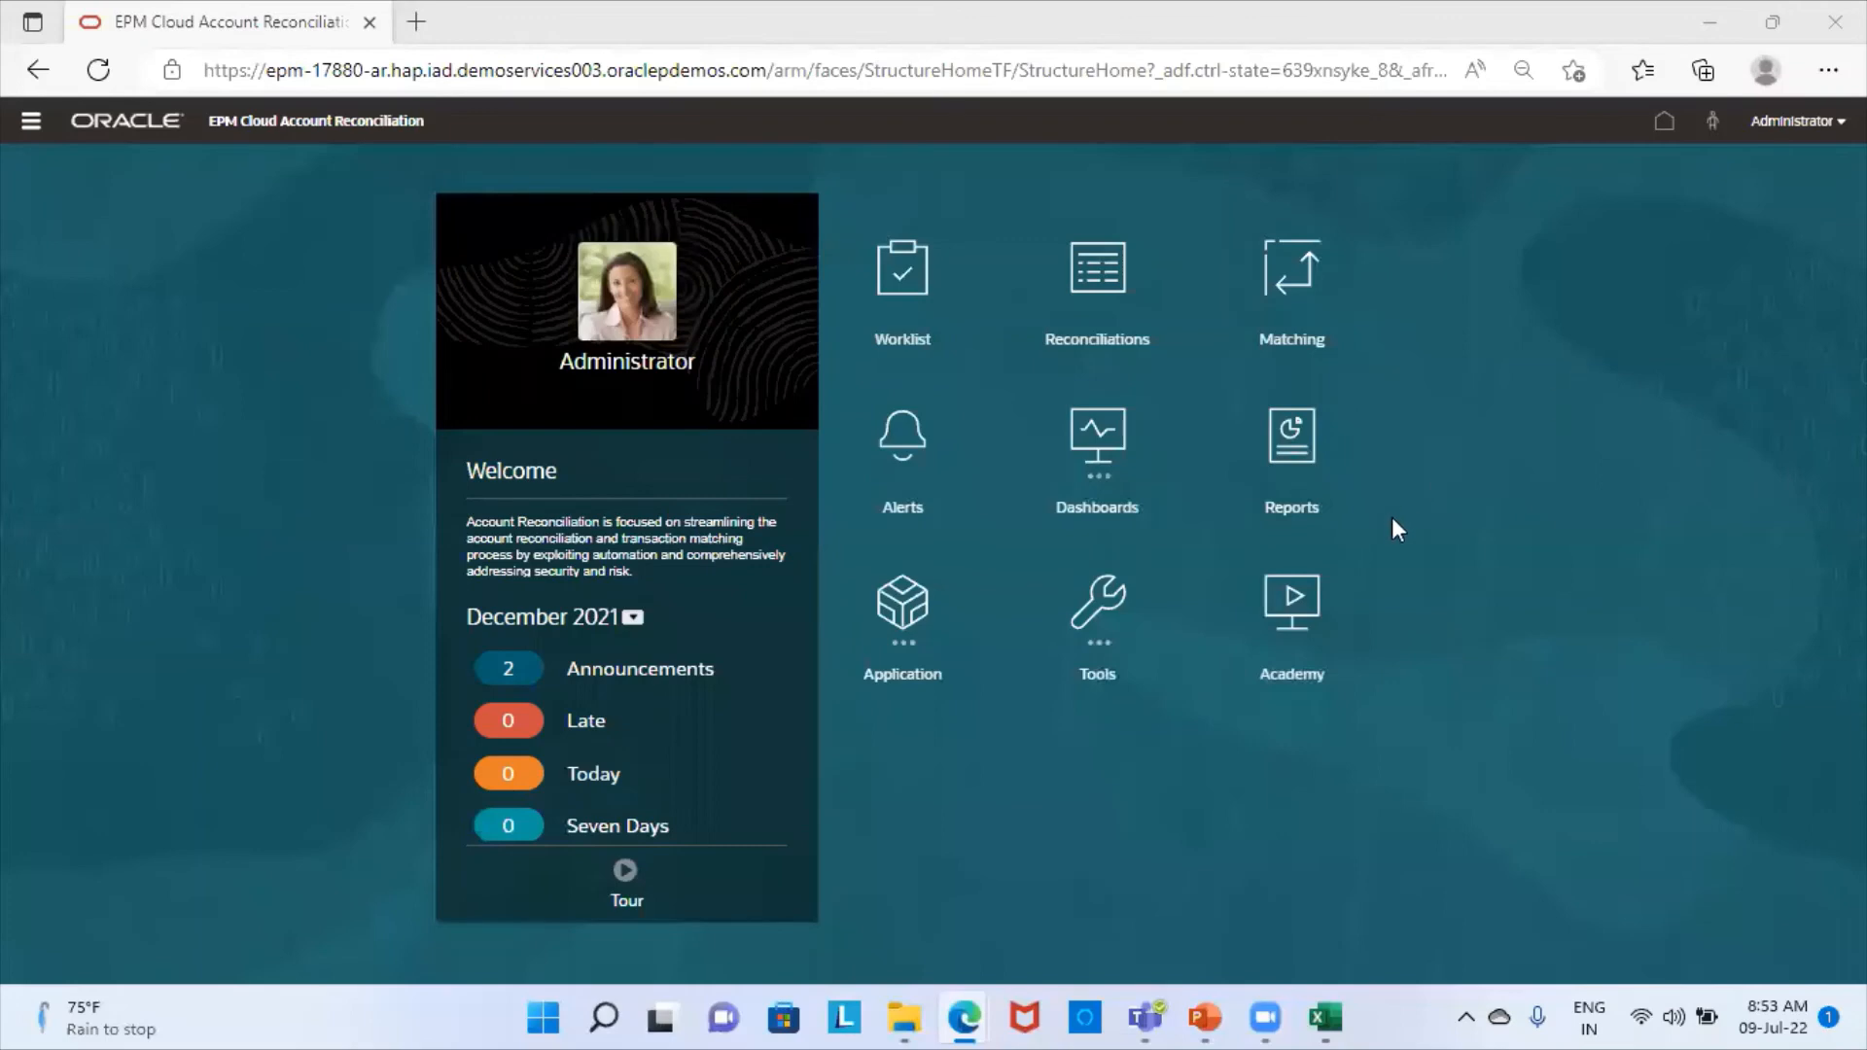
- From the application's Periods list, start a new data load execution for July 2021 named DemoExp7_LOC
{"action": "left_click", "coordinate": [904, 622]}
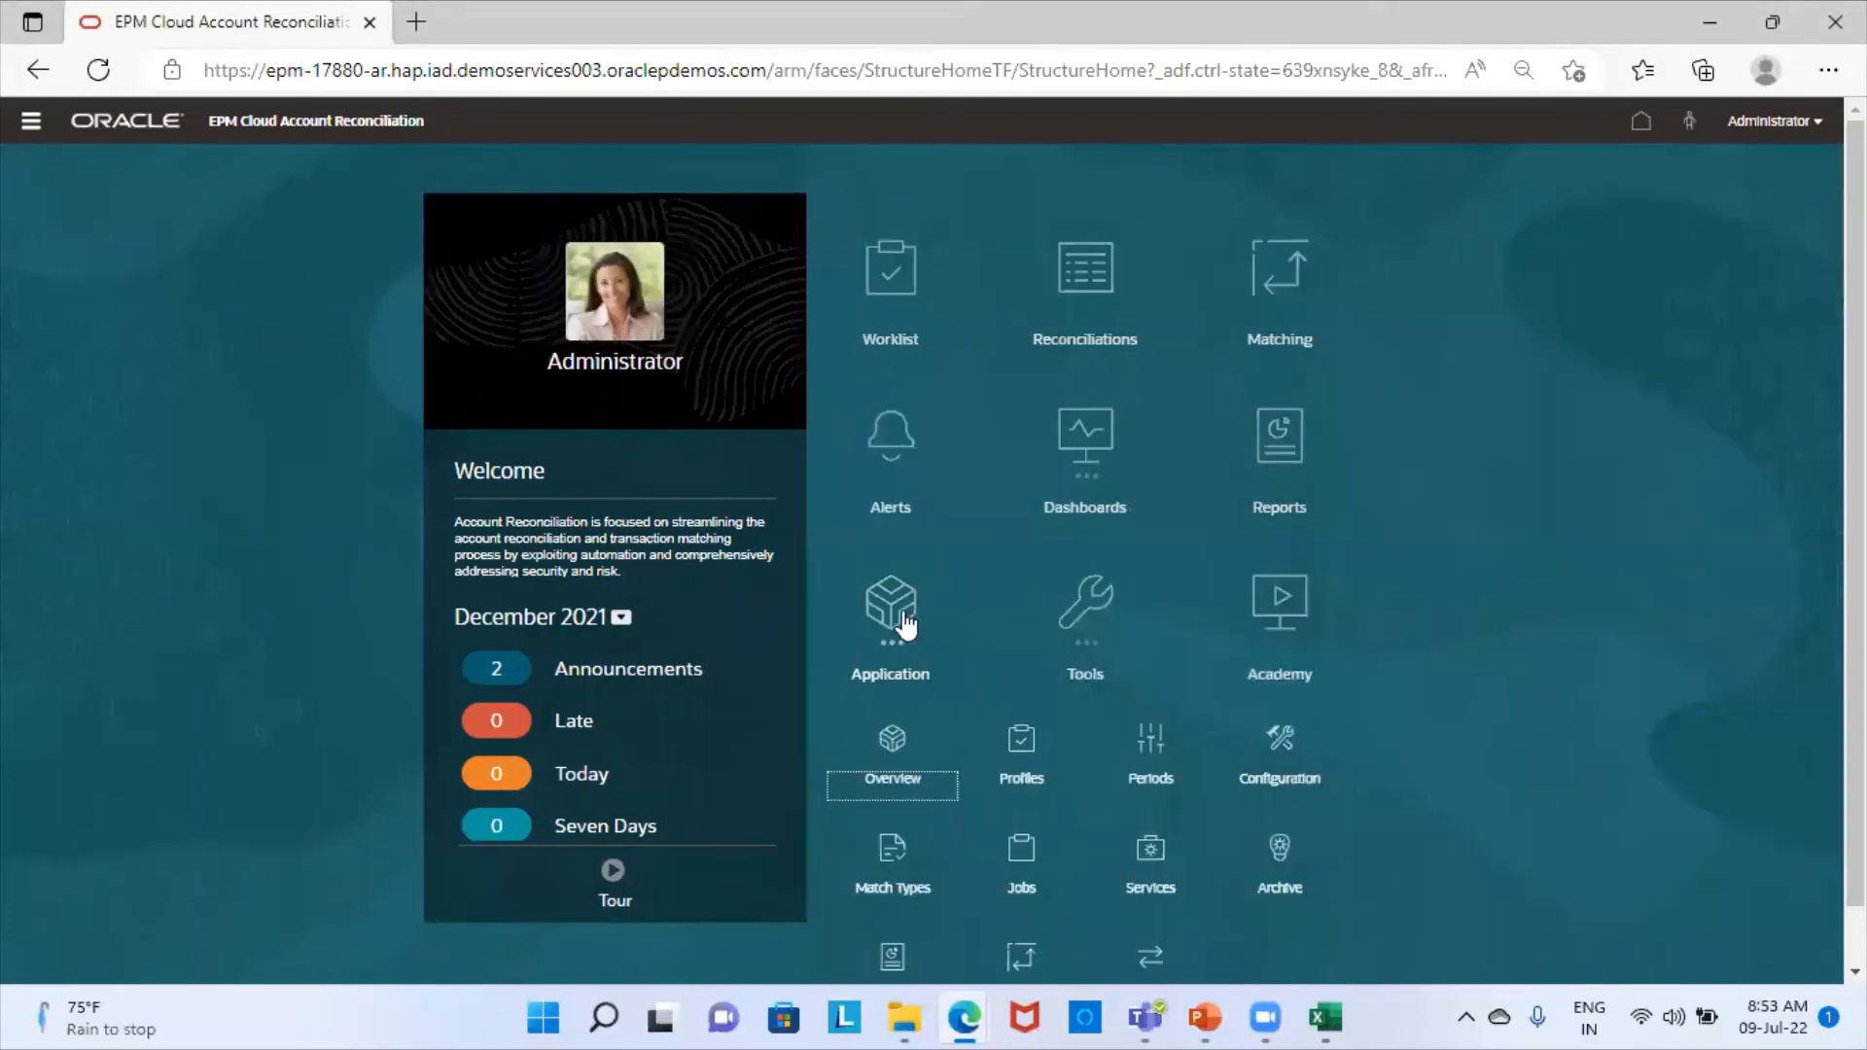
{"action": "left_click", "coordinate": [1152, 773]}
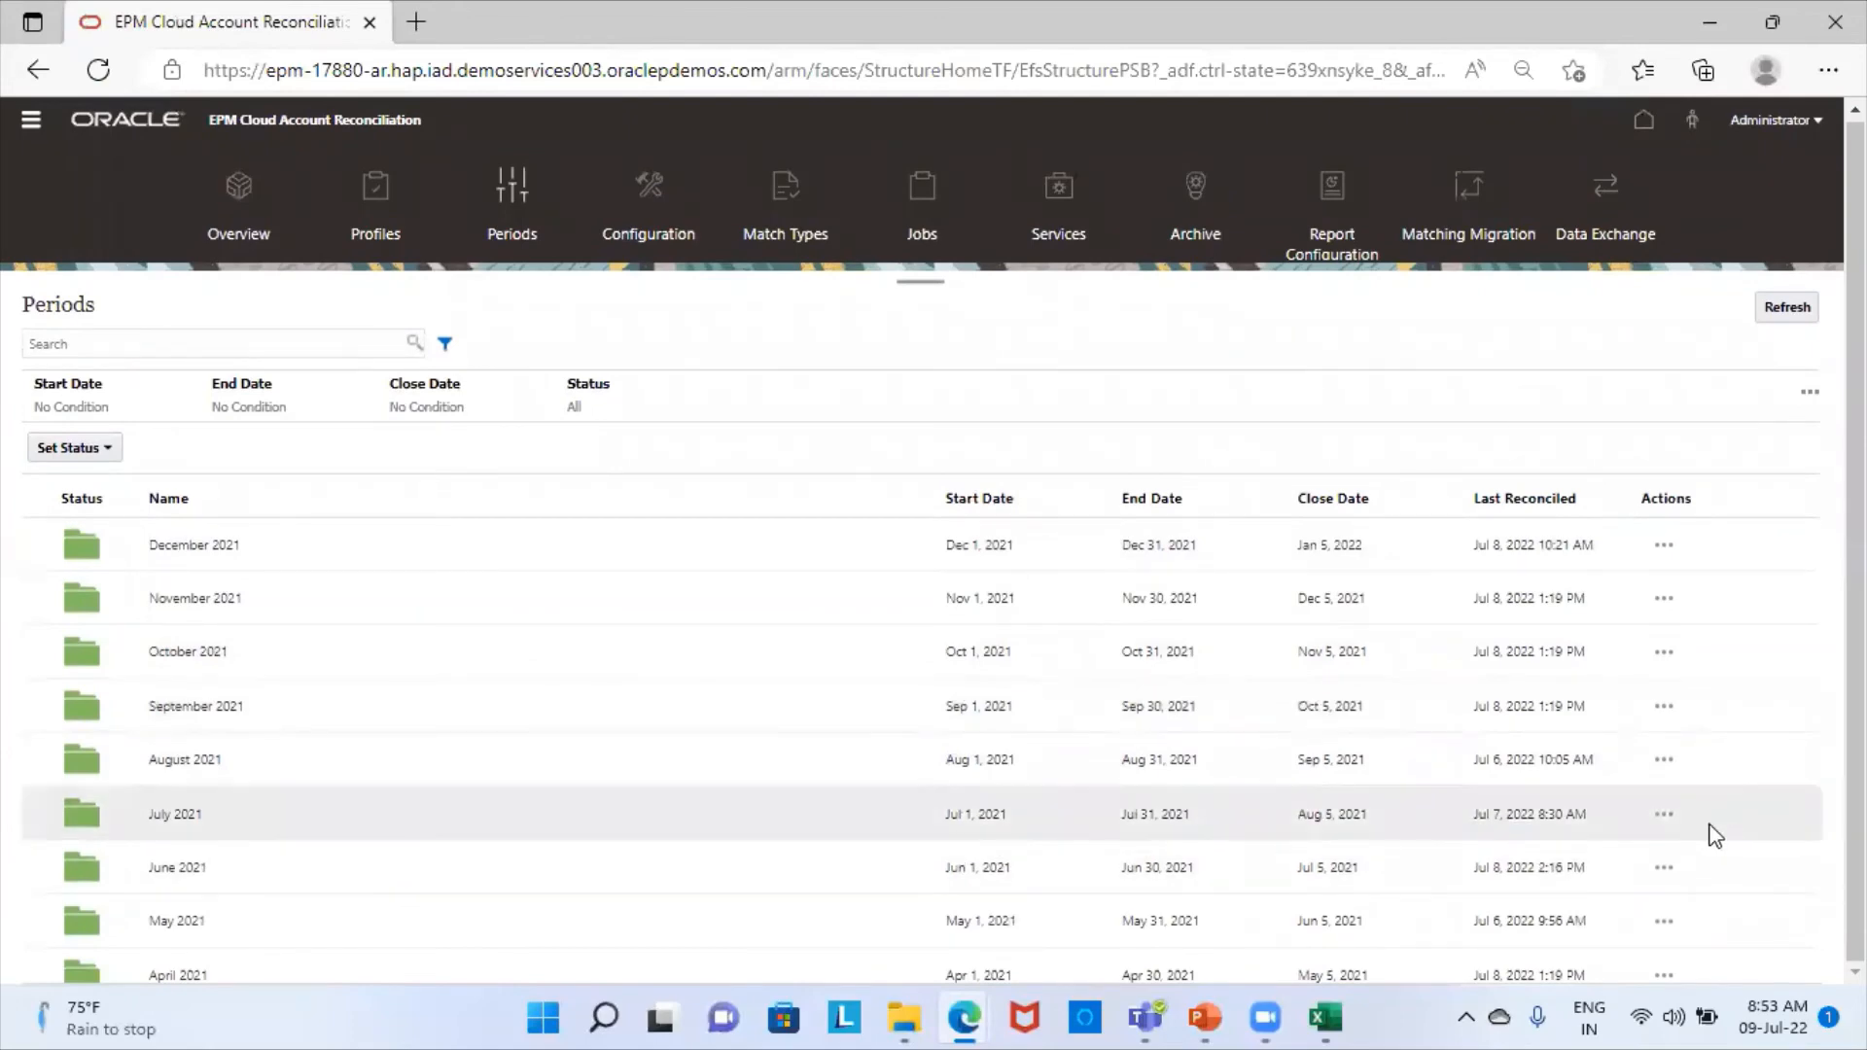
{"action": "left_click", "coordinate": [1664, 815]}
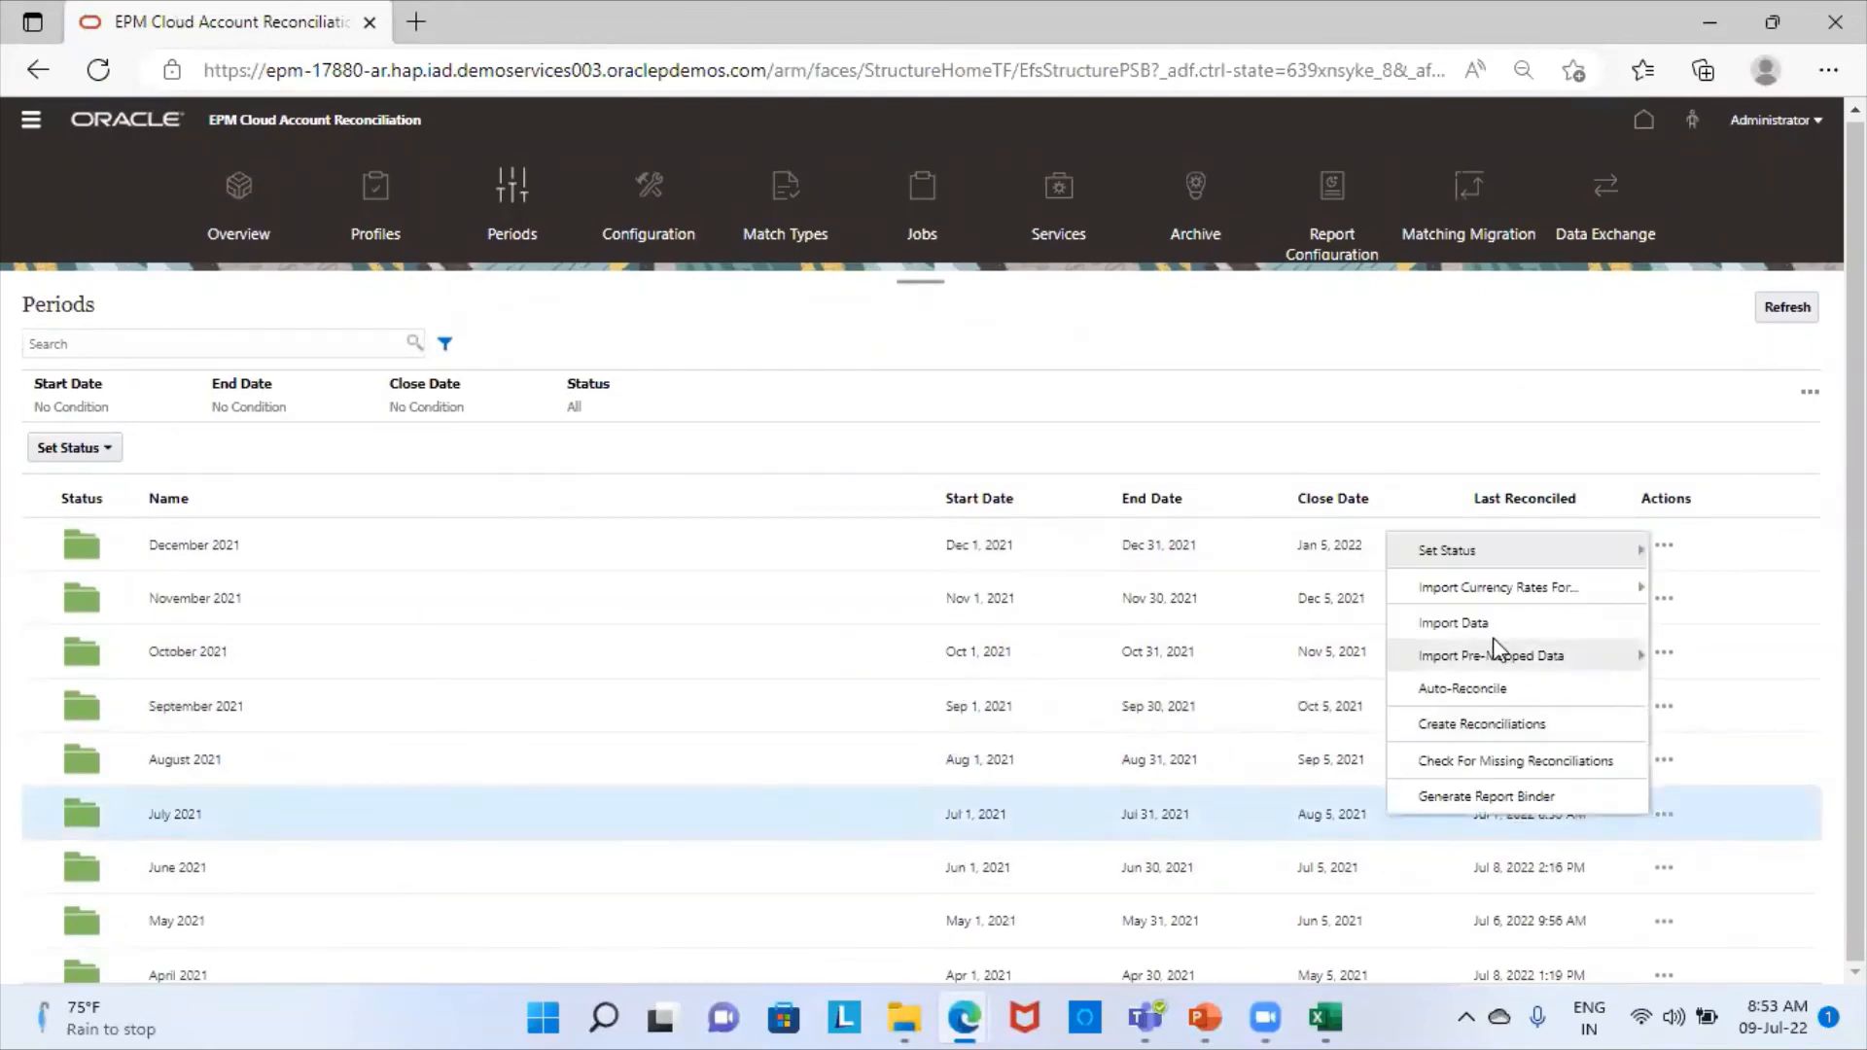
{"action": "left_click", "coordinate": [1448, 622]}
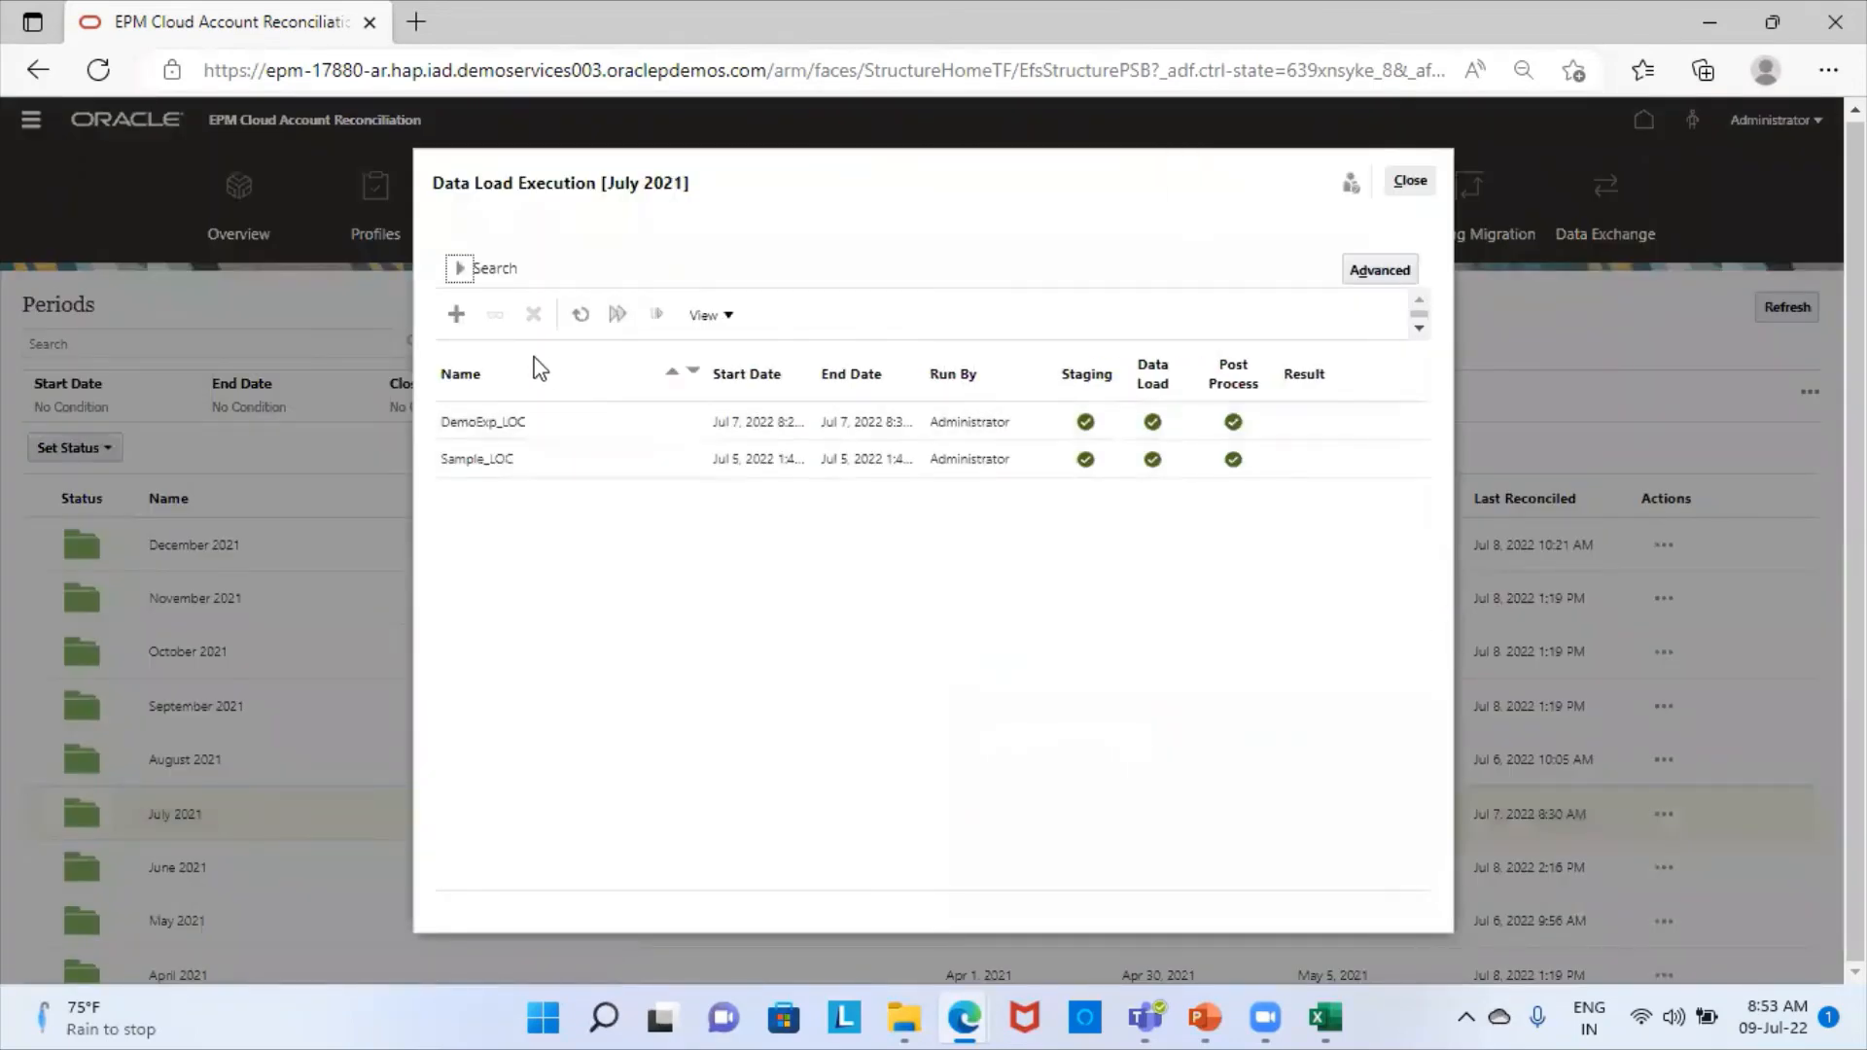
{"action": "left_click", "coordinate": [456, 313]}
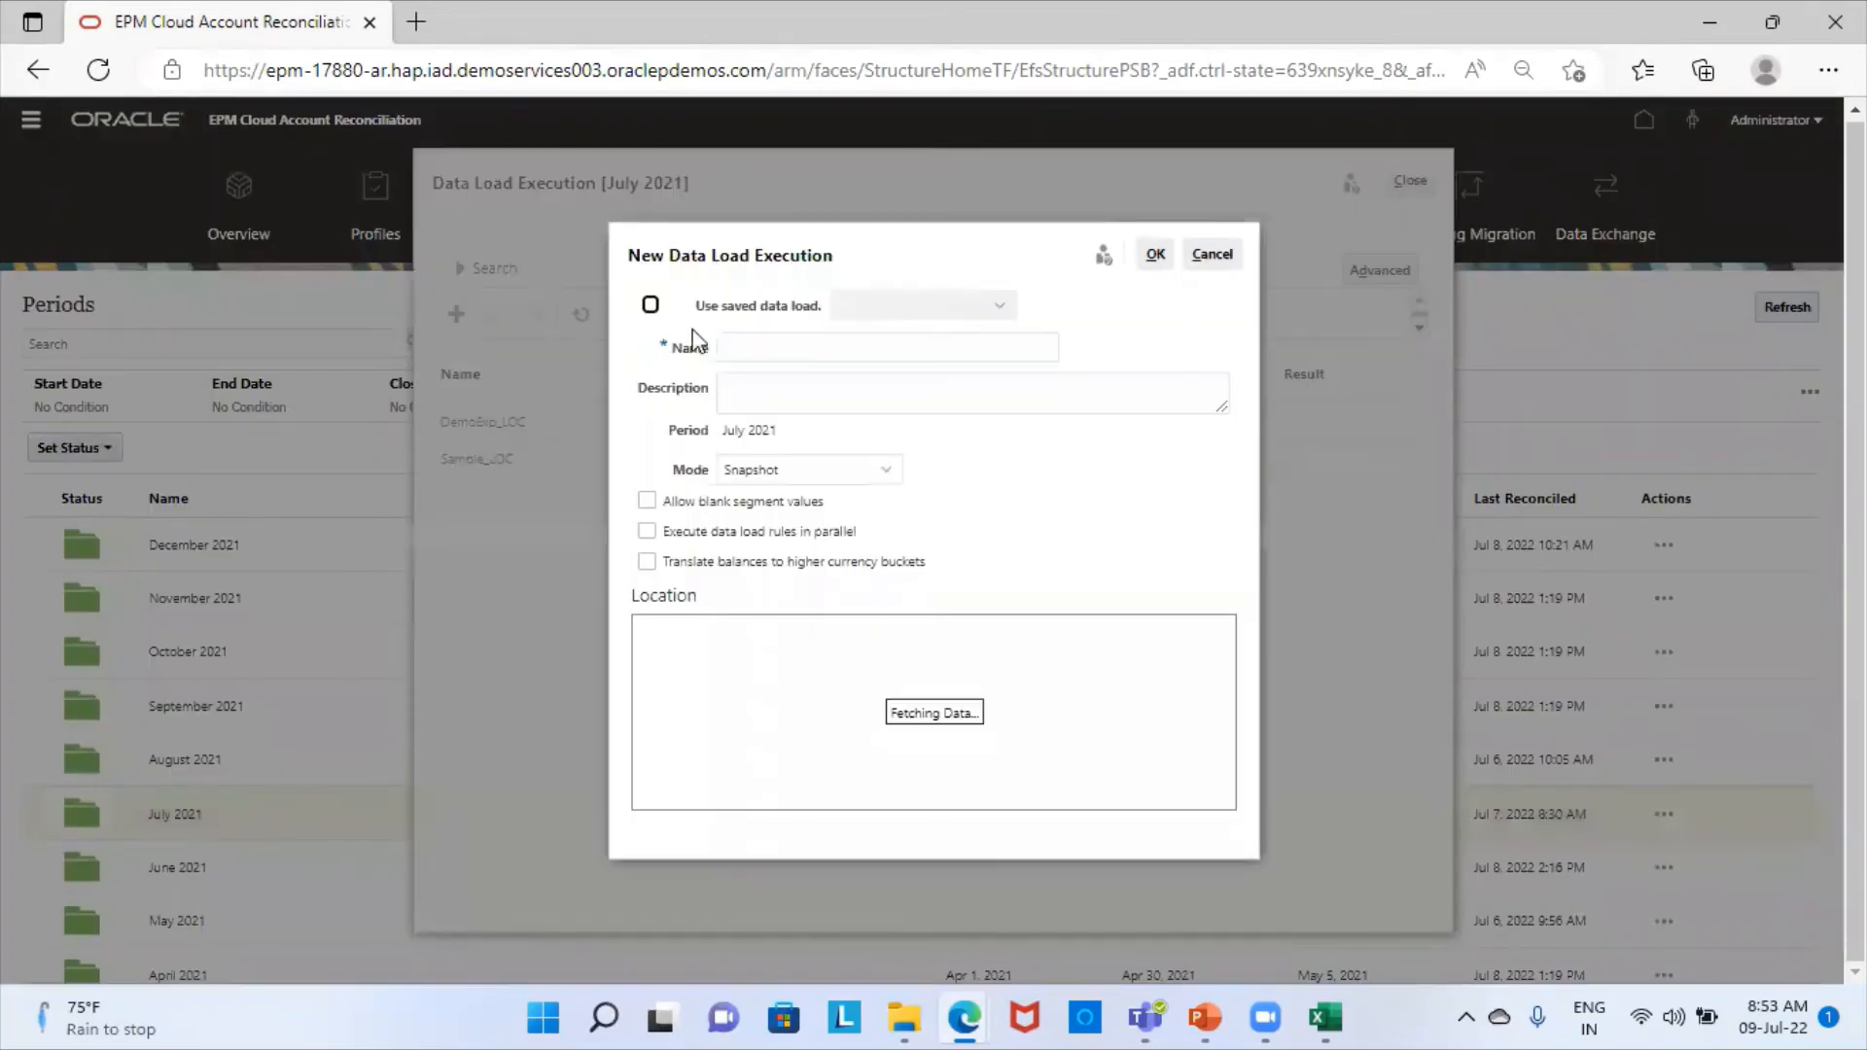
{"action": "left_click", "coordinate": [754, 347]}
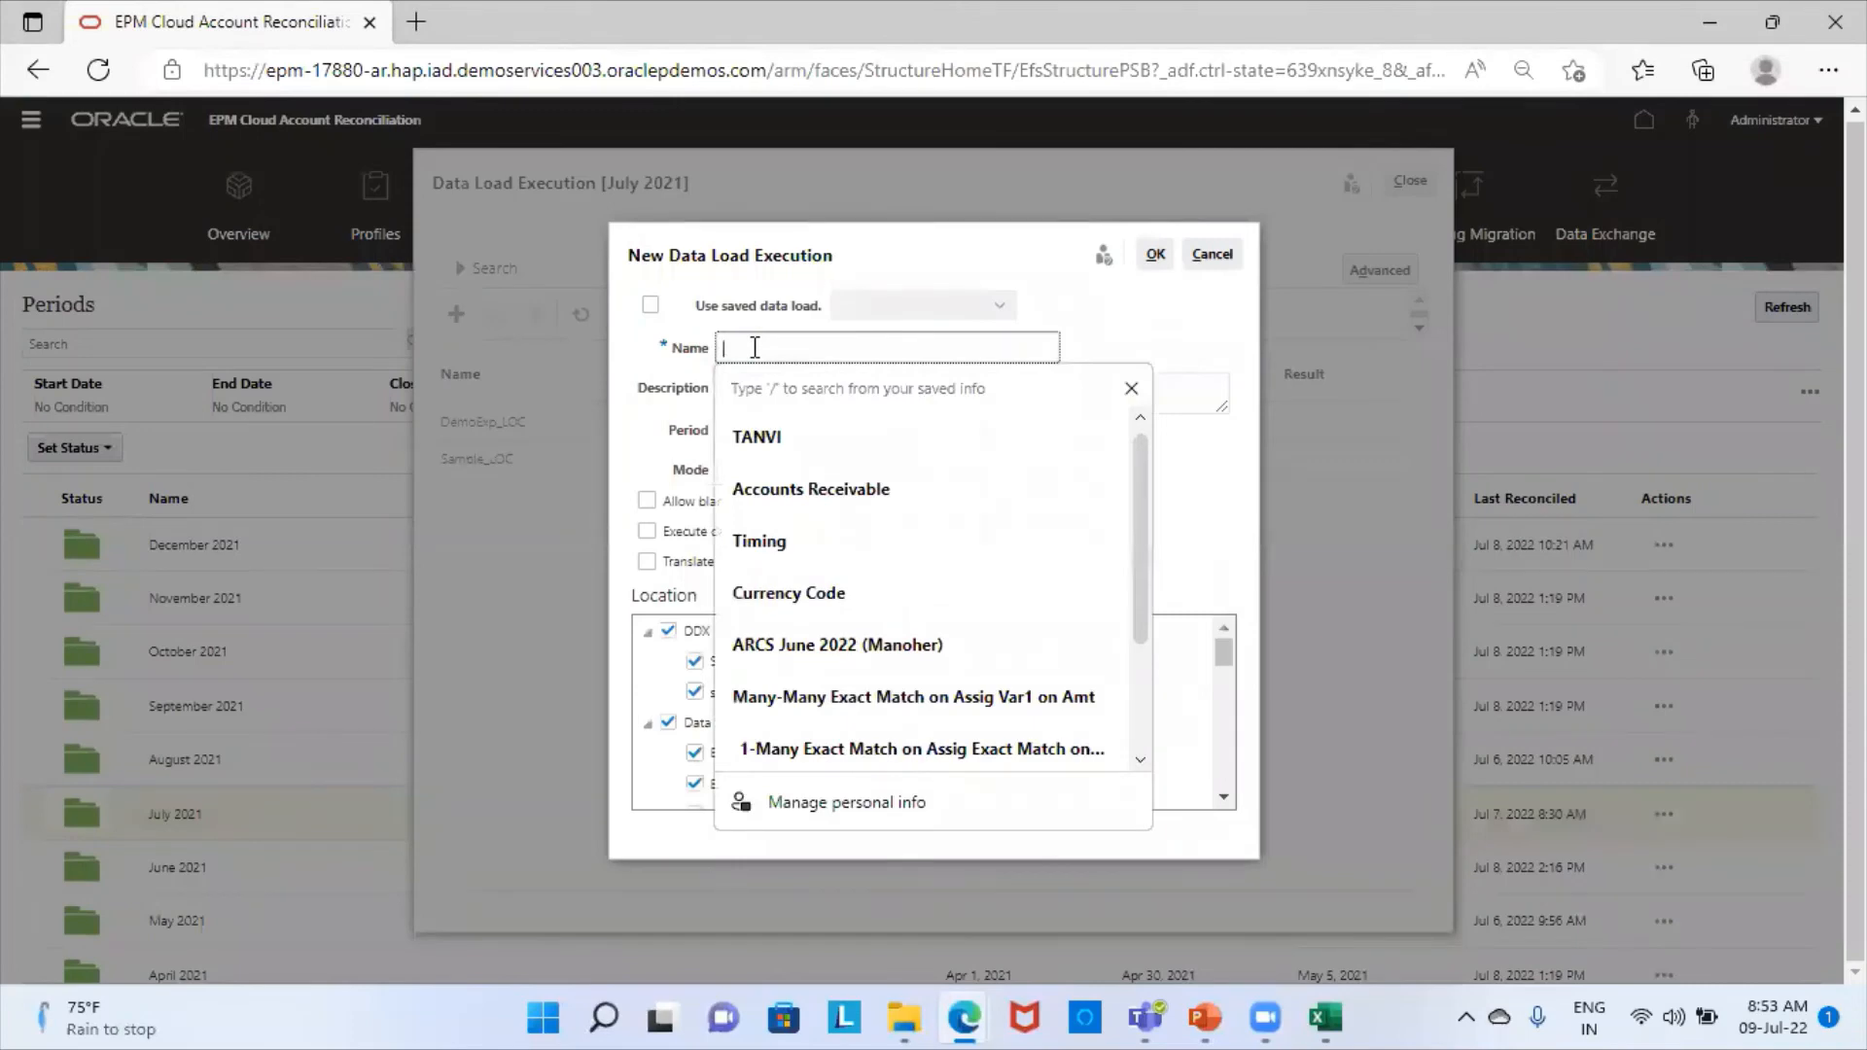
{"action": "type", "text": "DemoExp7_LOC"}
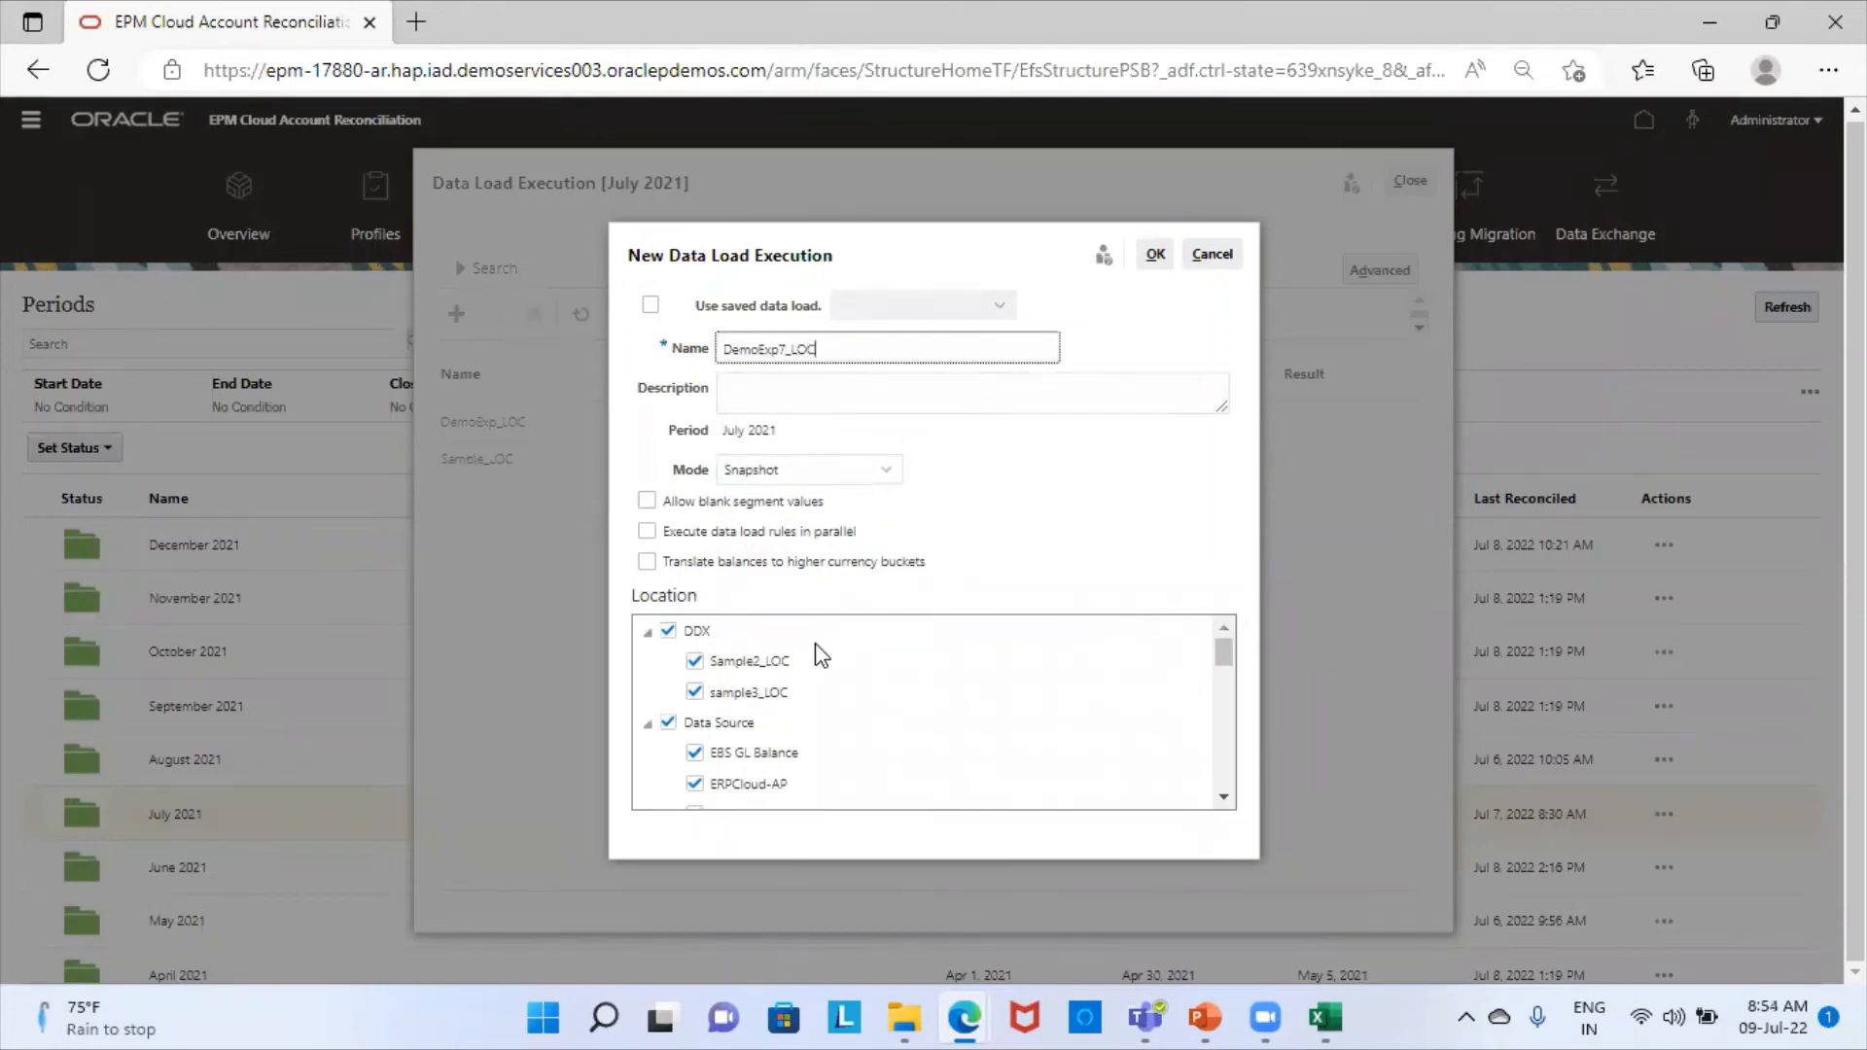
- Exclude the DDX, Data Source, EBS Source and EPM location groups from the new data load execution
{"action": "left_click", "coordinate": [670, 632]}
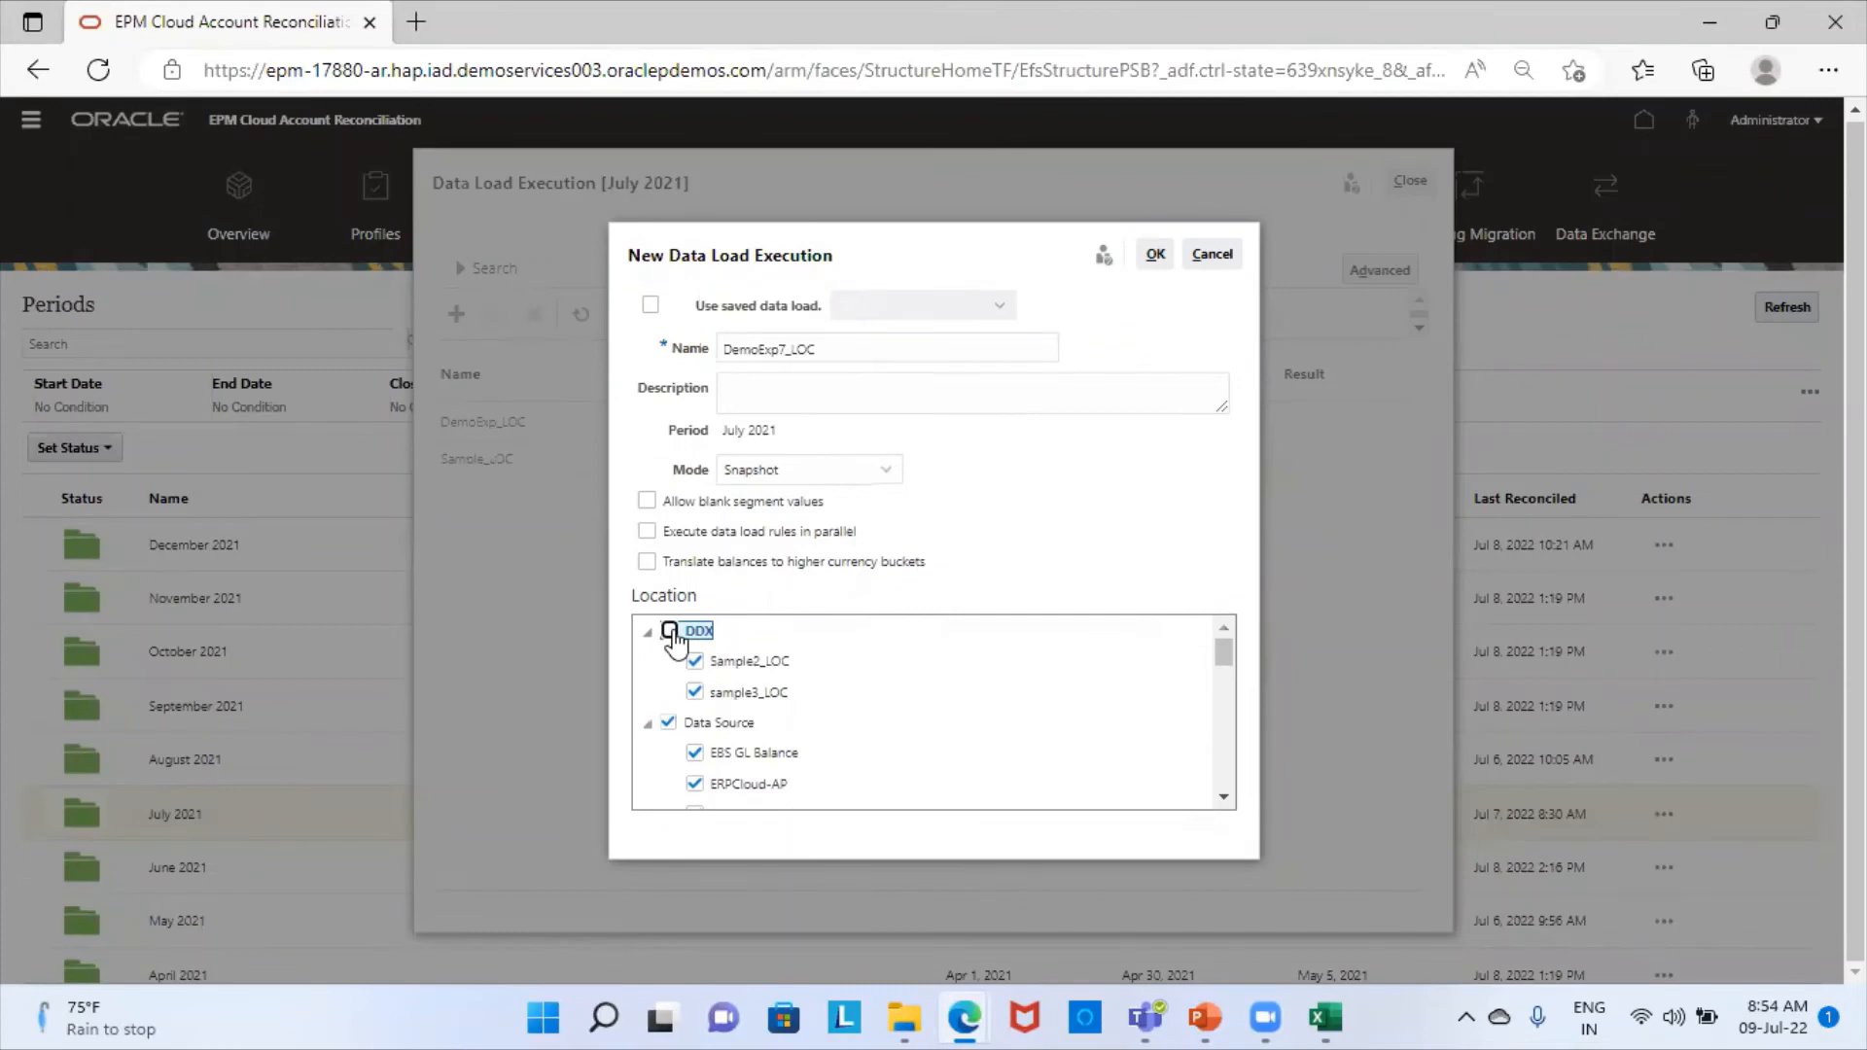
{"action": "left_click", "coordinate": [668, 722]}
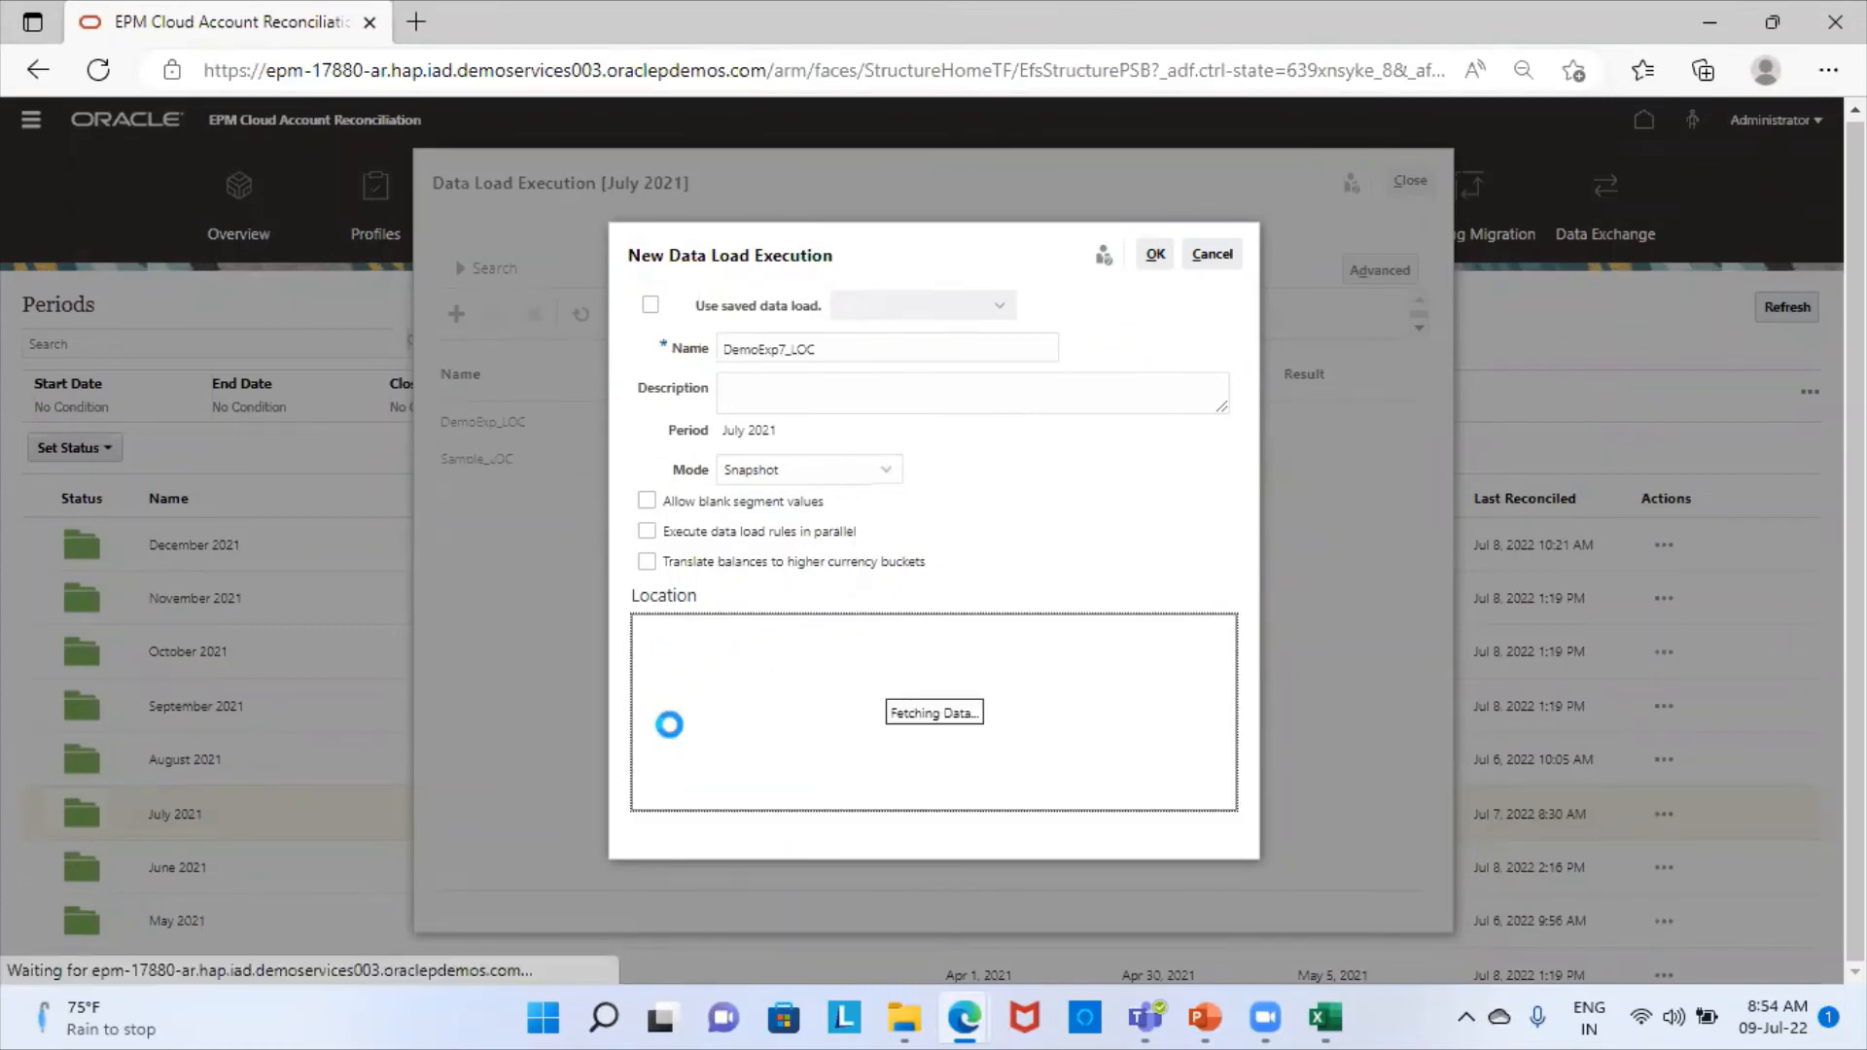
{"action": "scroll", "coordinate": [762, 739], "scroll_direction": "down", "scroll_amount": 1}
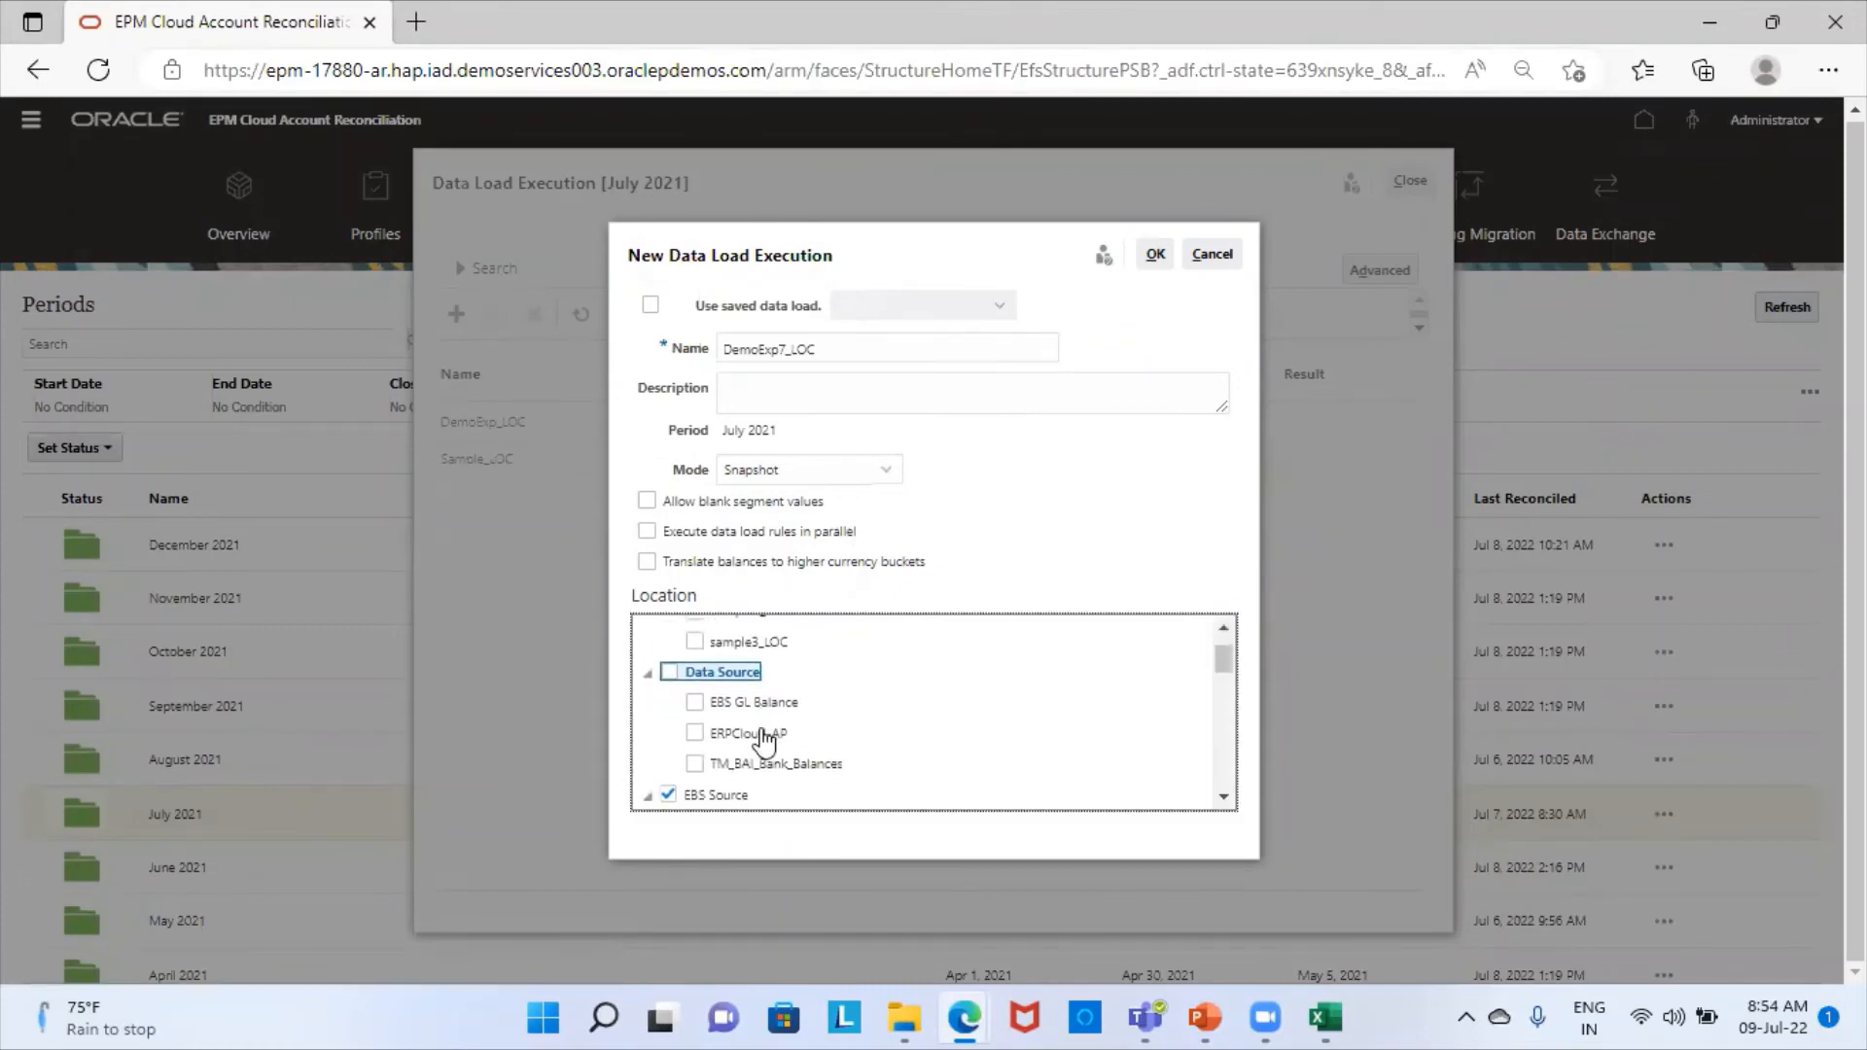
{"action": "scroll", "coordinate": [765, 740], "scroll_direction": "down", "scroll_amount": 1}
{"action": "left_click", "coordinate": [669, 757]}
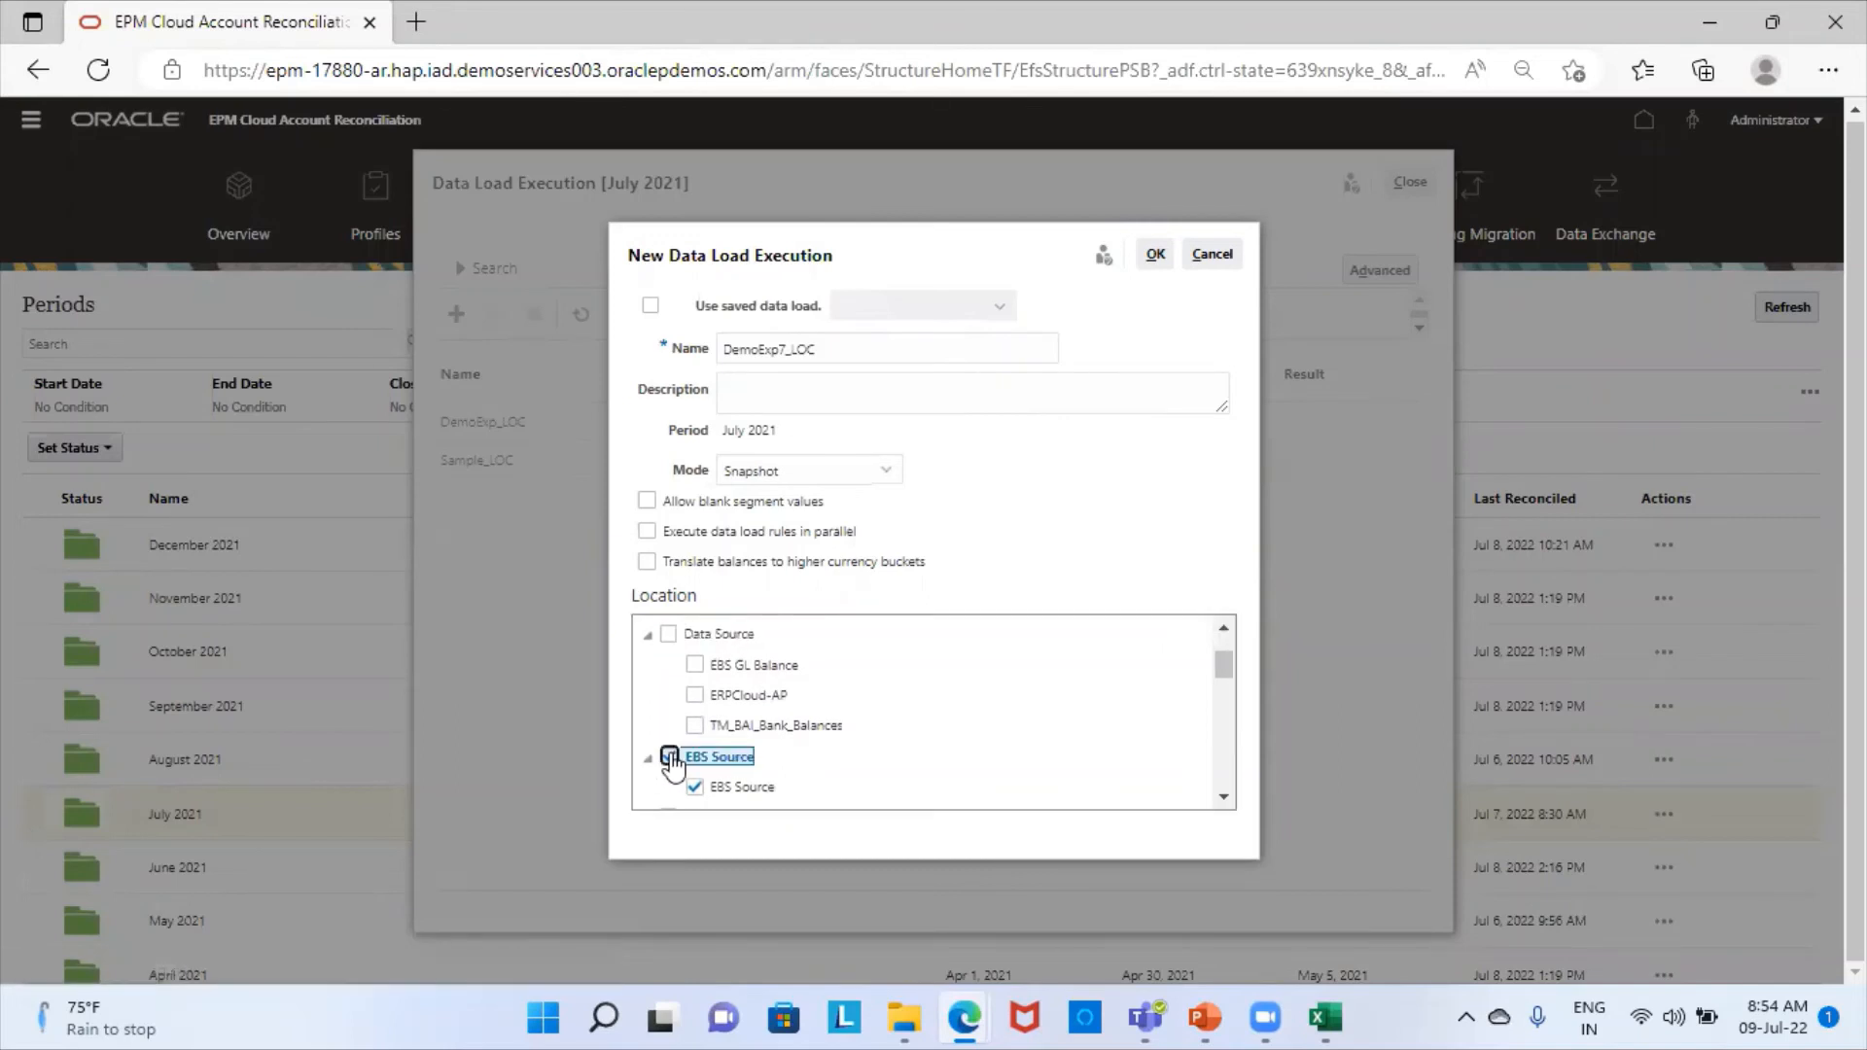
{"action": "scroll", "coordinate": [802, 727], "scroll_direction": "down", "scroll_amount": 4}
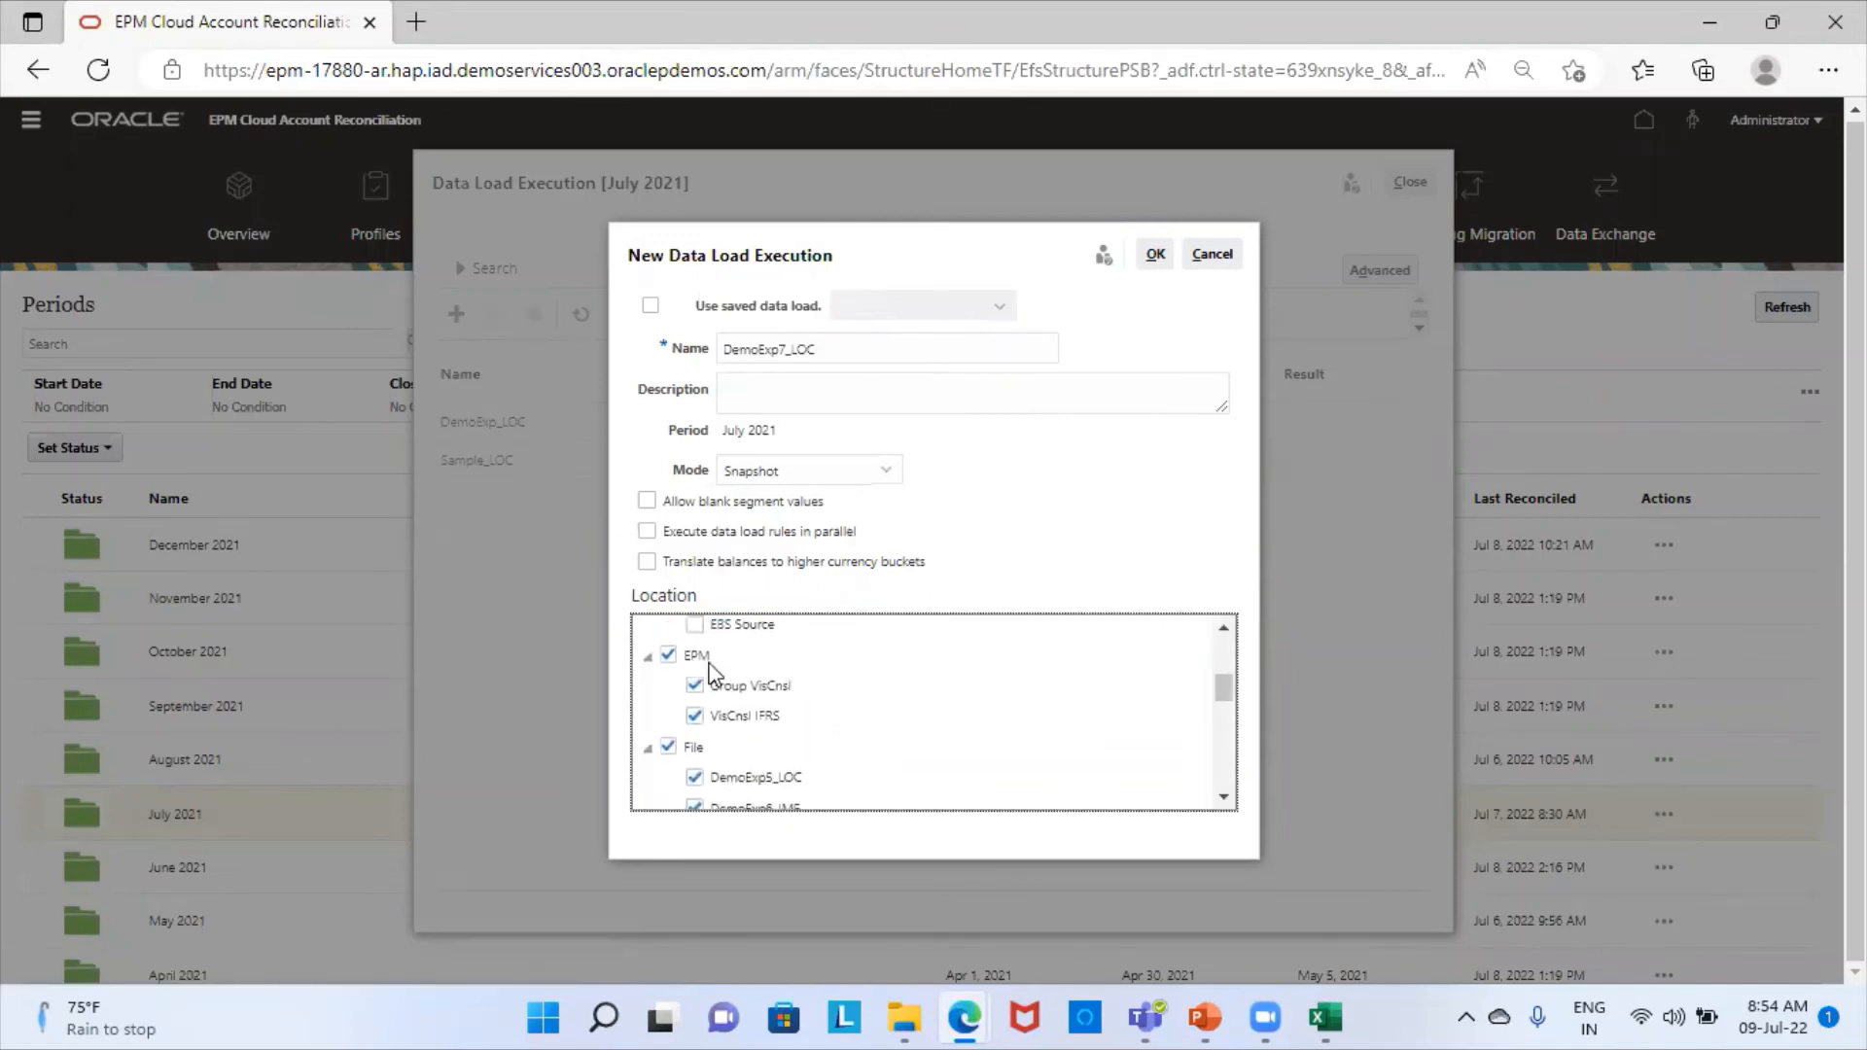
{"action": "left_click", "coordinate": [669, 655]}
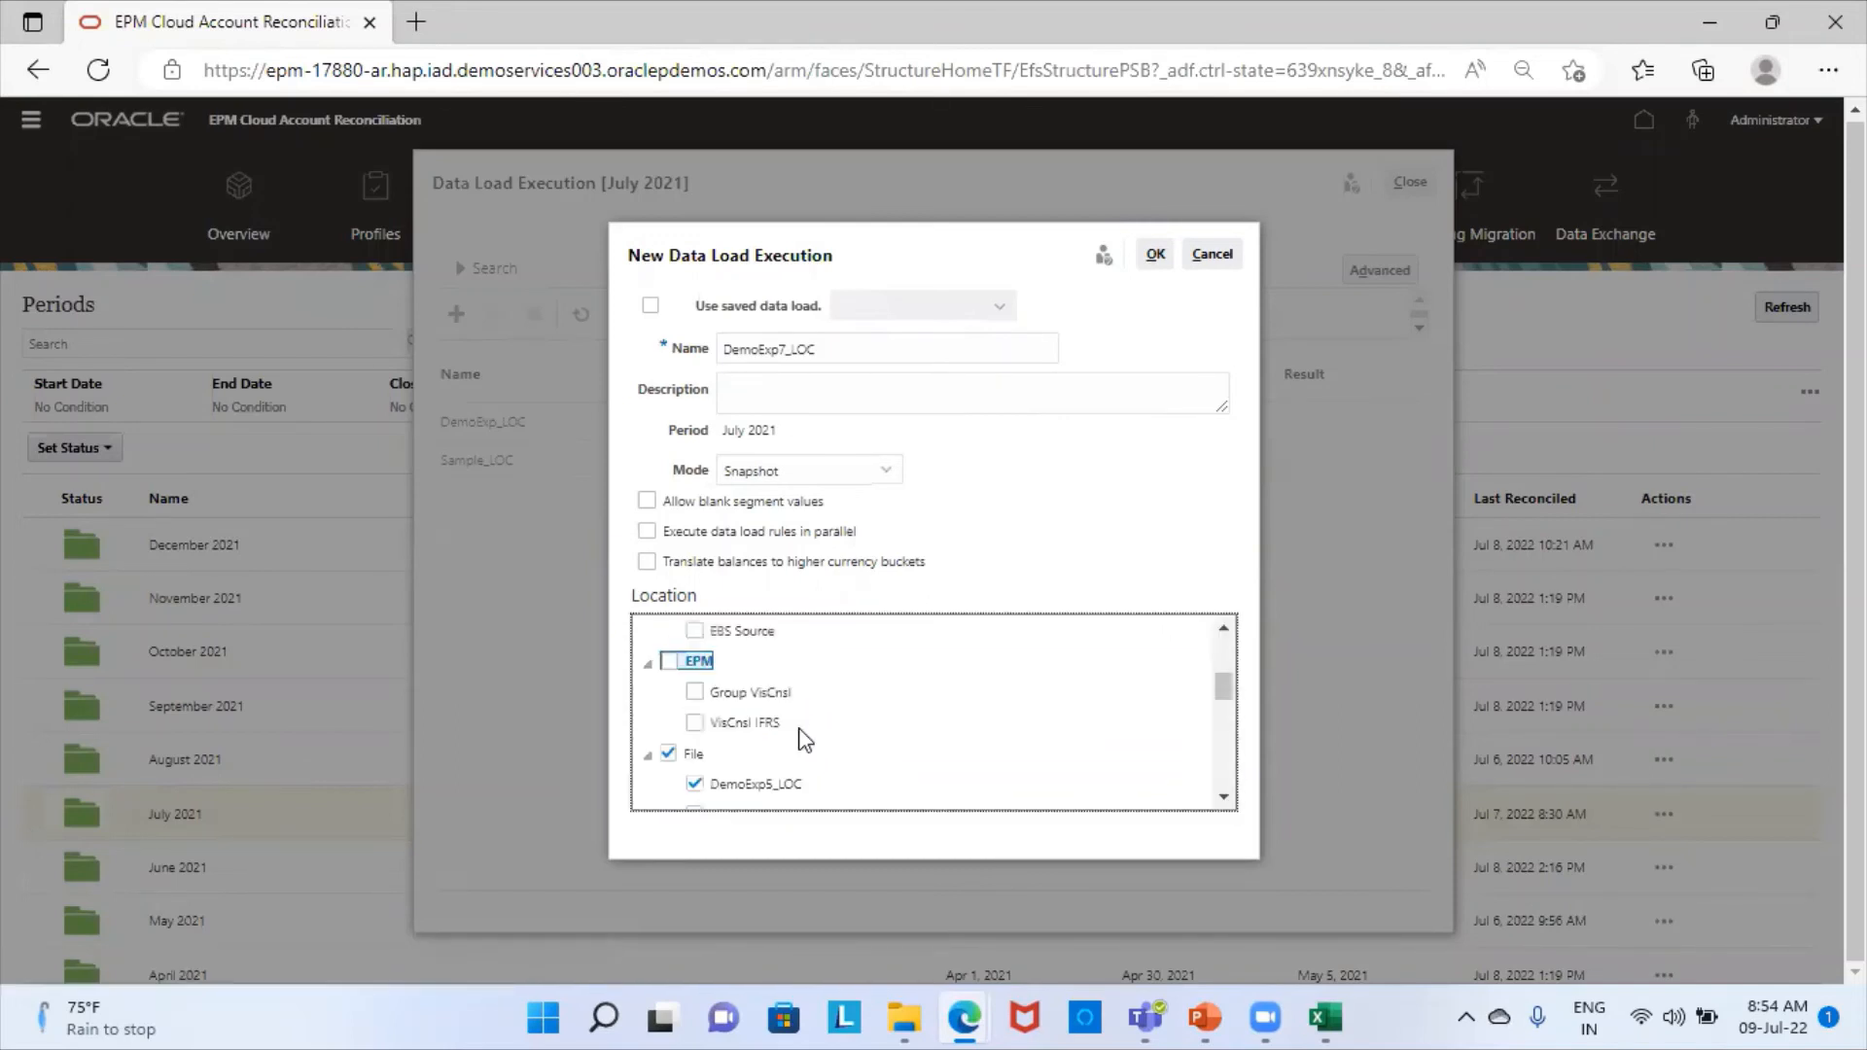
- Restrict the remaining locations to DemoExp7_LOC by clearing the File and Fusion Financials Cloud groups, and submit the data load execution
{"action": "scroll", "coordinate": [805, 738], "scroll_direction": "down", "scroll_amount": 3}
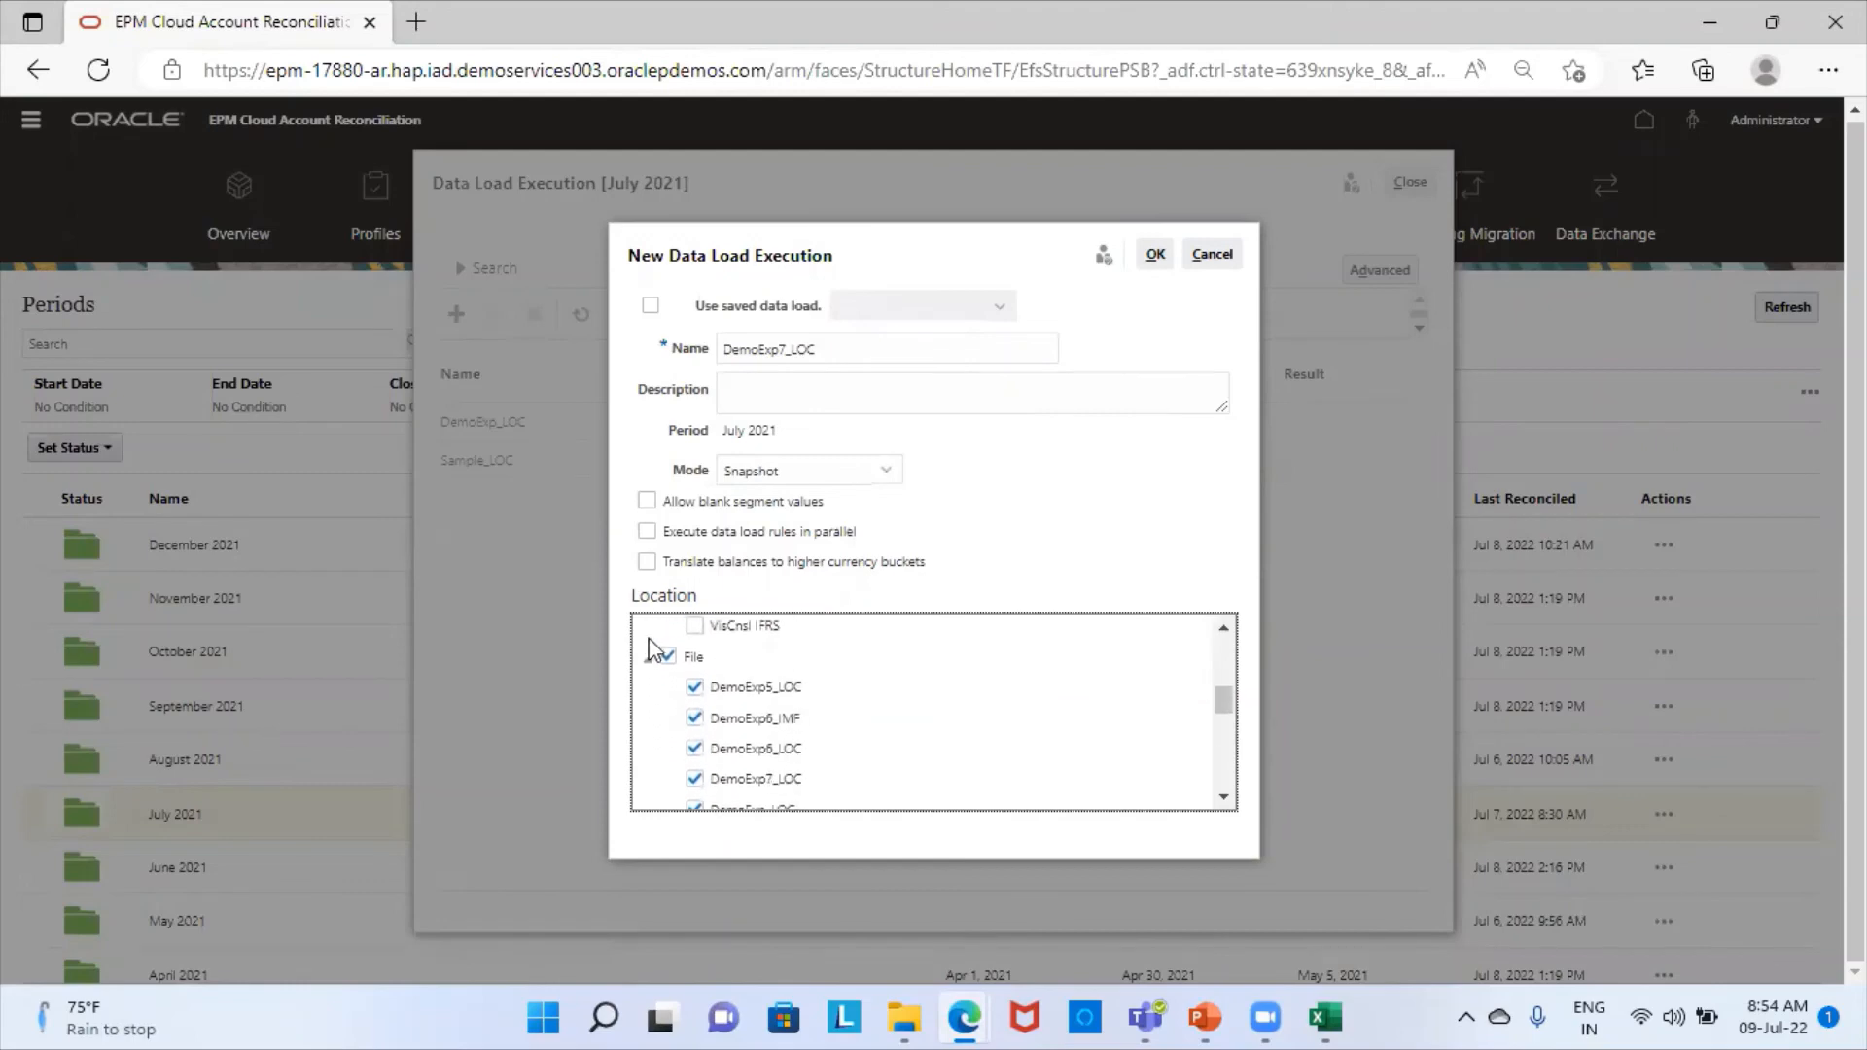
{"action": "left_click", "coordinate": [669, 656]}
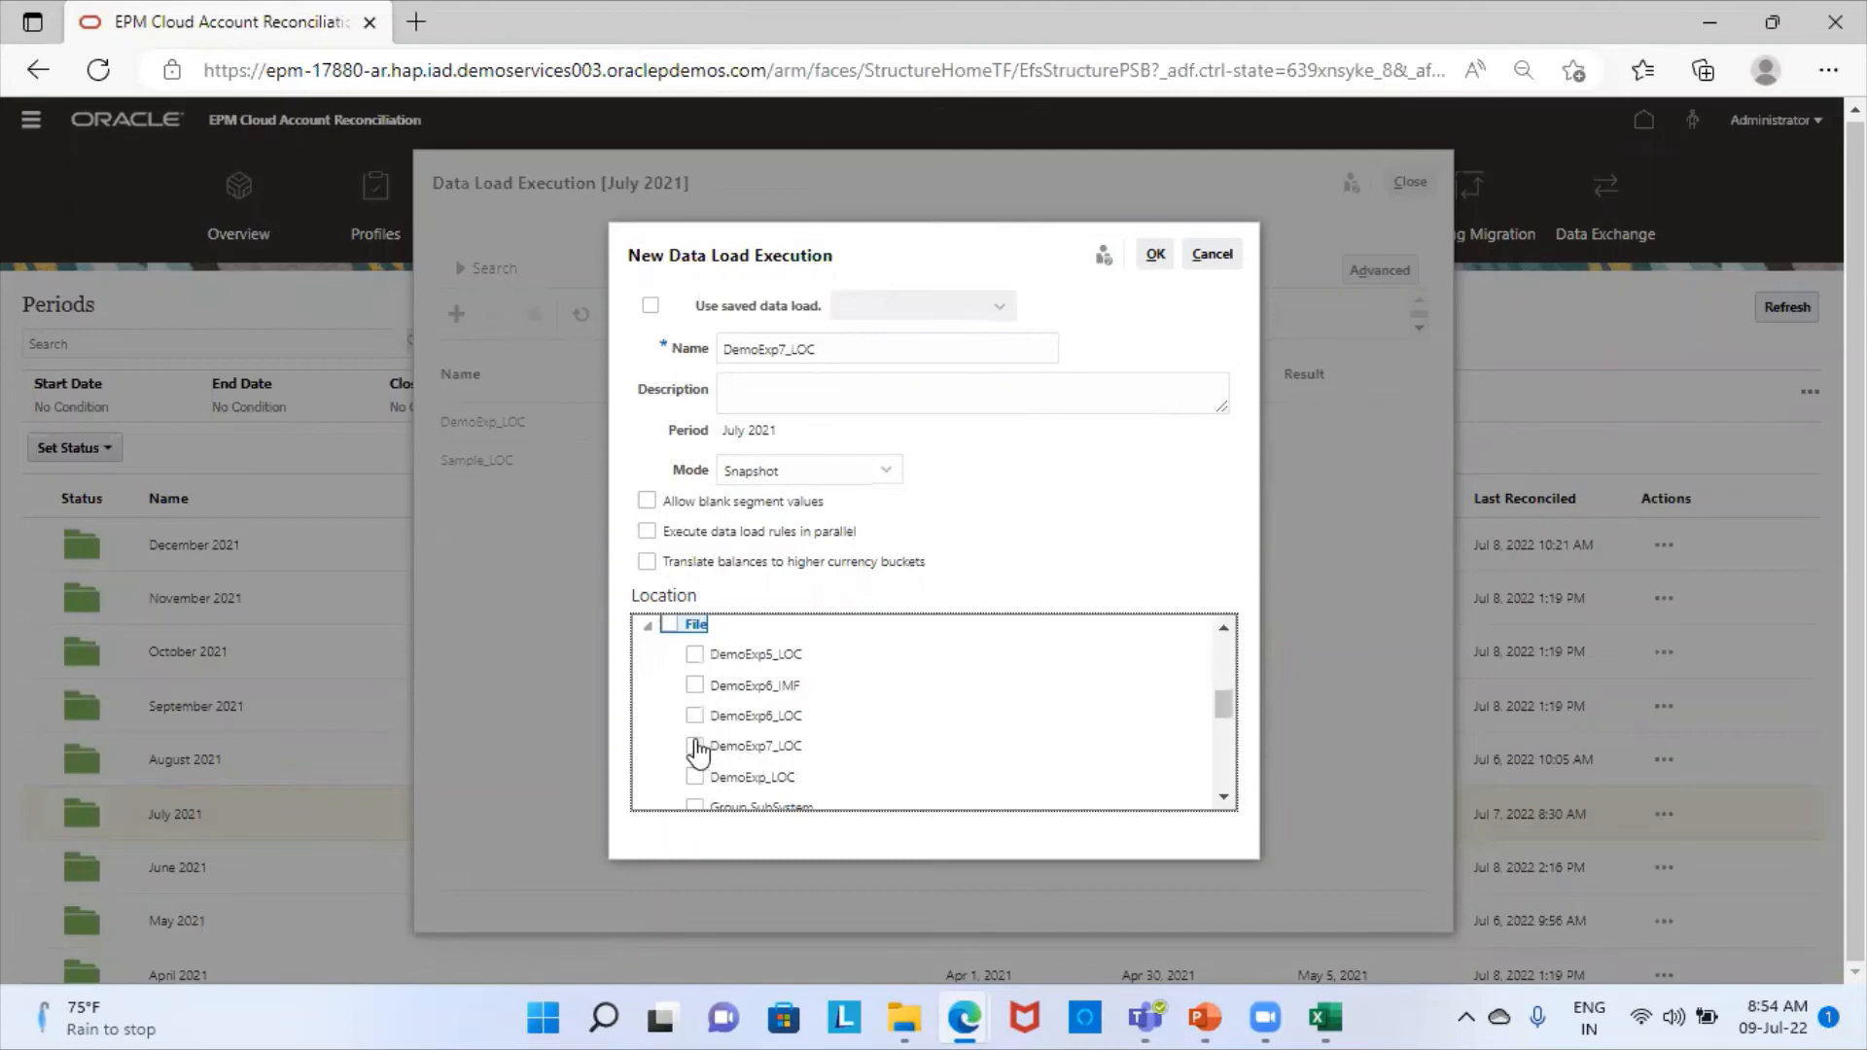
{"action": "left_click", "coordinate": [695, 747]}
{"action": "scroll", "coordinate": [784, 758], "scroll_direction": "down", "scroll_amount": 3}
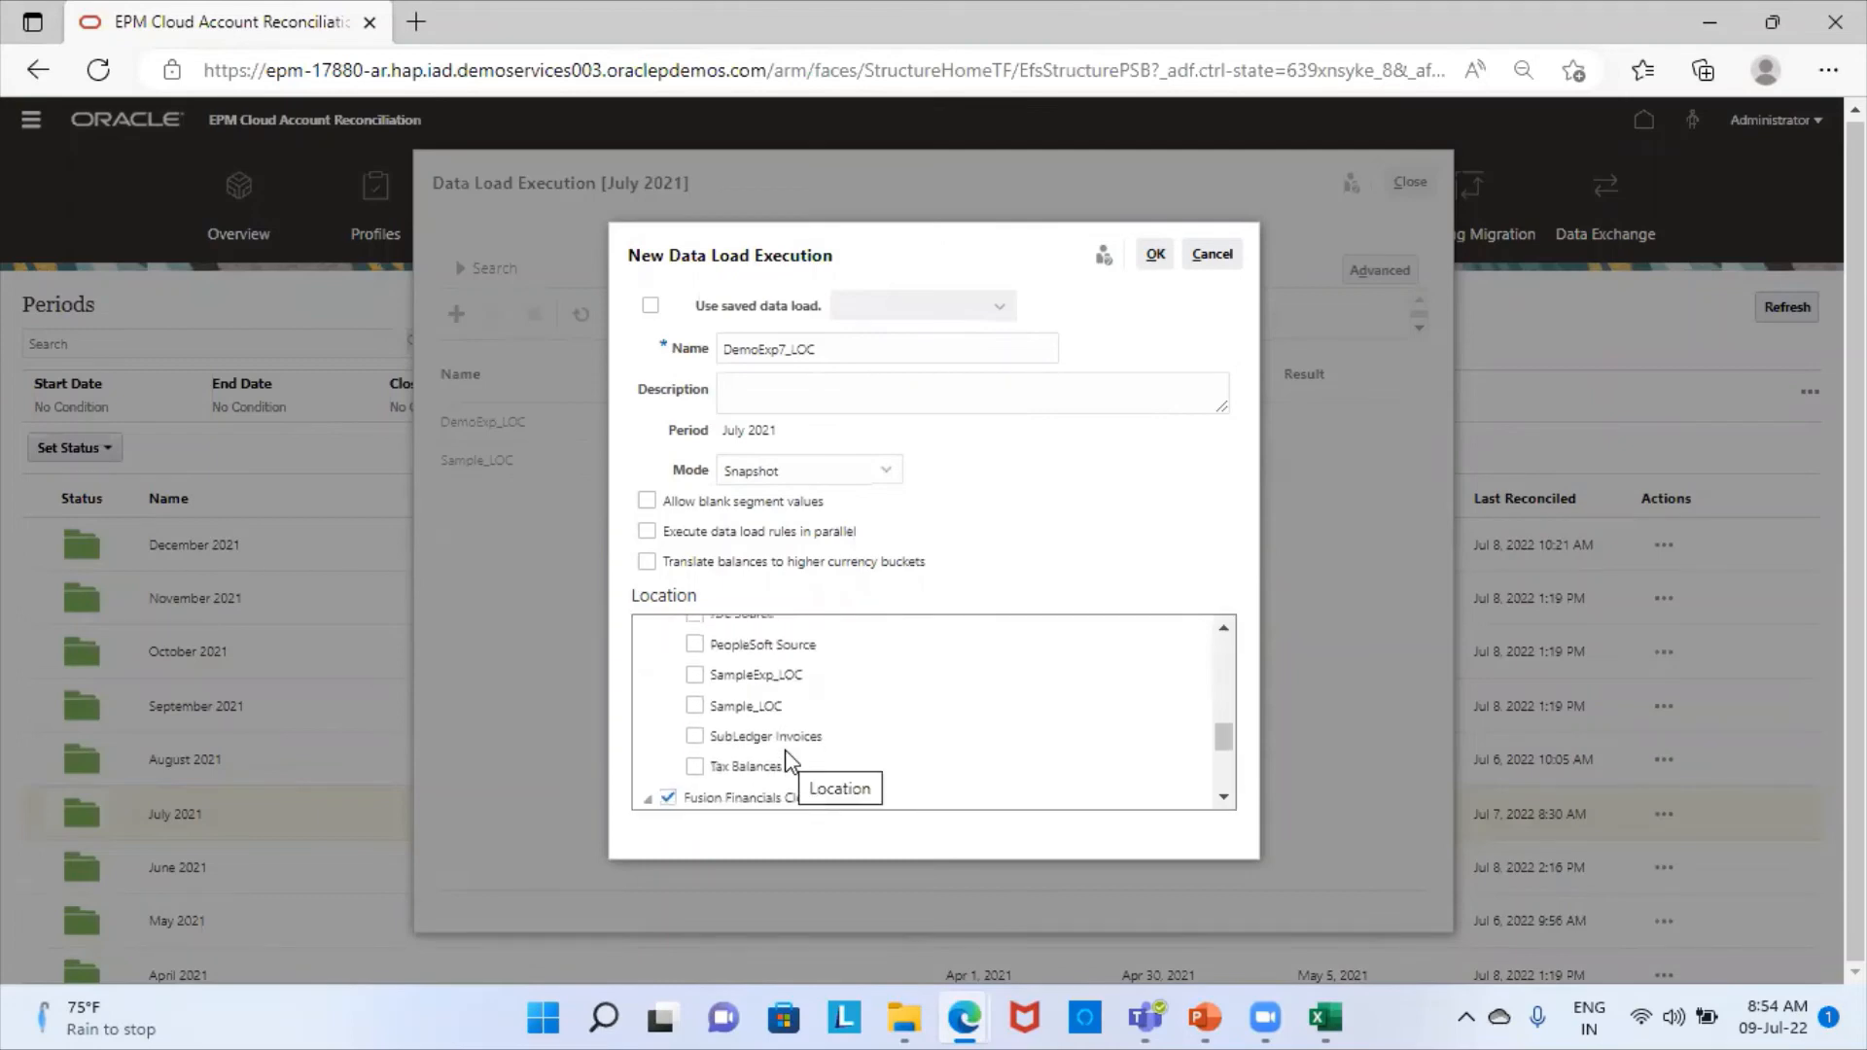
{"action": "left_click", "coordinate": [669, 660]}
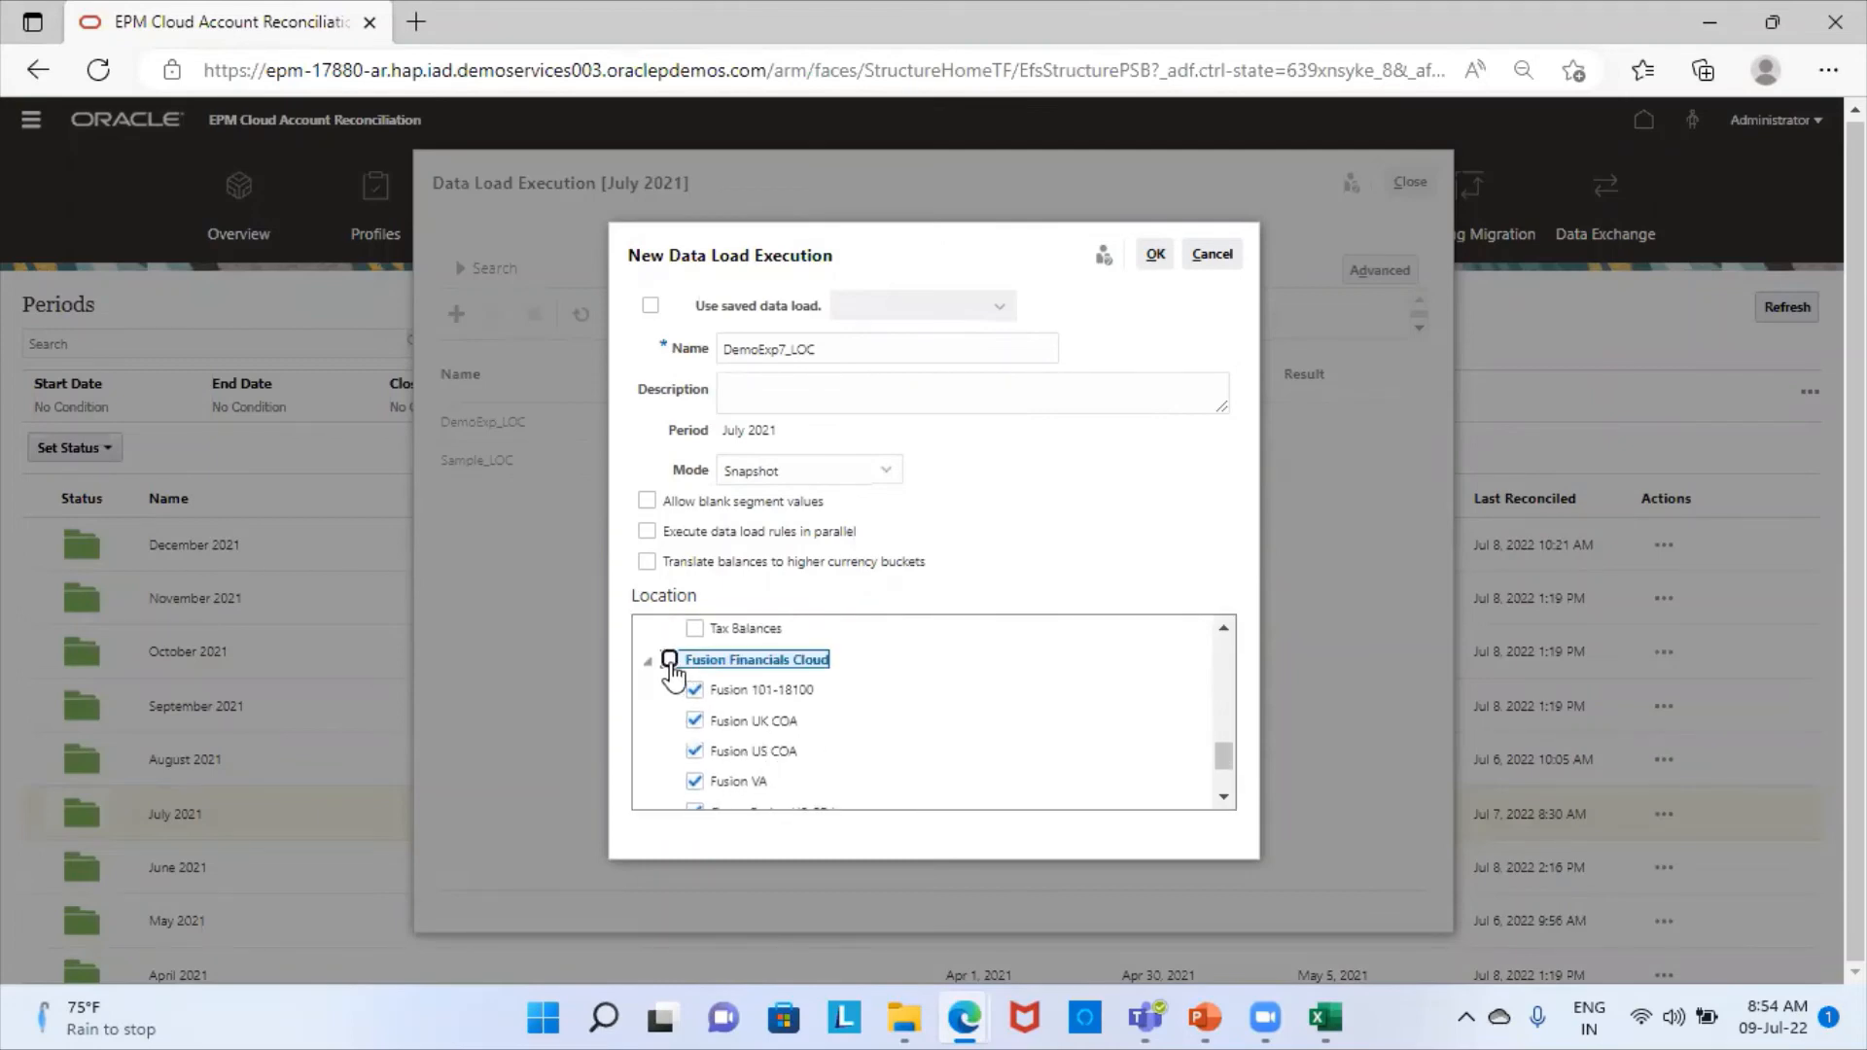
{"action": "scroll", "coordinate": [783, 751], "scroll_direction": "down", "scroll_amount": 2}
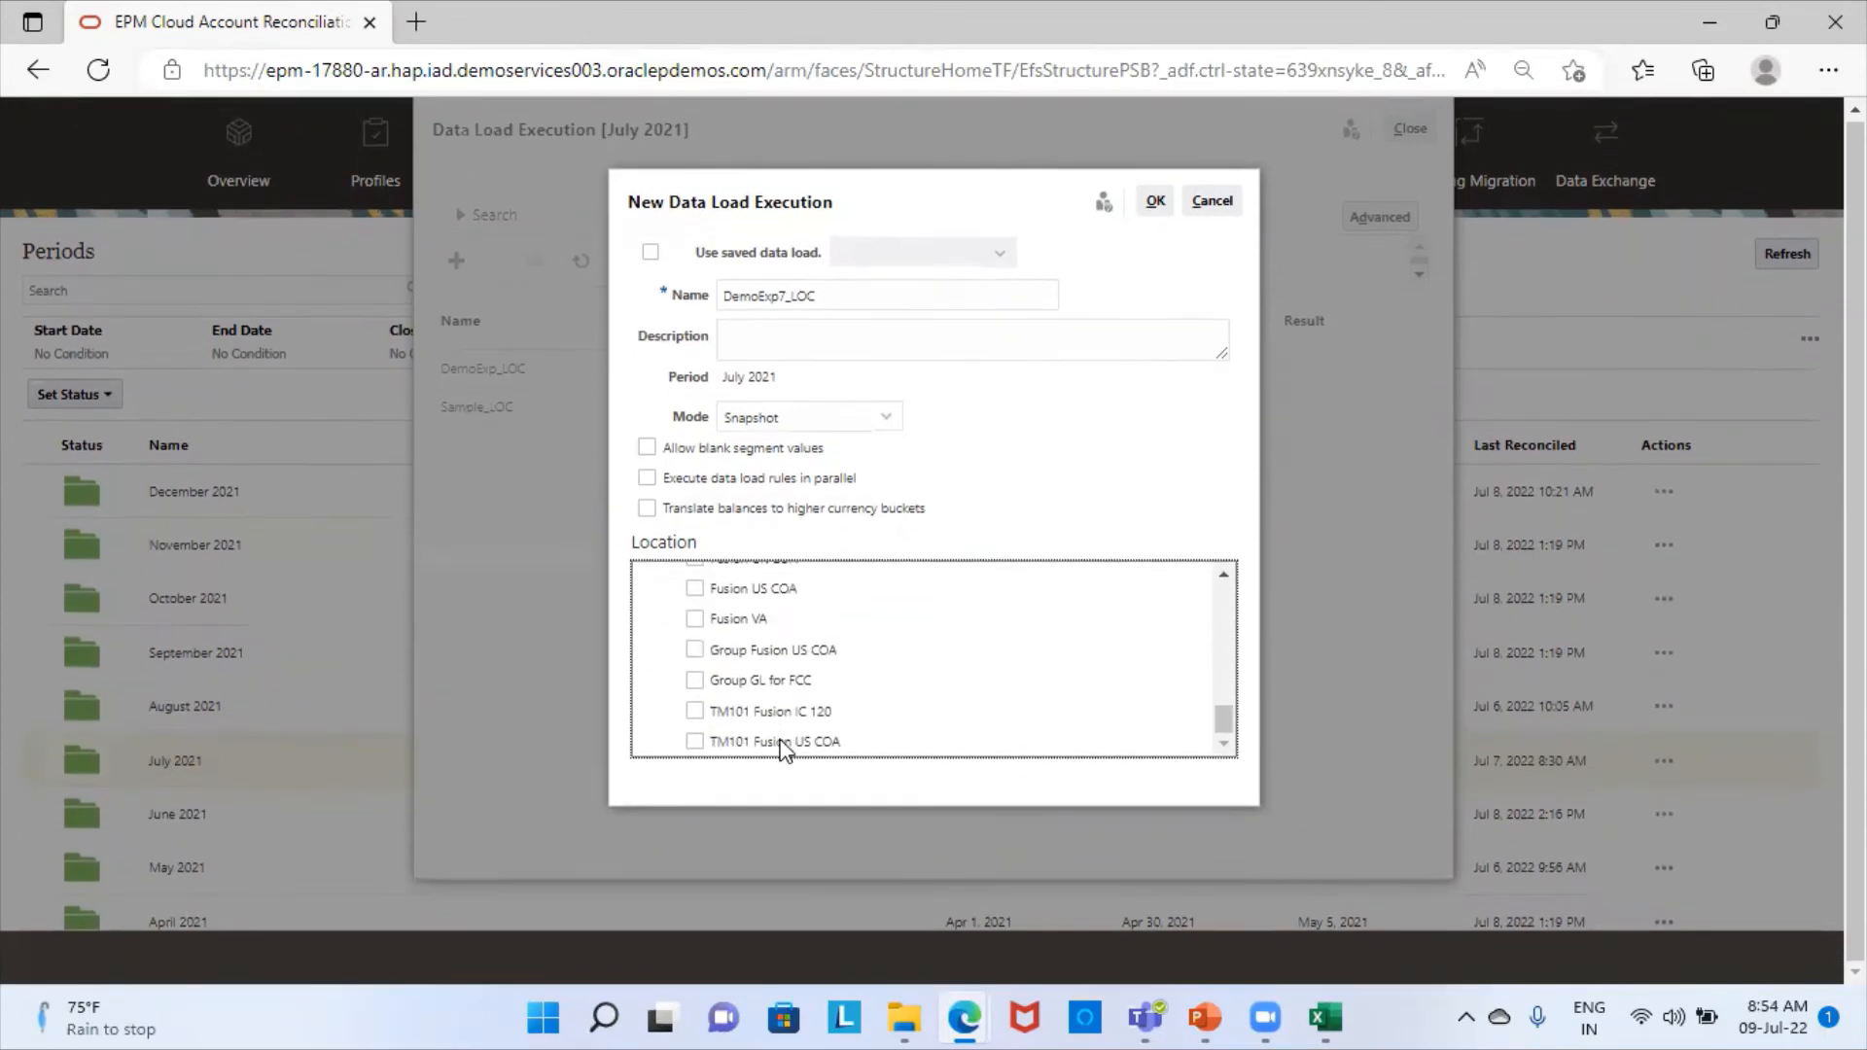
{"action": "scroll", "coordinate": [785, 751], "scroll_direction": "up", "scroll_amount": 10}
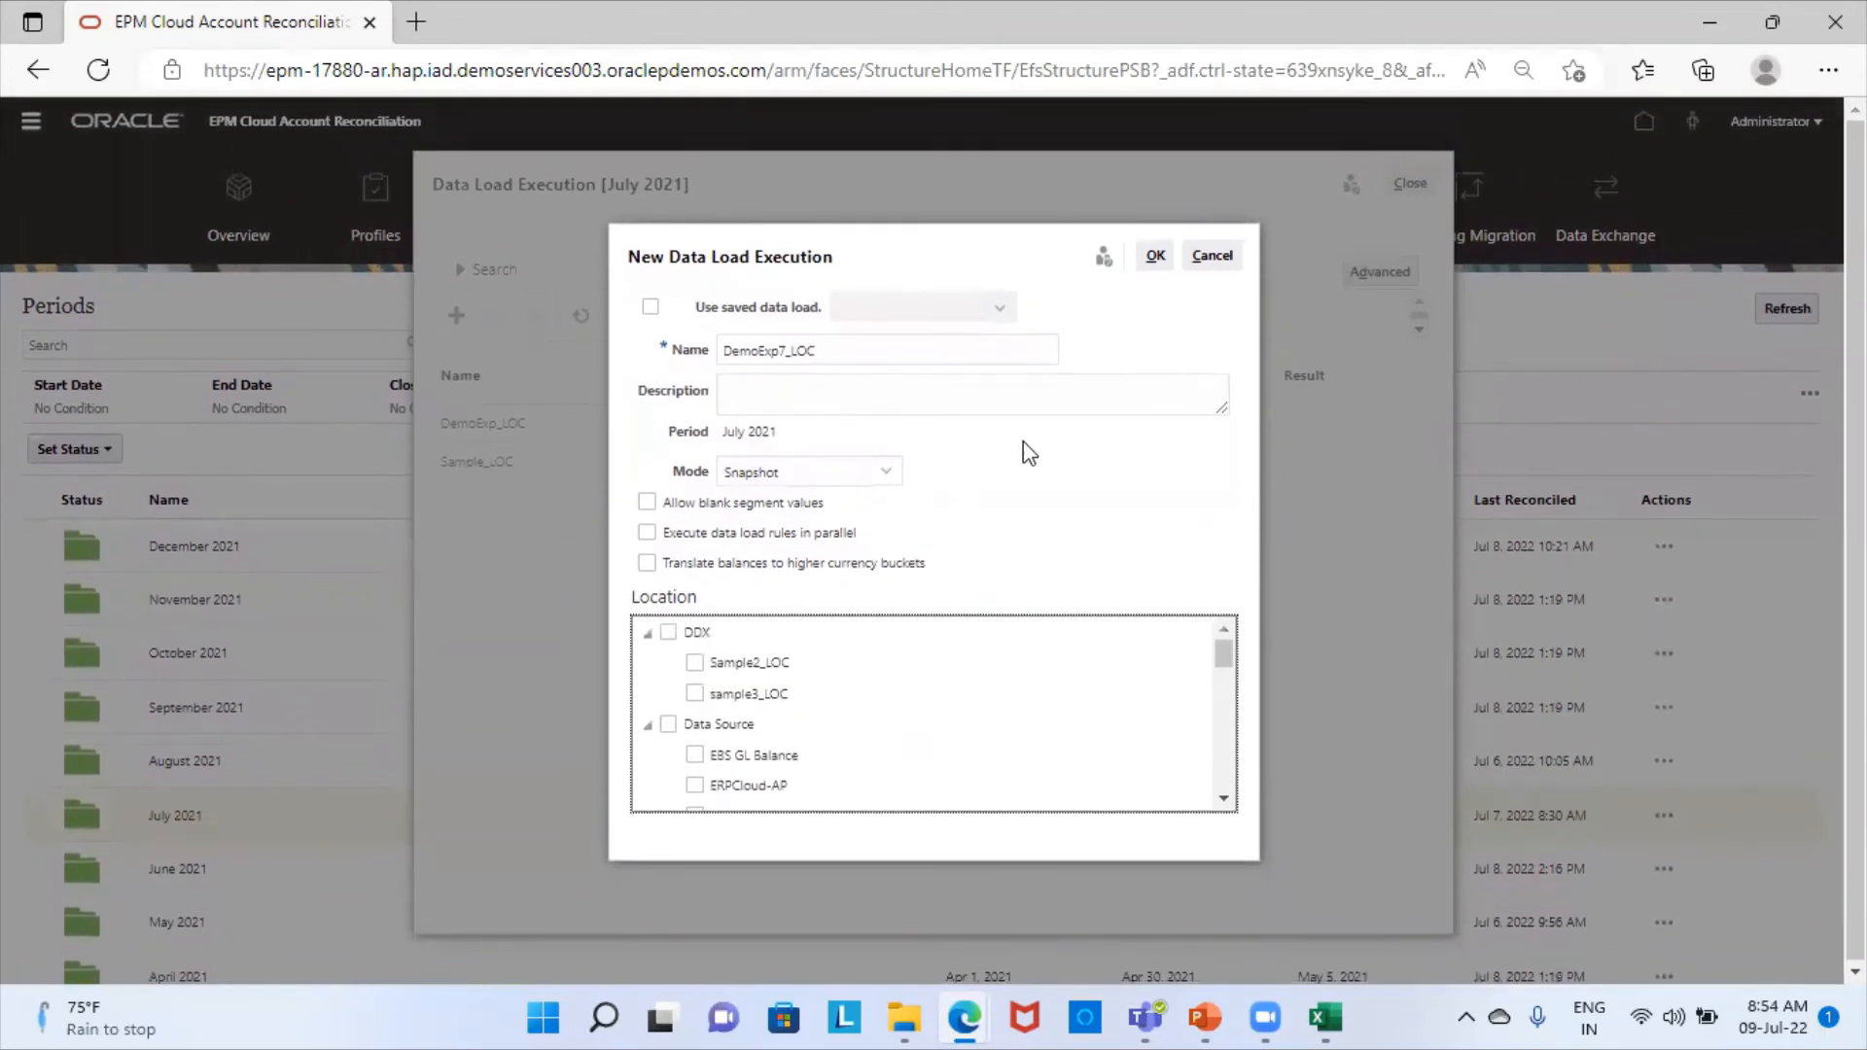
{"action": "left_click", "coordinate": [1155, 258]}
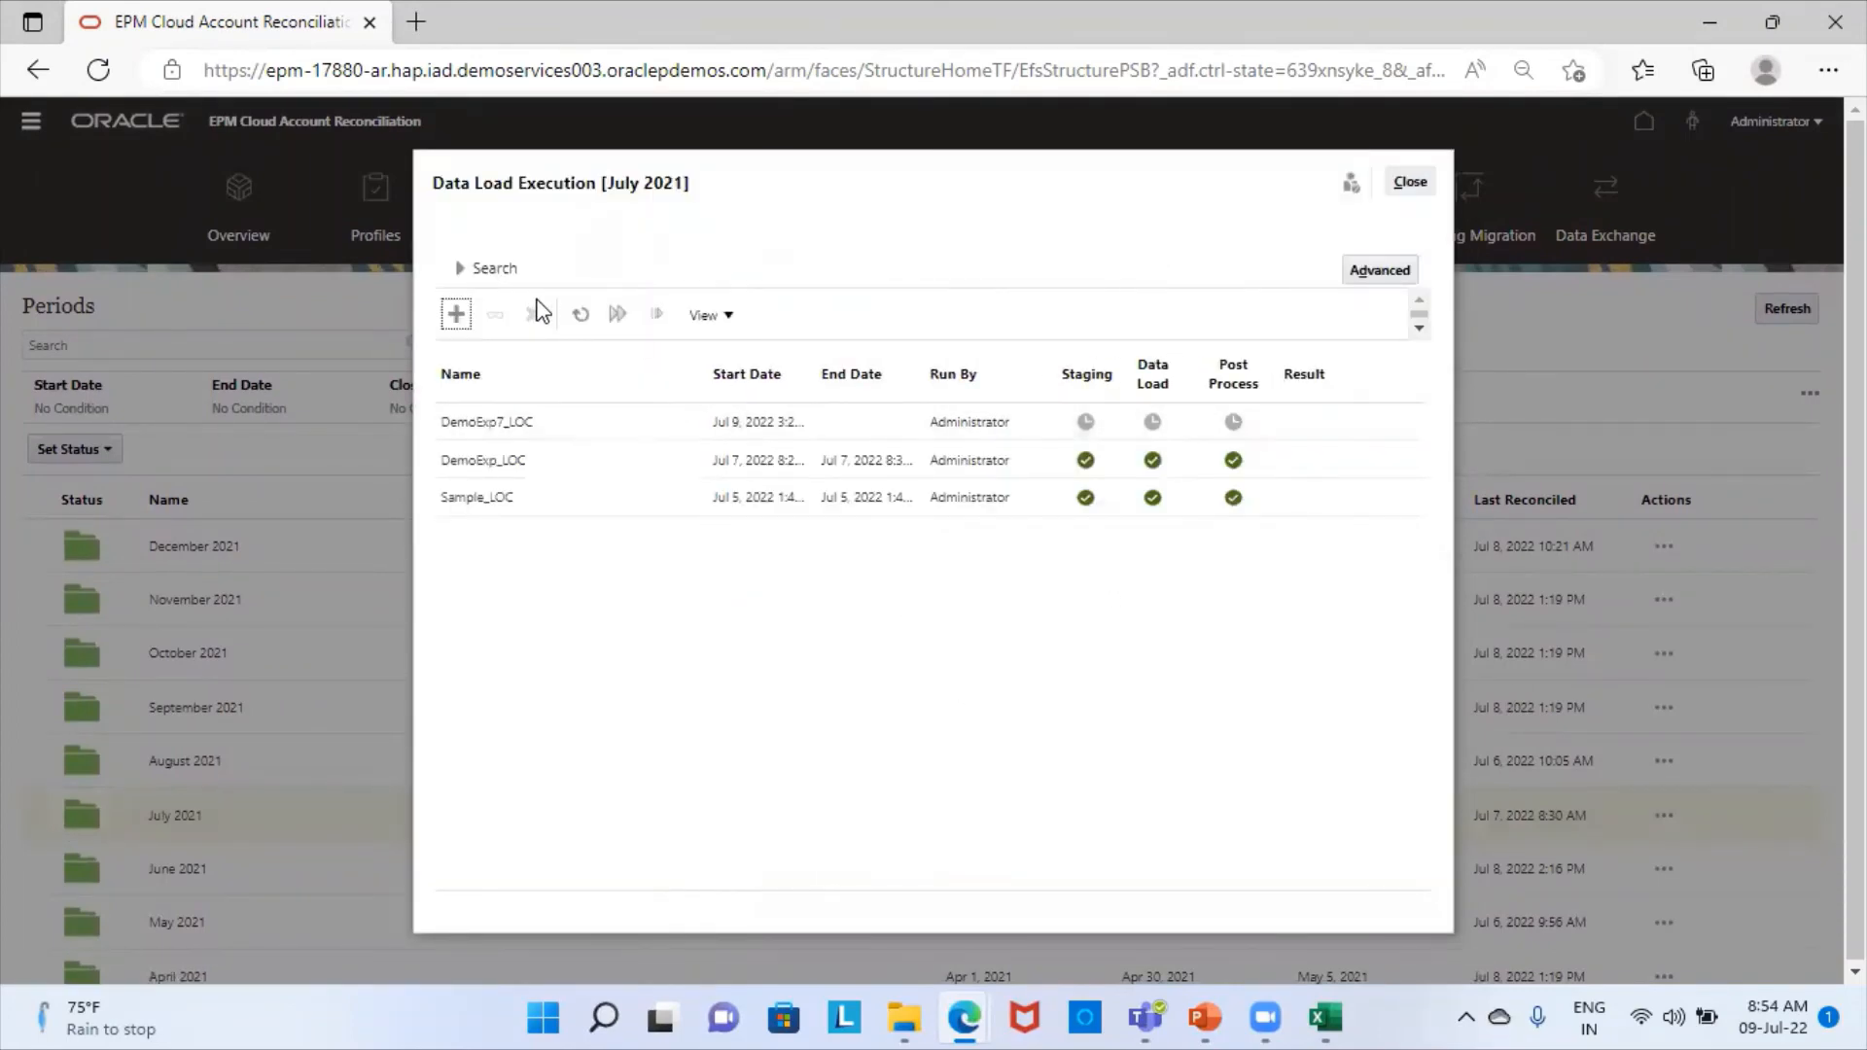
- Refresh the July 2021 data load executions to check the progress of the DemoExp7_LOC run, and close the list
{"action": "left_click", "coordinate": [581, 315]}
{"action": "left_click", "coordinate": [581, 315]}
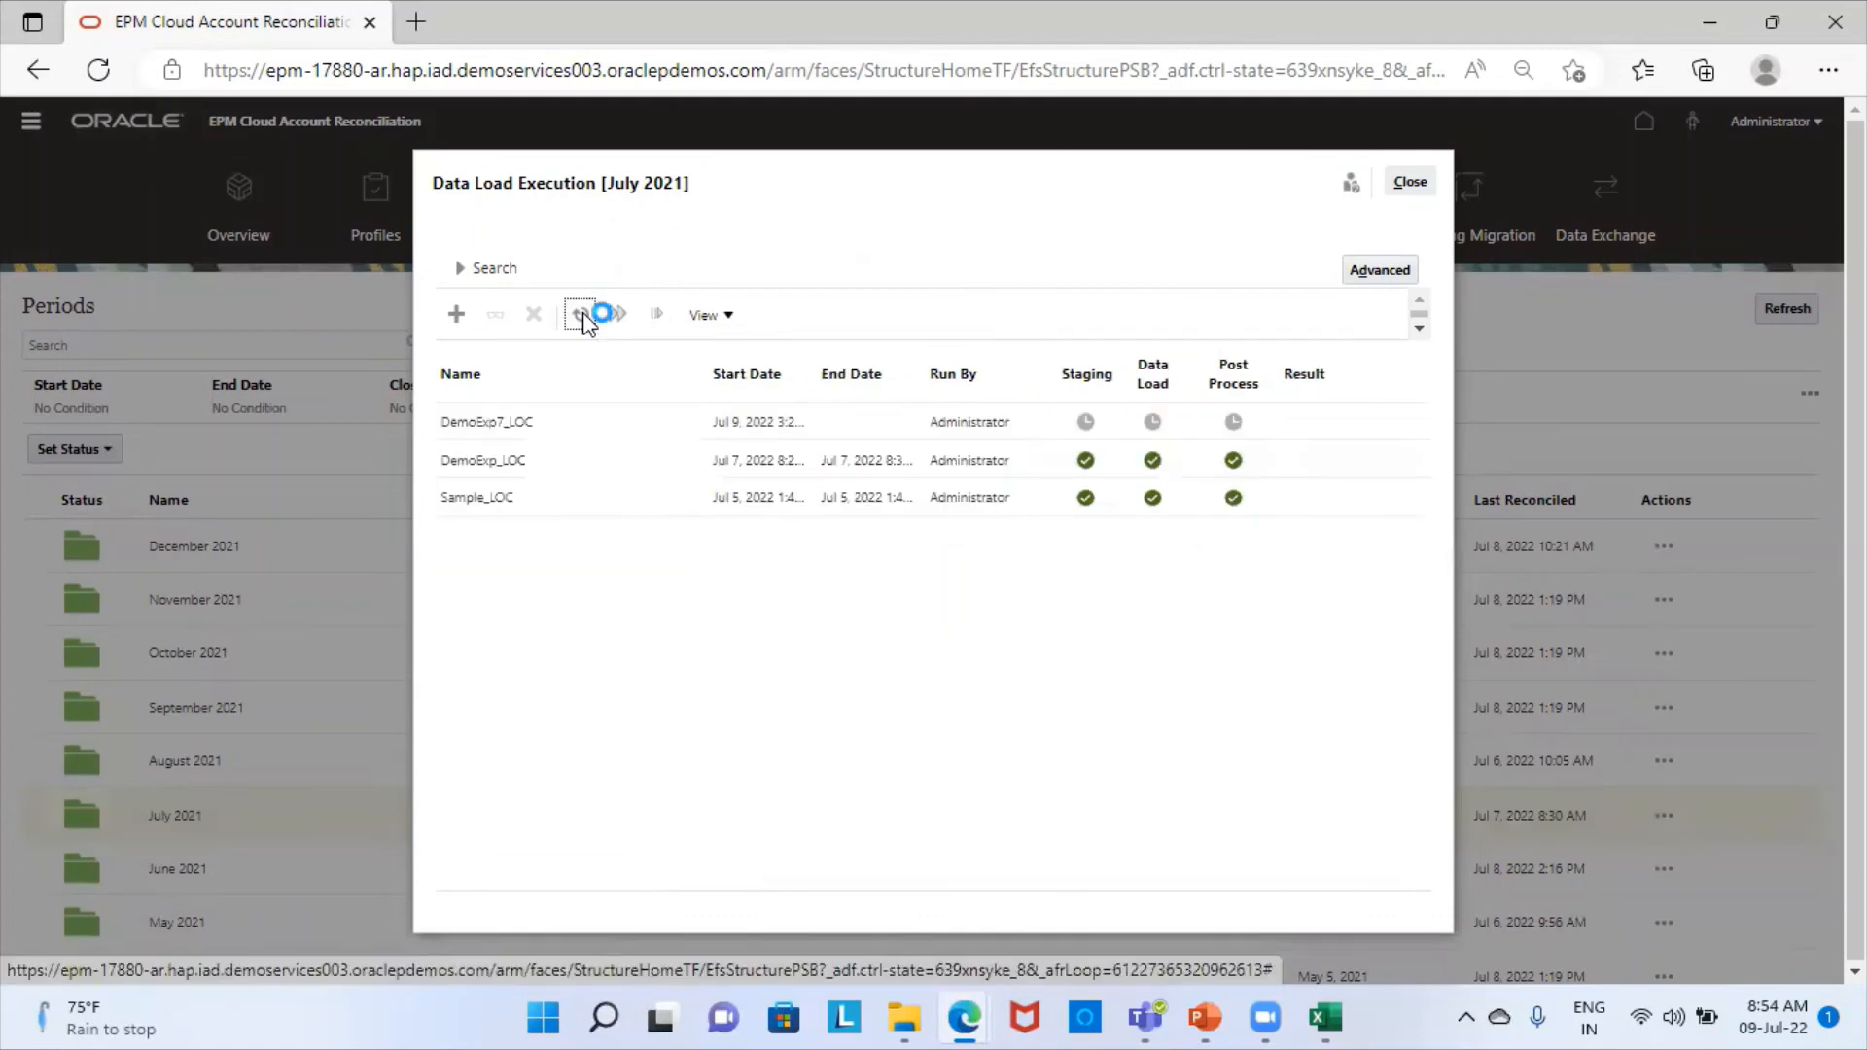
{"action": "left_click", "coordinate": [581, 315]}
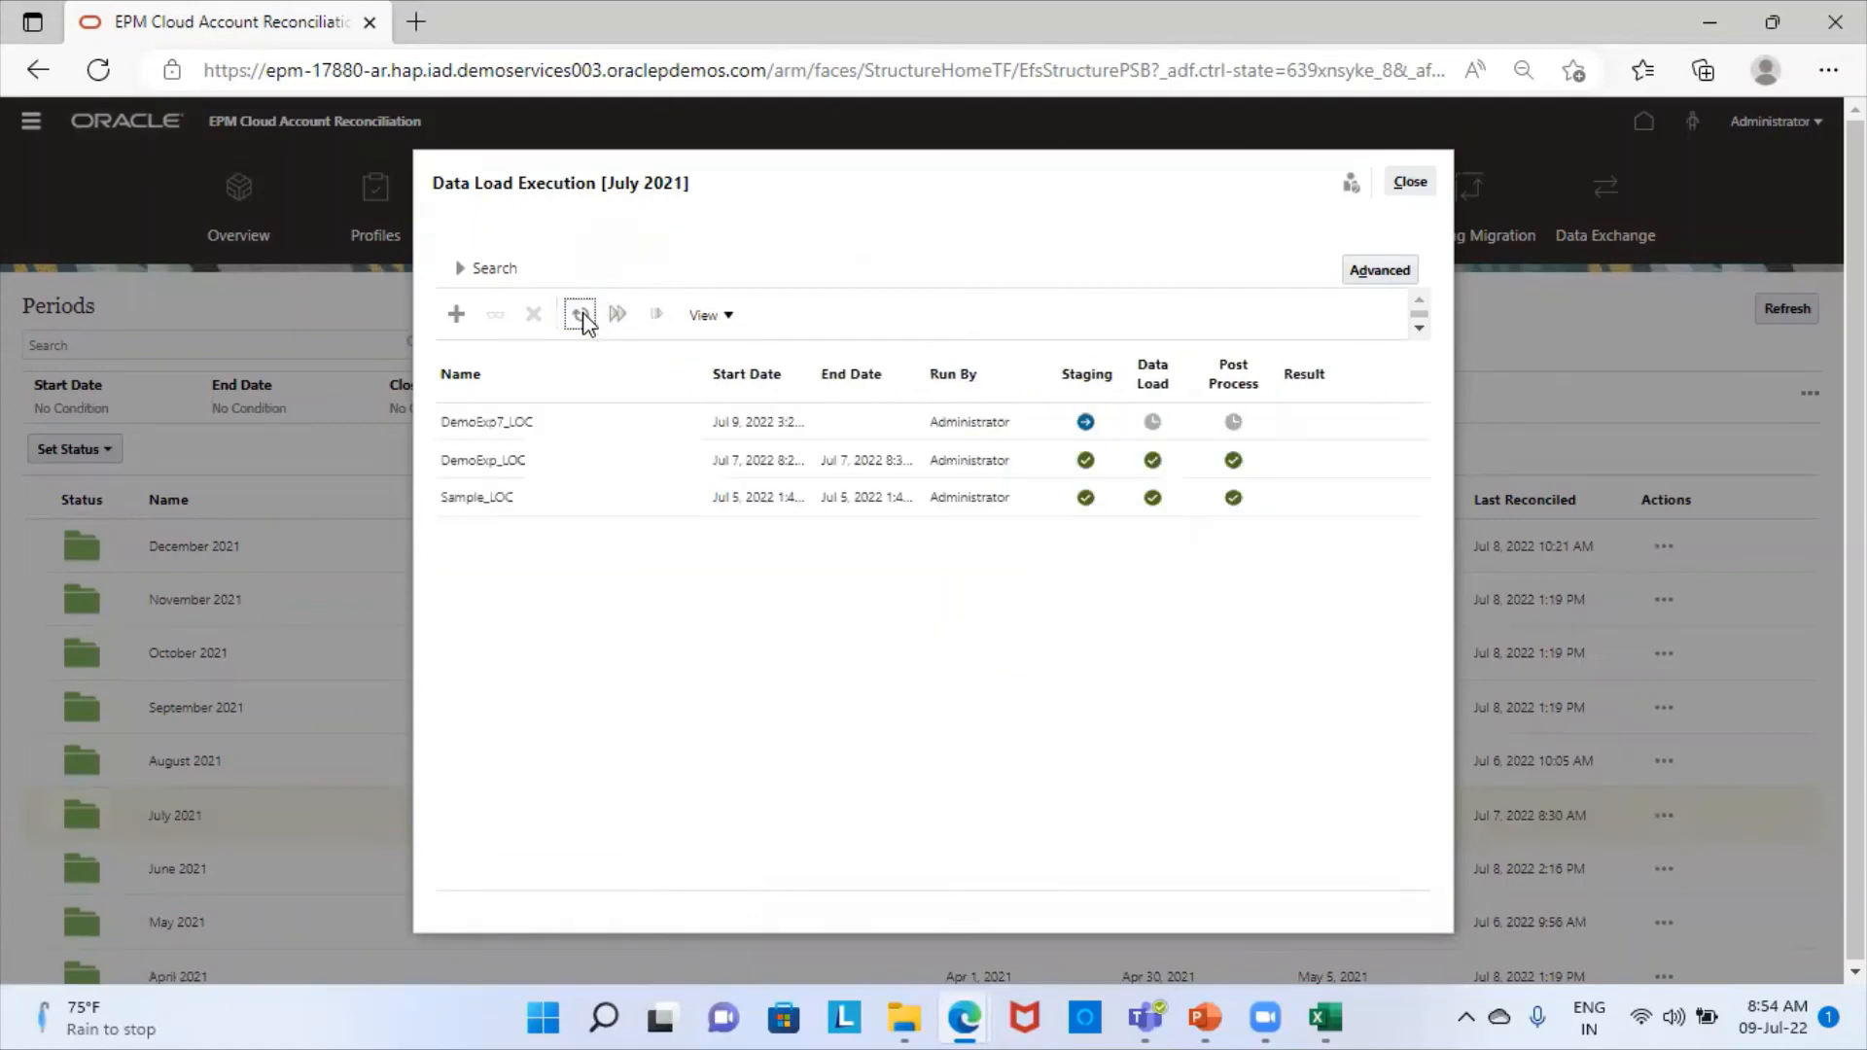
{"action": "left_click", "coordinate": [580, 316]}
{"action": "left_click", "coordinate": [580, 315]}
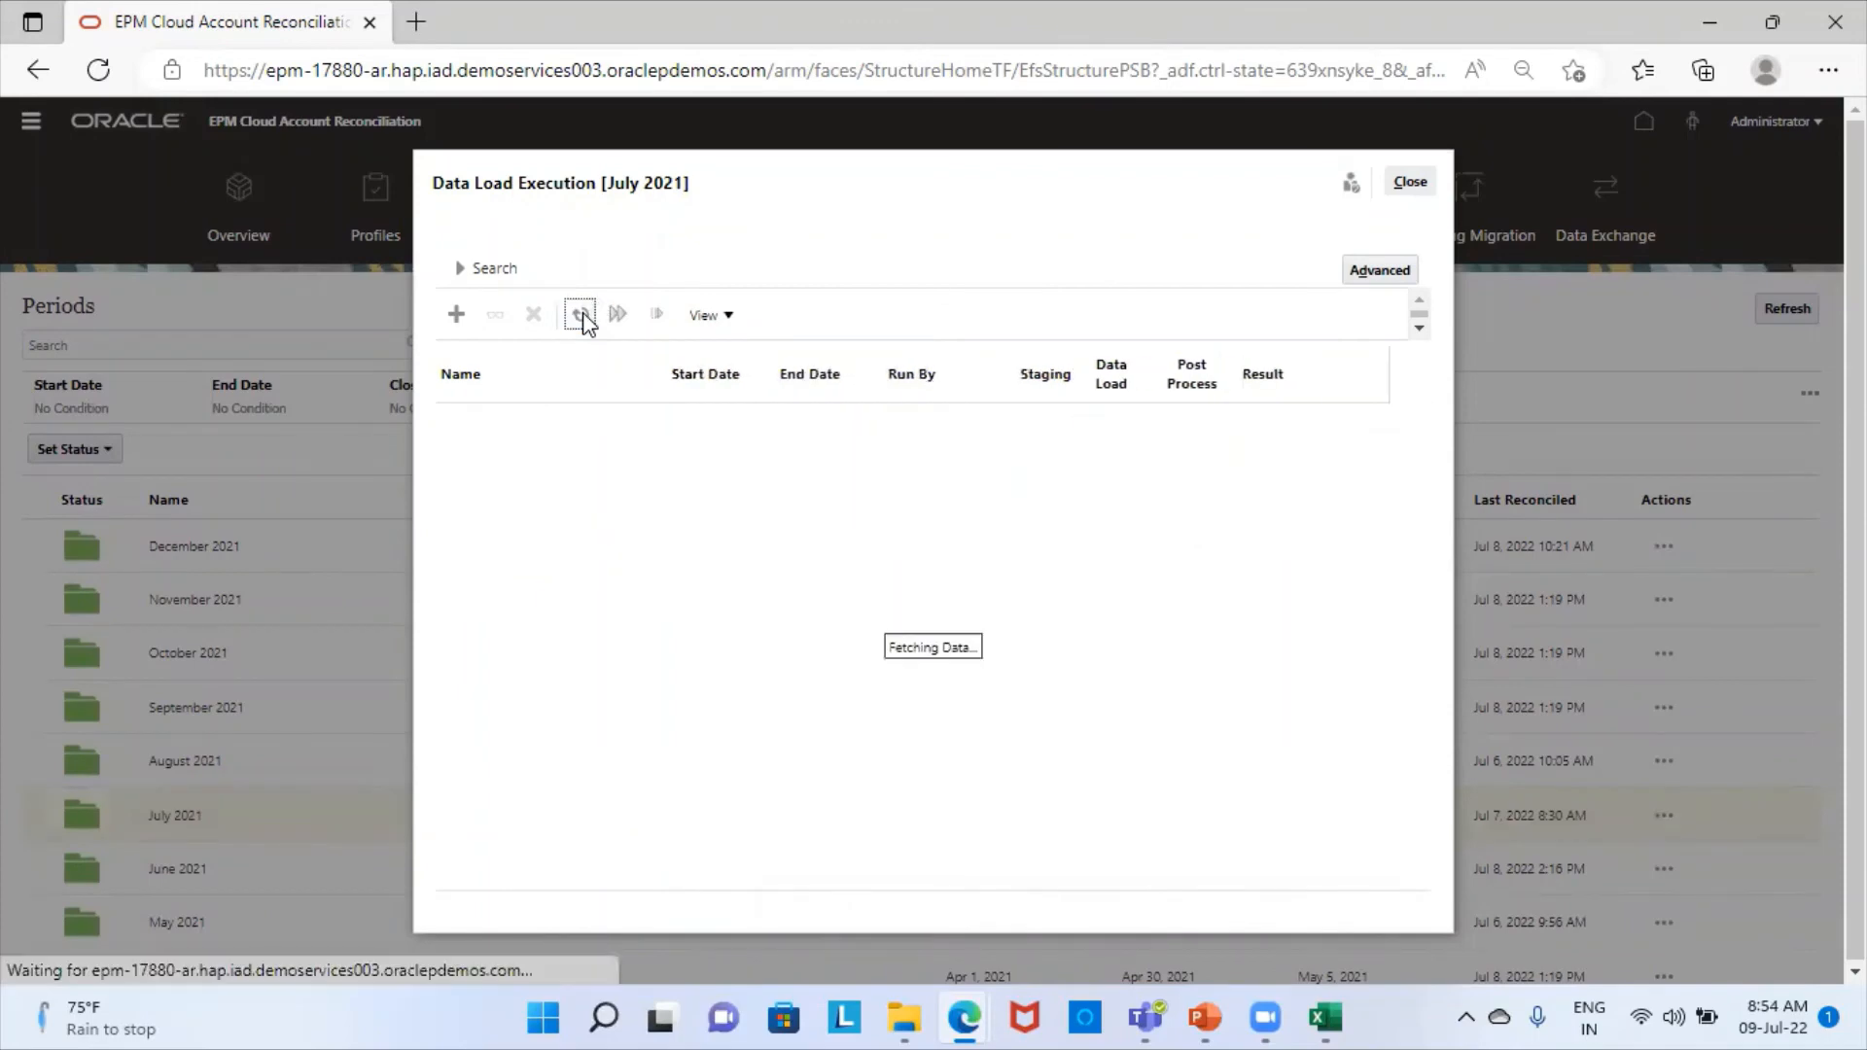
{"action": "left_click", "coordinate": [580, 315]}
{"action": "left_click", "coordinate": [581, 315]}
{"action": "left_click", "coordinate": [581, 315]}
{"action": "left_click", "coordinate": [580, 315]}
{"action": "left_click", "coordinate": [581, 315]}
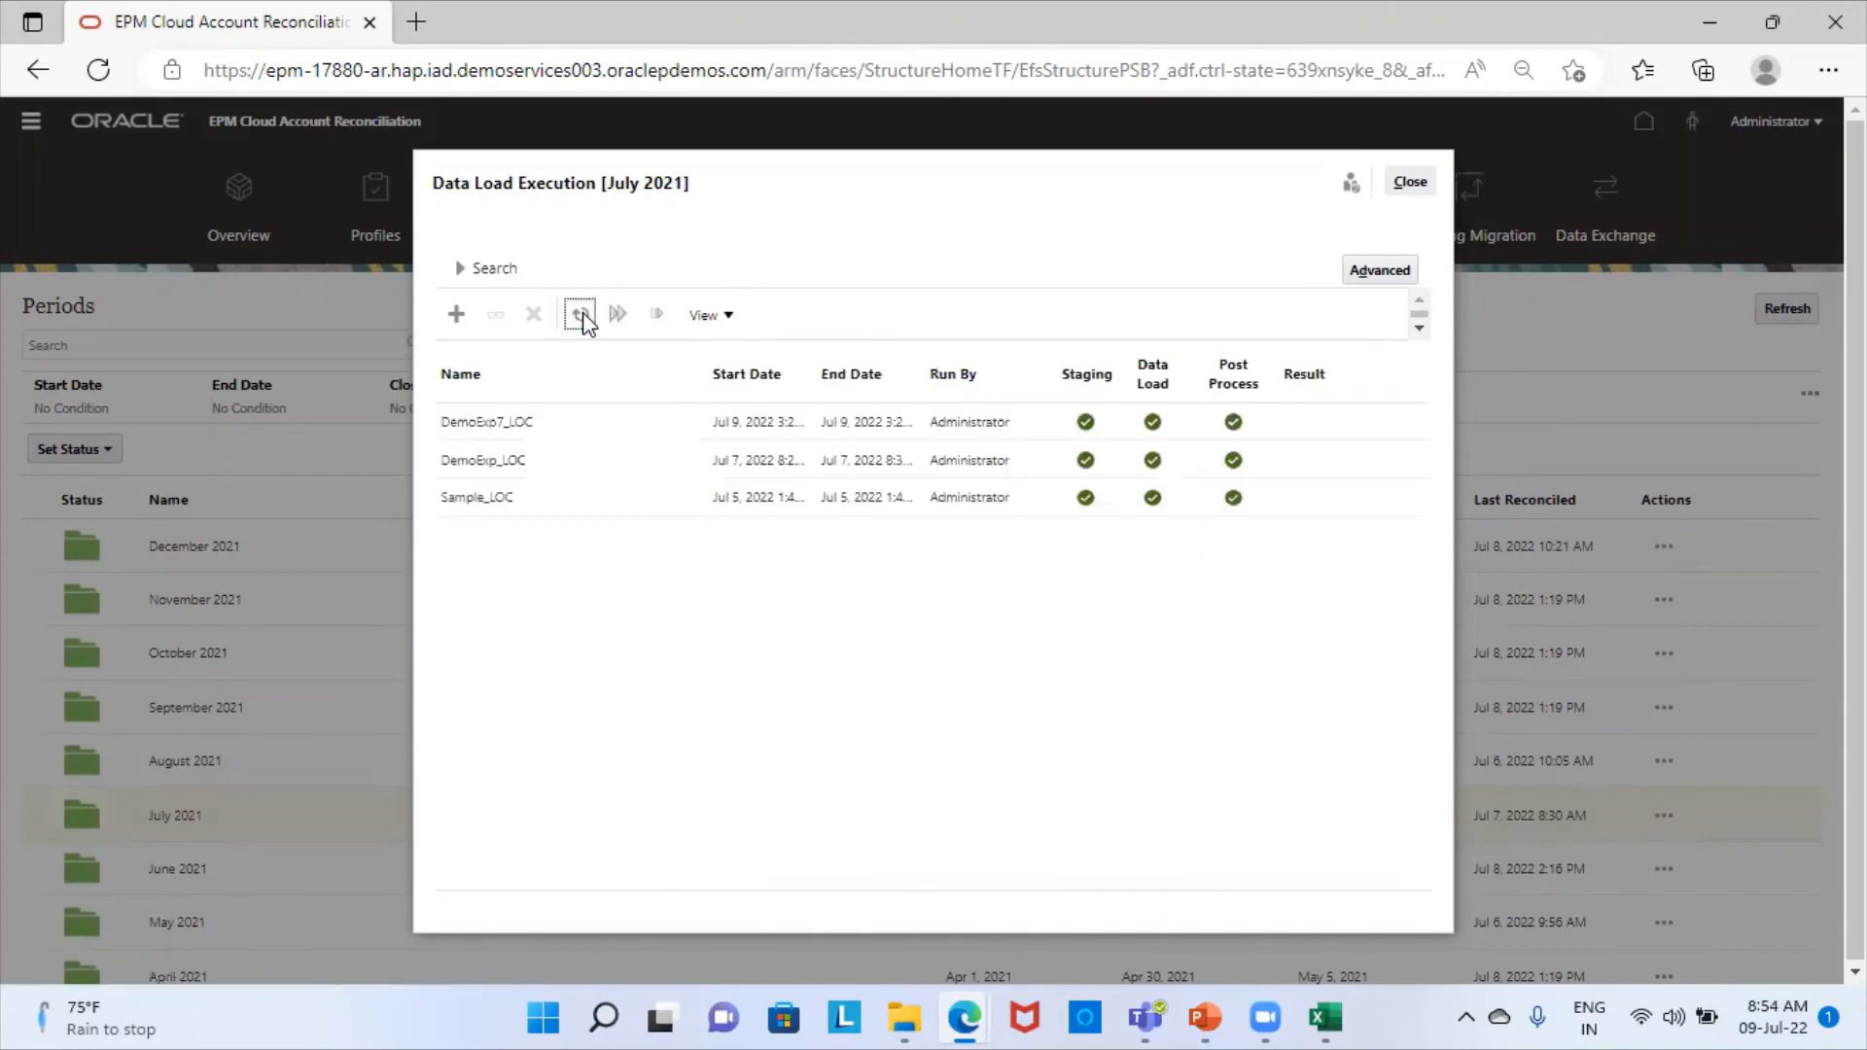
{"action": "left_click", "coordinate": [581, 315]}
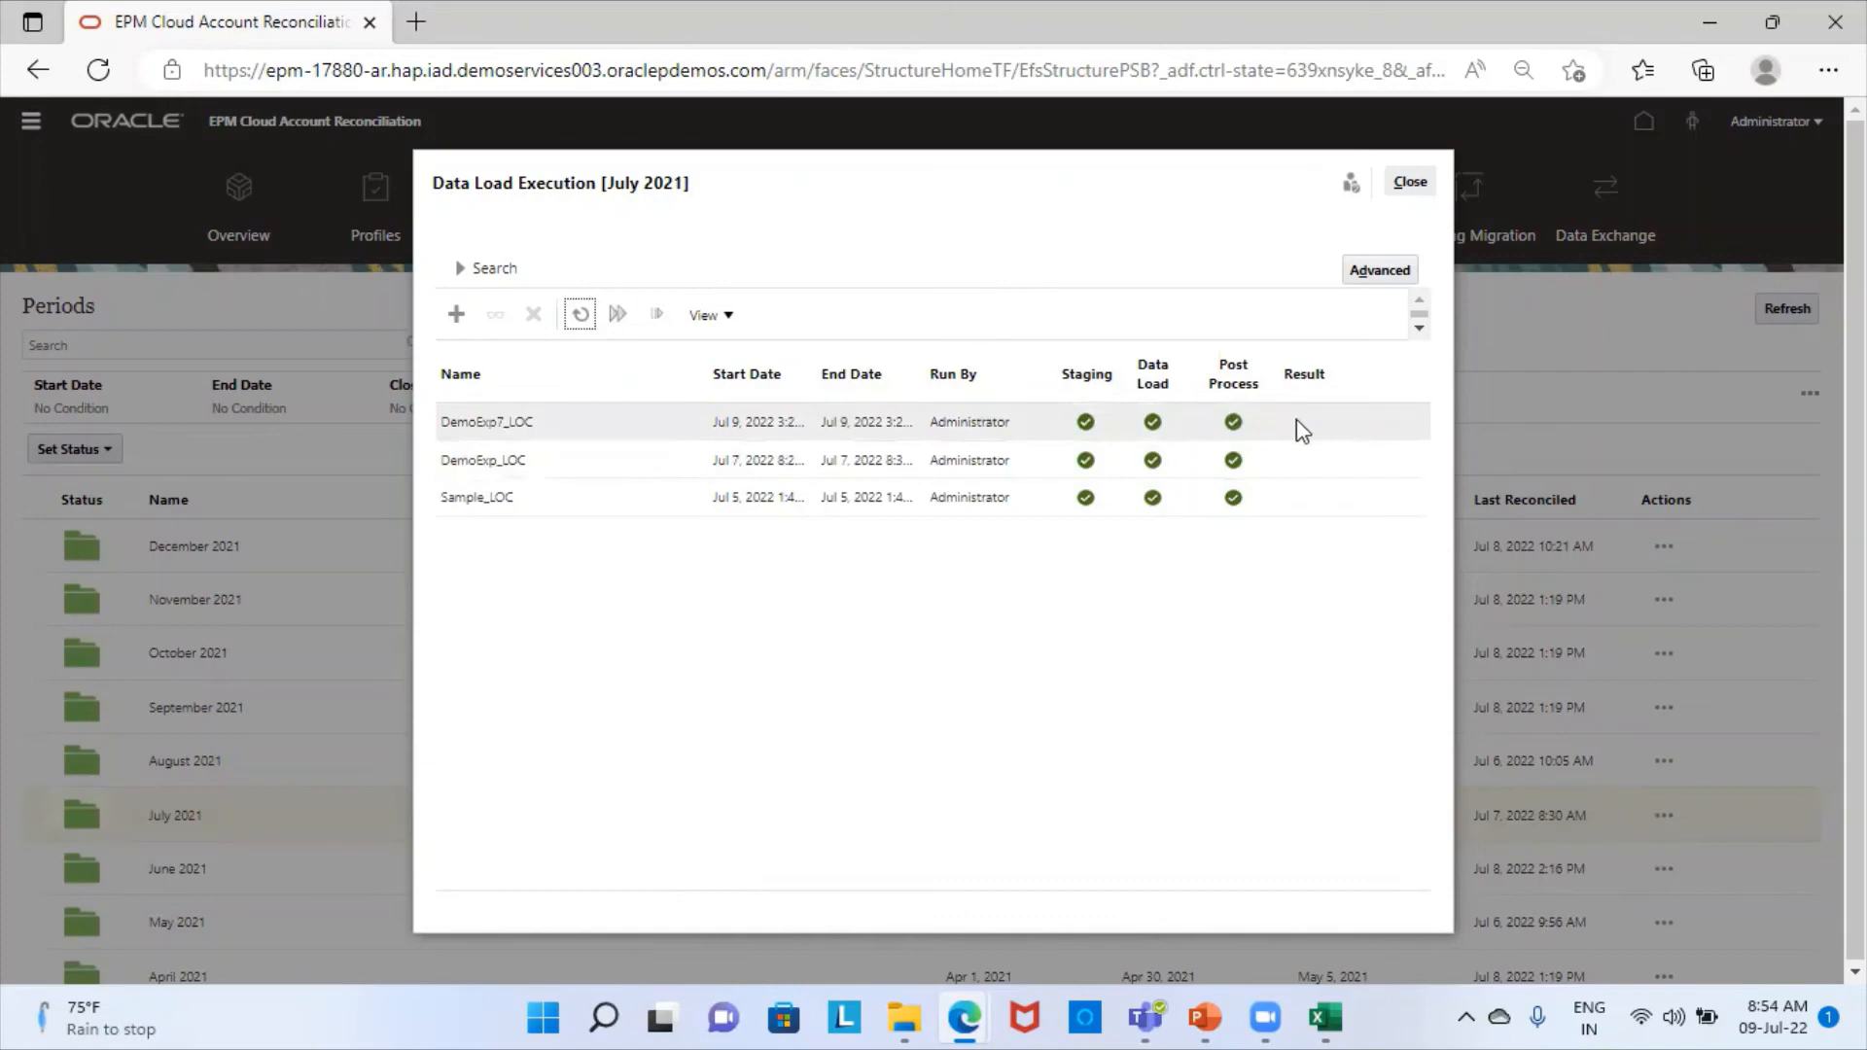
{"action": "left_click", "coordinate": [1419, 183]}
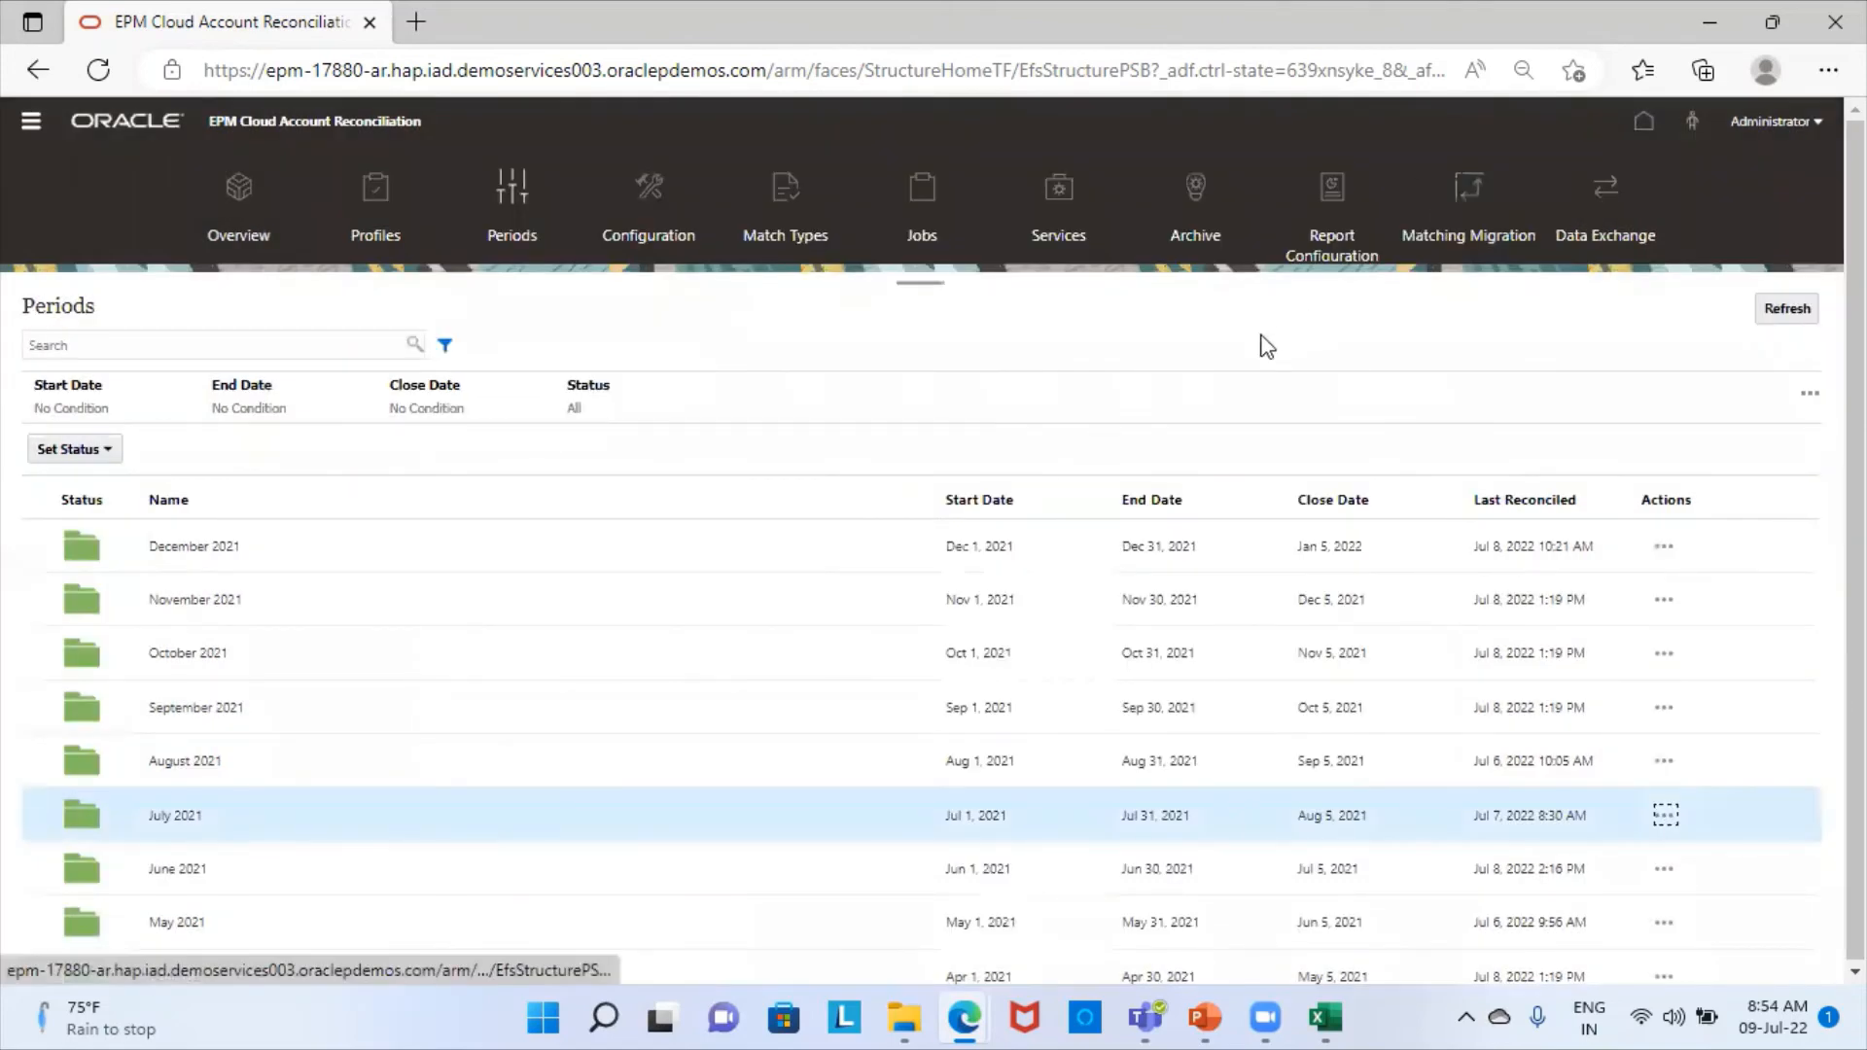
- Open the Profiles list and switch to the Flat File Expression workbook in Excel to check the source records
{"action": "left_click", "coordinate": [377, 232]}
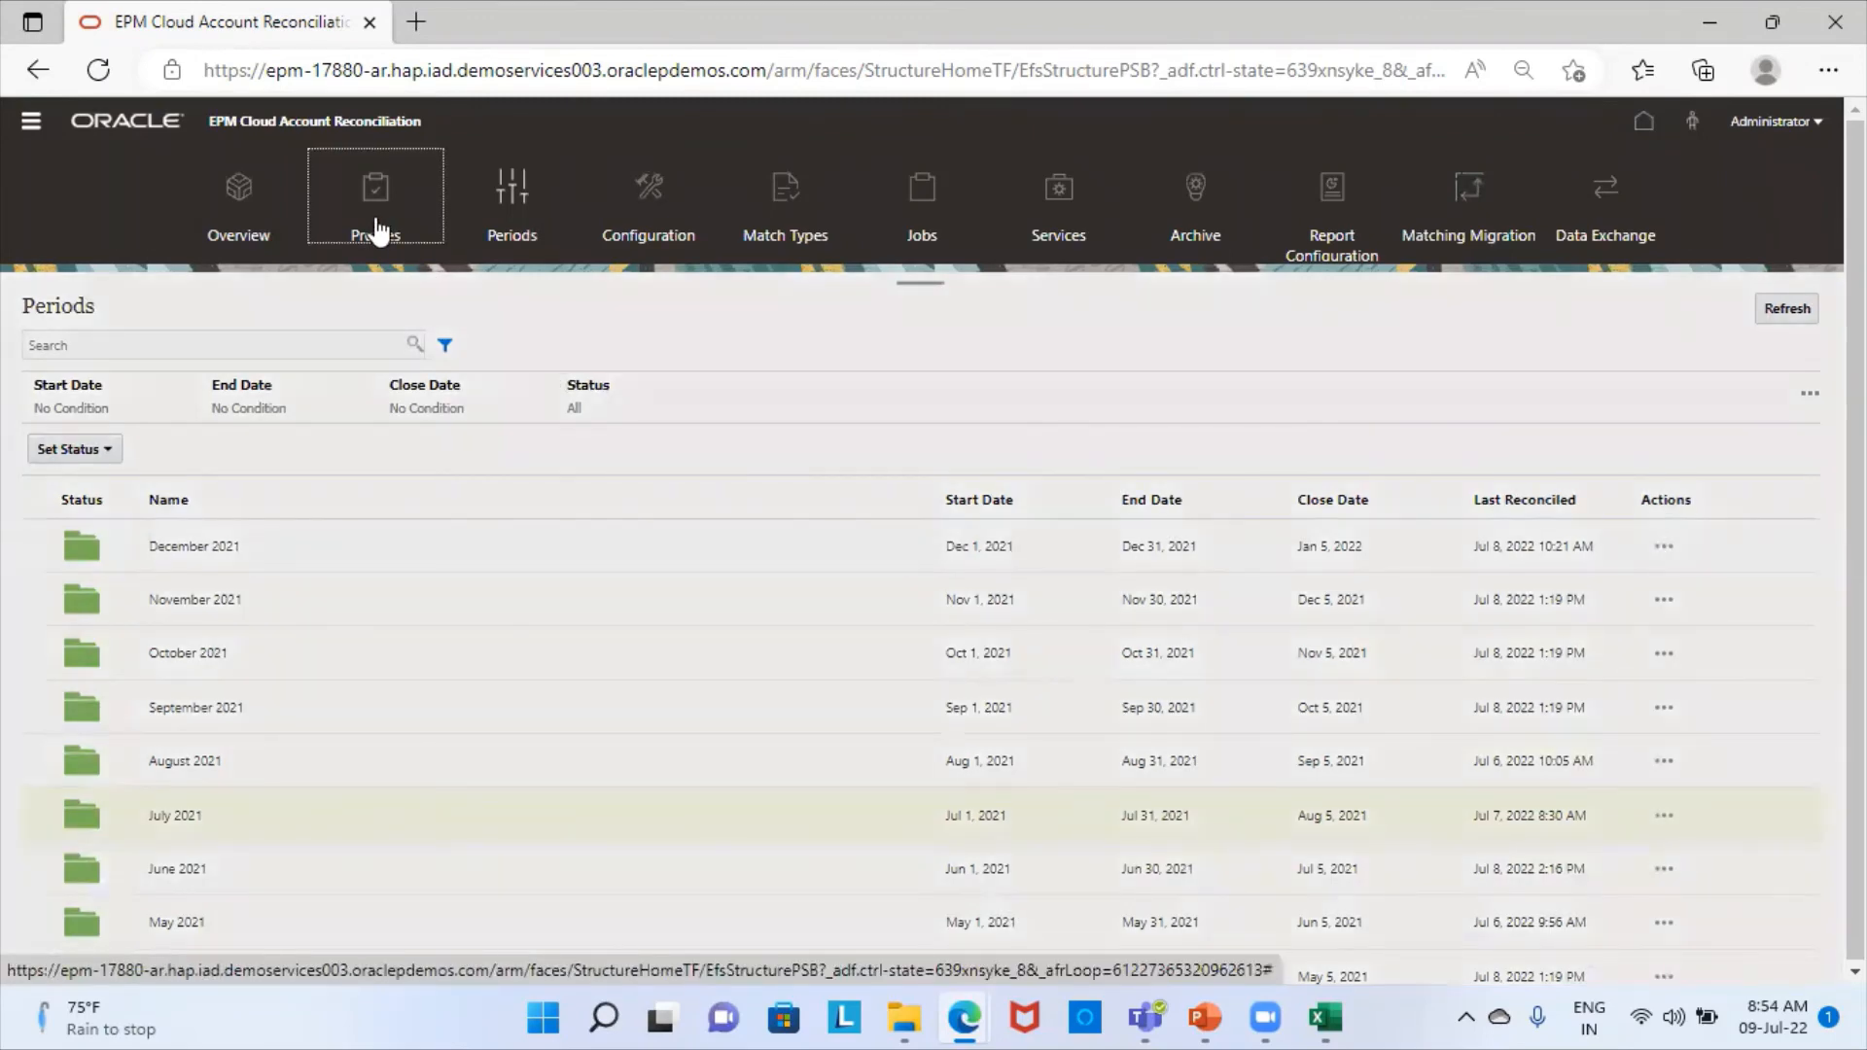
{"action": "left_click", "coordinate": [378, 231]}
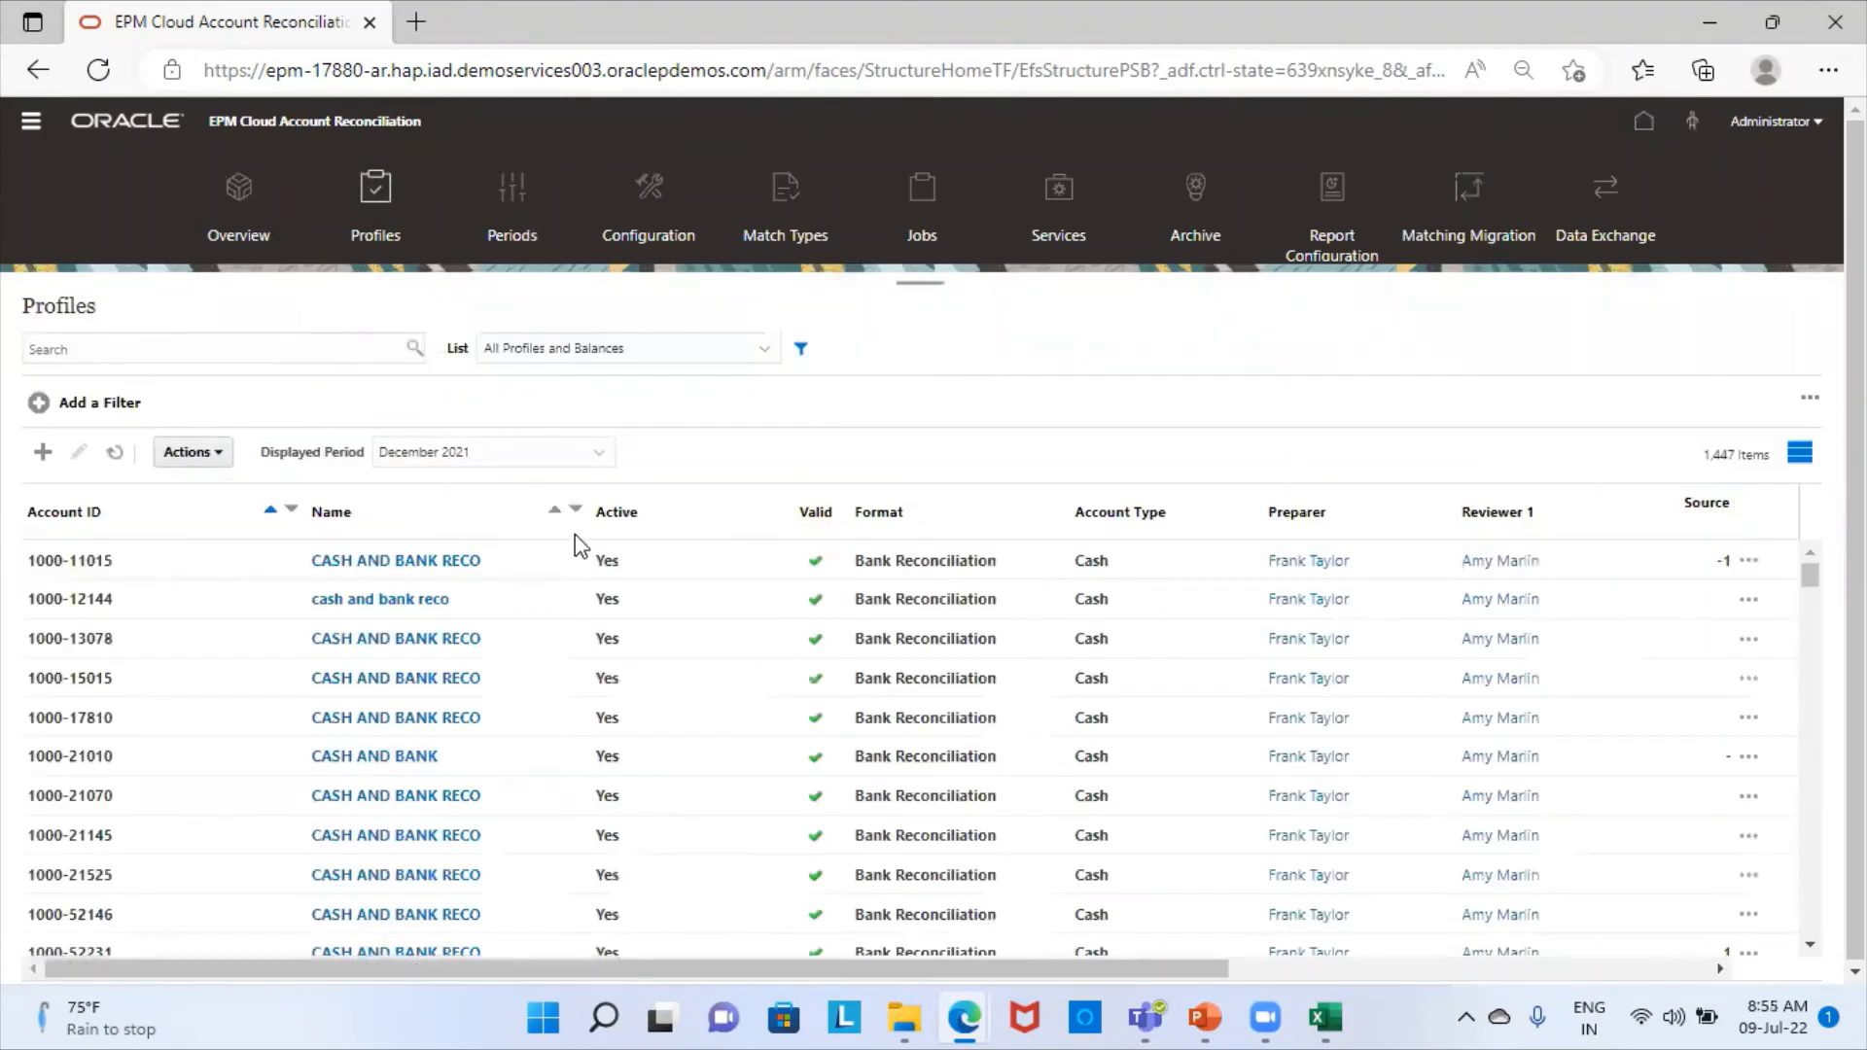
{"action": "left_click", "coordinate": [1325, 1018]}
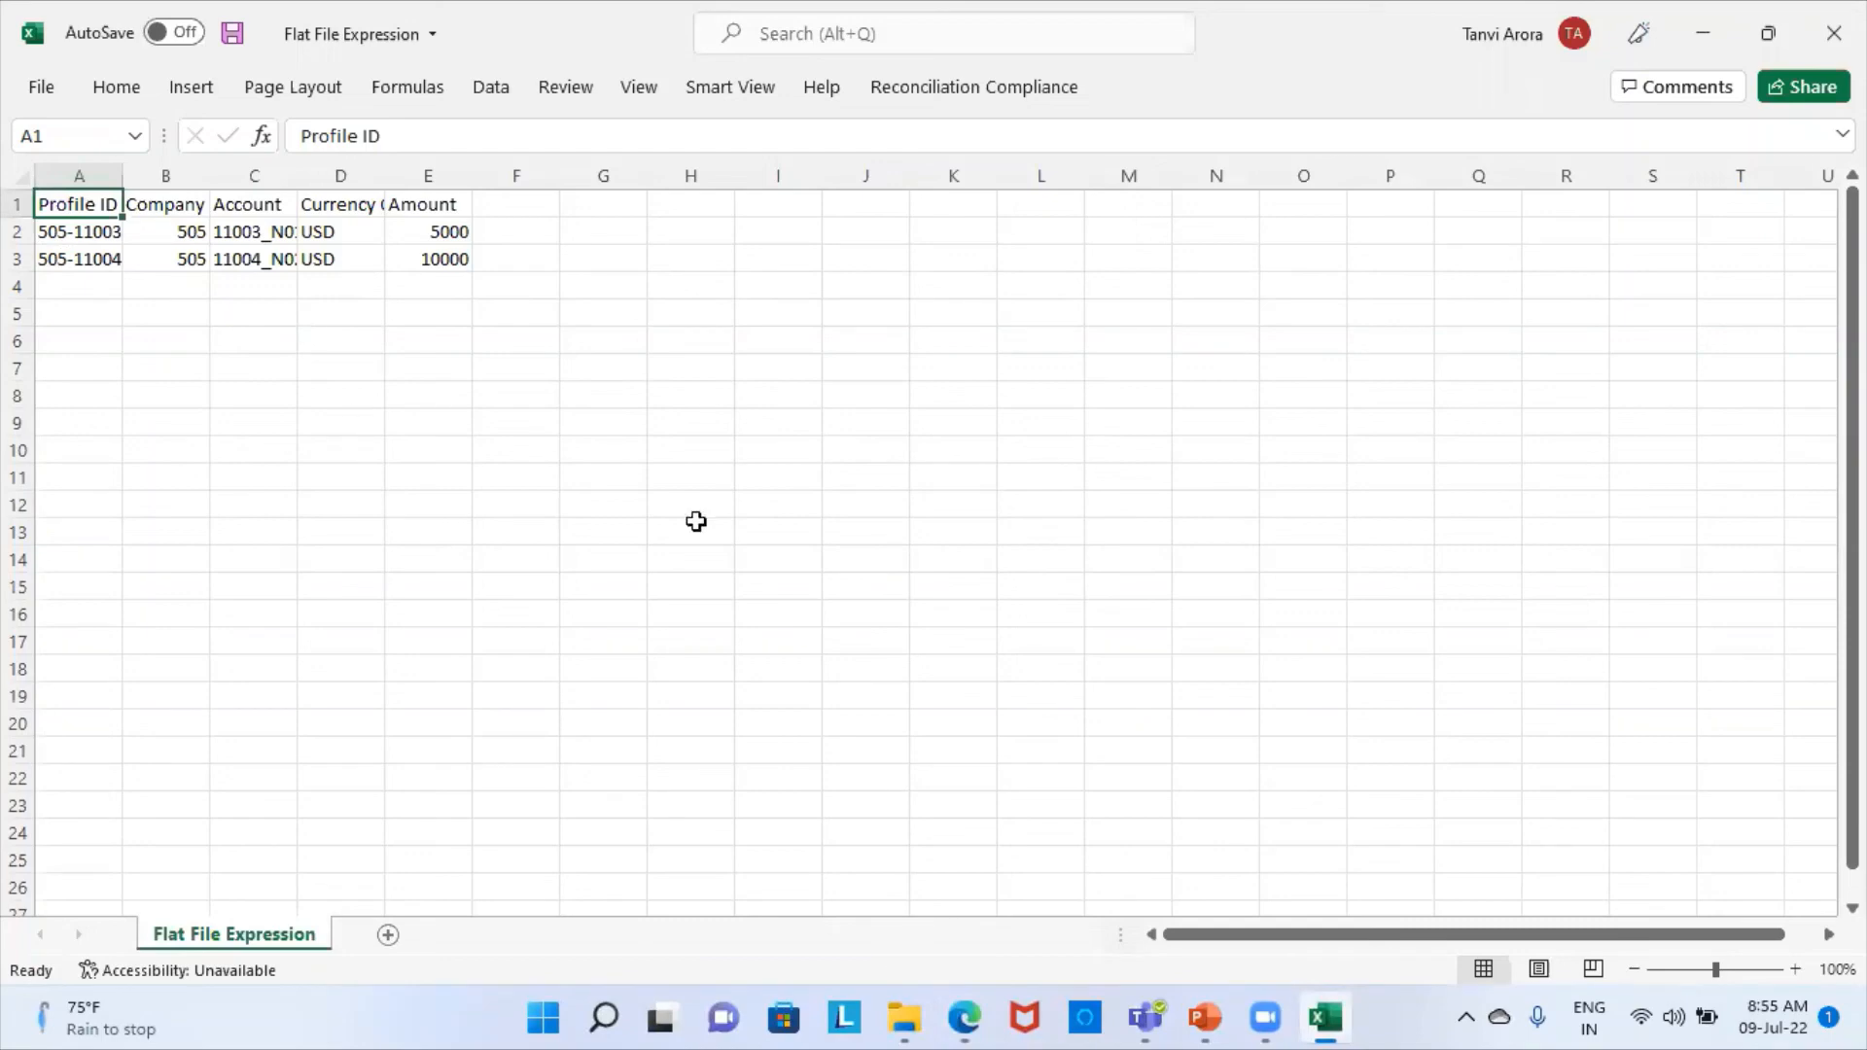
- Switch back to the Account Reconciliation window in Edge and search the profiles for 505-11005
{"action": "left_click", "coordinate": [965, 1018]}
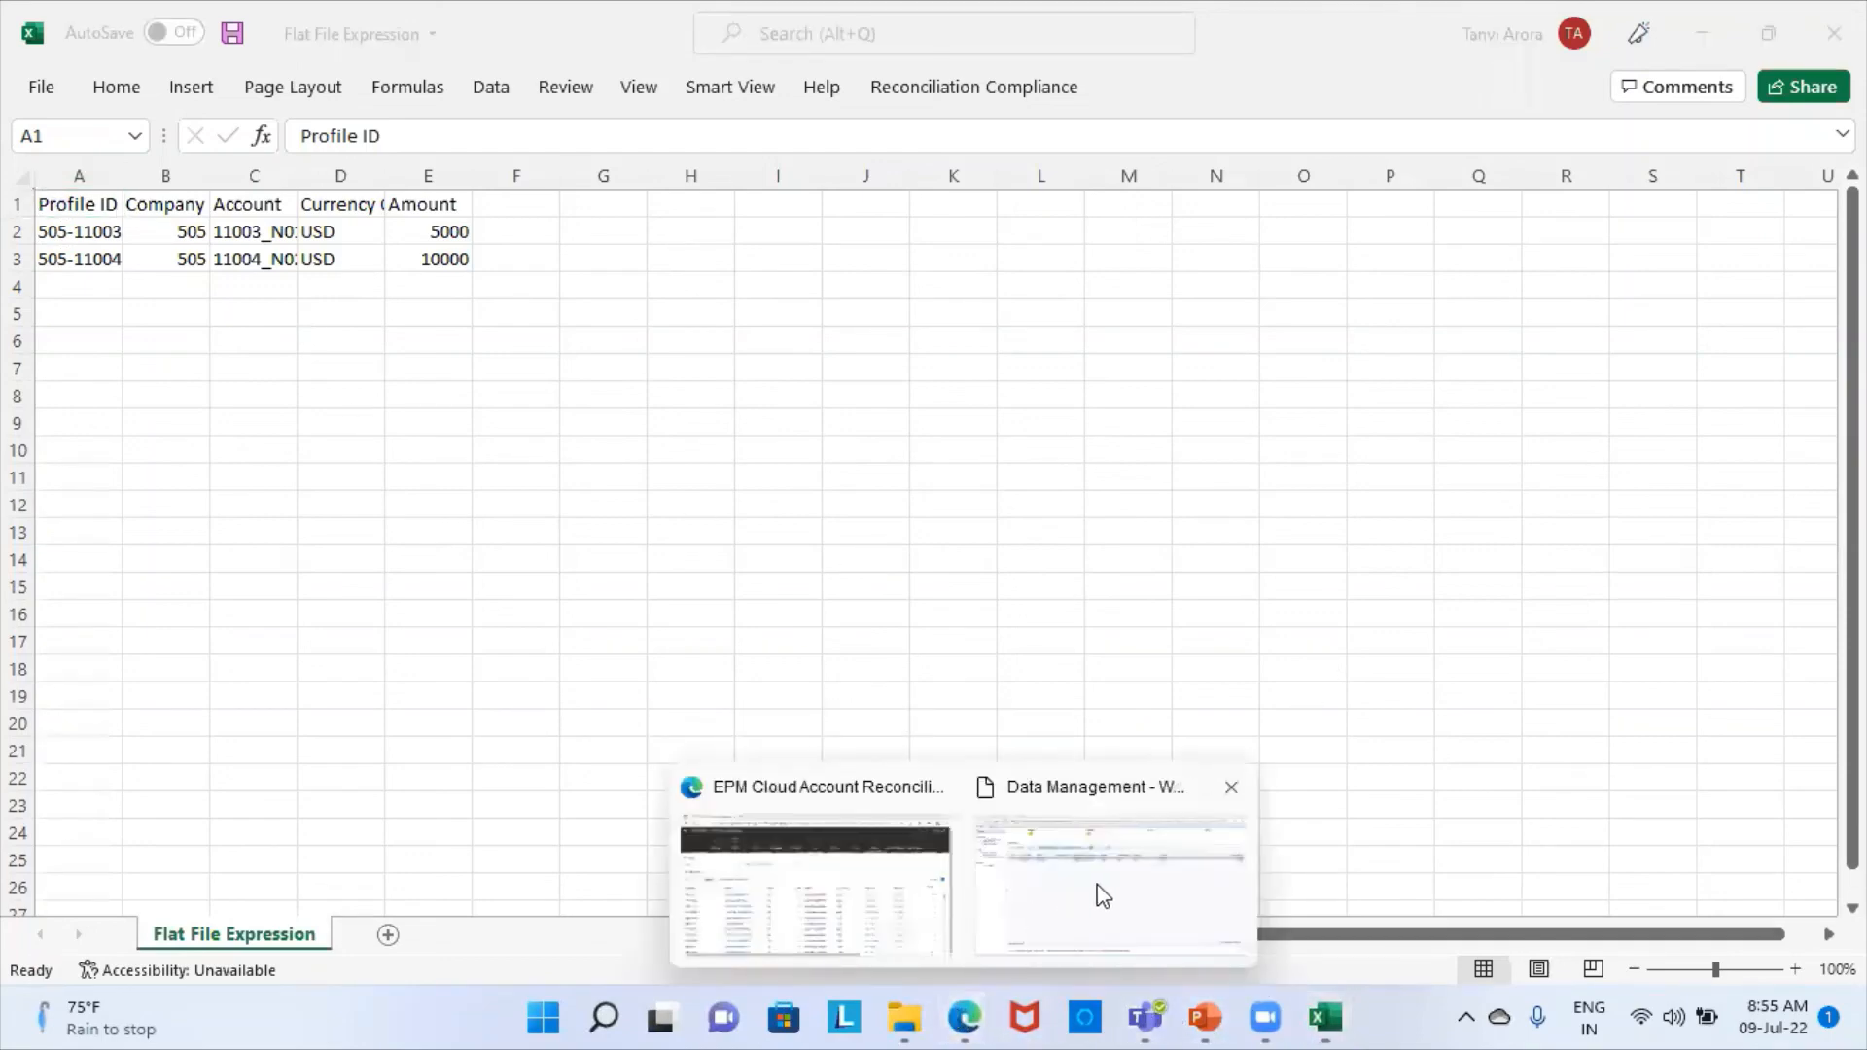
{"action": "left_click", "coordinate": [864, 876]}
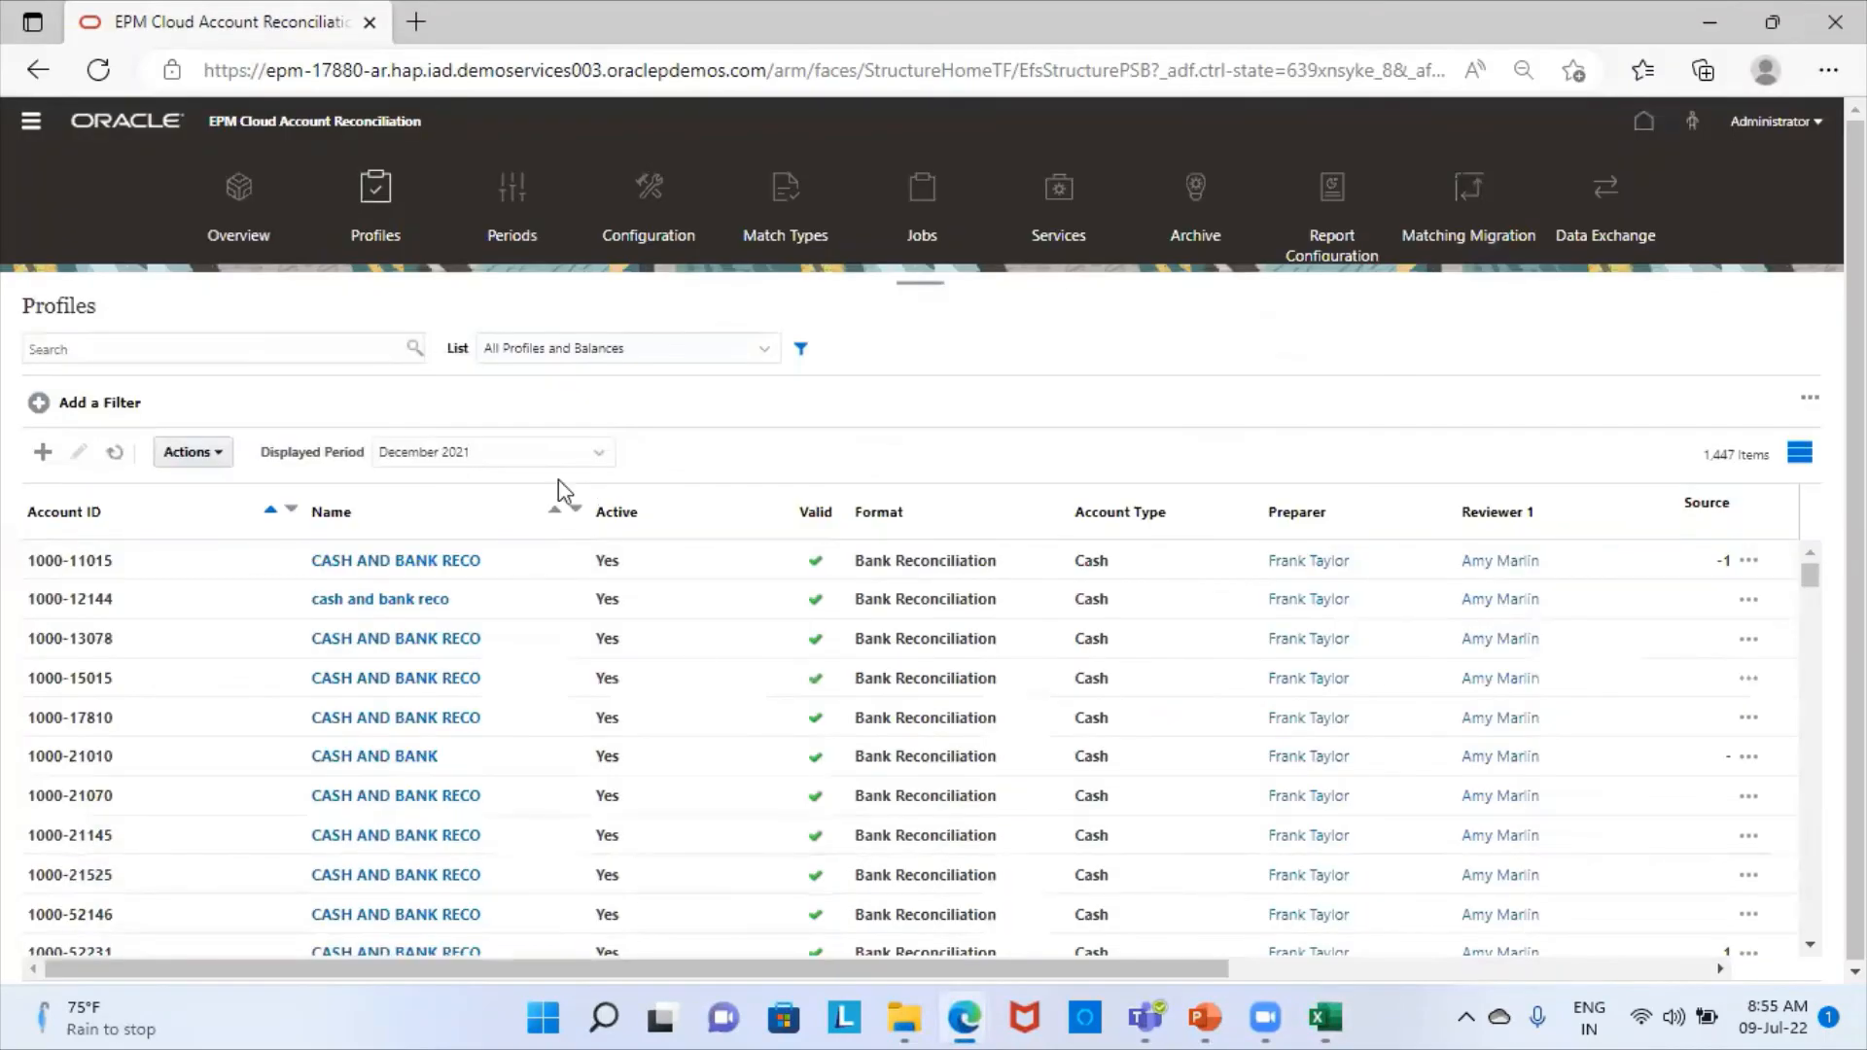
{"action": "left_click", "coordinate": [314, 341]}
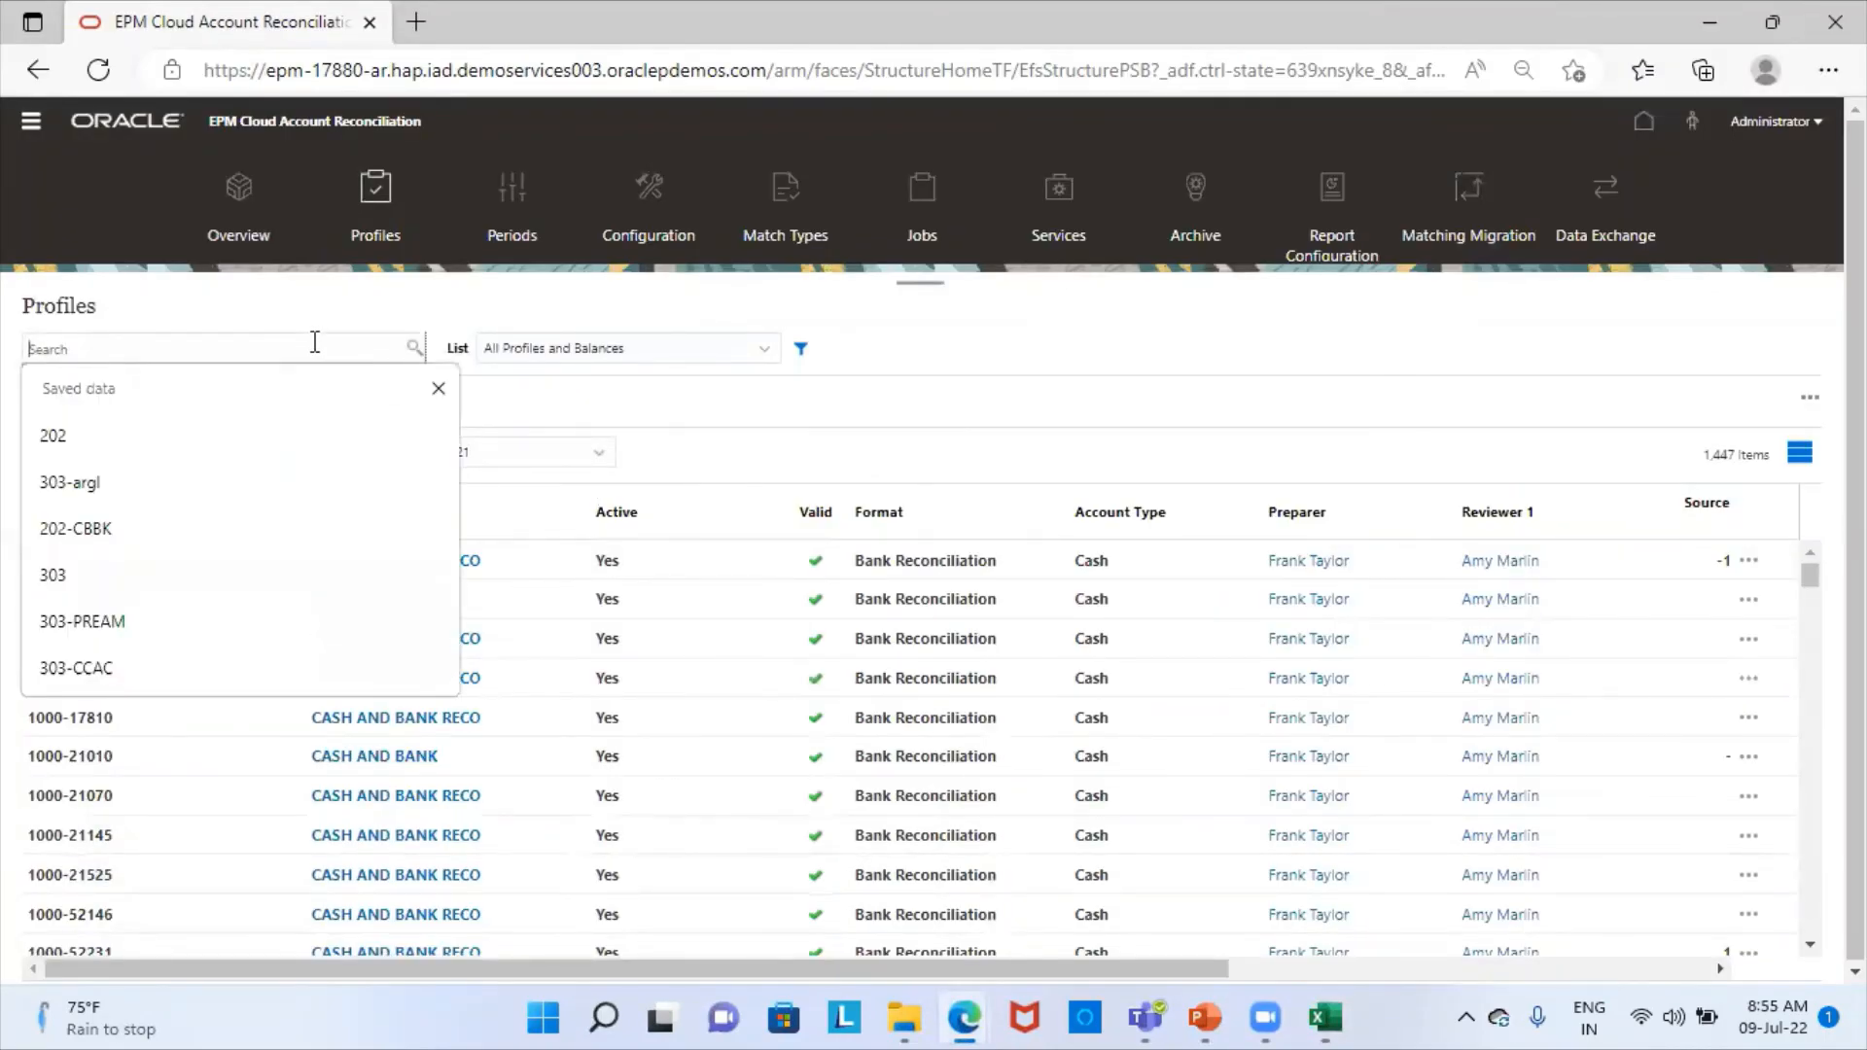
{"action": "type", "text": "505-11"}
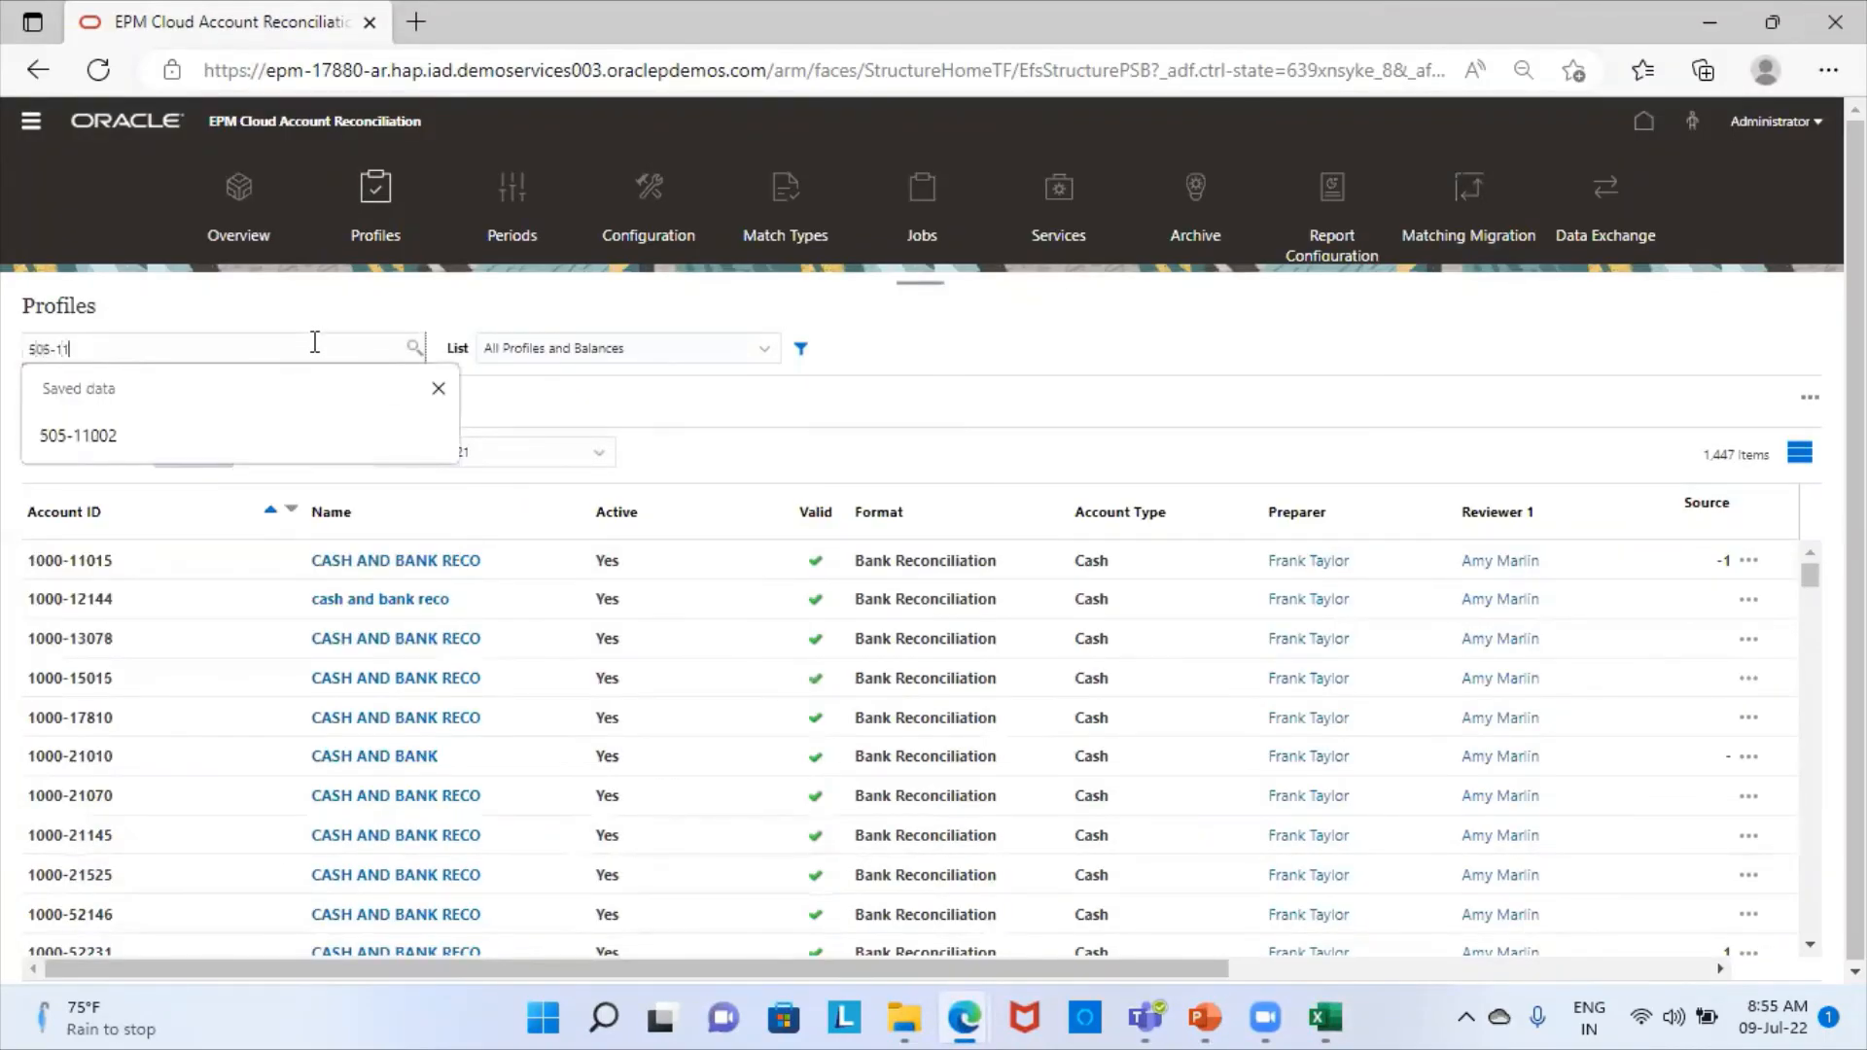
{"action": "type", "text": "005"}
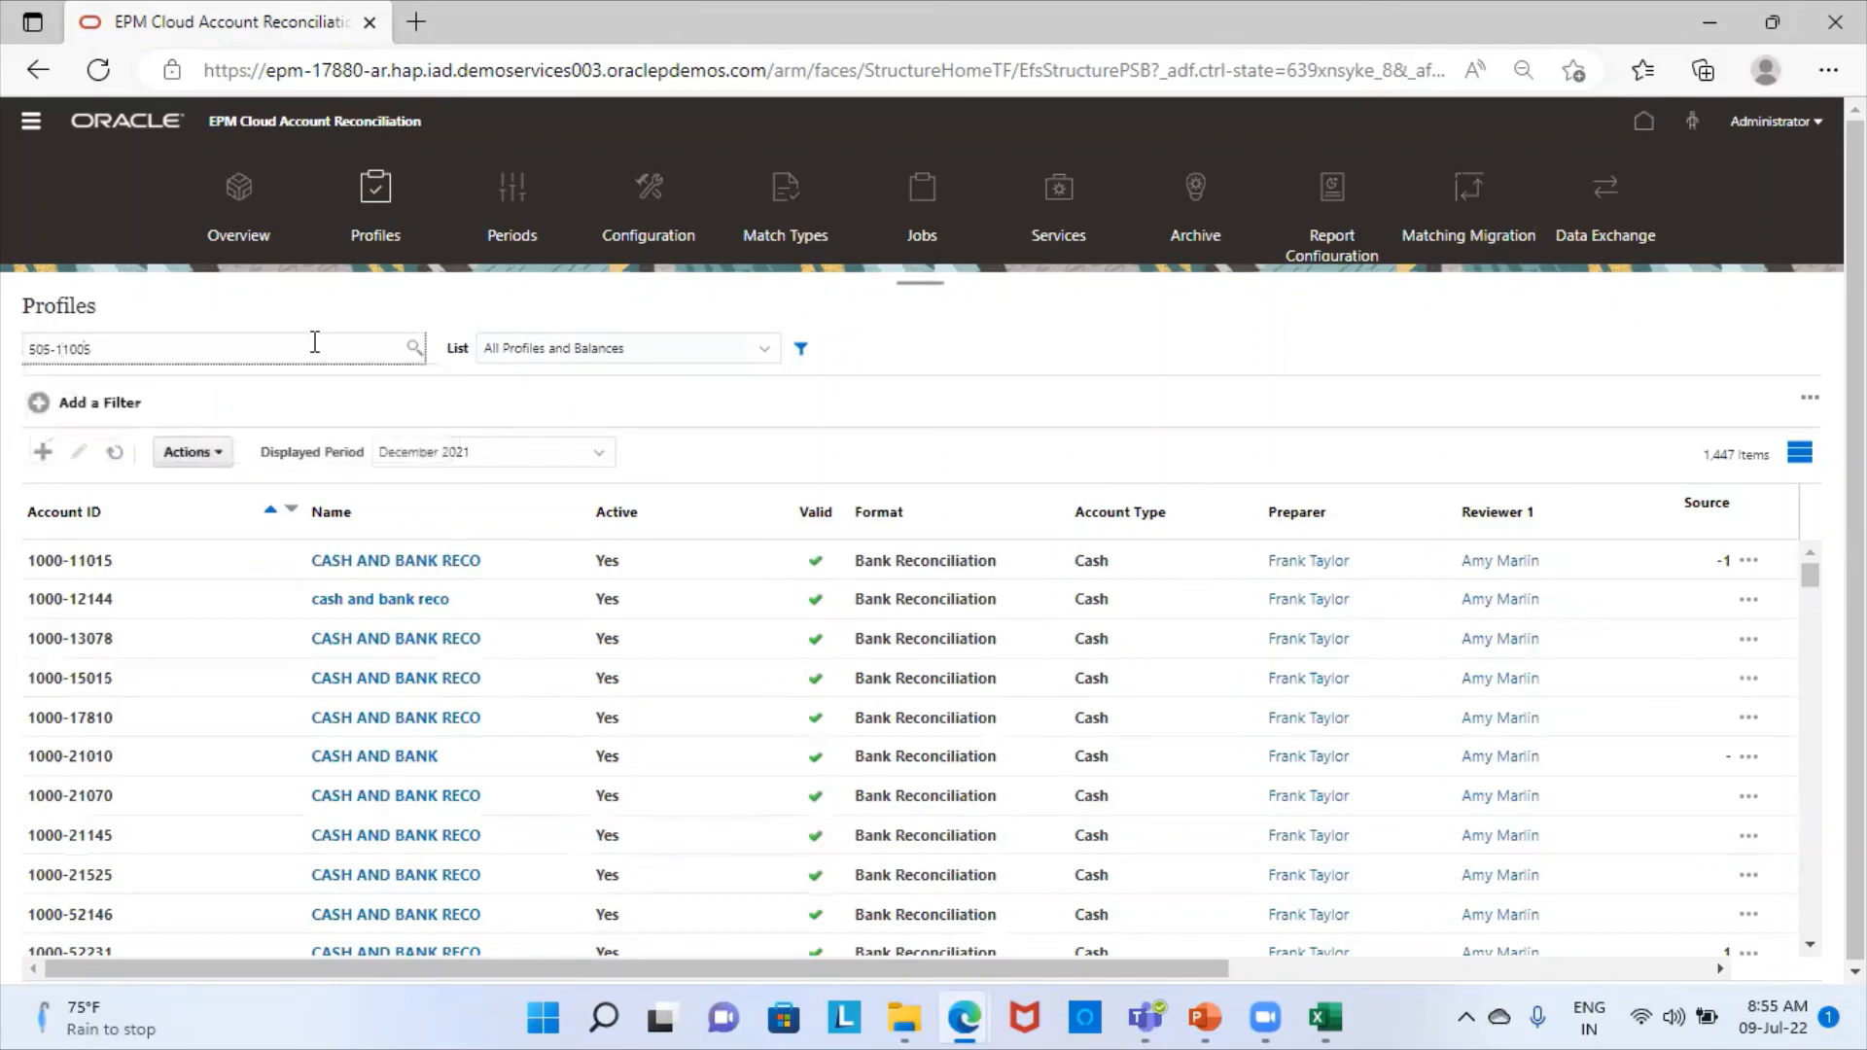
{"action": "key", "text": "Return"}
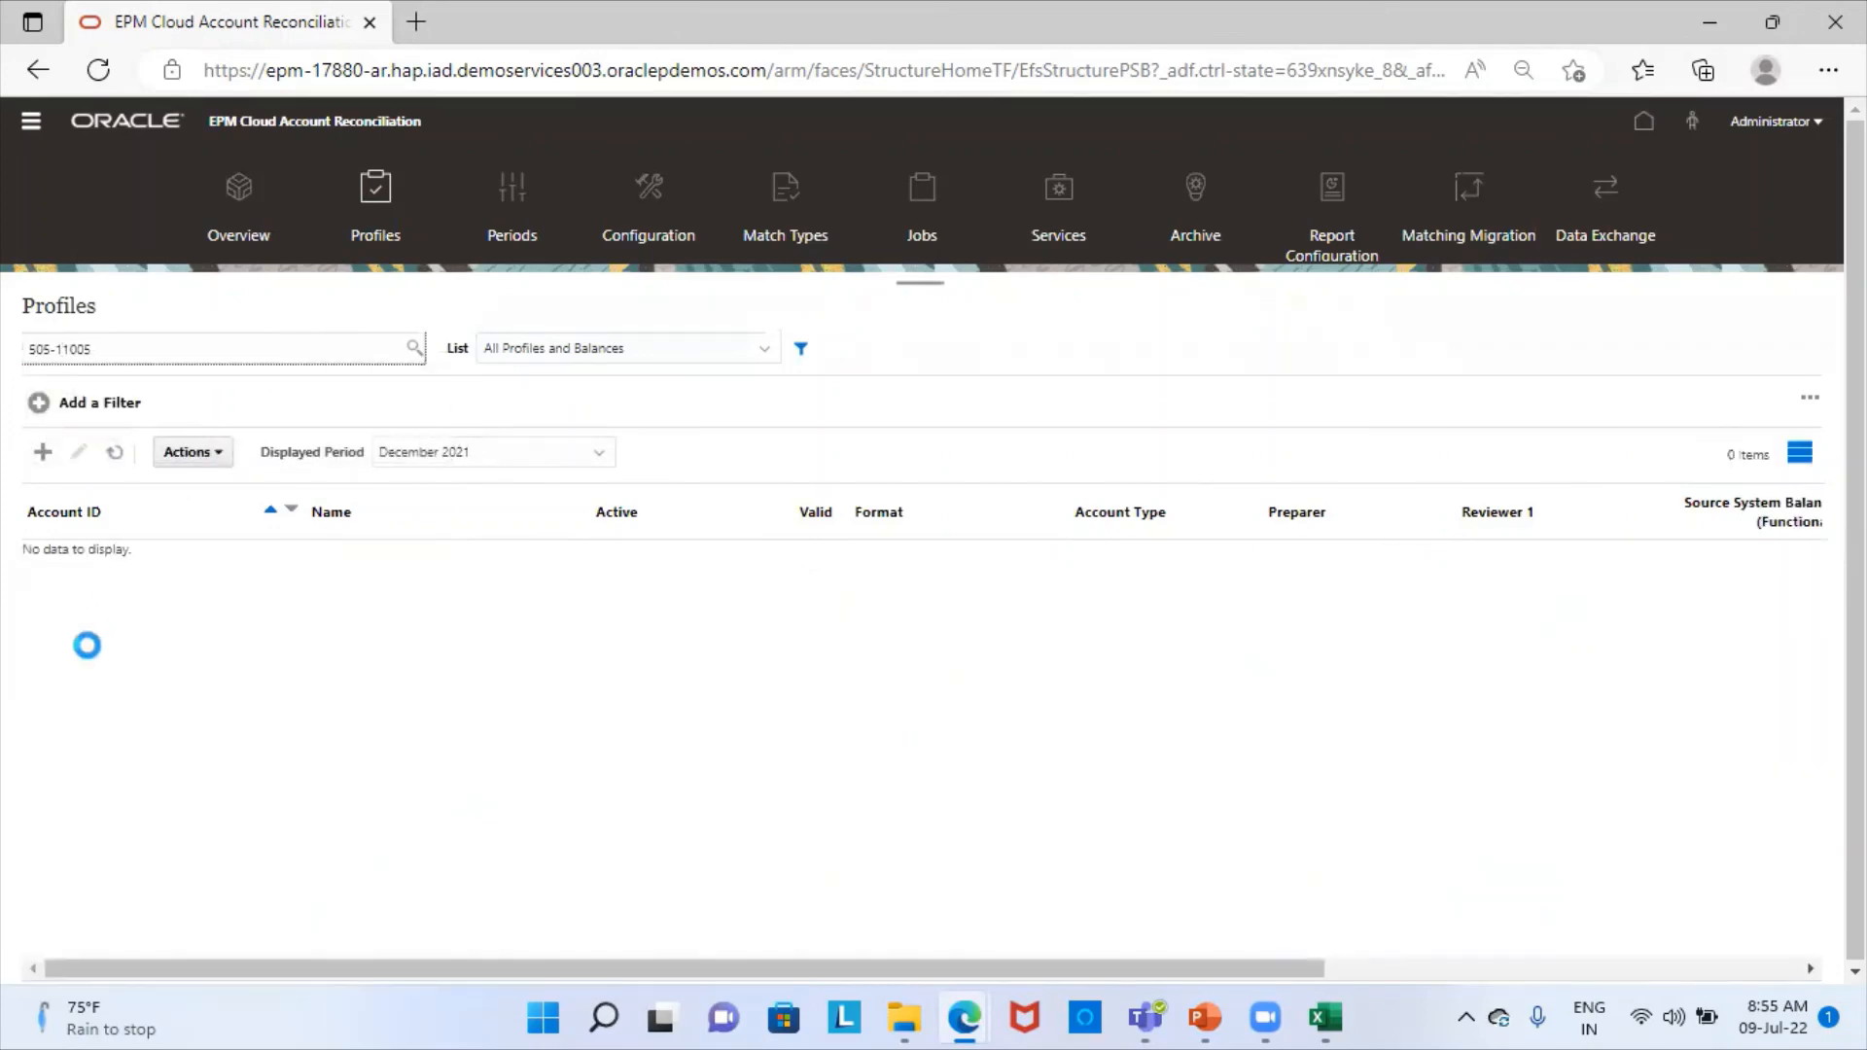
- Set the displayed period of the Profiles list to July 2021
{"action": "left_click", "coordinate": [515, 454]}
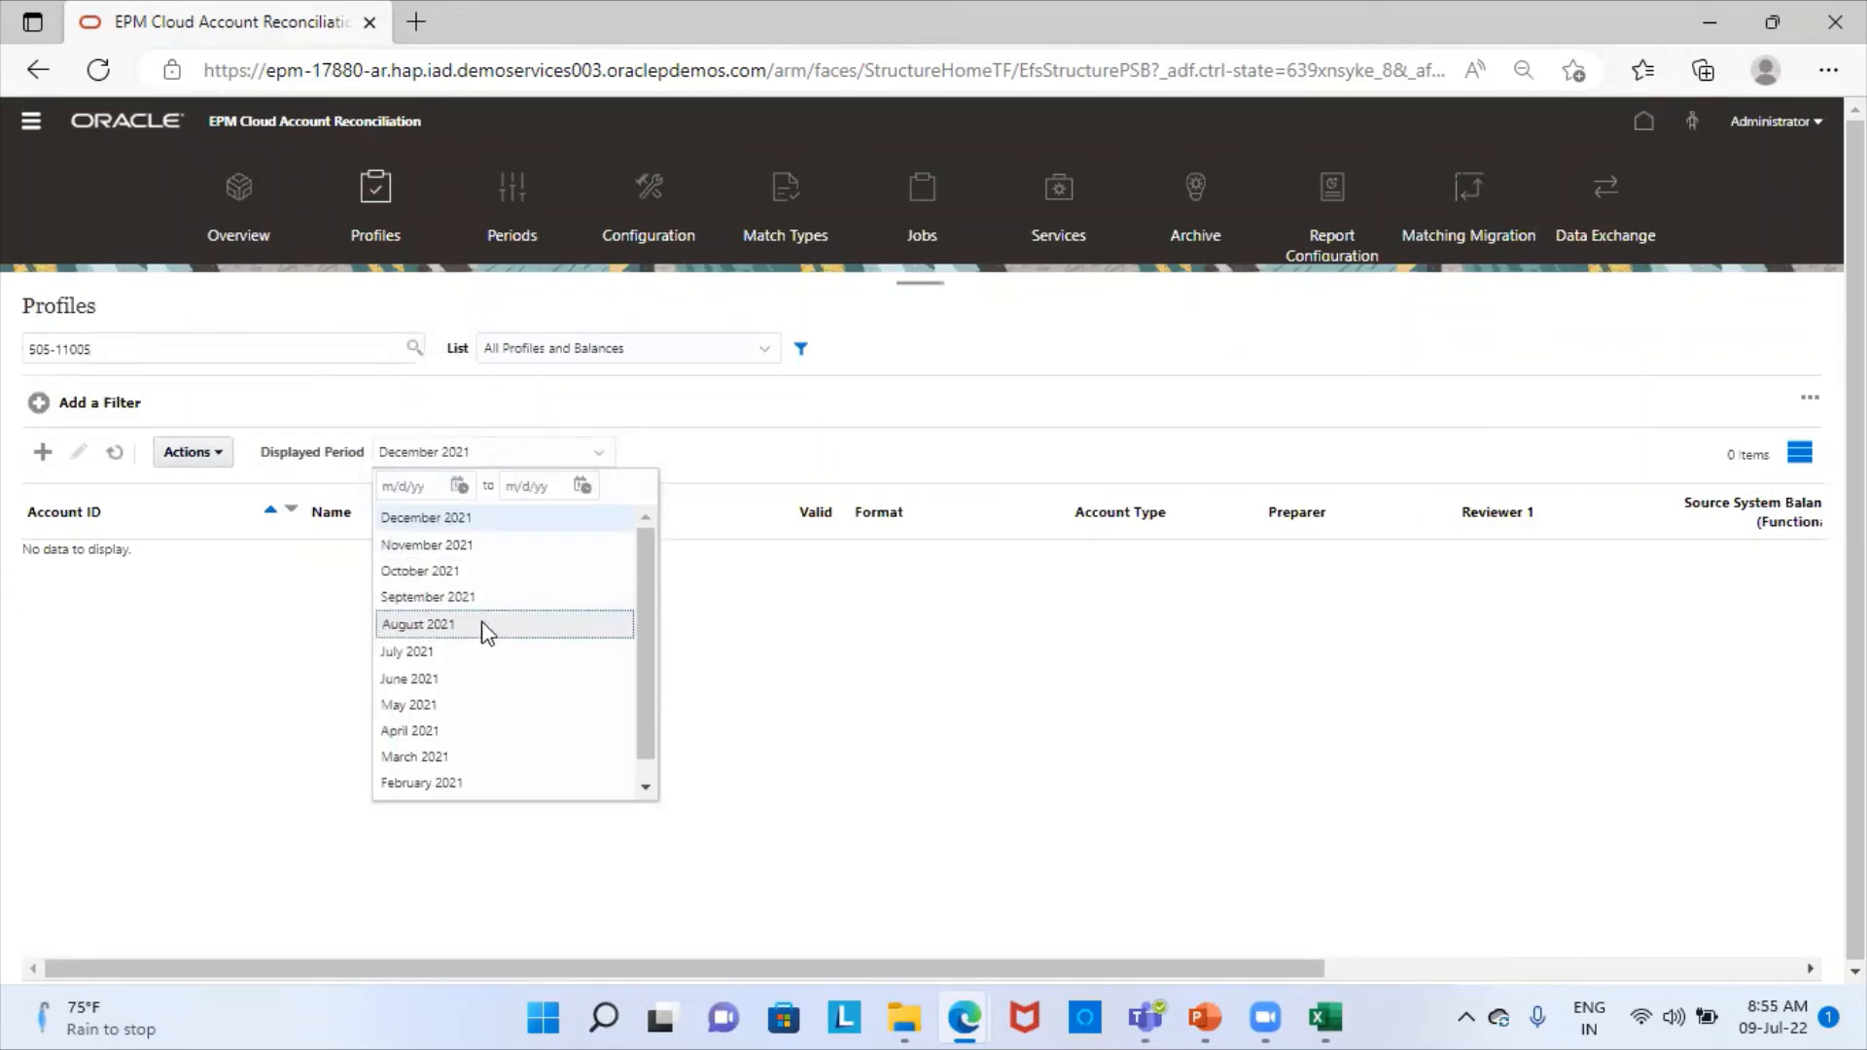
{"action": "left_click", "coordinate": [455, 650]}
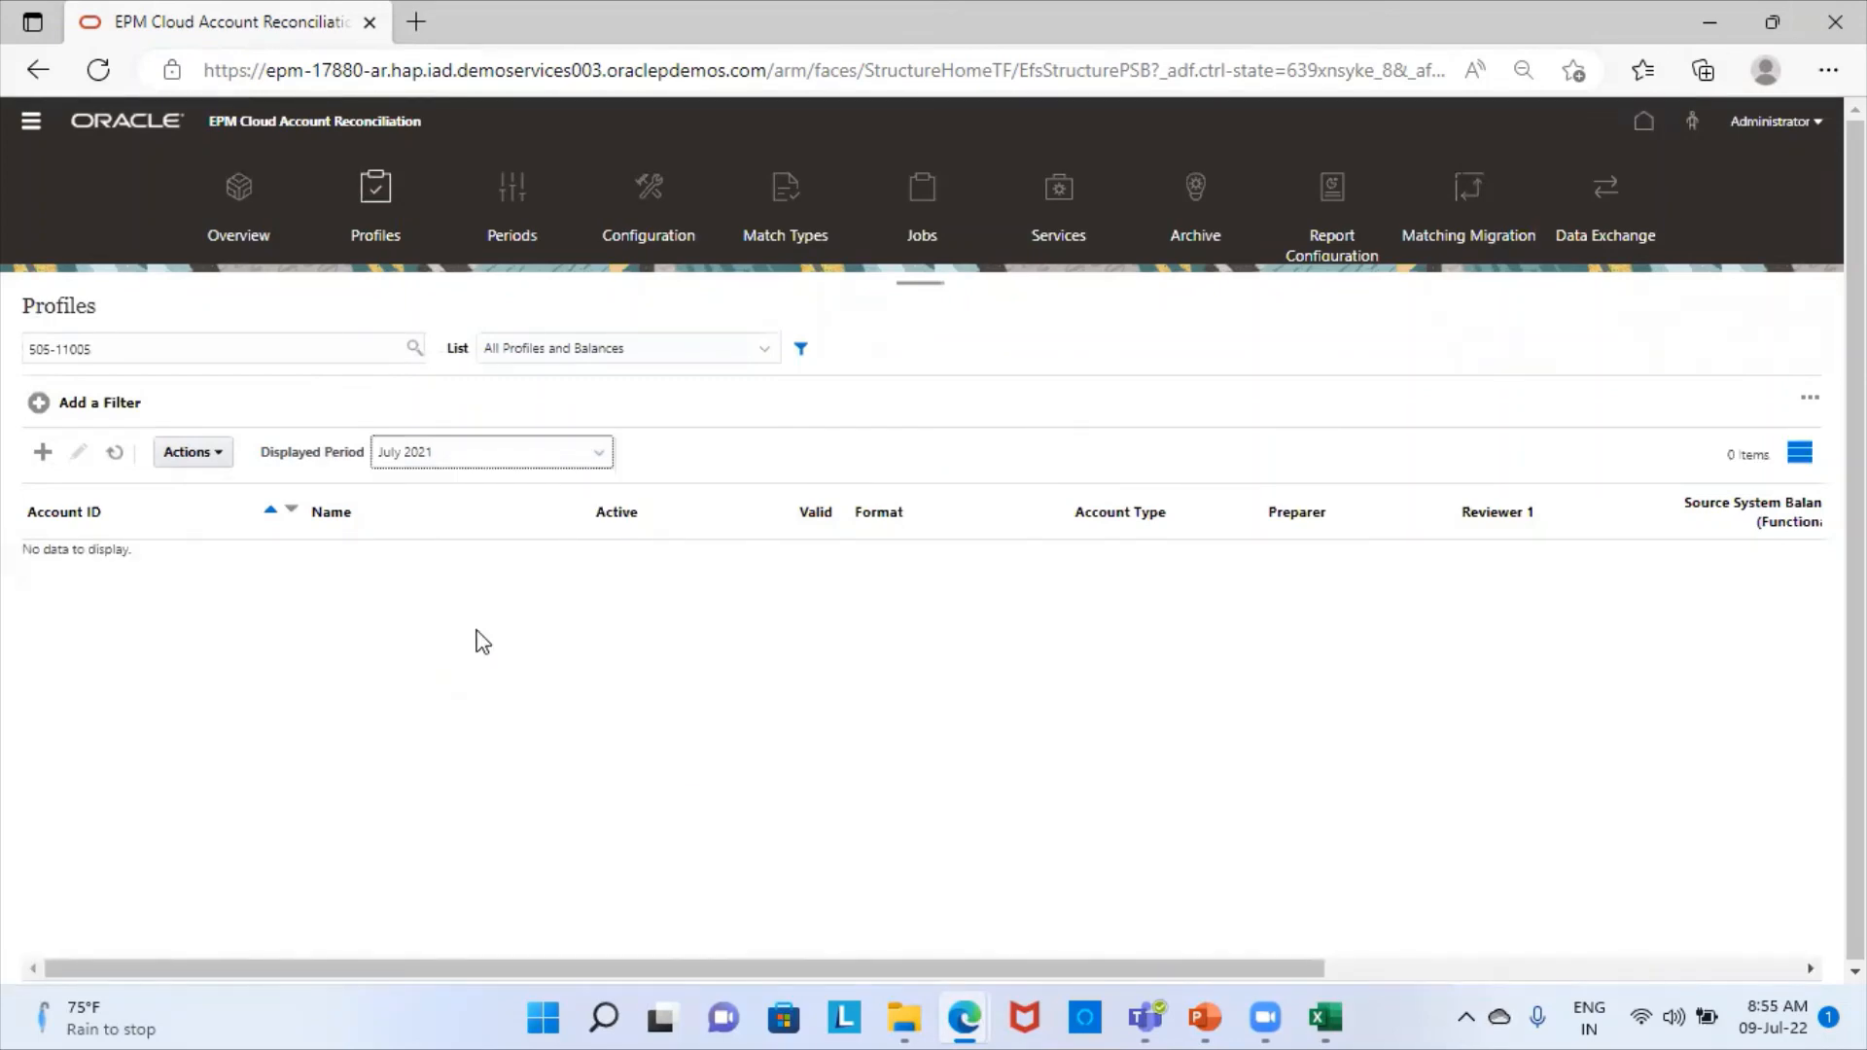
{"action": "left_click", "coordinate": [859, 669]}
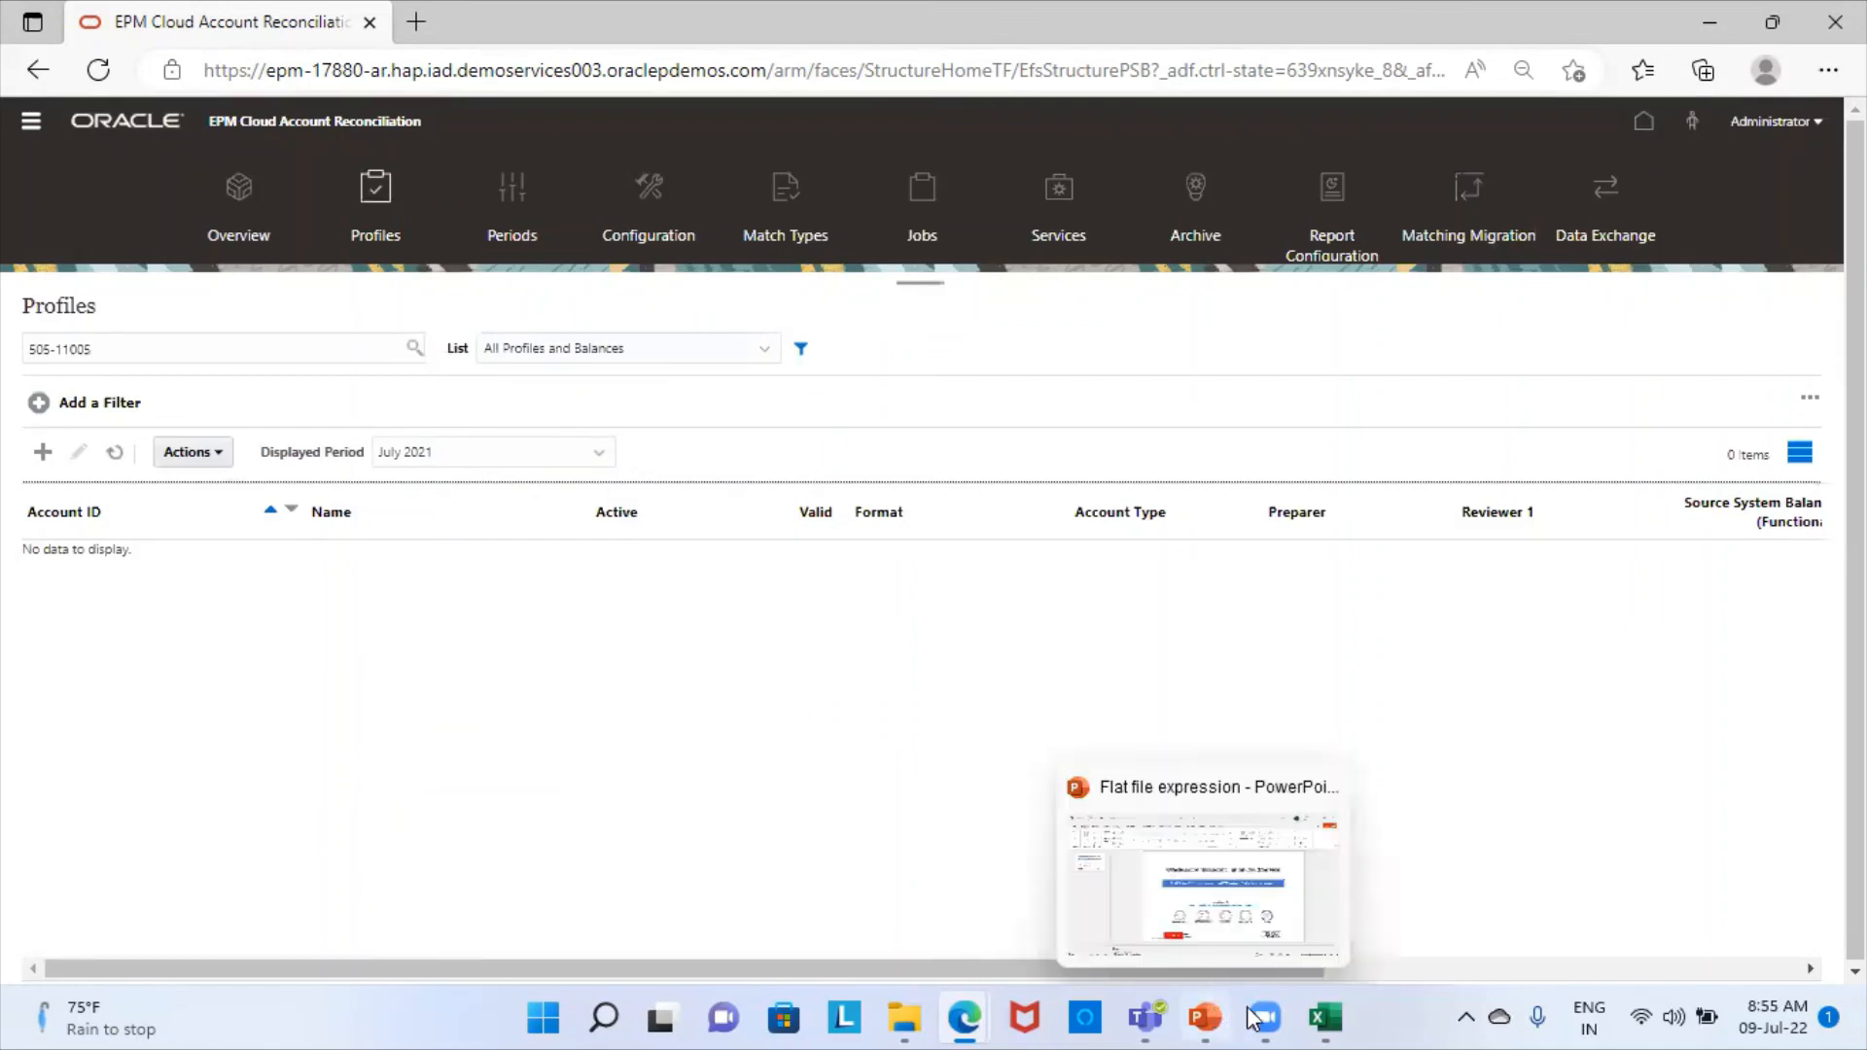
- Recheck the profile IDs in the Flat File Expression workbook in Excel and return to the Profiles list in Edge
{"action": "left_click", "coordinate": [1326, 1018]}
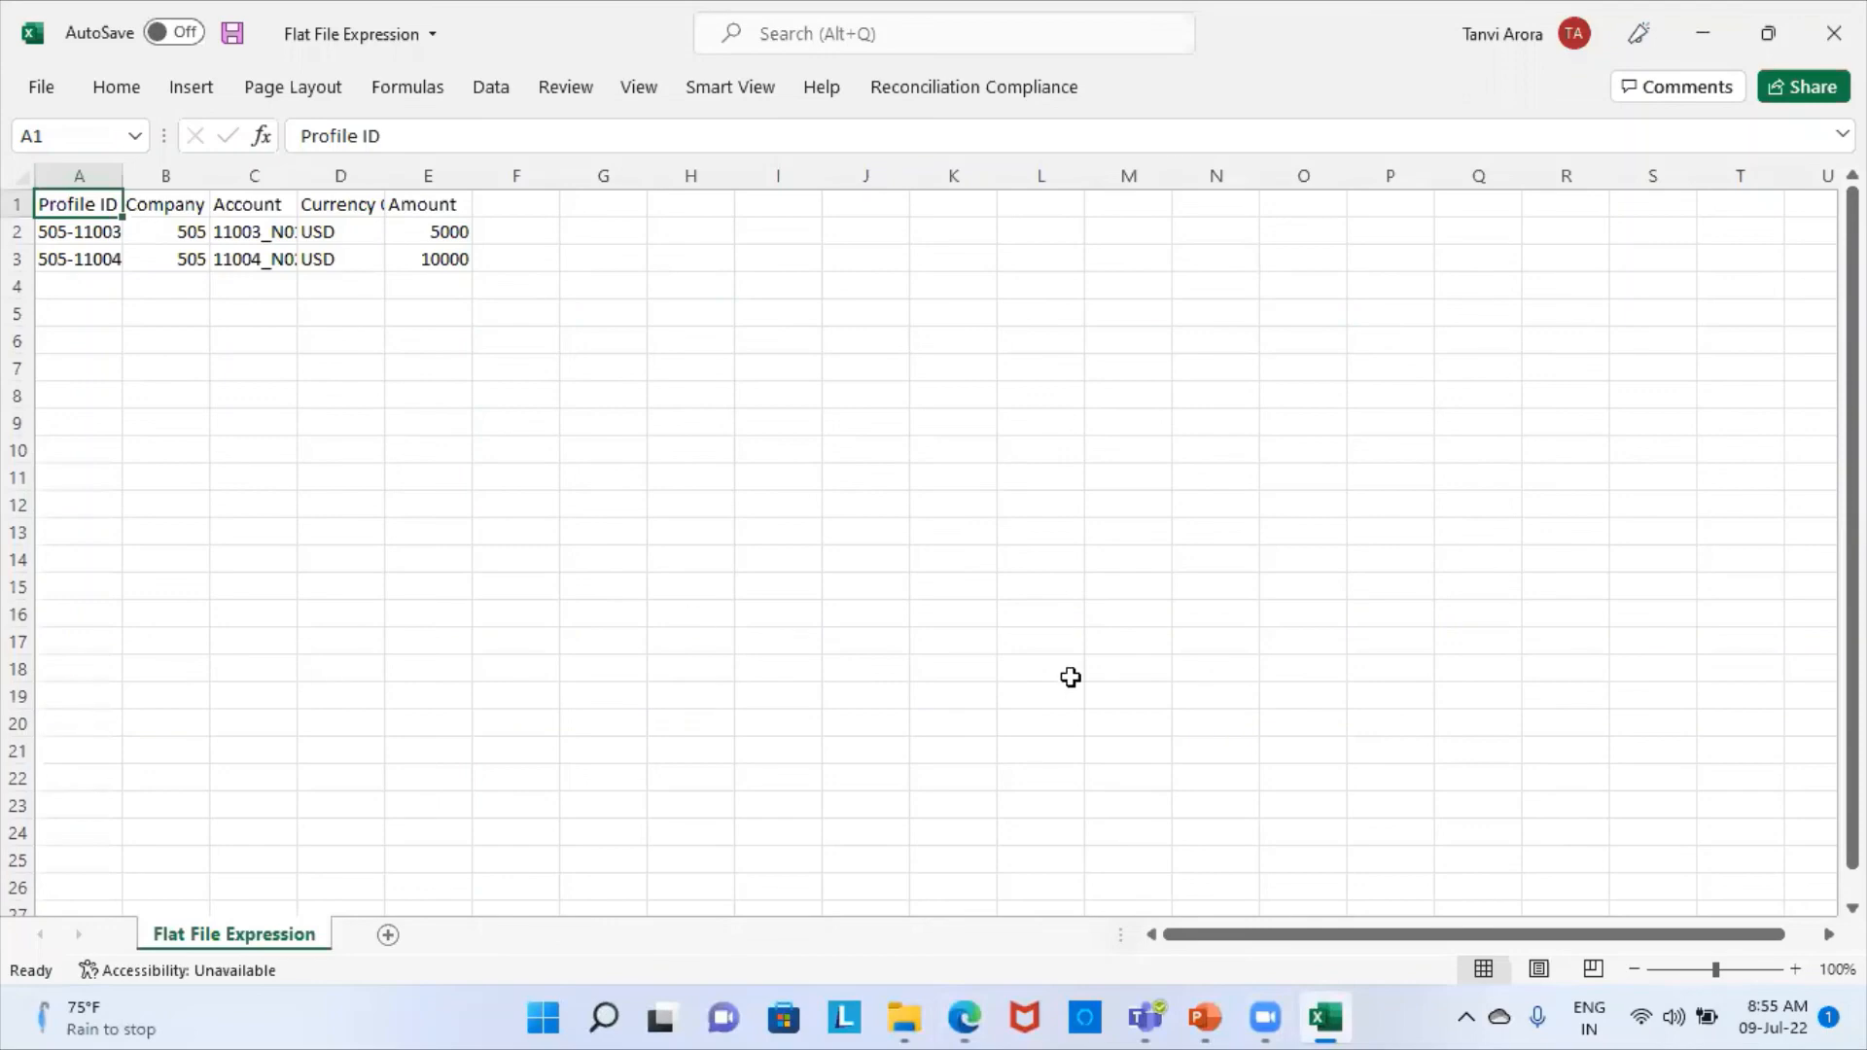
{"action": "left_click", "coordinate": [965, 1018]}
{"action": "left_click", "coordinate": [769, 869]}
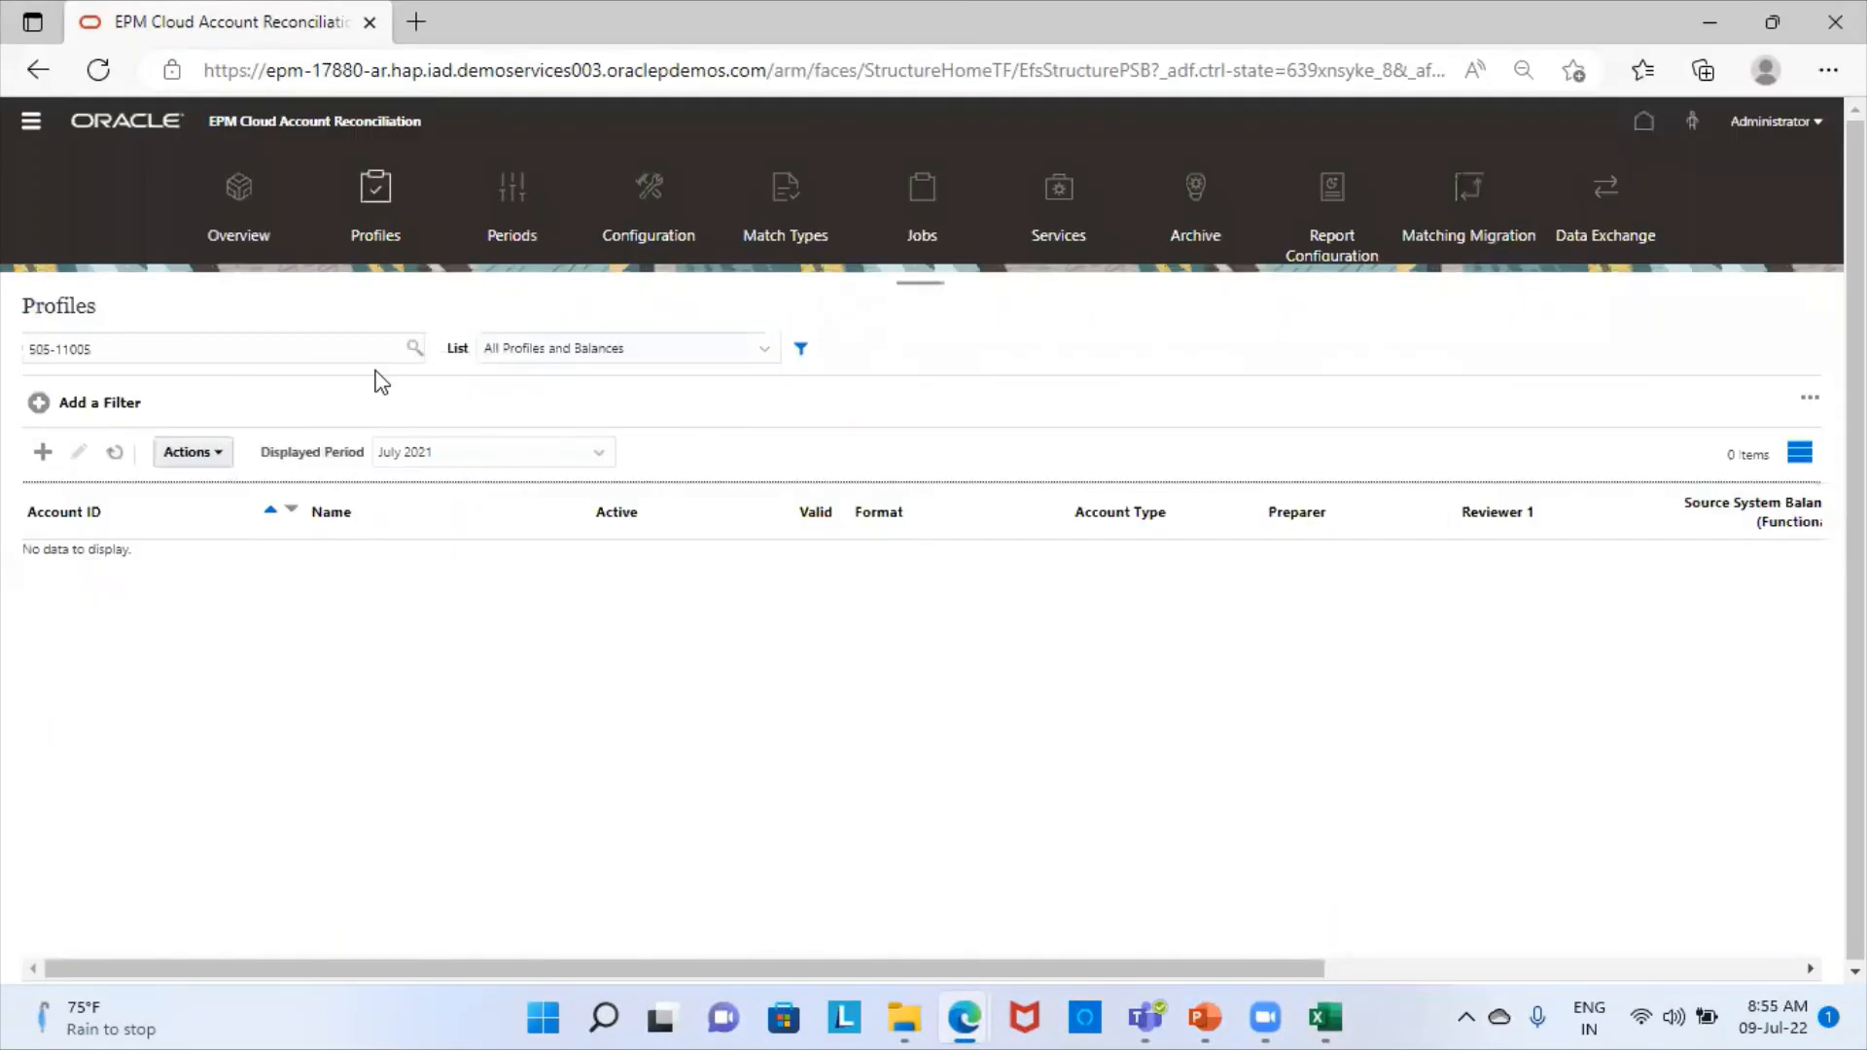
- Search the profiles for 505-11003 and examine its source system balance and unexplained difference columns
{"action": "left_click", "coordinate": [208, 339]}
{"action": "key", "text": "BackSpace"}
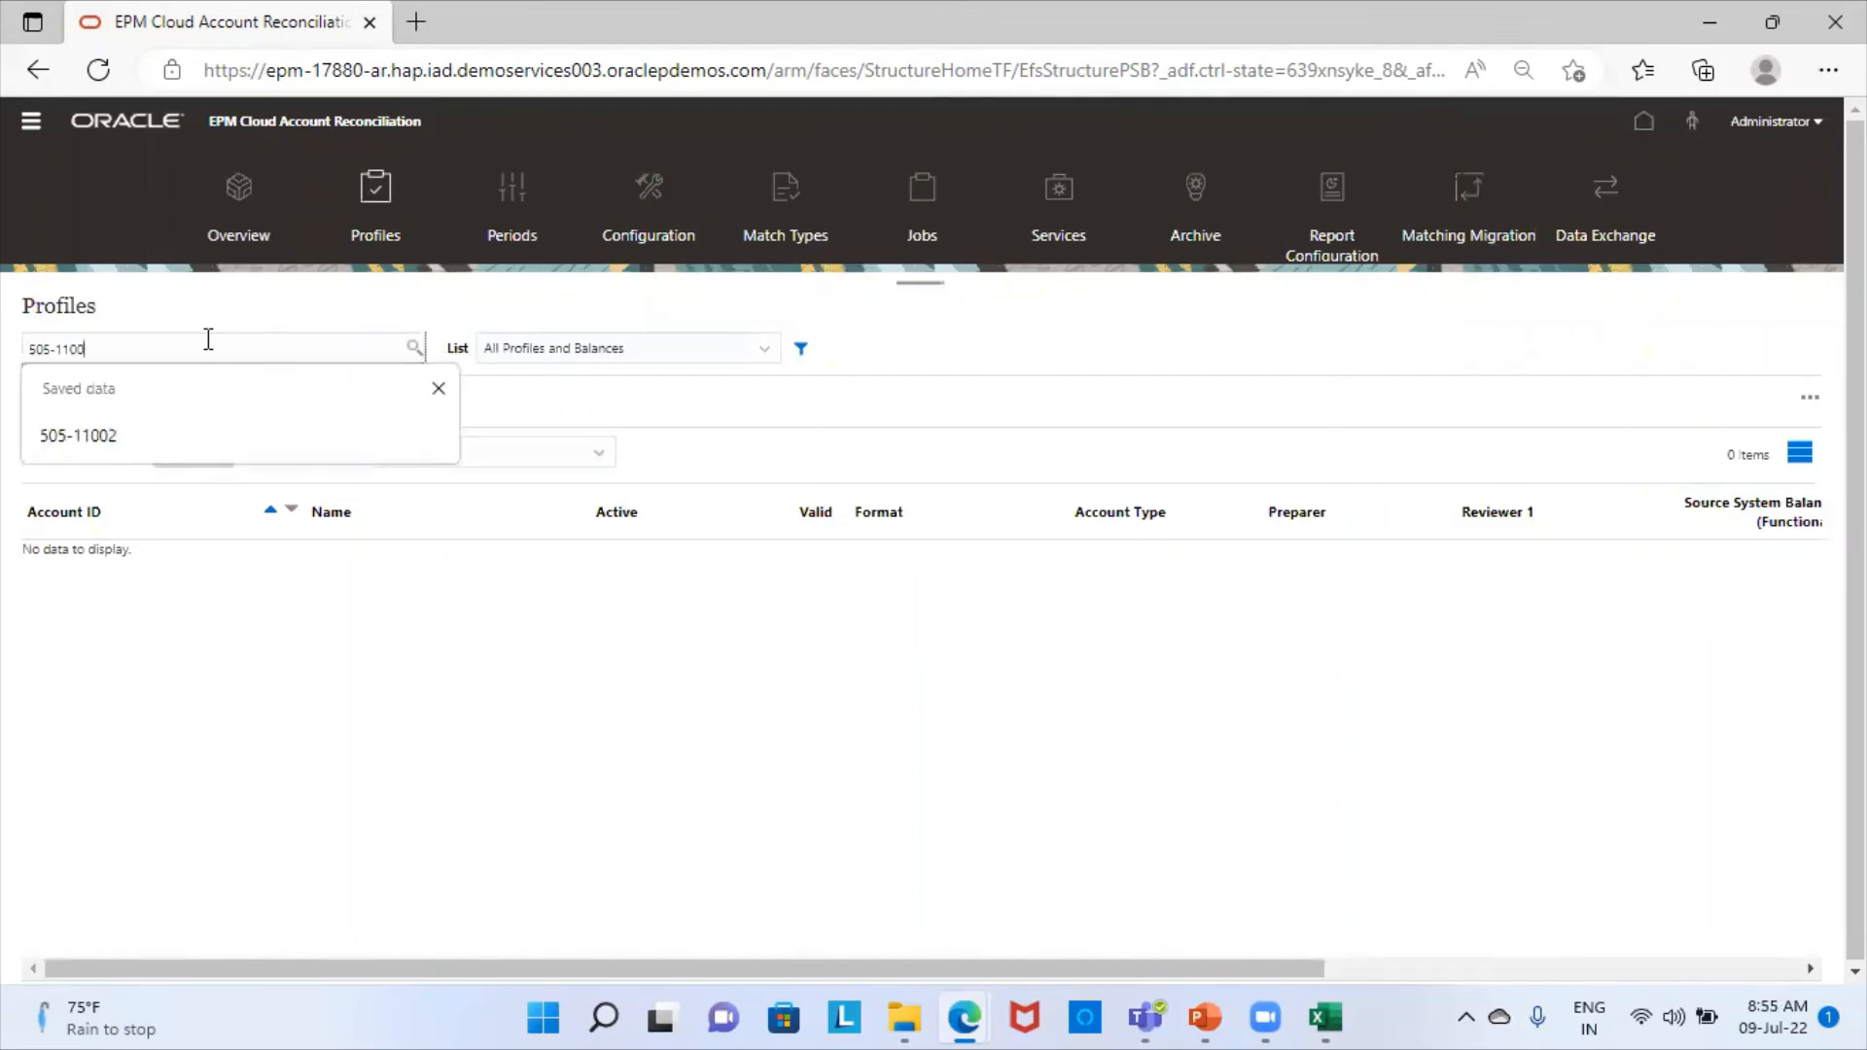
{"action": "type", "text": "3"}
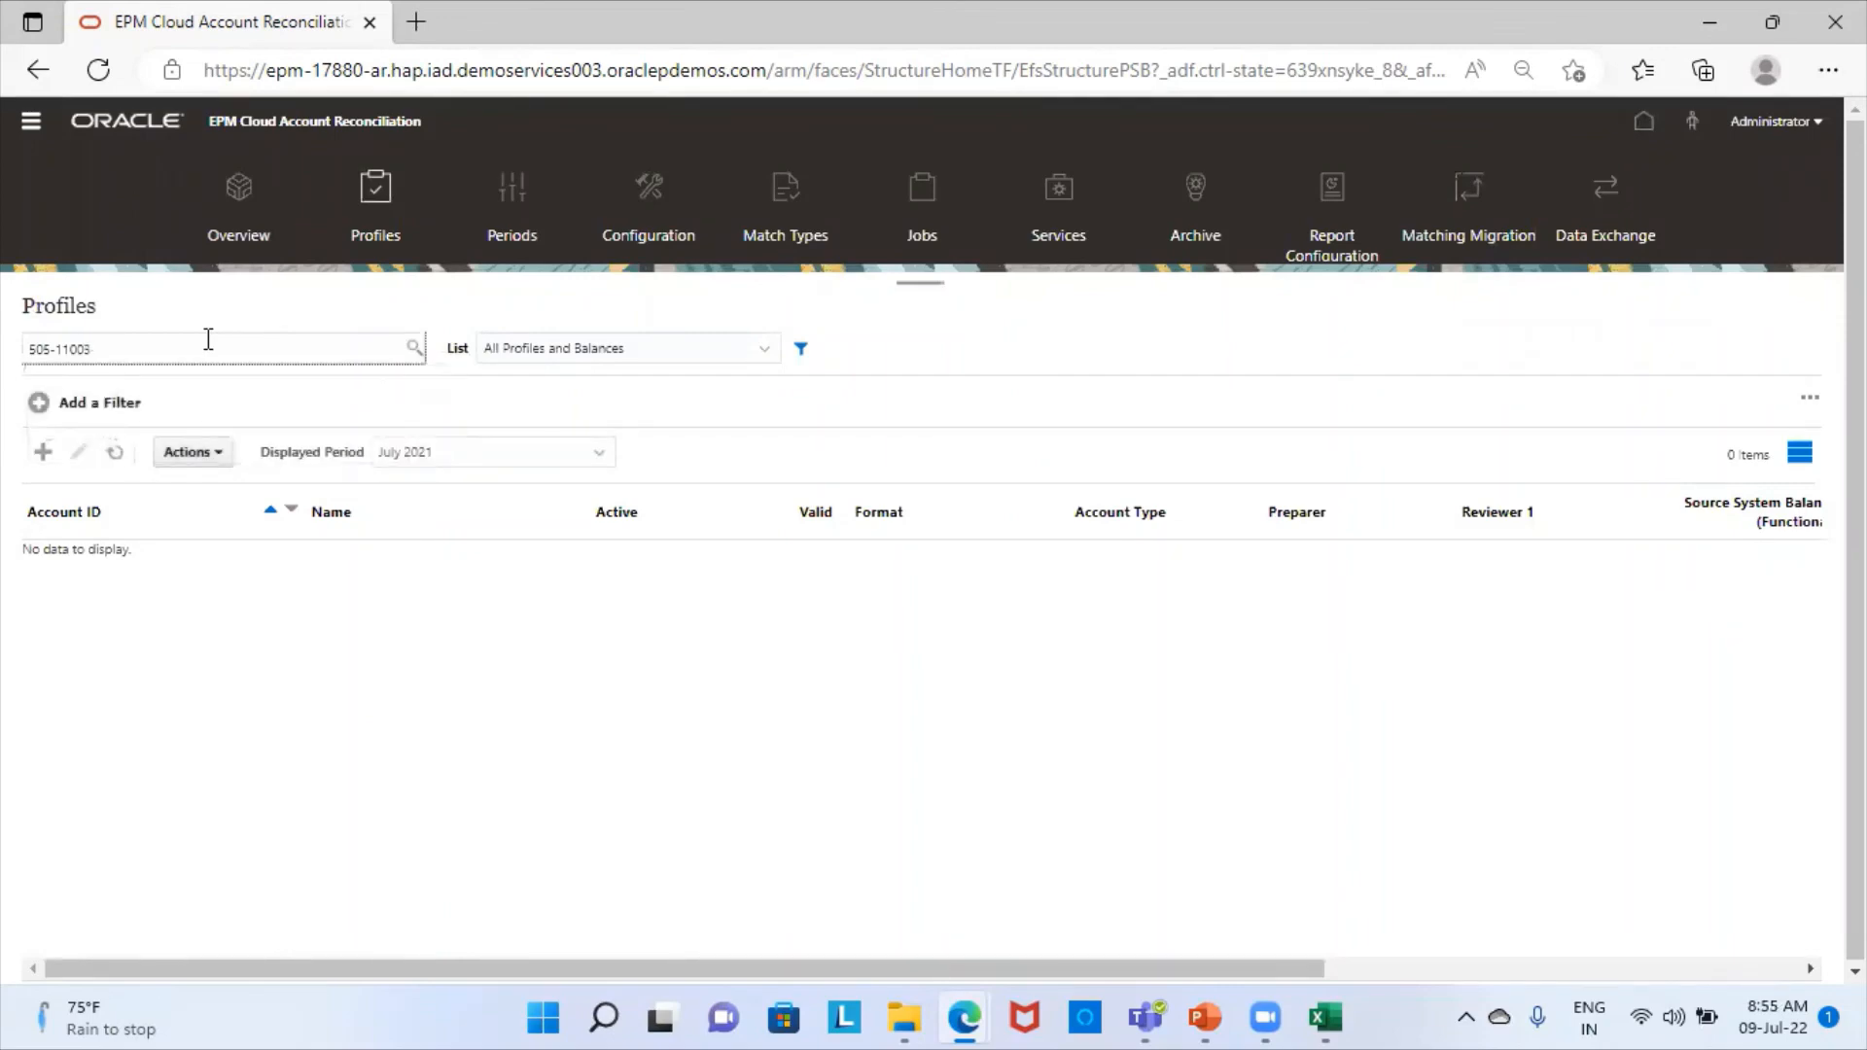
{"action": "key", "text": "Return"}
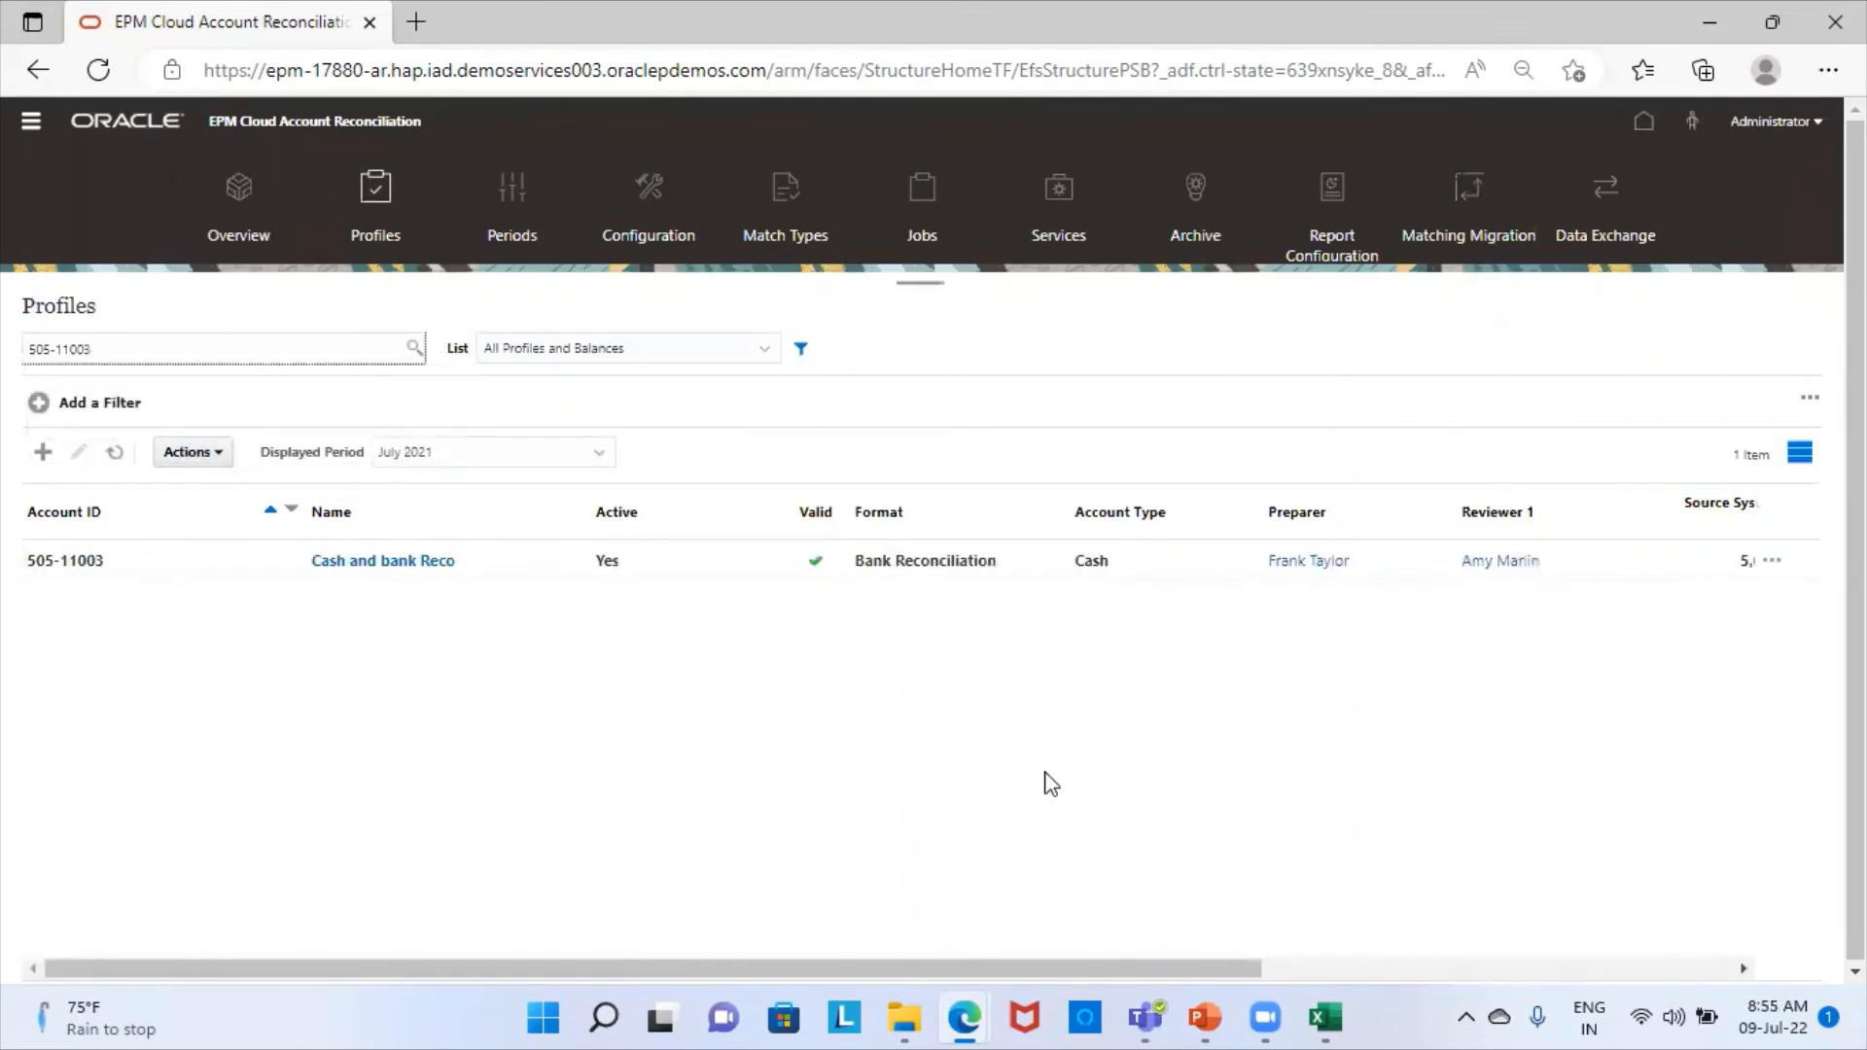
{"action": "left_click", "coordinate": [1741, 970]}
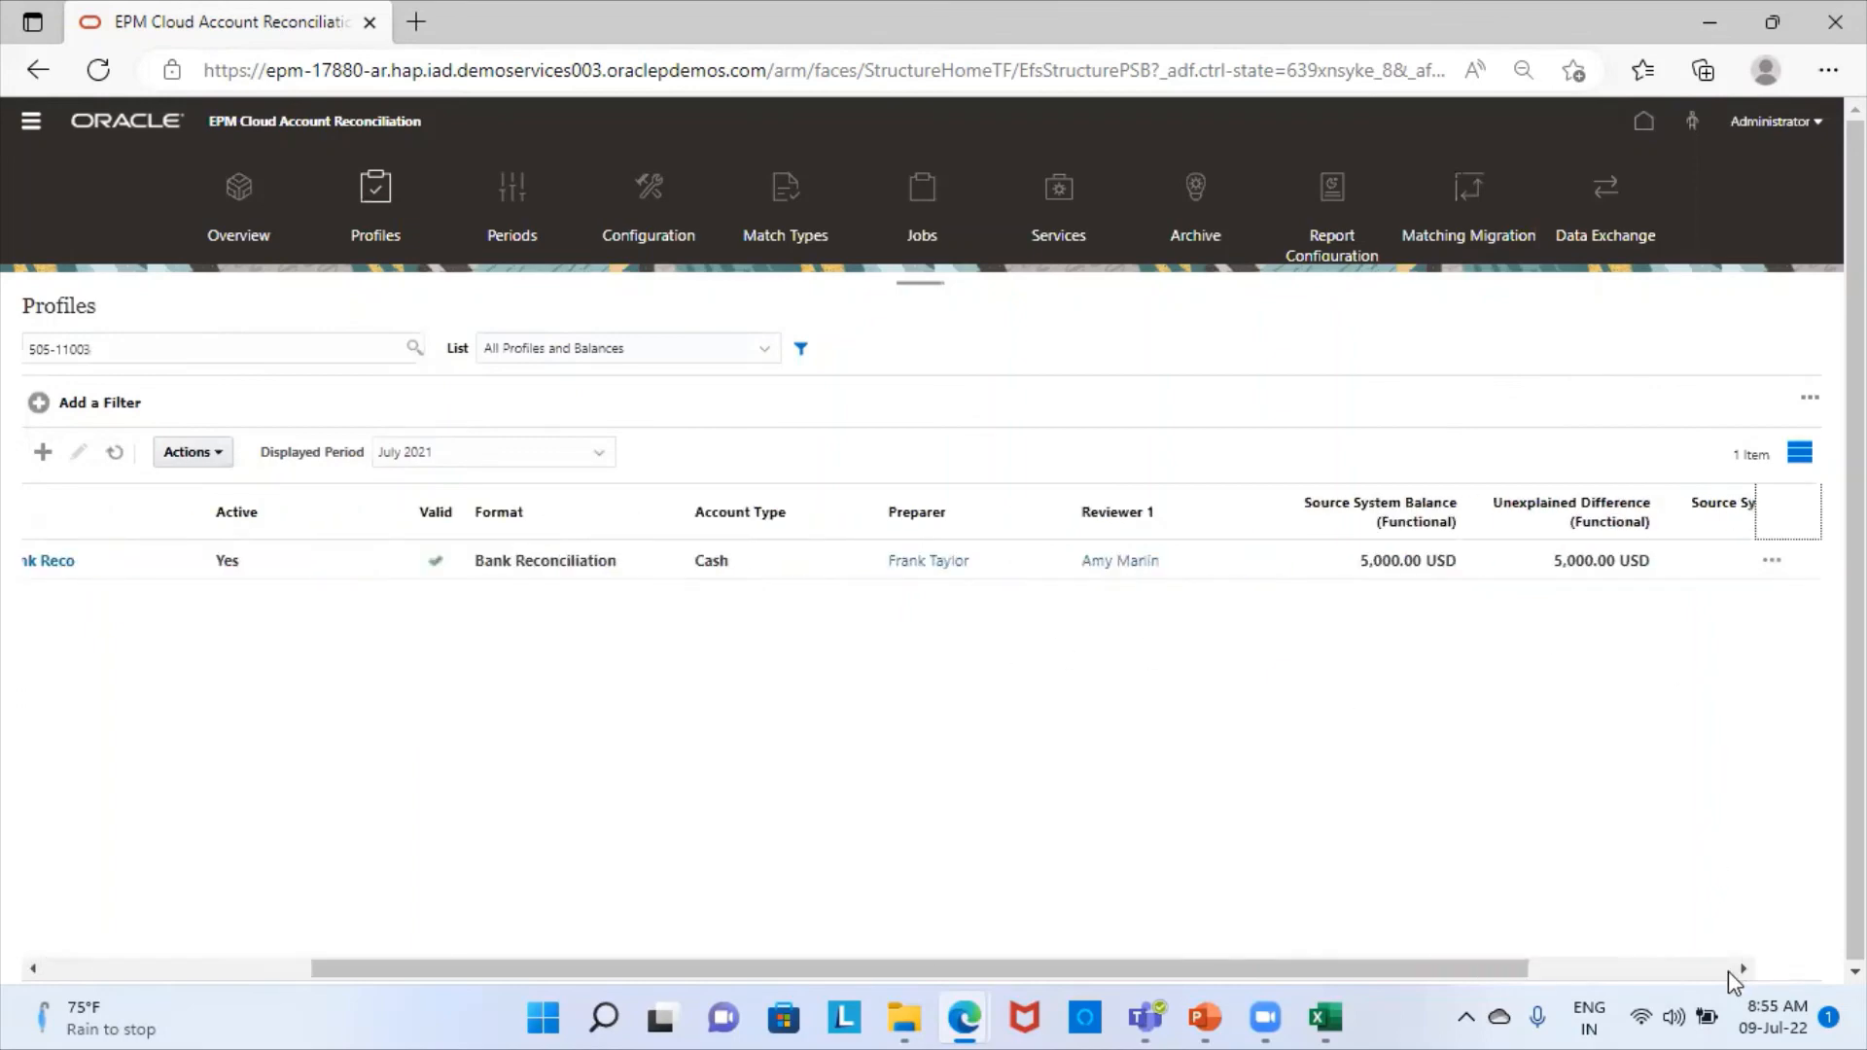
{"action": "left_click", "coordinate": [1741, 970]}
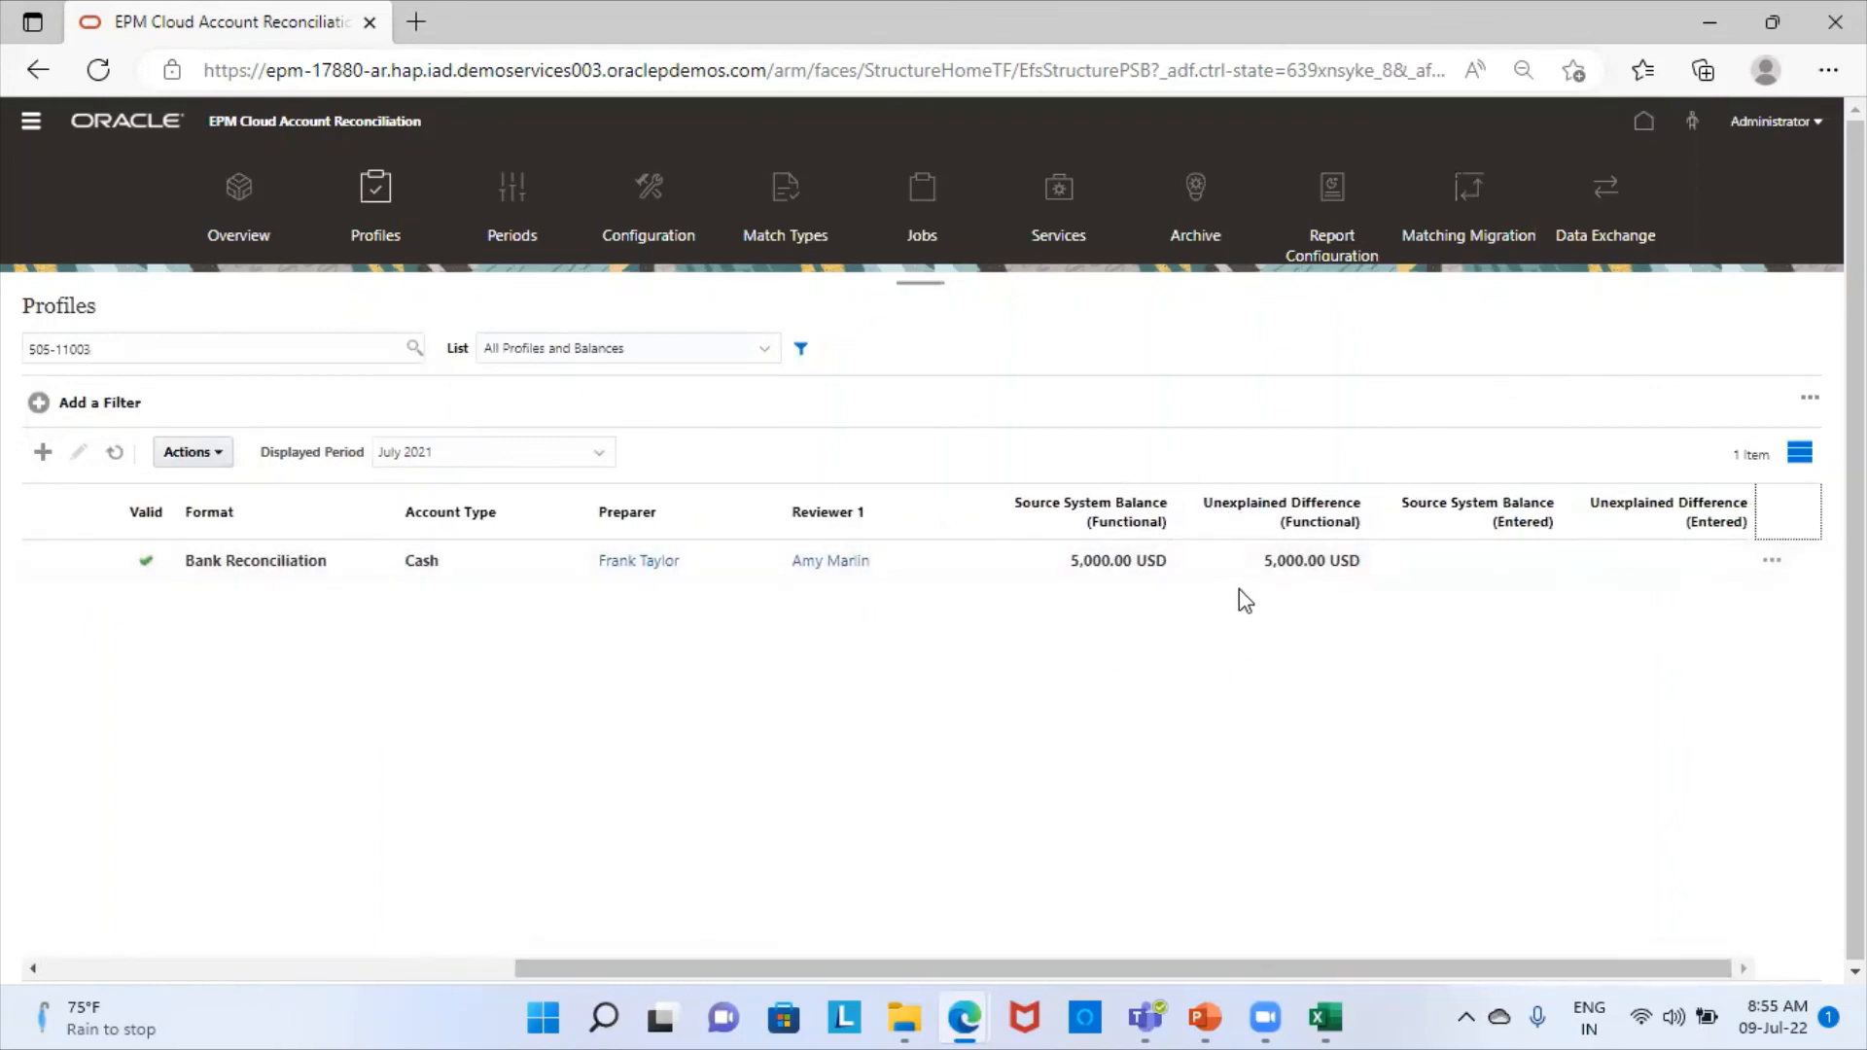
{"action": "left_click", "coordinate": [56, 970]}
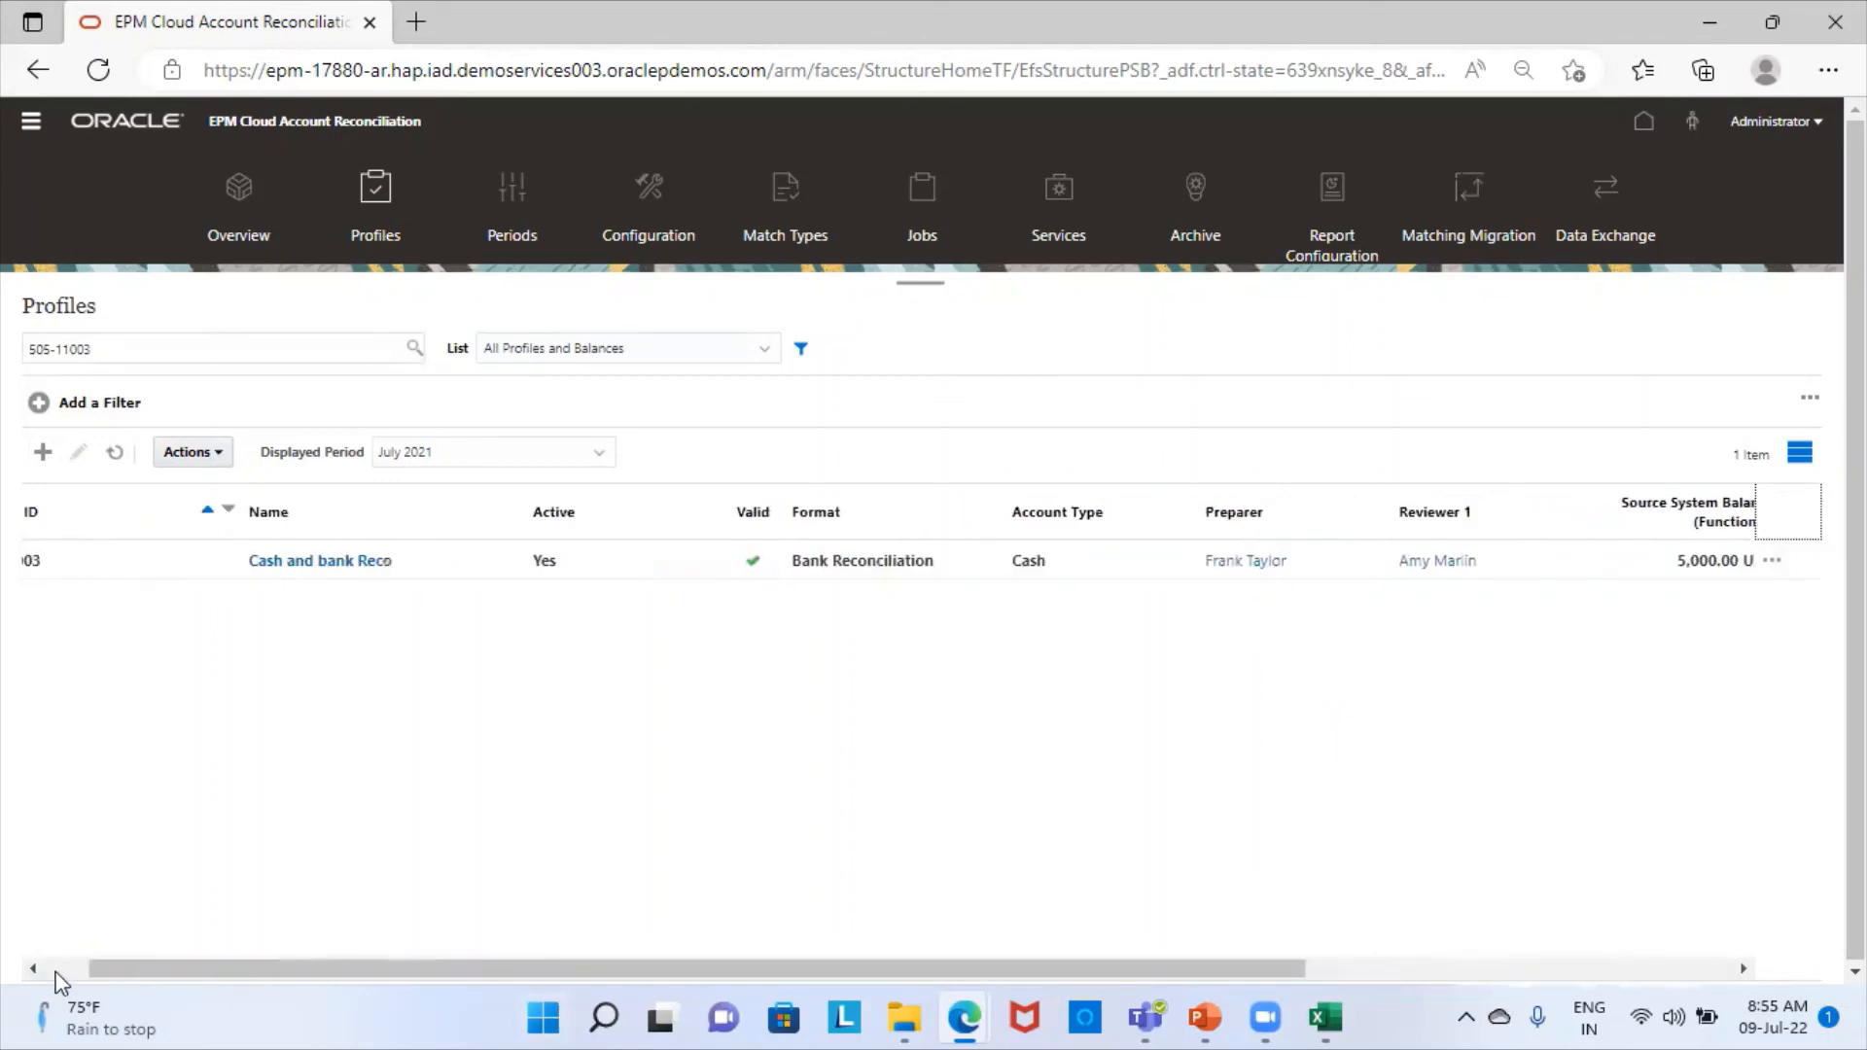
- Search the profiles for 505-11004 and examine its source system balance and unexplained difference columns
{"action": "left_click", "coordinate": [159, 350]}
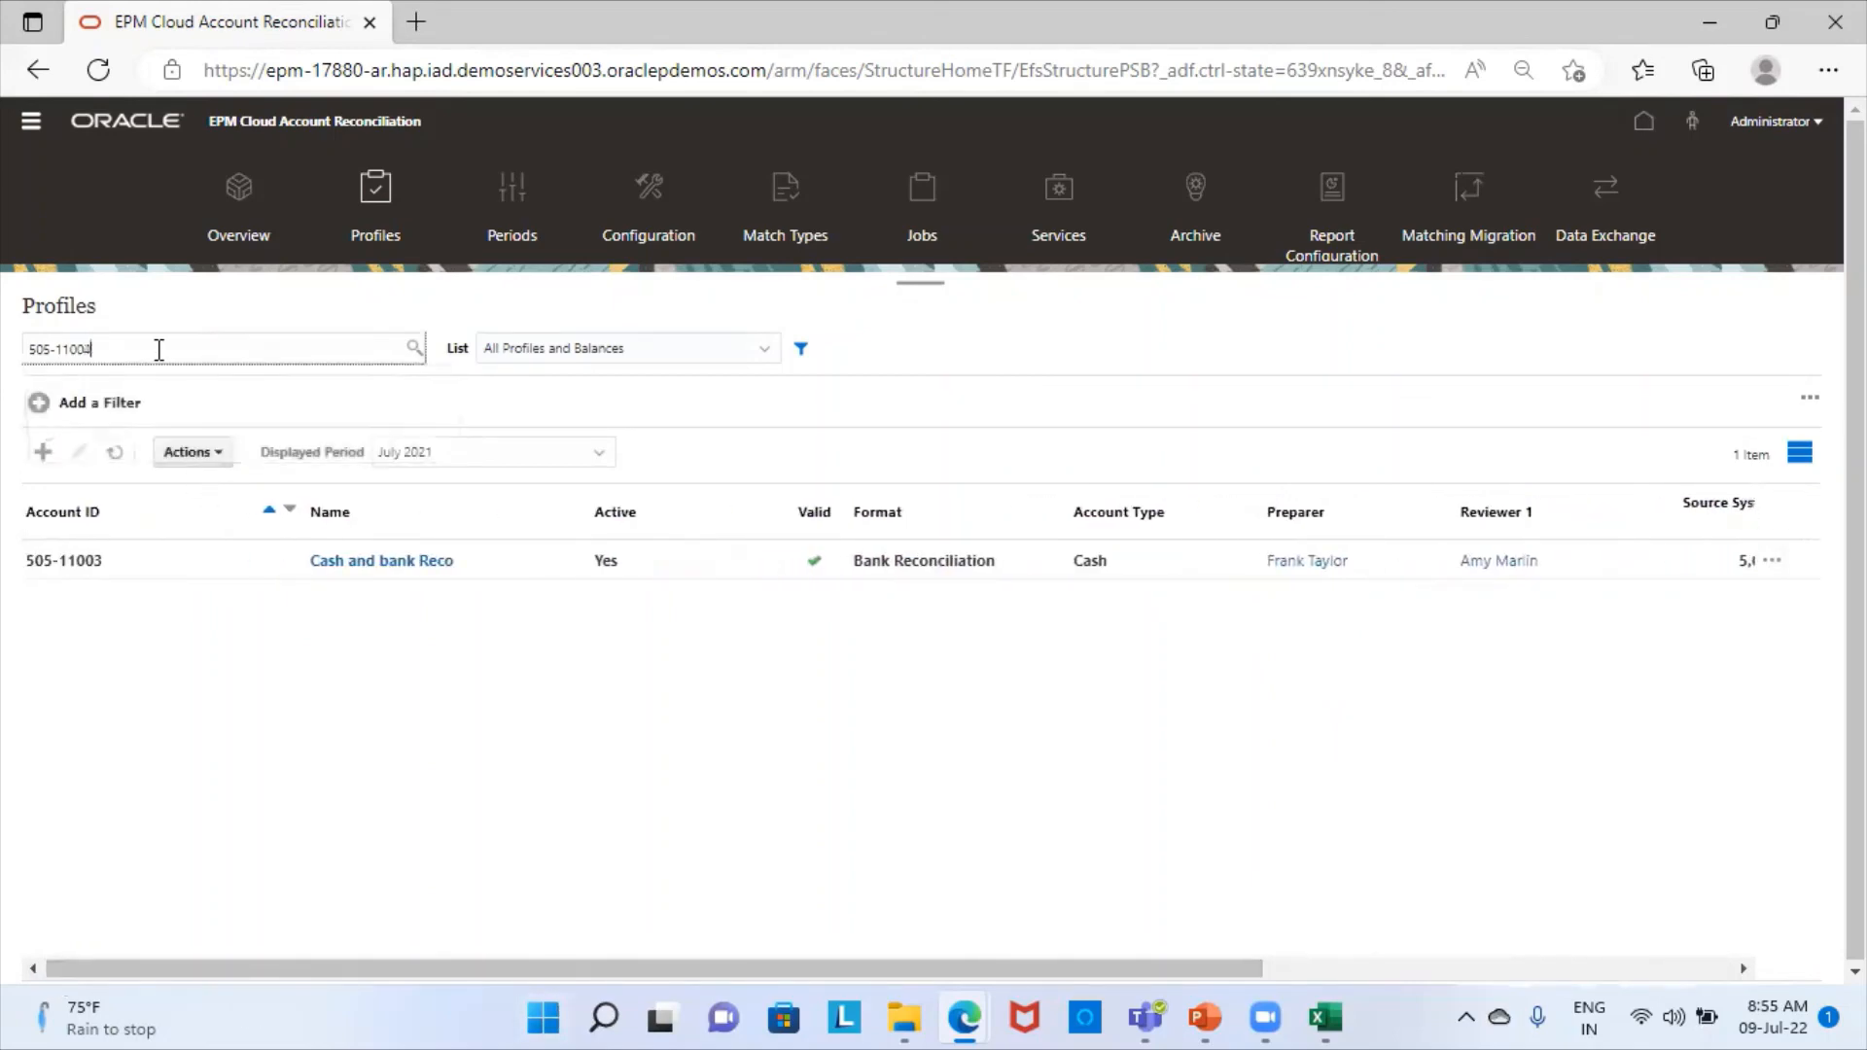
{"action": "type", "text": "4"}
{"action": "key", "text": "Return"}
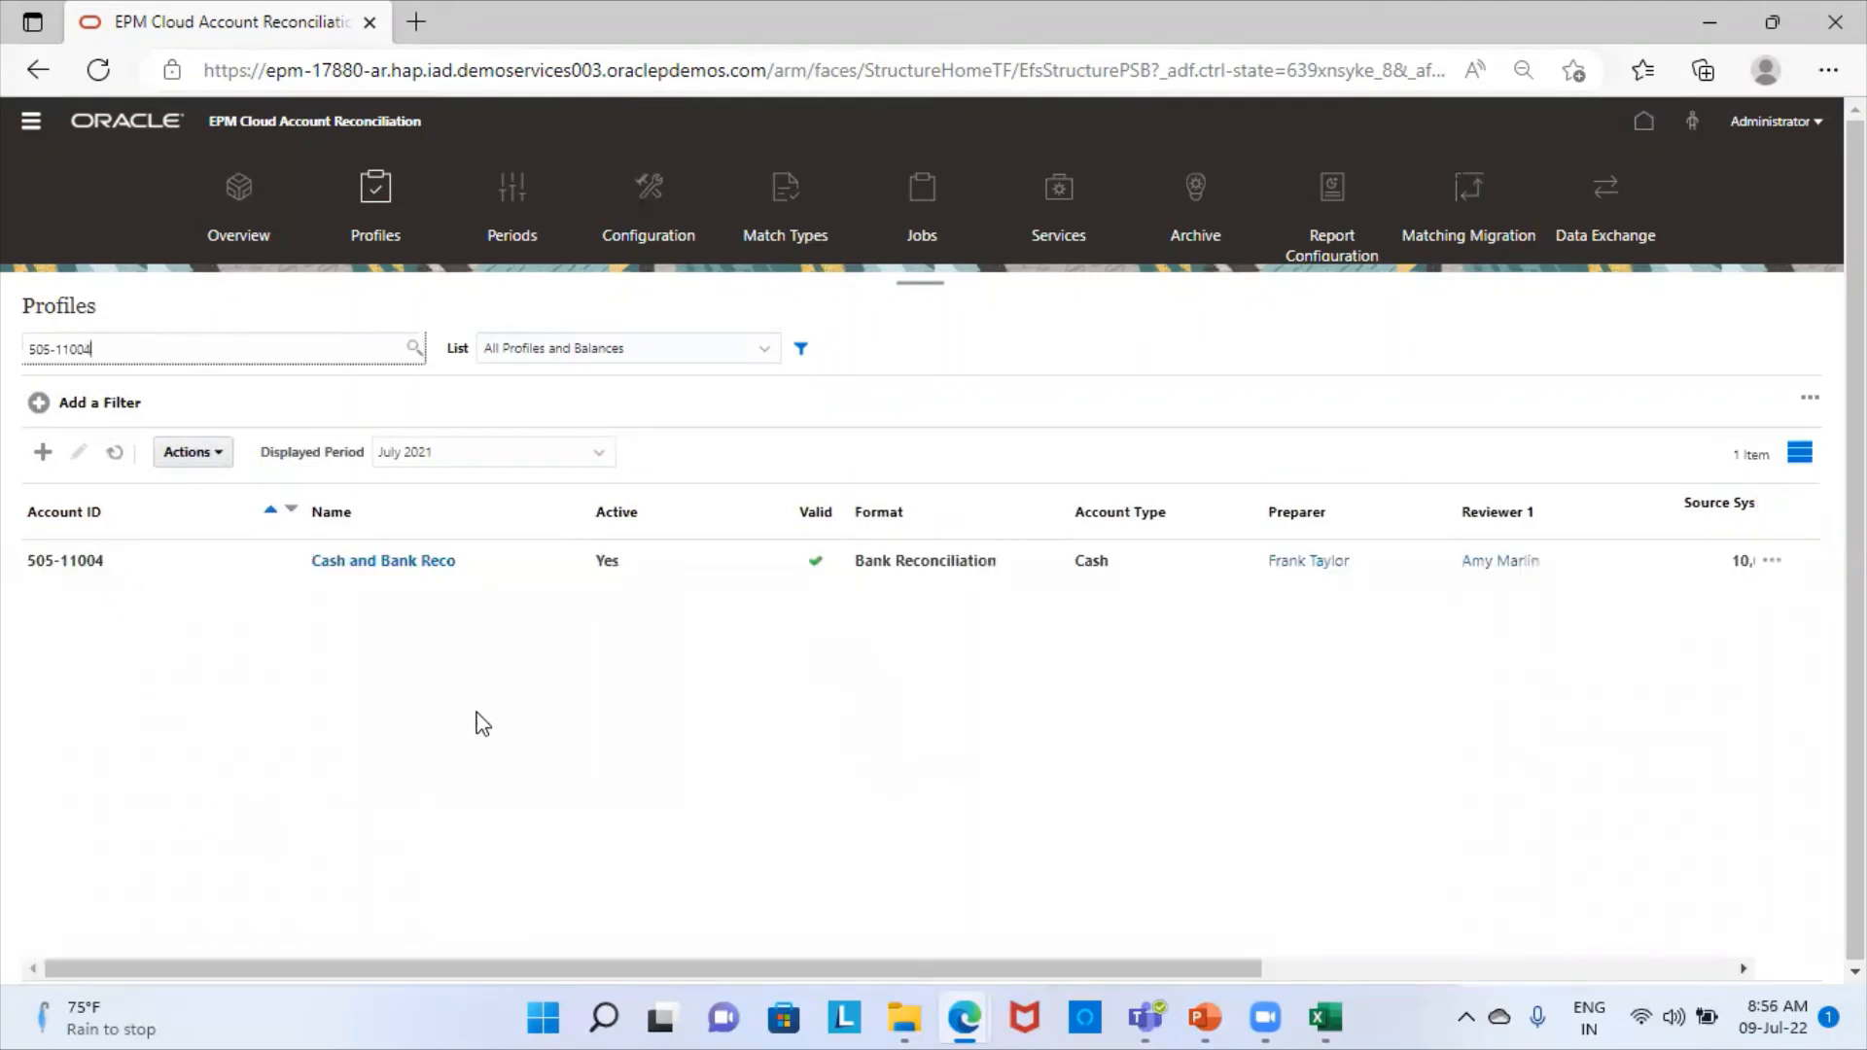
{"action": "scroll", "coordinate": [1643, 971], "scroll_direction": "right", "scroll_amount": 5}
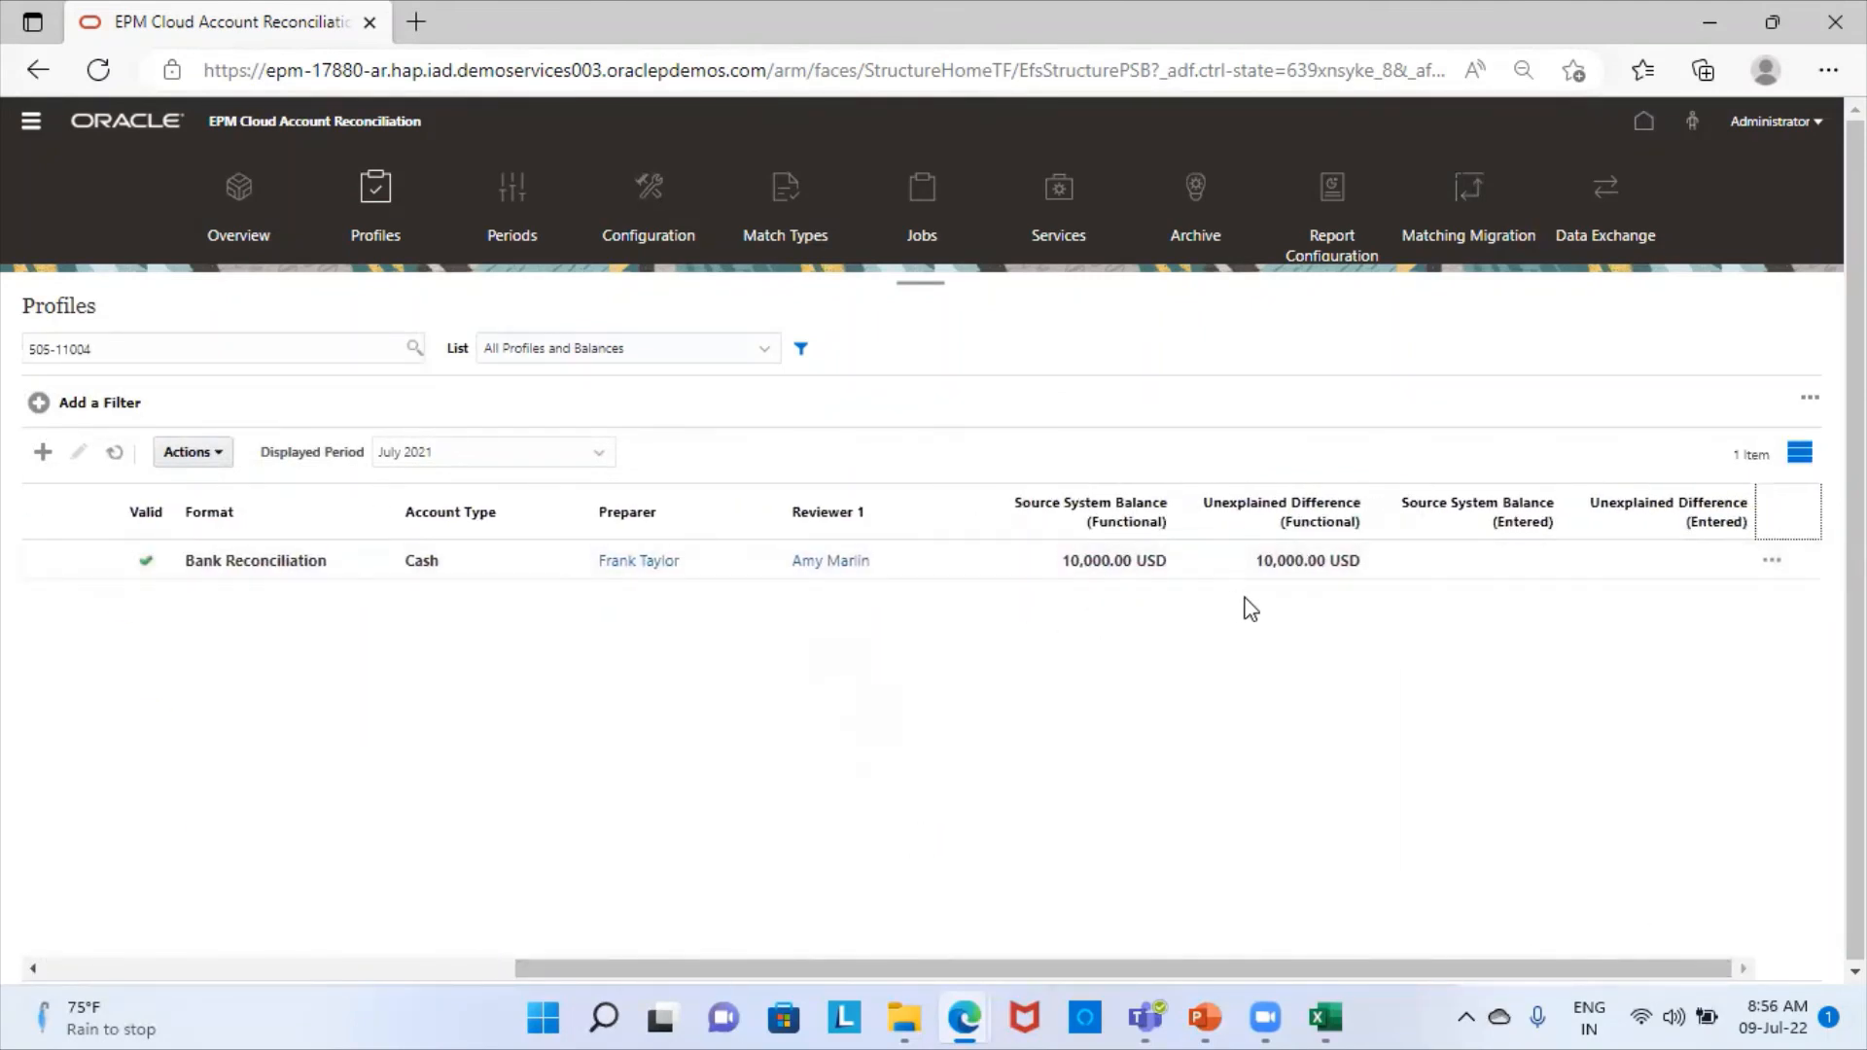
- Compare the profile's balance with the amounts in the Flat File Expression workbook in Excel, and return to the Profiles list in Edge
{"action": "left_click", "coordinate": [1326, 1018]}
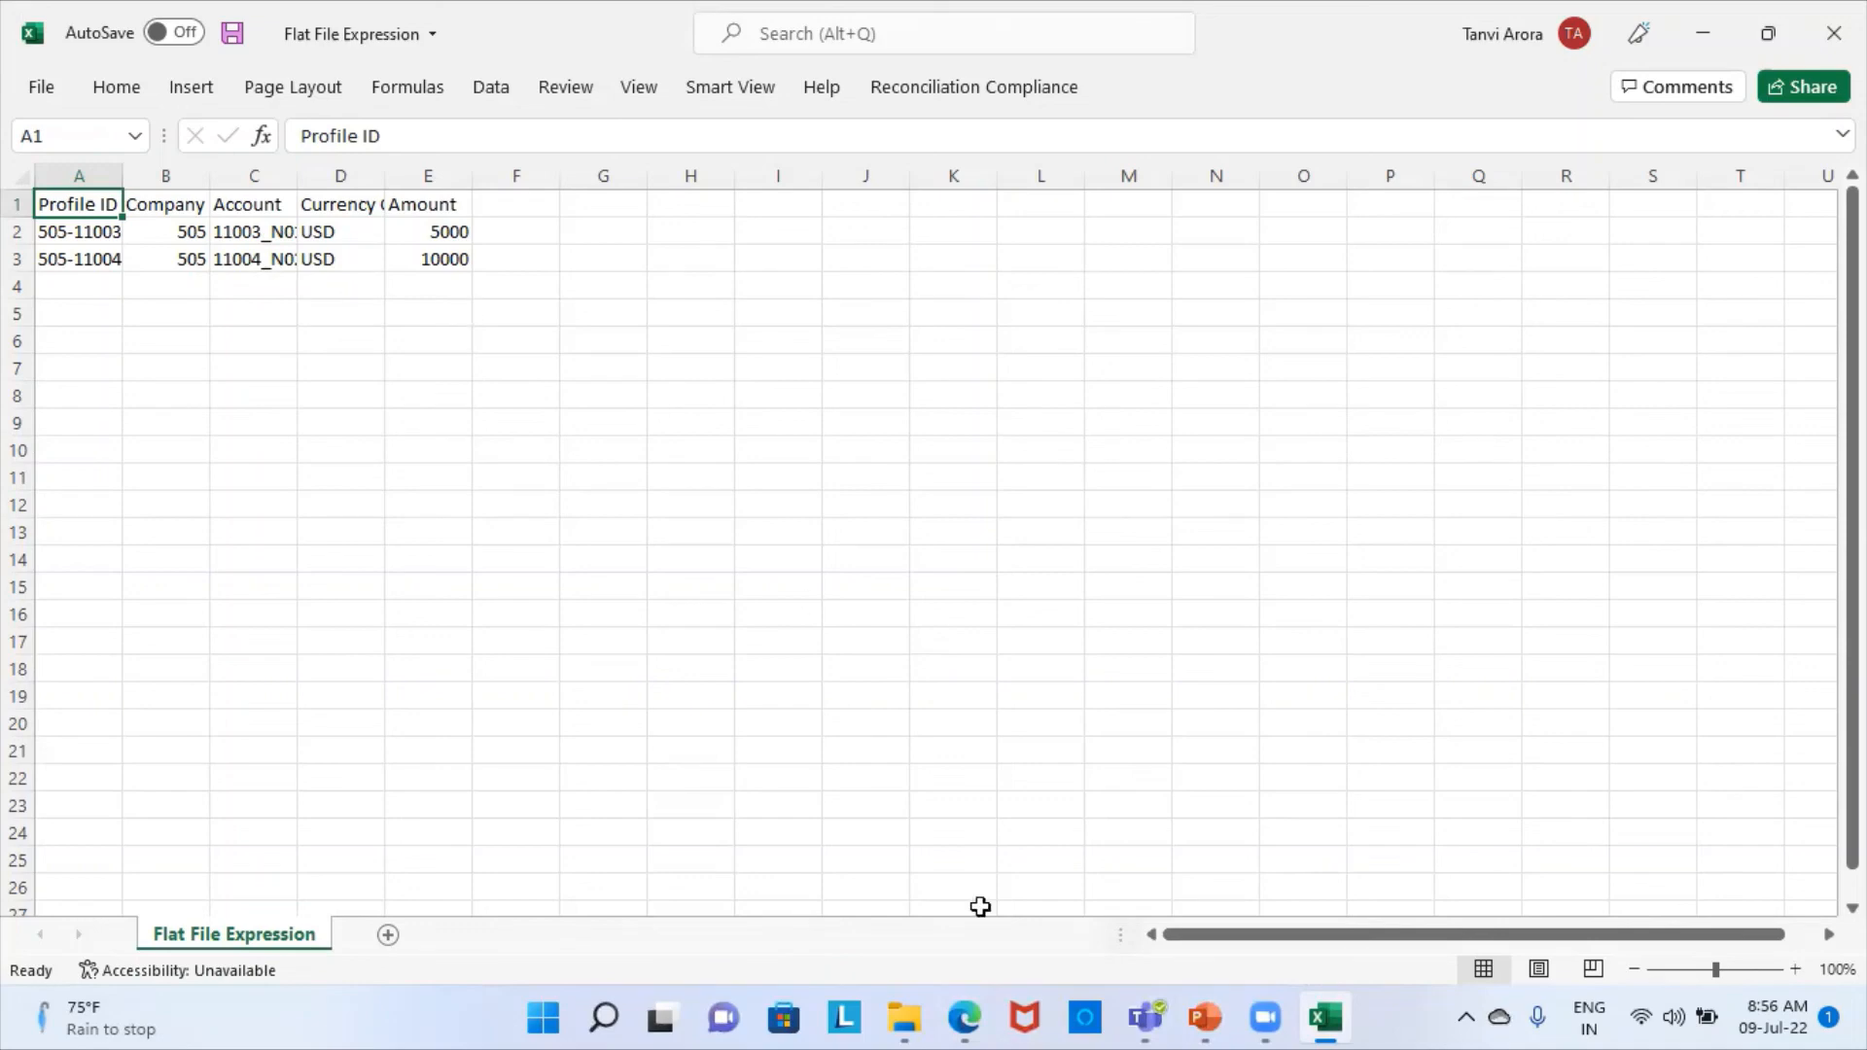
{"action": "left_click", "coordinate": [965, 1018]}
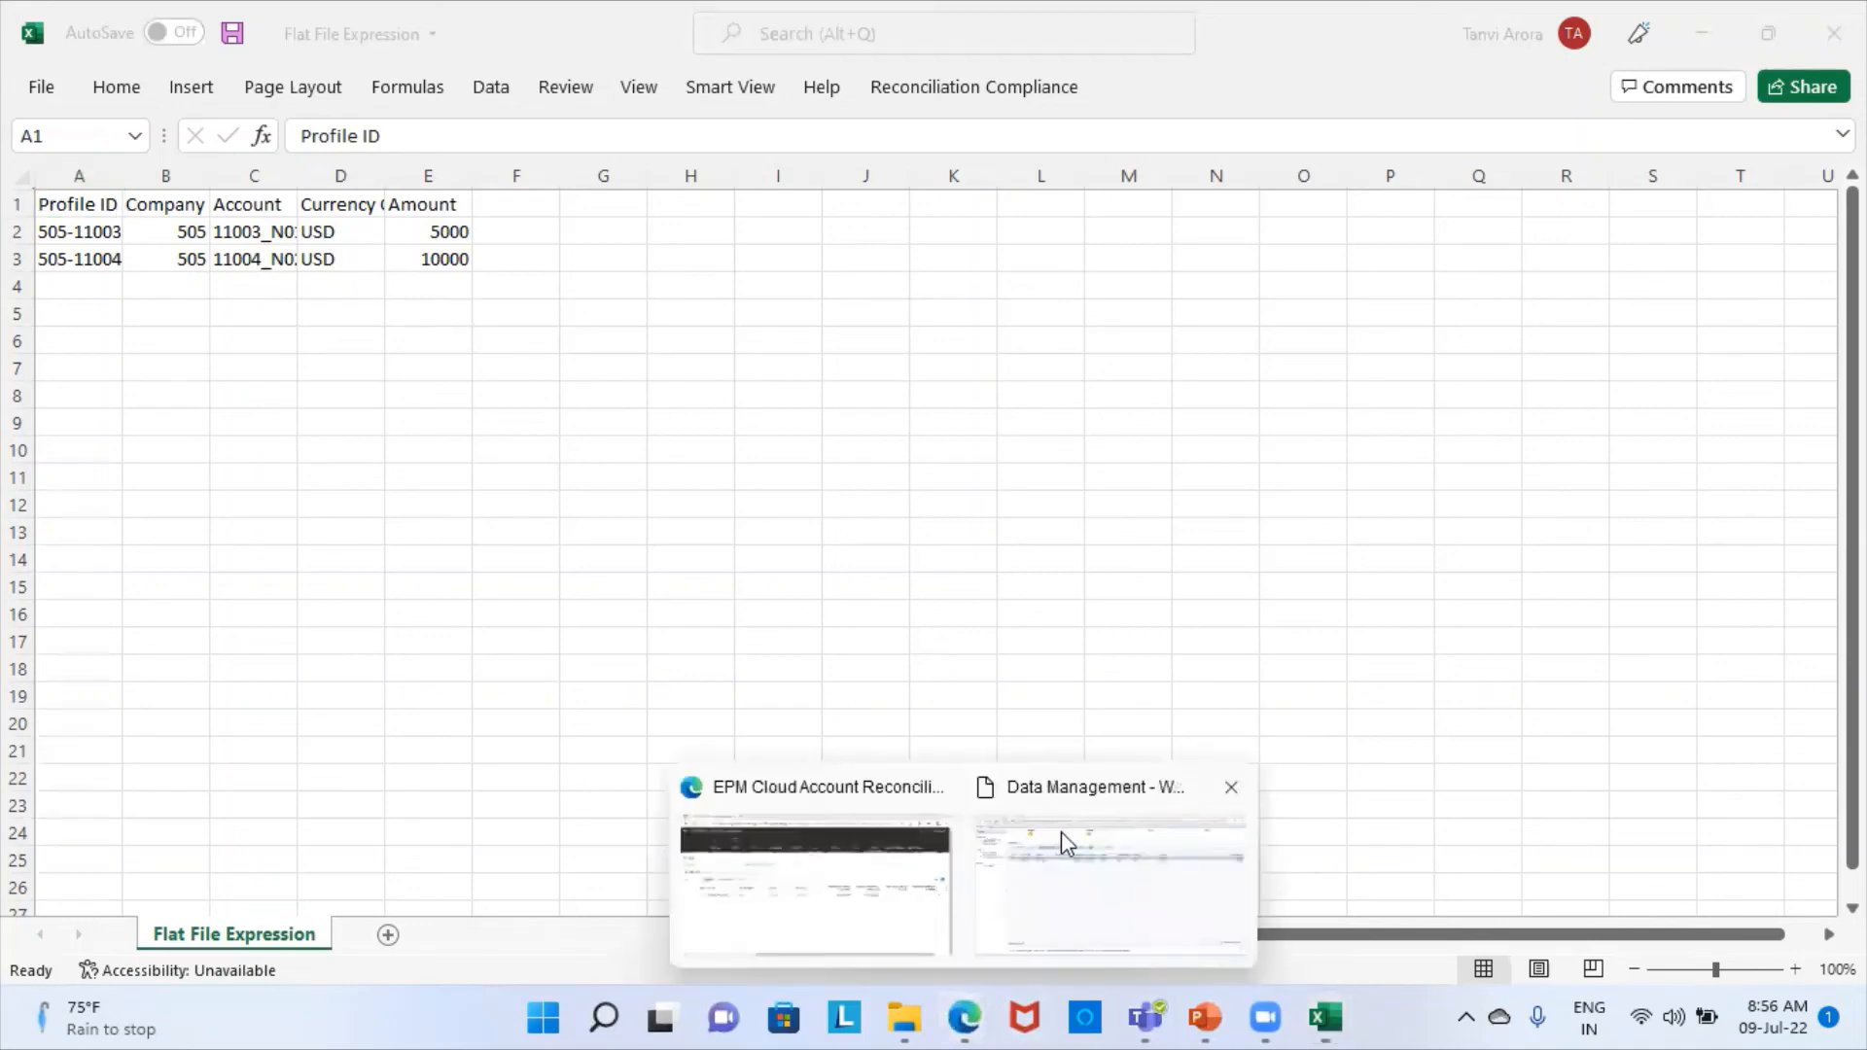
{"action": "left_click", "coordinate": [820, 887]}
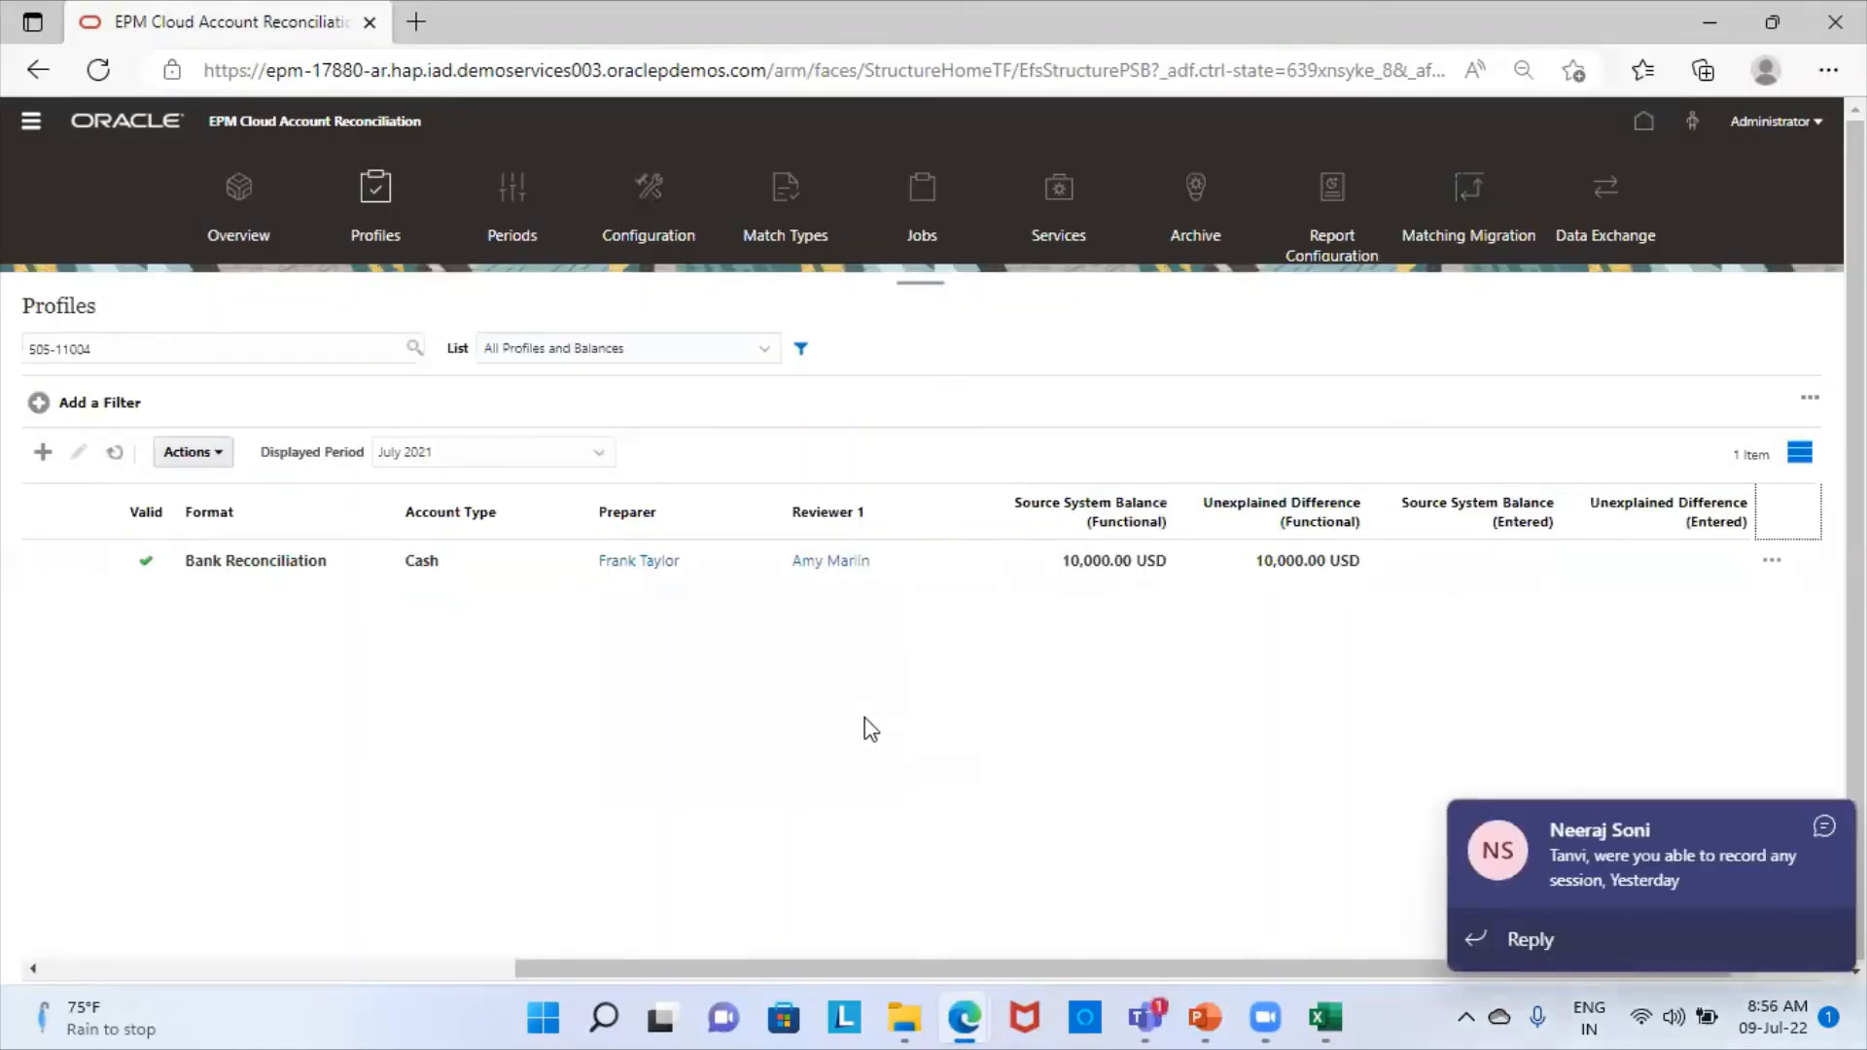